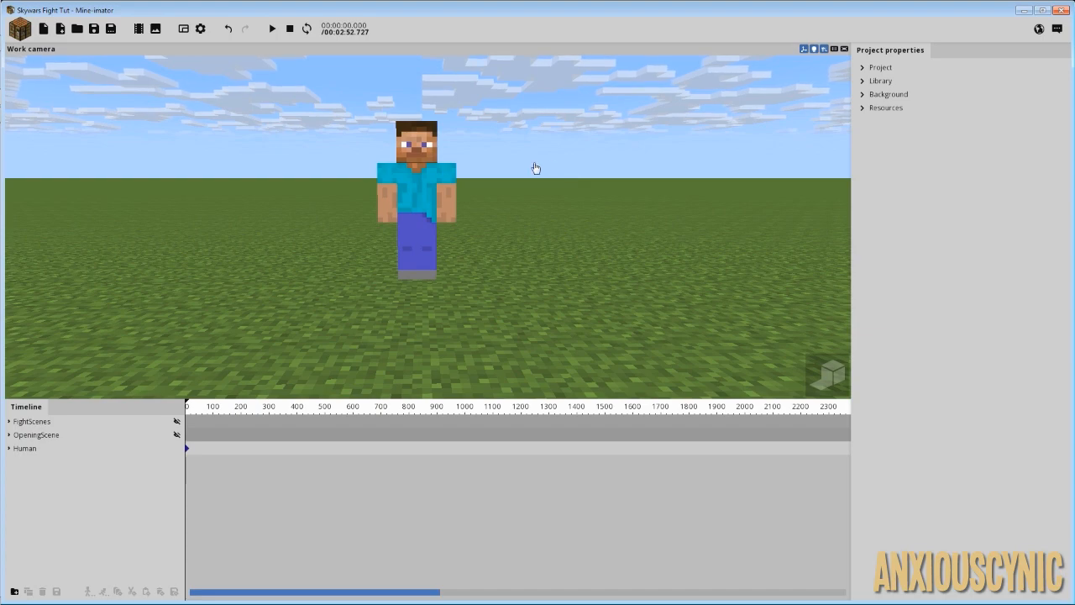
Step: Select the Human character in the timeline
{"action": "left_click_drag", "start_coordinate": [528, 172], "coordinate": [573, 192]}
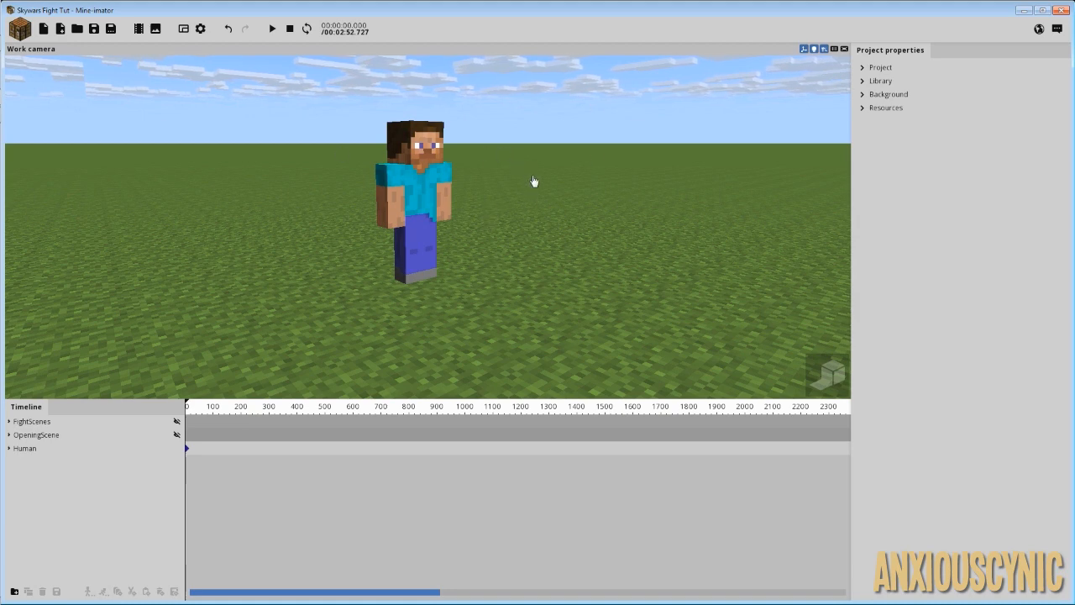
{"action": "left_click_drag", "start_coordinate": [540, 181], "coordinate": [429, 158]}
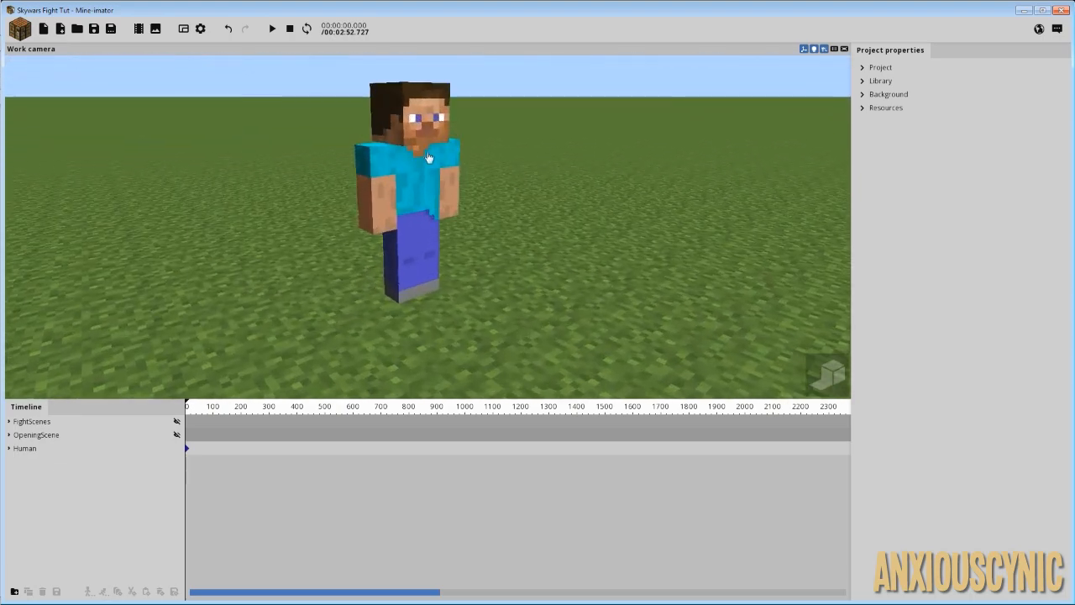
{"action": "left_click", "coordinate": [34, 454]}
{"action": "left_click", "coordinate": [8, 448]}
{"action": "left_click", "coordinate": [8, 449]}
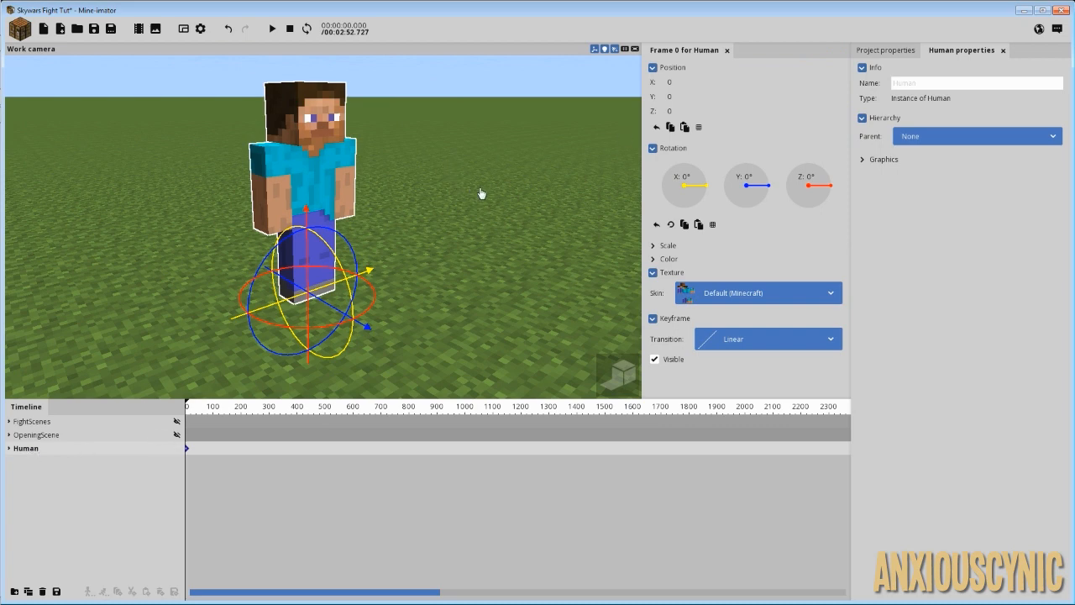
{"action": "right_click_drag", "start_coordinate": [482, 194], "coordinate": [380, 245]}
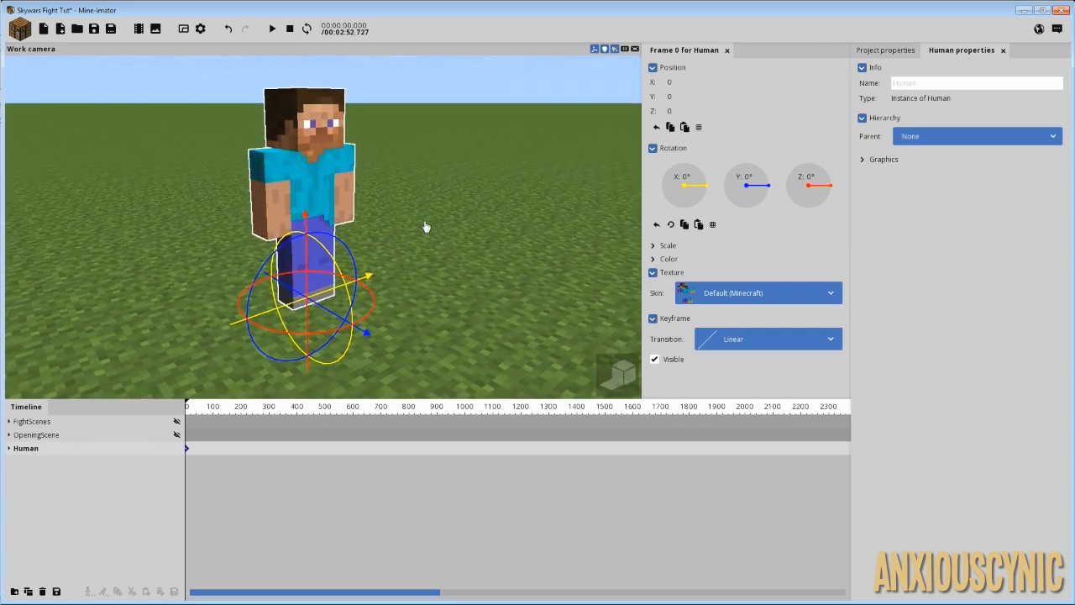
Step: Create a 3D diamond sword item and move it beside the character, to about X 20.83 and Z 13.11
{"action": "left_click", "coordinate": [24, 34]}
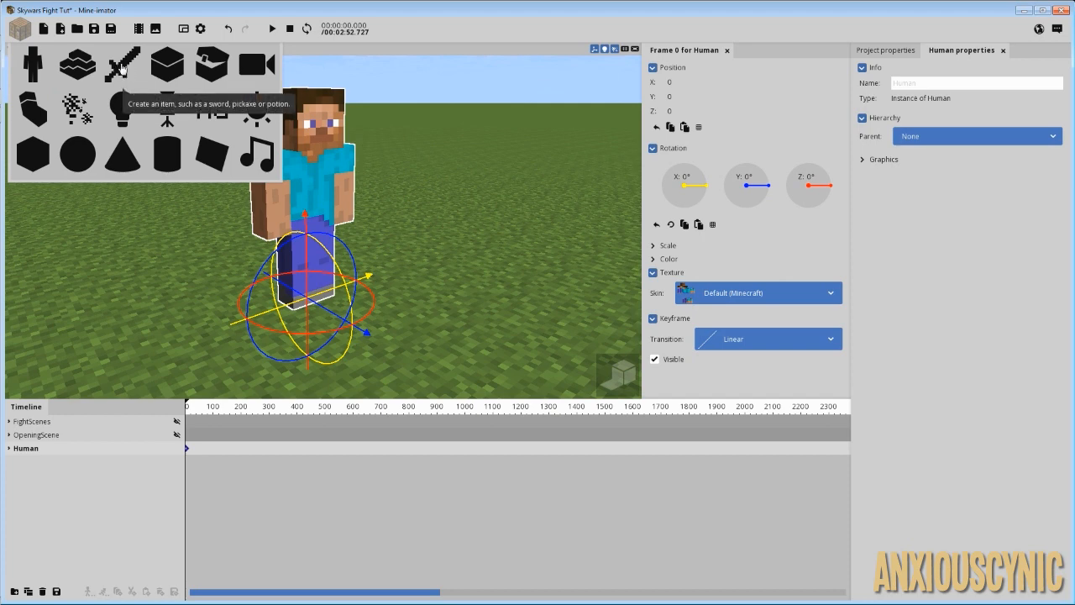
{"action": "left_click", "coordinate": [123, 84]}
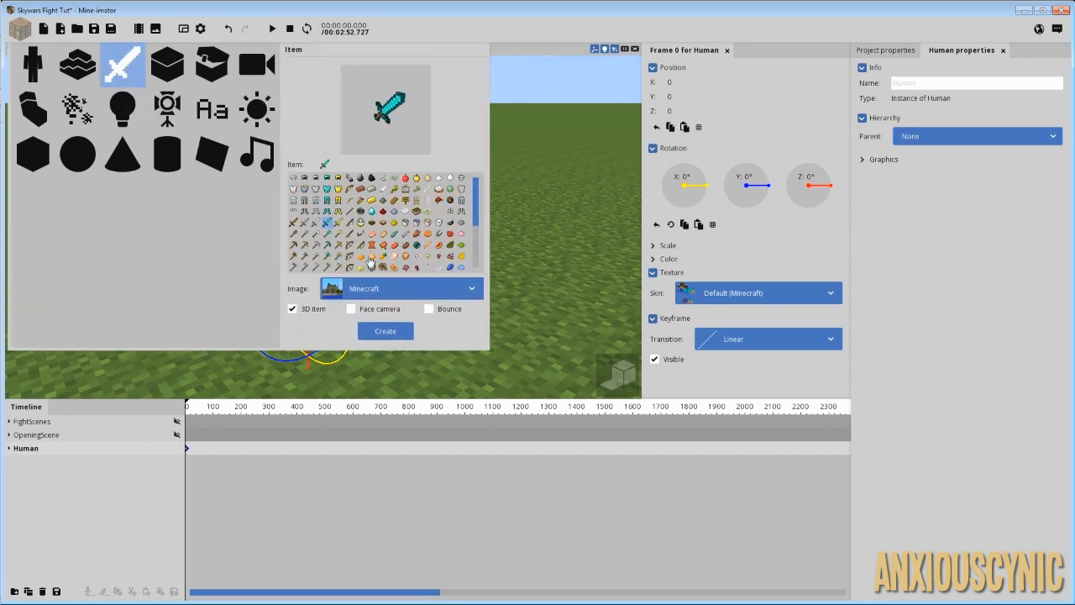
{"action": "left_click", "coordinate": [386, 333]}
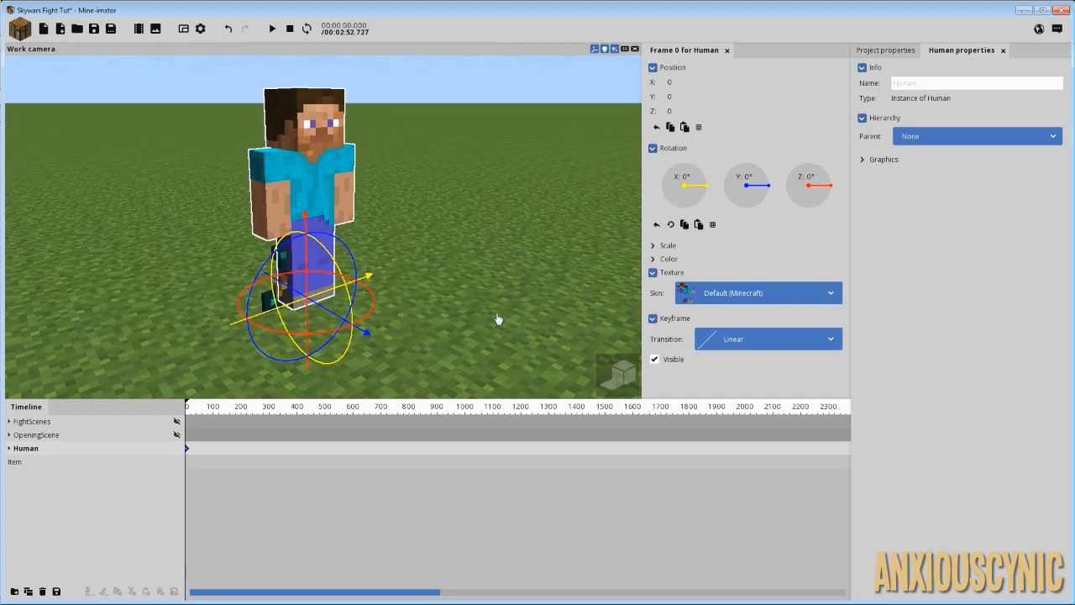
{"action": "left_click_drag", "start_coordinate": [327, 296], "coordinate": [423, 207]}
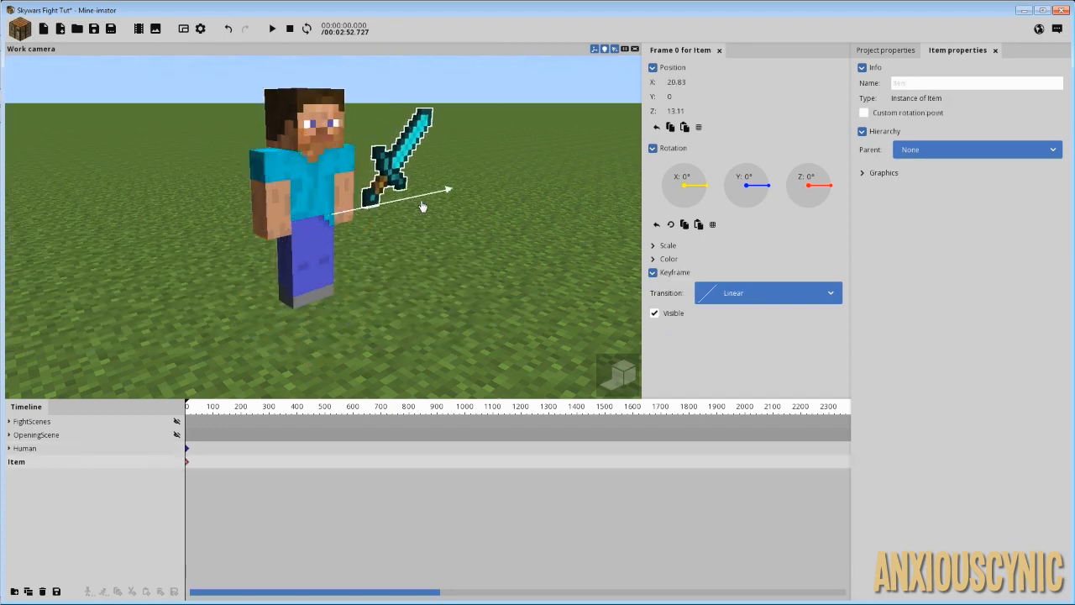
Step: Enable a custom rotation point for the sword and shift it to about X 5.79 and Z 5.60
{"action": "mouse_move", "coordinate": [503, 190]}
{"action": "left_mouse_down"}
{"action": "mouse_move", "coordinate": [428, 222]}
{"action": "mouse_move", "coordinate": [496, 192]}
{"action": "left_mouse_up"}
{"action": "scroll", "coordinate": [493, 196], "scroll_direction": "up", "scroll_amount": 4}
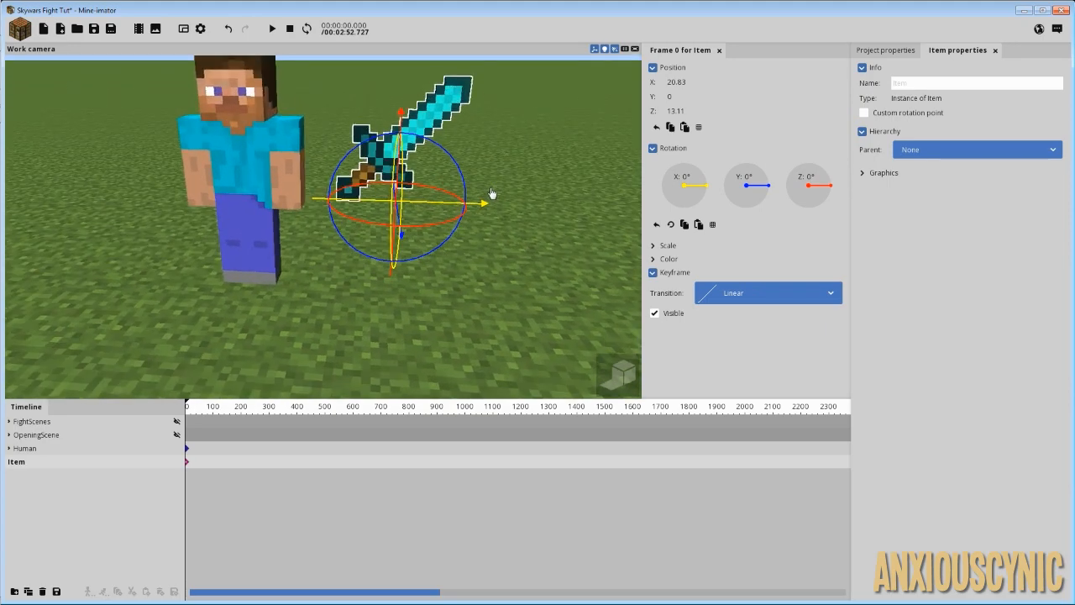
{"action": "left_click_drag", "start_coordinate": [511, 228], "coordinate": [509, 198]}
{"action": "right_click_drag", "start_coordinate": [515, 235], "coordinate": [514, 206]}
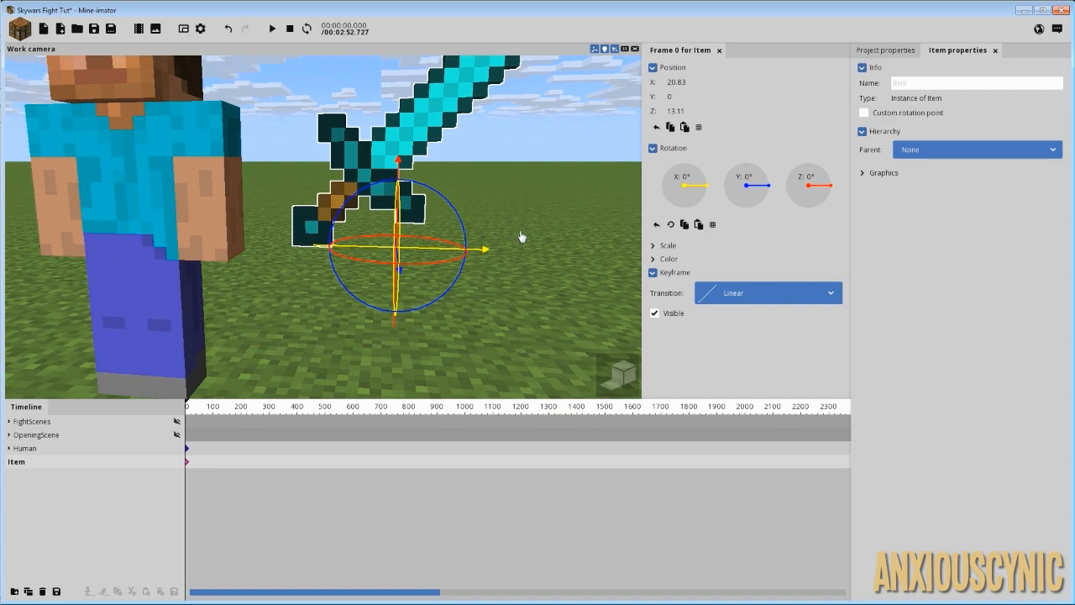
{"action": "left_click", "coordinate": [865, 114]}
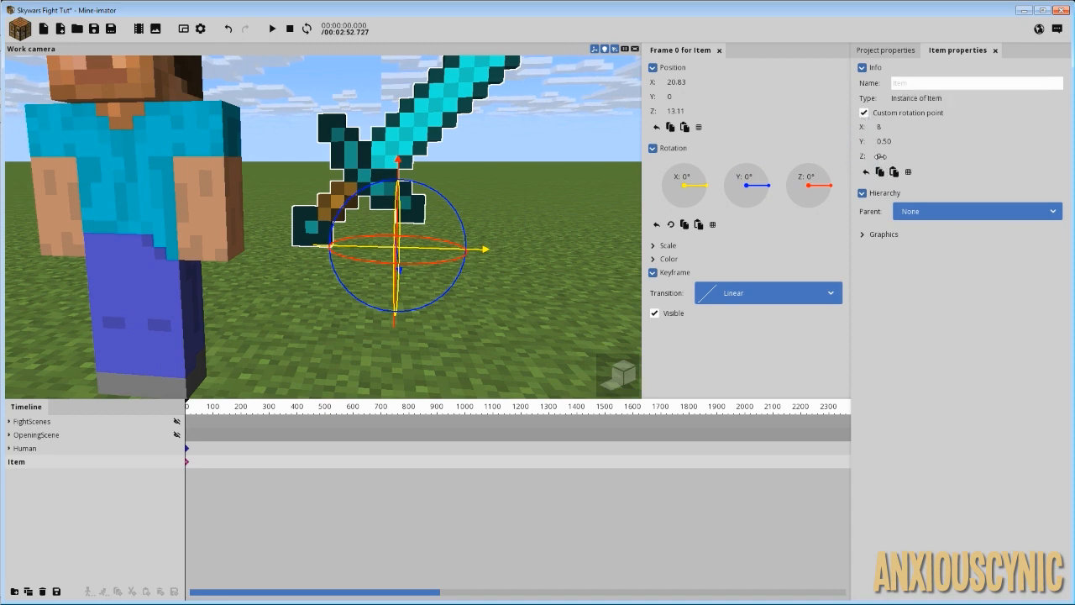
{"action": "left_click_drag", "start_coordinate": [879, 156], "coordinate": [928, 159]}
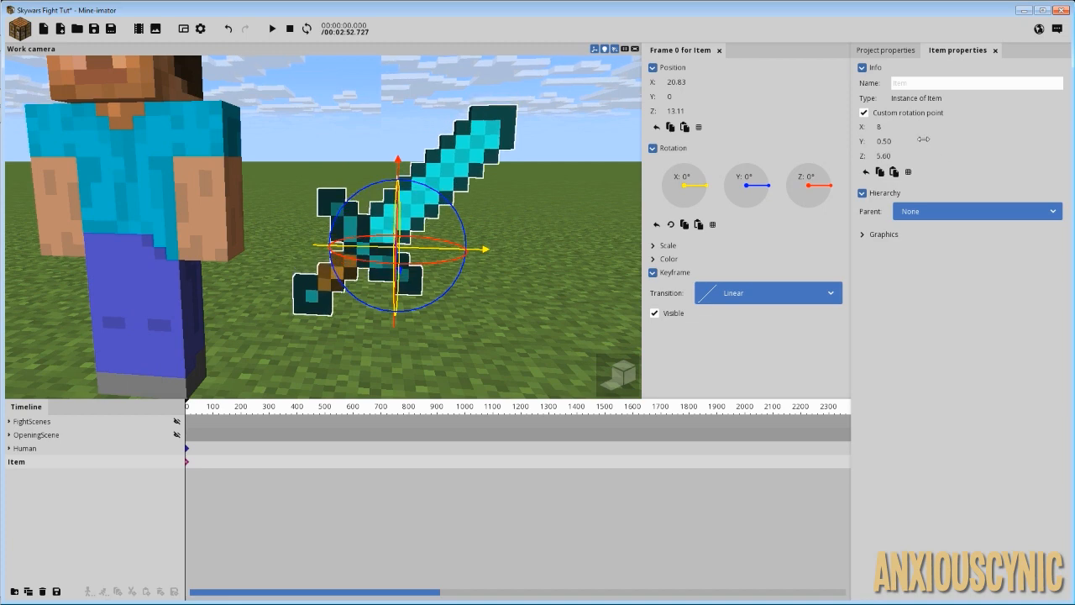
{"action": "left_click_drag", "start_coordinate": [879, 126], "coordinate": [860, 126]}
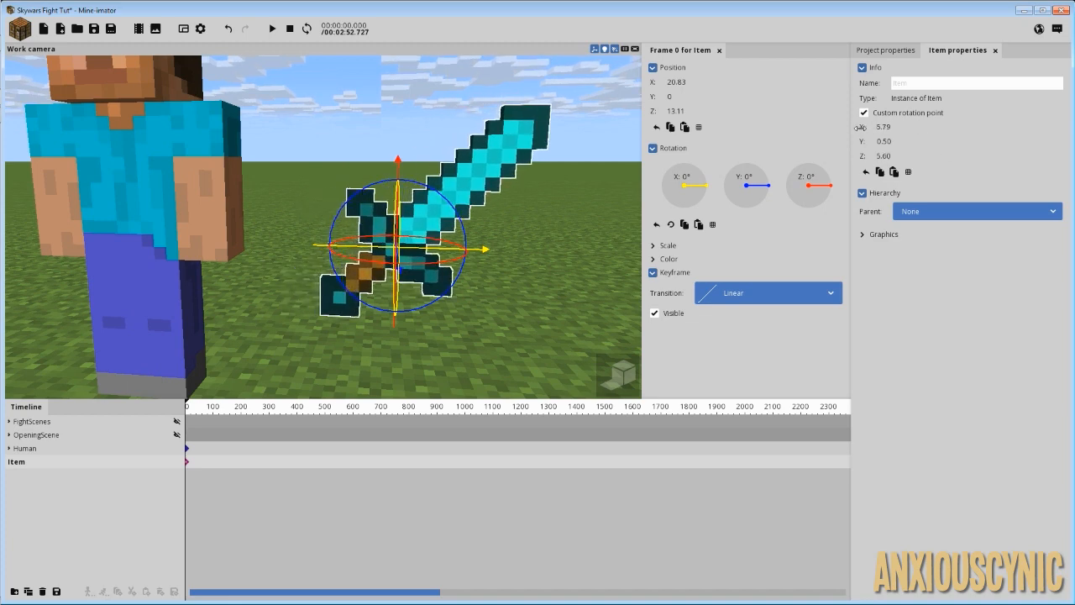
Step: Set the sword's custom rotation point to exactly X 6 and Z 6, at the crossguard
{"action": "scroll", "coordinate": [404, 238], "scroll_direction": "up", "scroll_amount": 10}
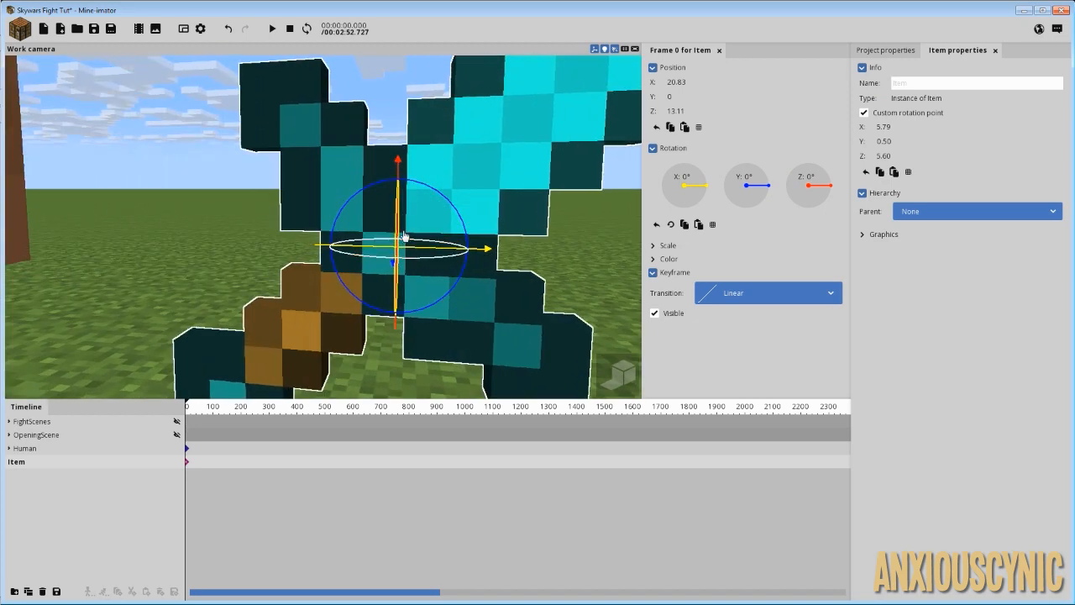
{"action": "scroll", "coordinate": [406, 238], "scroll_direction": "up", "scroll_amount": 8}
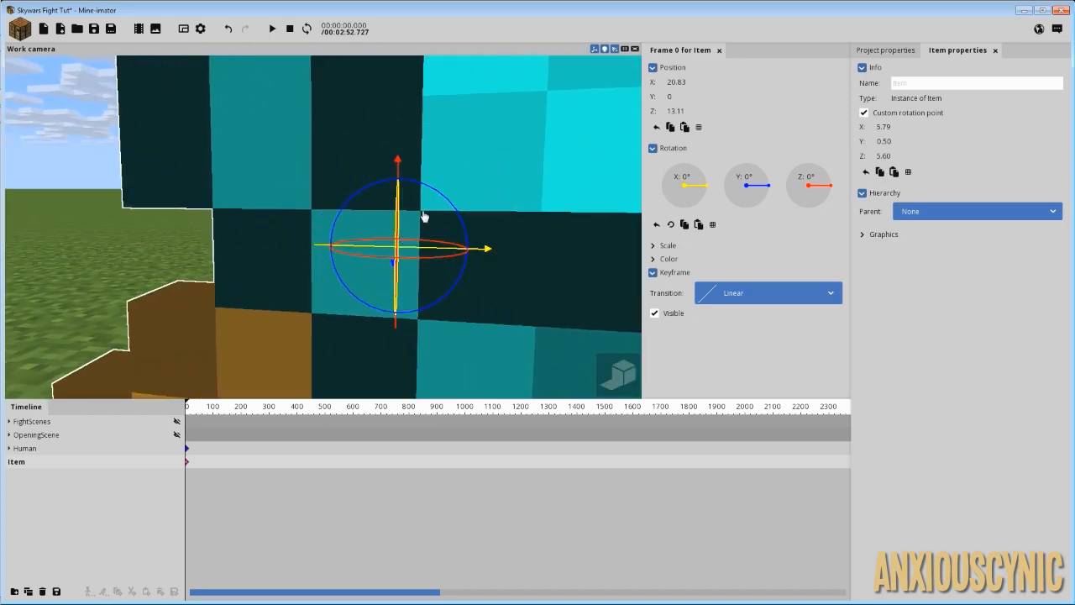
{"action": "left_click_drag", "start_coordinate": [892, 157], "coordinate": [913, 161]}
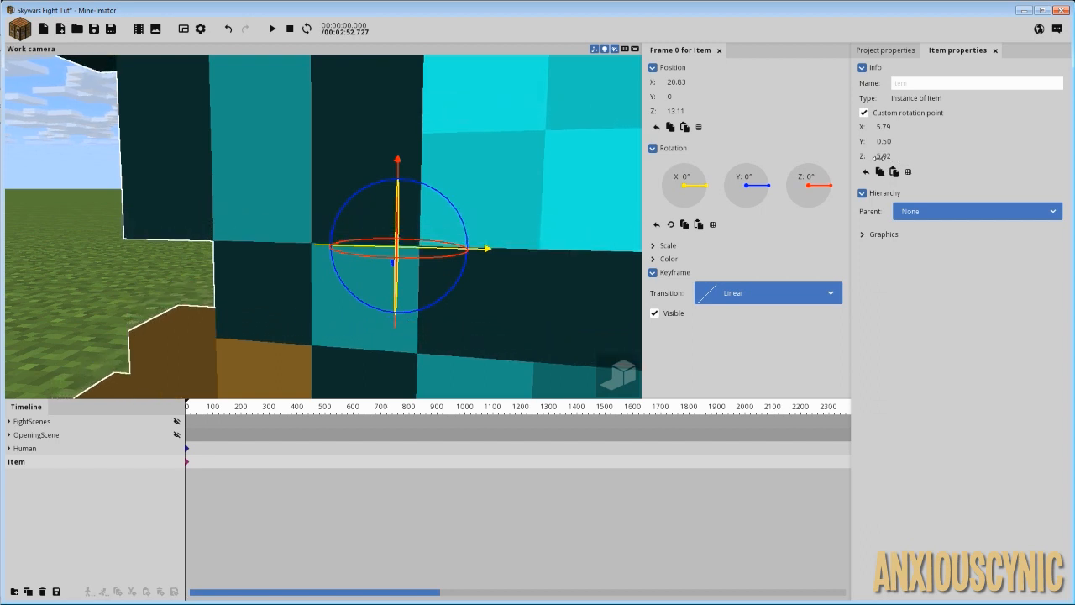
{"action": "left_click", "coordinate": [877, 157]}
{"action": "type", "text": "6"}
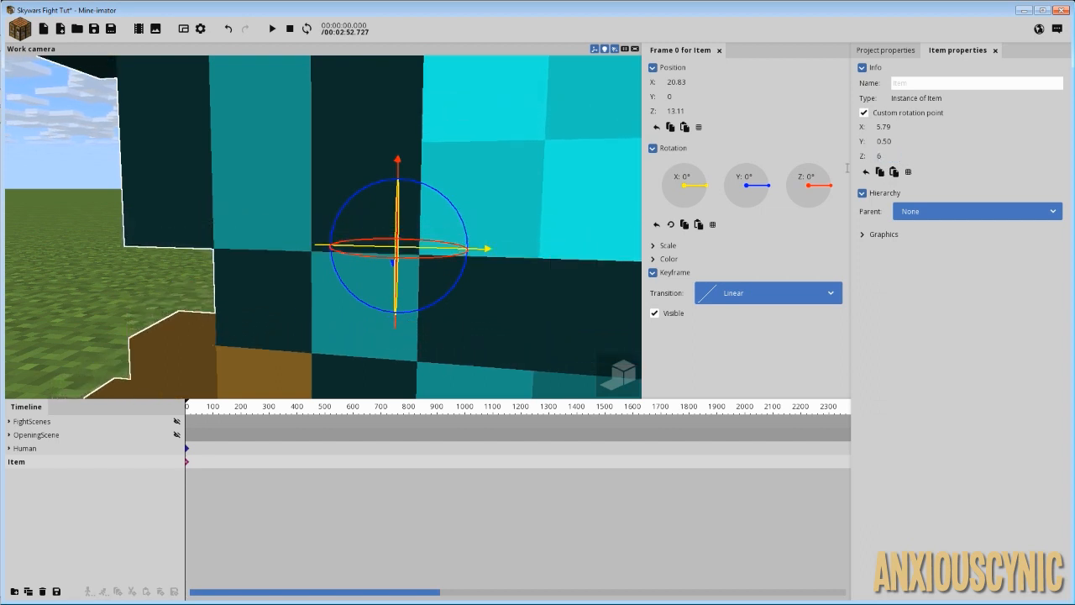
{"action": "left_click", "coordinate": [888, 127]}
{"action": "type", "text": "6"}
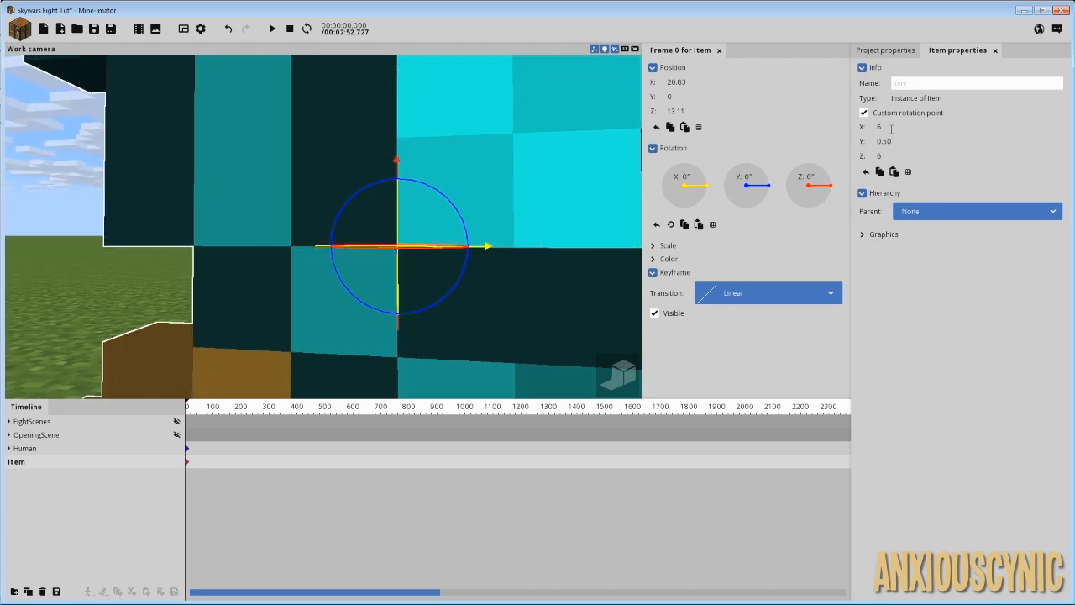
Step: Try rotating the sword about its Y axis to test the rotation point, and reset the Y rotation
{"action": "scroll", "coordinate": [528, 162], "scroll_direction": "down", "scroll_amount": 5}
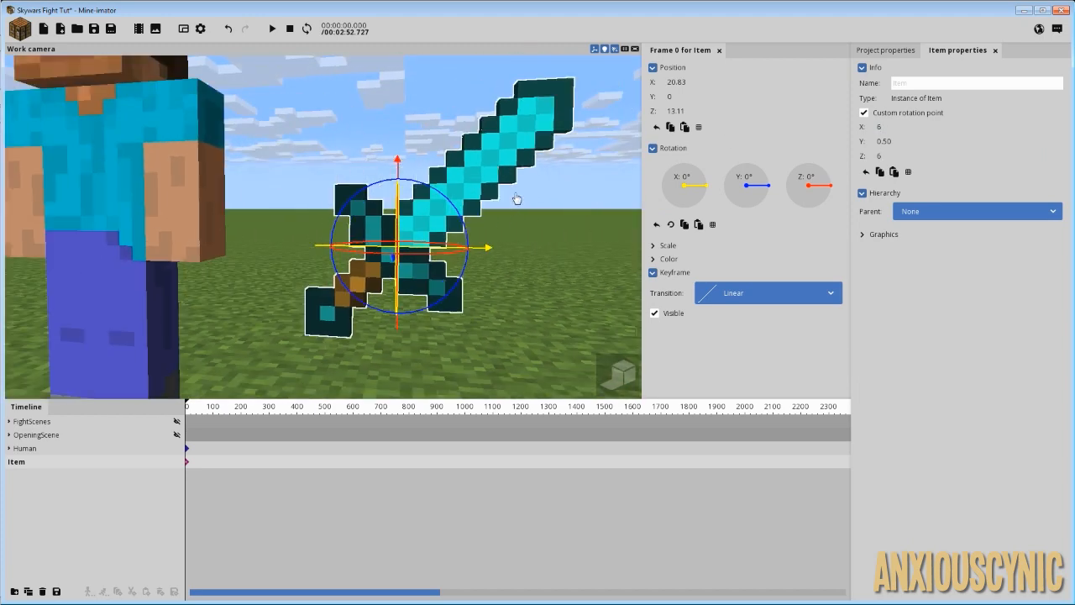
{"action": "scroll", "coordinate": [497, 157], "scroll_direction": "down", "scroll_amount": 3}
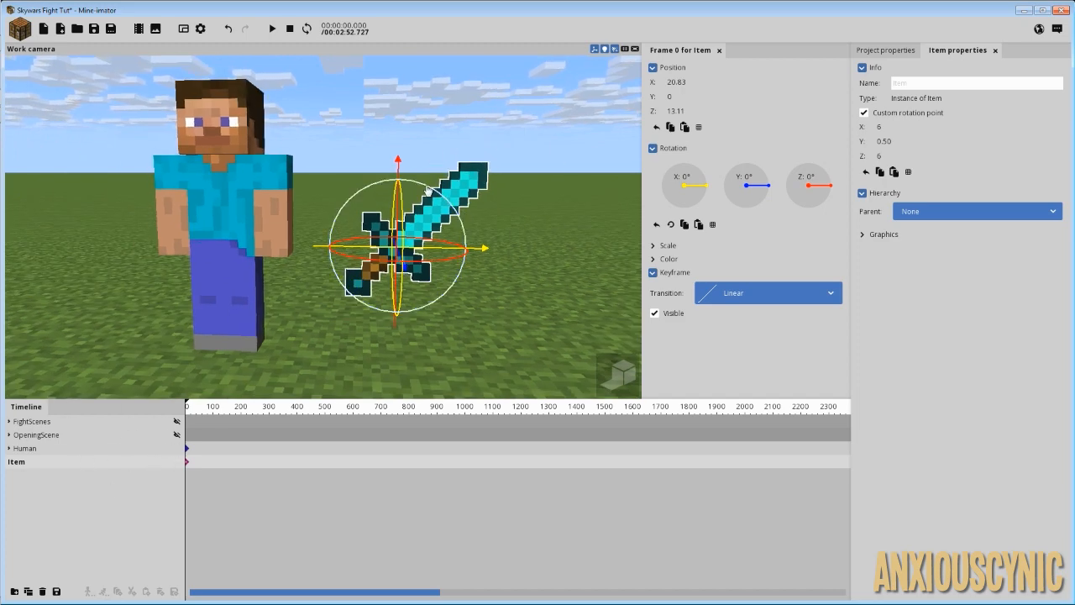
{"action": "left_click_drag", "start_coordinate": [428, 191], "coordinate": [323, 151]}
{"action": "right_click", "coordinate": [756, 194]}
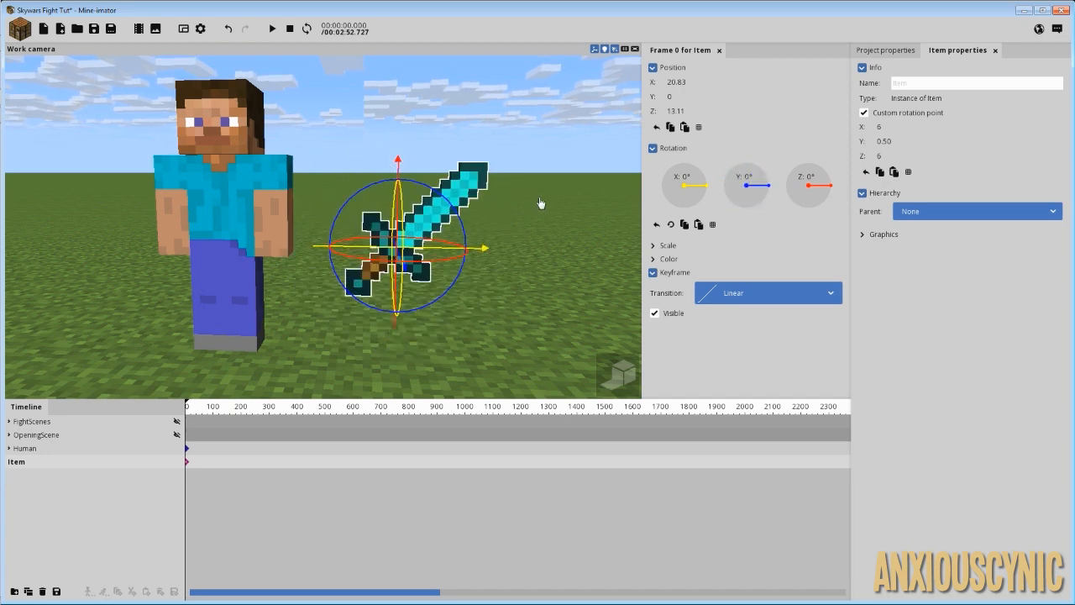
Step: Parent the sword to the Human's right arm
{"action": "scroll", "coordinate": [525, 190], "scroll_direction": "up", "scroll_amount": 5}
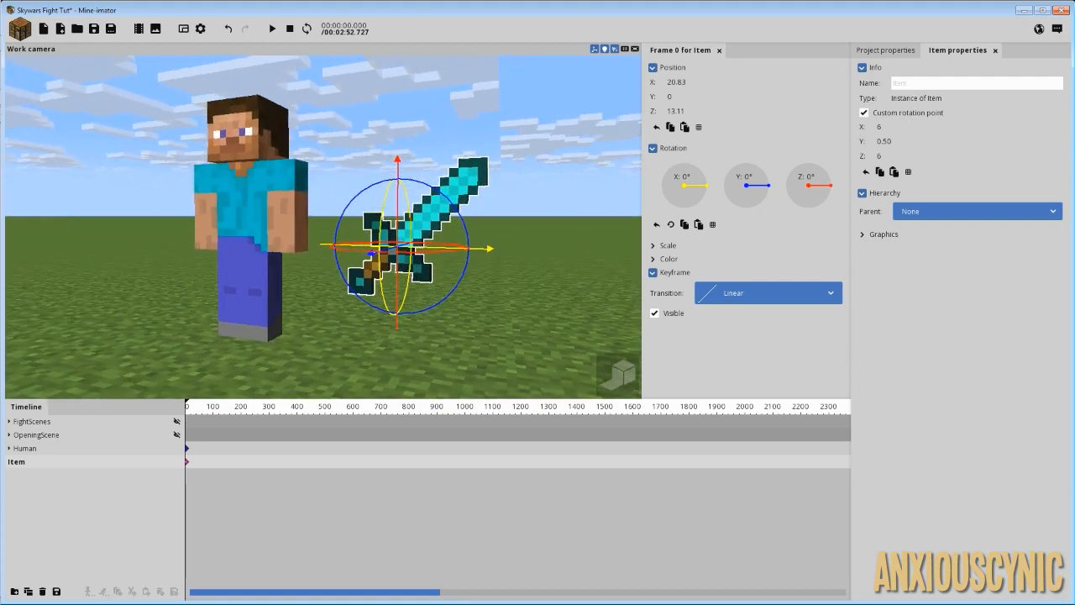
{"action": "left_click_drag", "start_coordinate": [518, 214], "coordinate": [493, 218]}
{"action": "scroll", "coordinate": [497, 216], "scroll_direction": "down", "scroll_amount": 4}
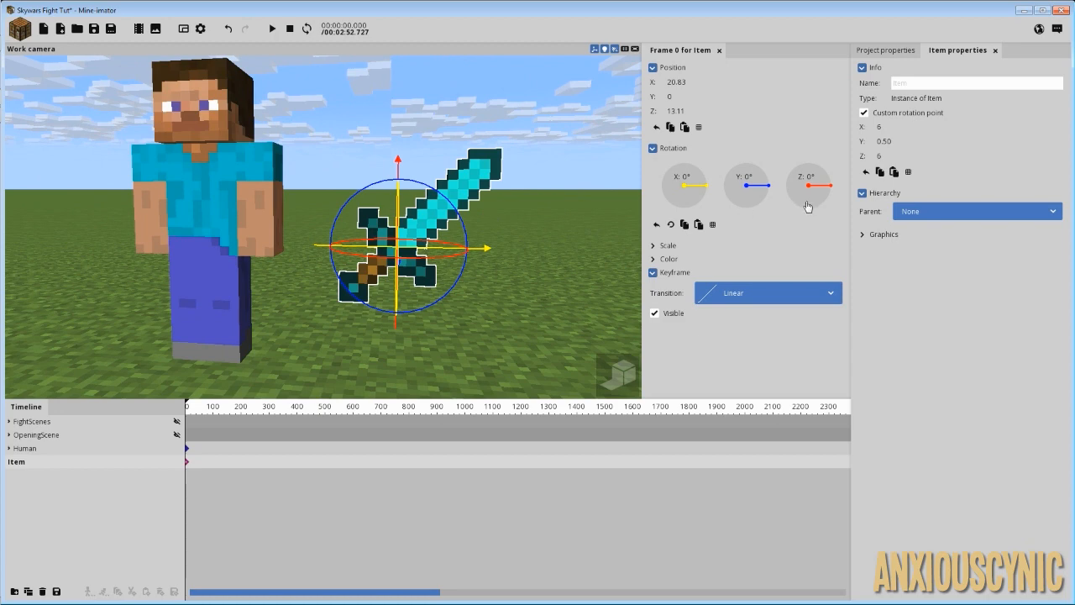
{"action": "left_click", "coordinate": [961, 214]}
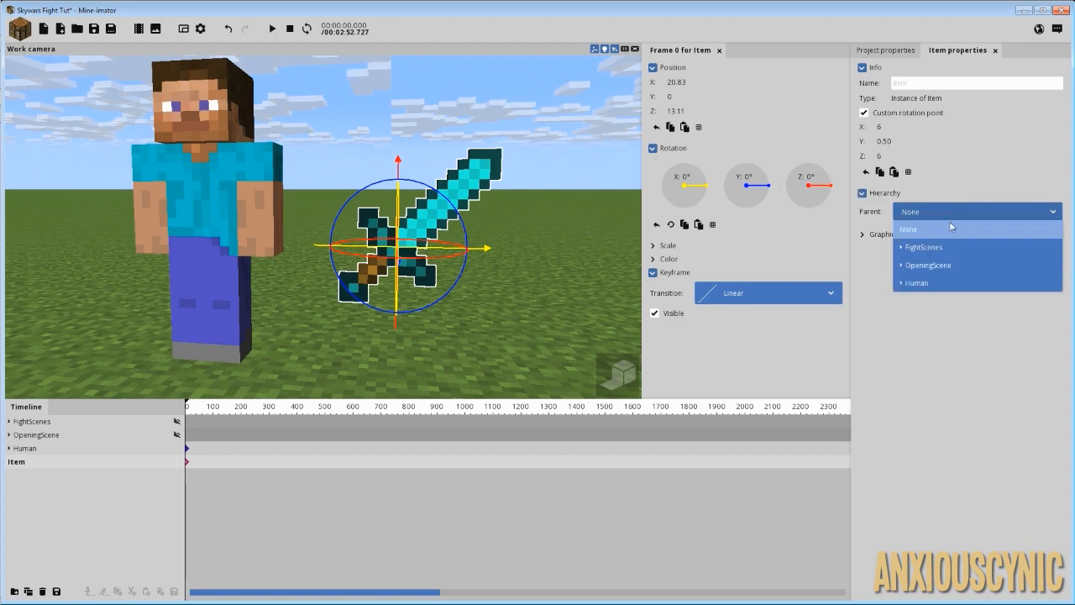
{"action": "left_click", "coordinate": [902, 285]}
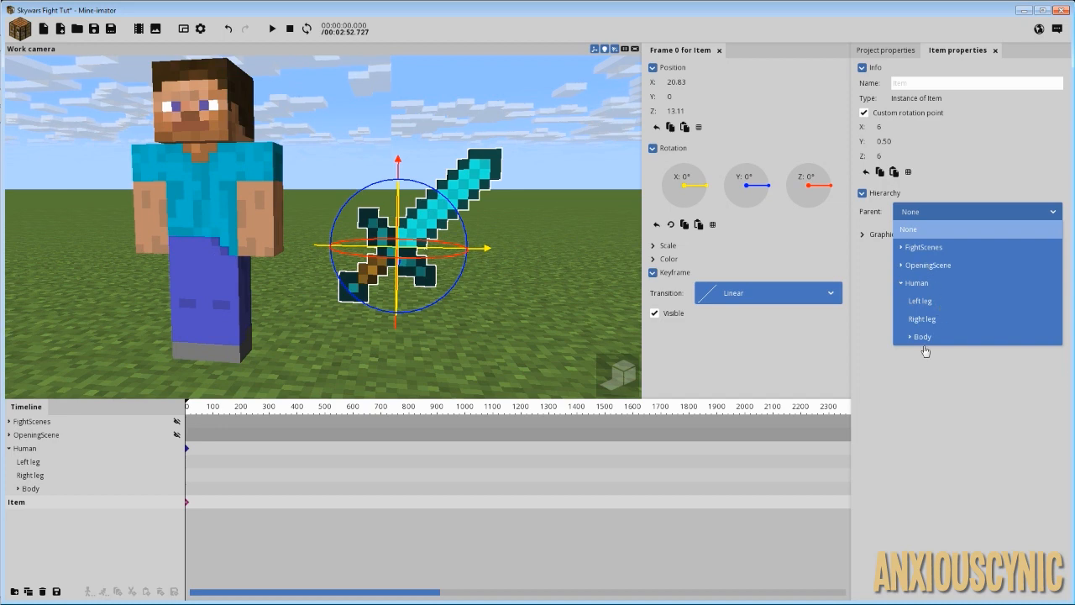
{"action": "left_click", "coordinate": [909, 337]}
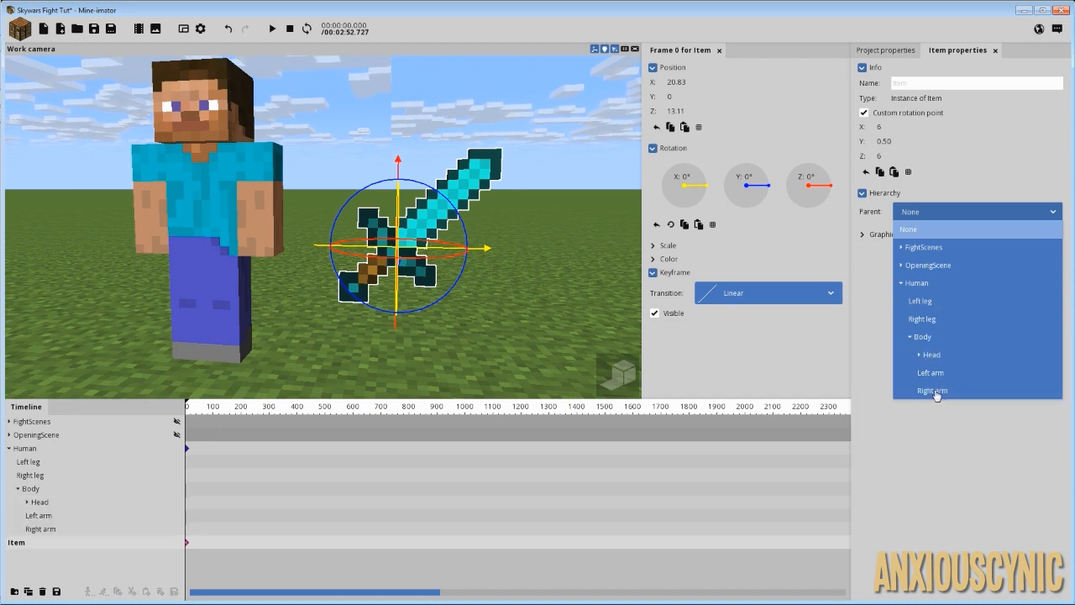
{"action": "left_click", "coordinate": [932, 391]}
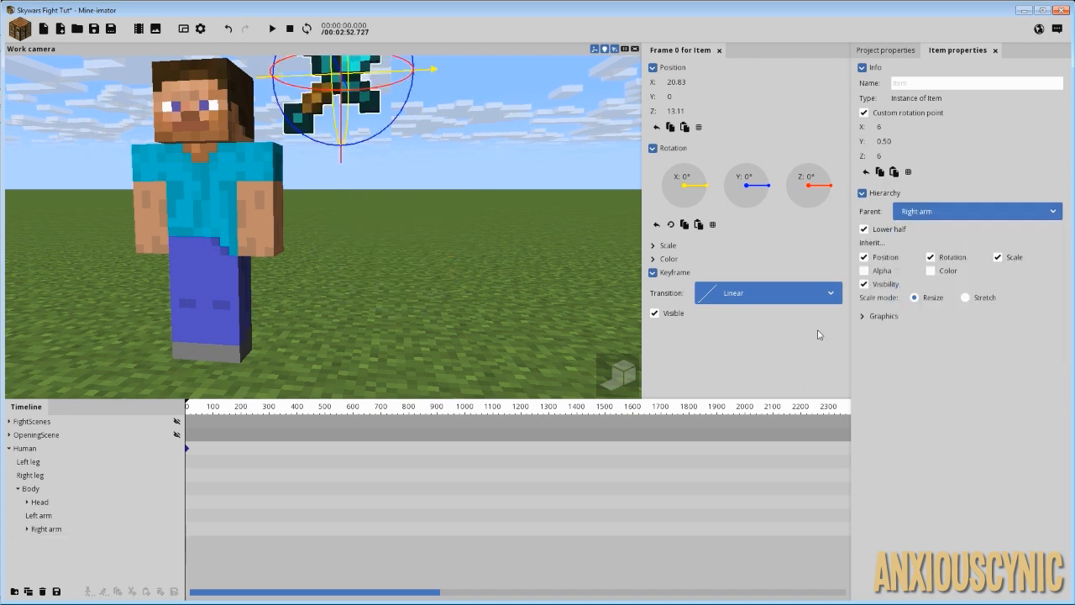
Step: Reset the sword's X and Z position to 0
{"action": "scroll", "coordinate": [440, 252], "scroll_direction": "down", "scroll_amount": 5}
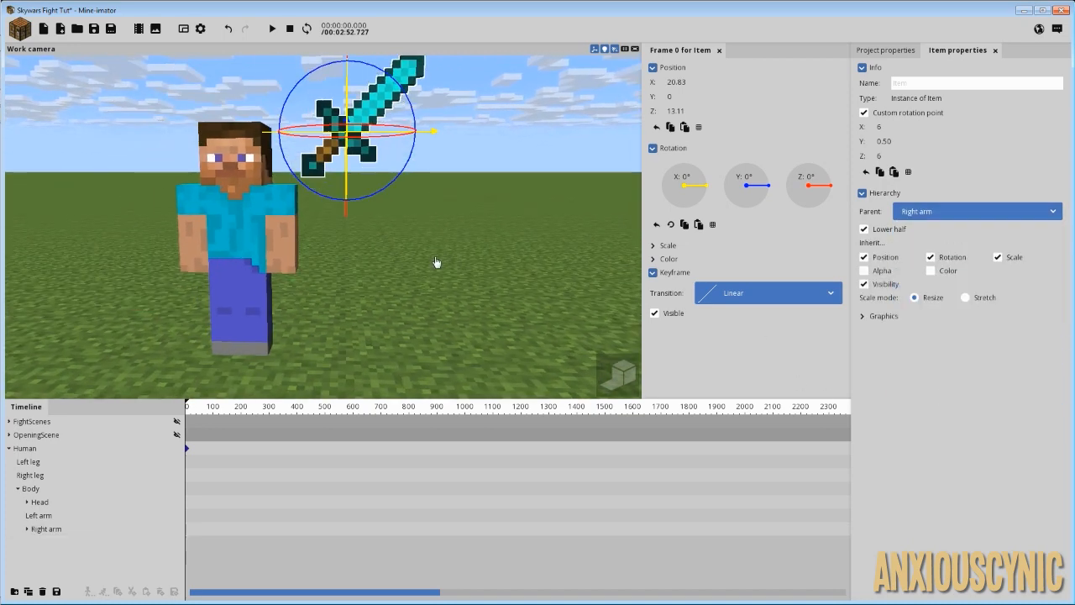
{"action": "right_click_drag", "start_coordinate": [439, 252], "coordinate": [433, 238]}
{"action": "right_click", "coordinate": [681, 110]}
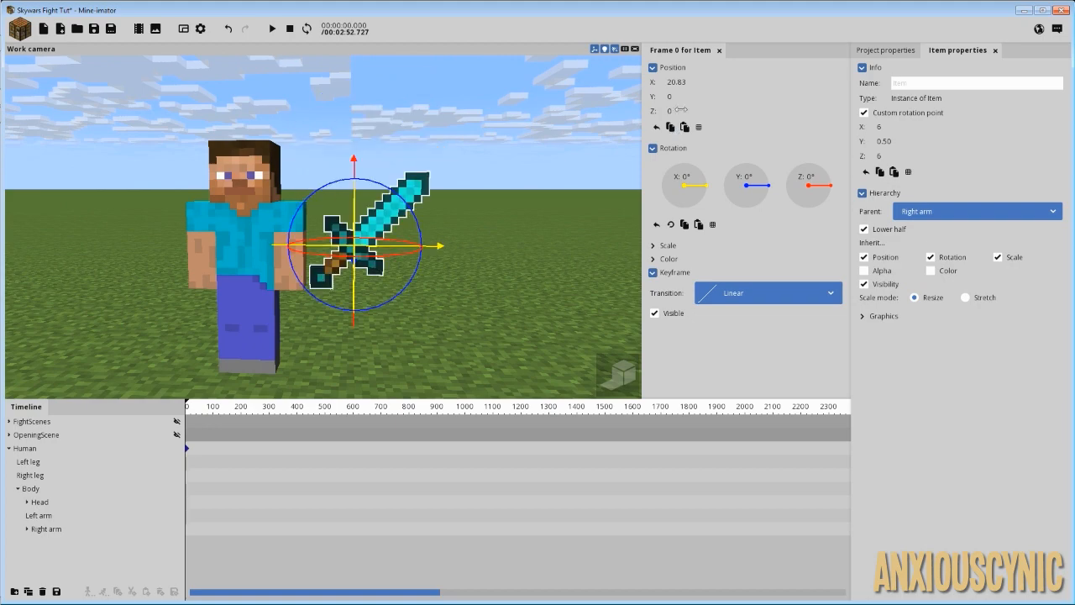
{"action": "right_click", "coordinate": [683, 81]}
Step: Rotate the sword about the Z axis and set the angle to exactly -90°
{"action": "left_click_drag", "start_coordinate": [368, 221], "coordinate": [546, 248]}
{"action": "left_click_drag", "start_coordinate": [271, 238], "coordinate": [214, 299]}
{"action": "left_click", "coordinate": [814, 177]}
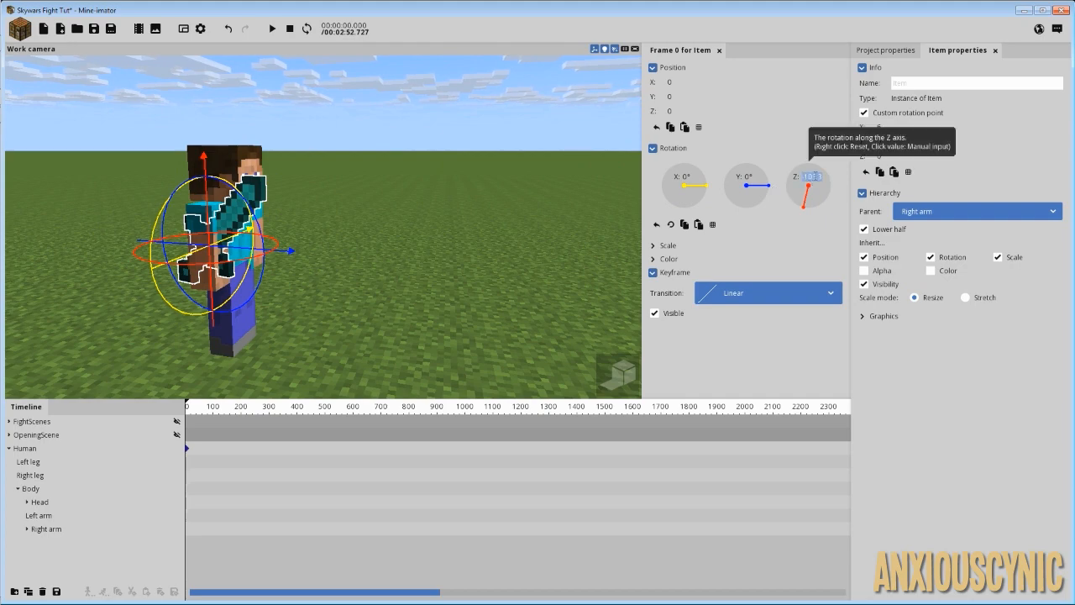
{"action": "type", "text": "-90"}
Step: Rotate the sword to about -46.56° on Y and move it to about Y 4.08, Z -3.35 at the right hand
{"action": "left_click_drag", "start_coordinate": [324, 197], "coordinate": [325, 196]}
{"action": "left_click_drag", "start_coordinate": [245, 193], "coordinate": [333, 254]}
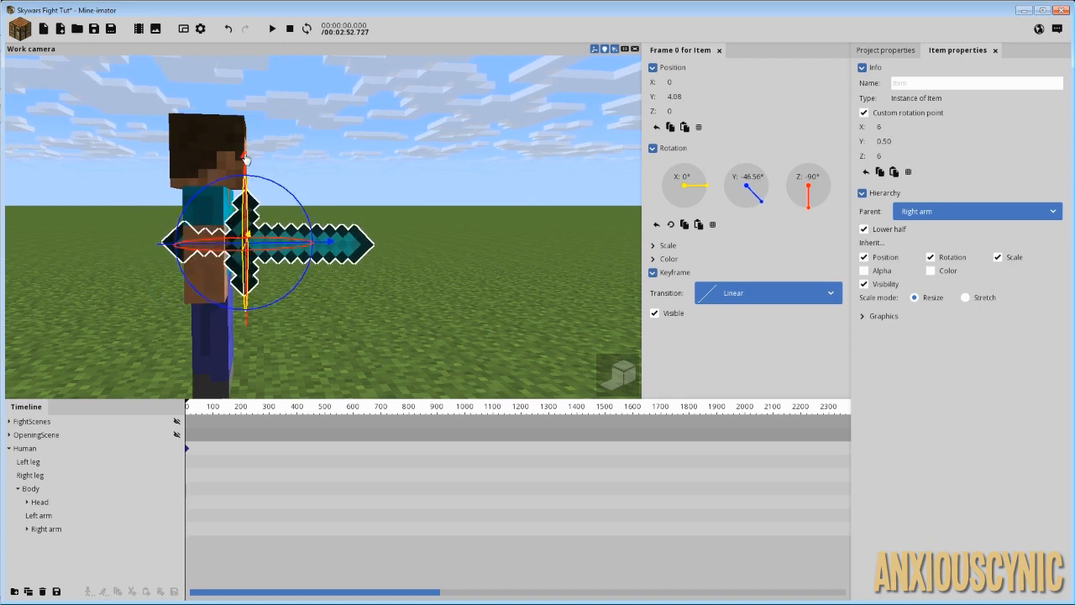
{"action": "left_click_drag", "start_coordinate": [245, 189], "coordinate": [245, 190]}
{"action": "left_click_drag", "start_coordinate": [408, 240], "coordinate": [408, 240]}
{"action": "right_click_drag", "start_coordinate": [408, 240], "coordinate": [379, 219]}
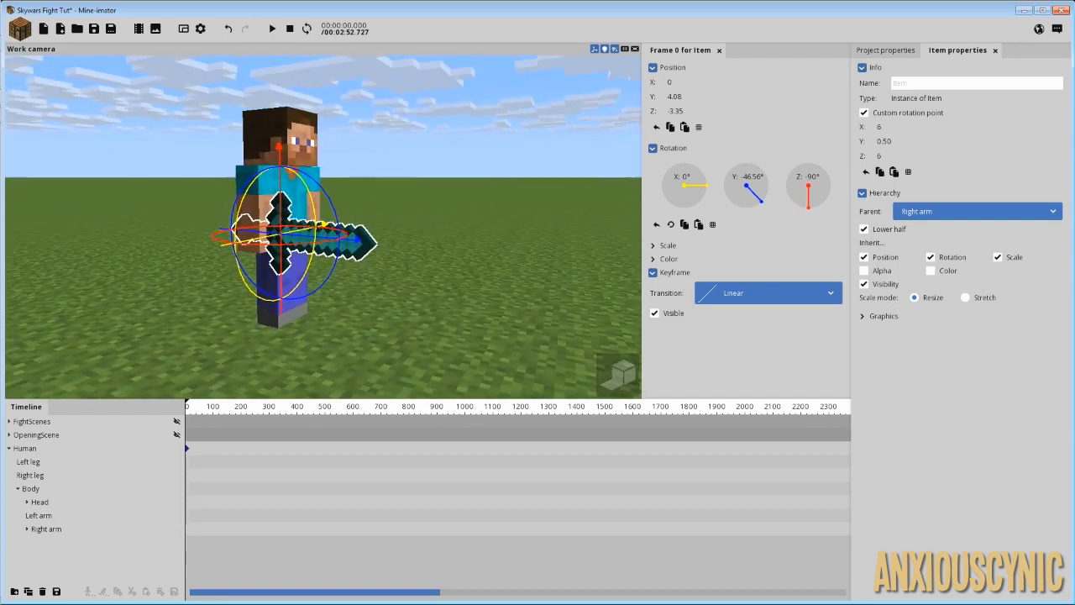
Step: Scale the sword uniformly to 0.8 and shift it along Y to about 3.69 so its handle fits the hand
{"action": "left_click", "coordinate": [667, 246]}
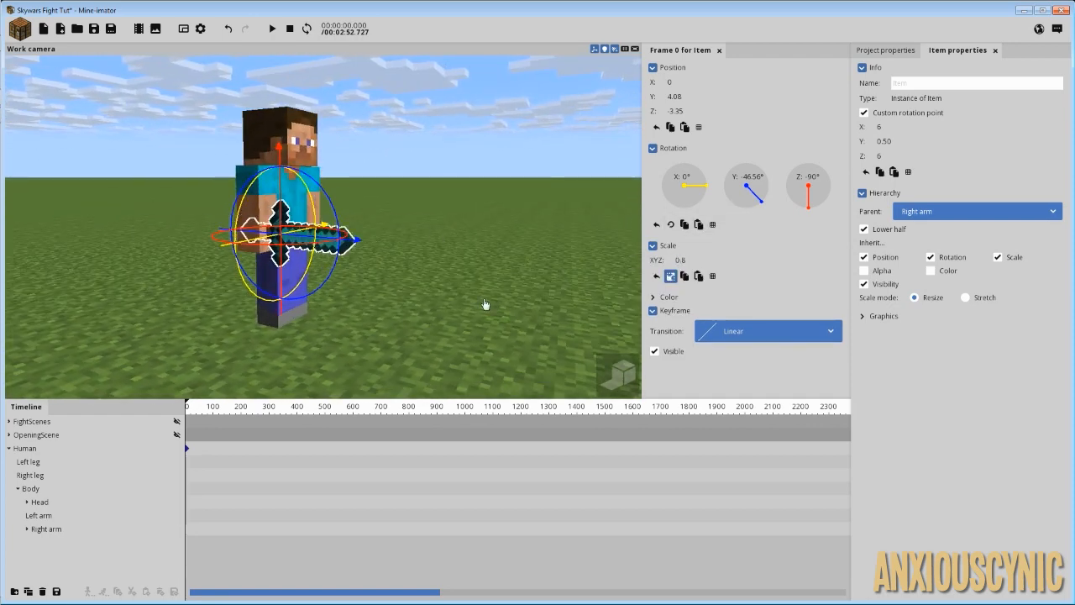
{"action": "mouse_move", "coordinate": [457, 261]}
{"action": "left_mouse_down"}
{"action": "mouse_move", "coordinate": [365, 285]}
{"action": "mouse_move", "coordinate": [454, 260]}
{"action": "left_mouse_up"}
{"action": "scroll", "coordinate": [454, 260], "scroll_direction": "up", "scroll_amount": 2}
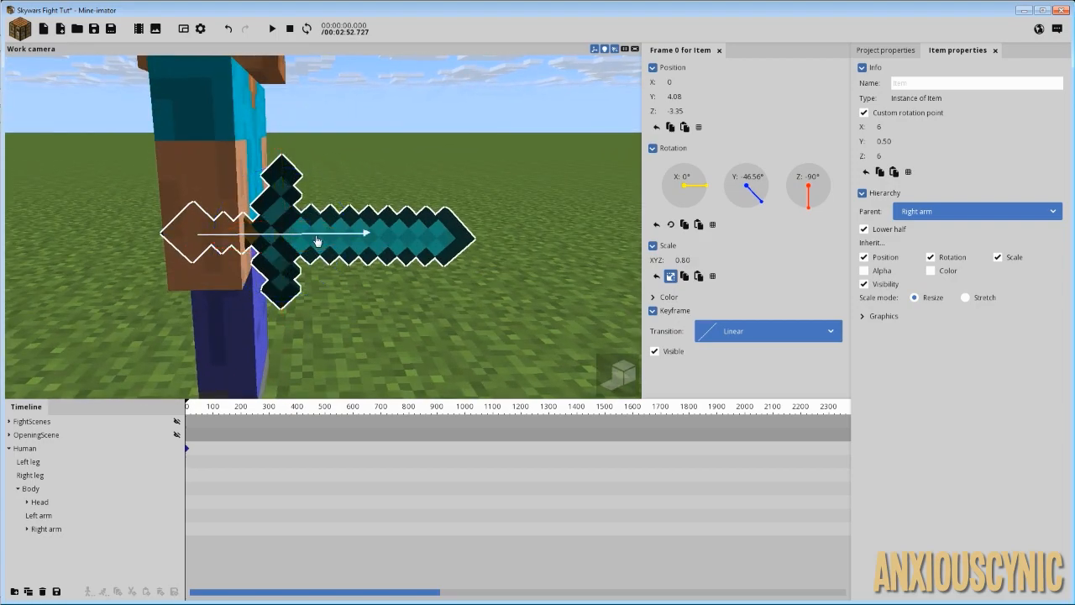
{"action": "left_click_drag", "start_coordinate": [427, 192], "coordinate": [340, 217]}
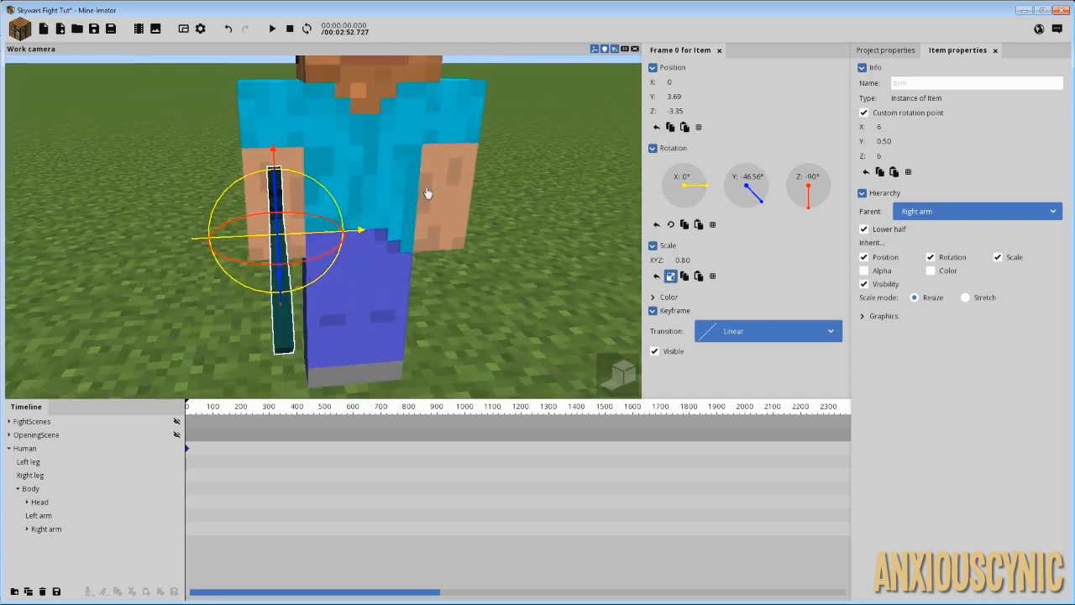
Step: Examine the sword's fit in the right hand from the front, the side and an angled view
{"action": "scroll", "coordinate": [427, 193], "scroll_direction": "down", "scroll_amount": 3}
{"action": "left_click_drag", "start_coordinate": [427, 192], "coordinate": [424, 155]}
{"action": "right_click_drag", "start_coordinate": [421, 233], "coordinate": [426, 231]}
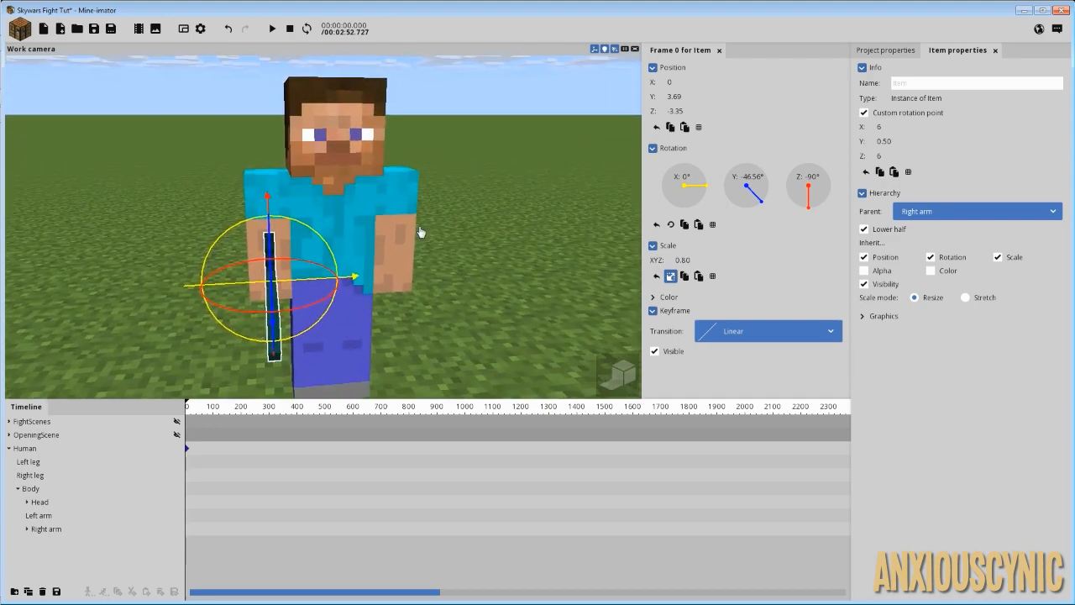
{"action": "left_click_drag", "start_coordinate": [409, 223], "coordinate": [516, 186]}
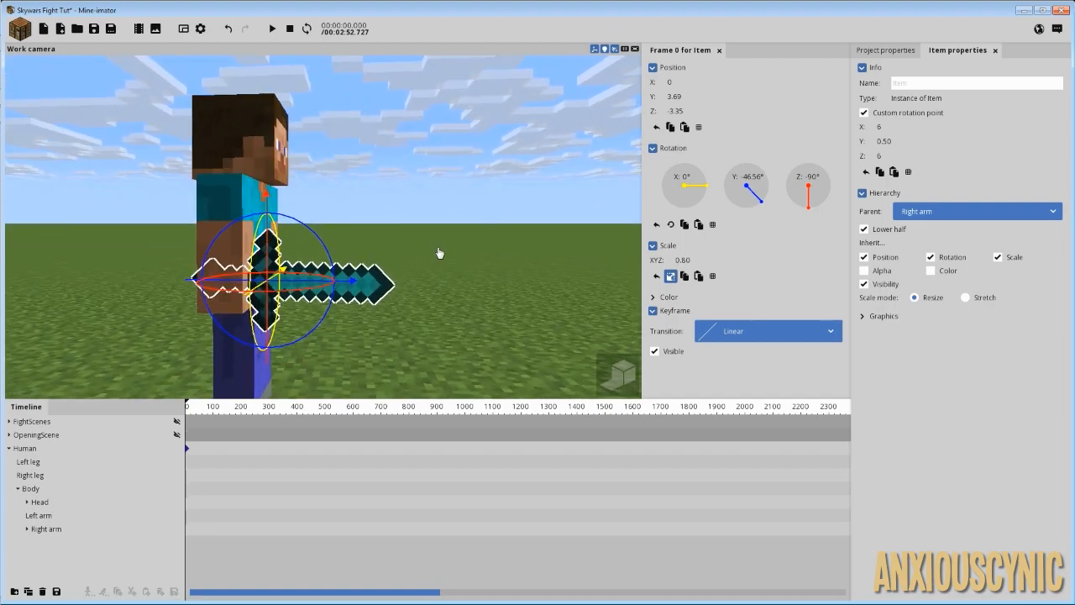
{"action": "left_click_drag", "start_coordinate": [454, 254], "coordinate": [413, 241]}
{"action": "scroll", "coordinate": [447, 245], "scroll_direction": "down", "scroll_amount": 1}
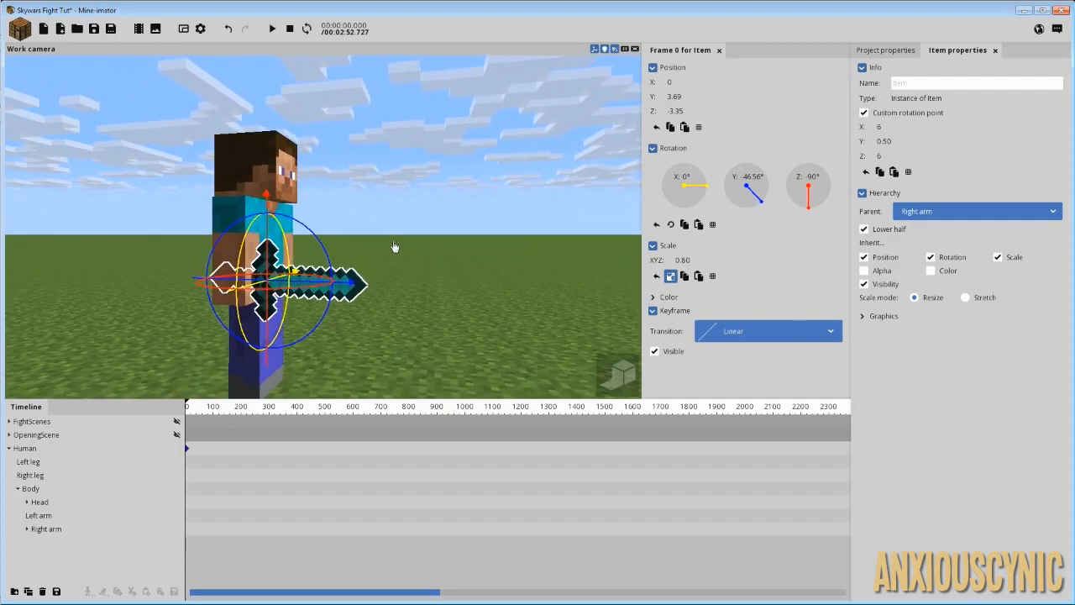
{"action": "left_click_drag", "start_coordinate": [428, 250], "coordinate": [363, 281]}
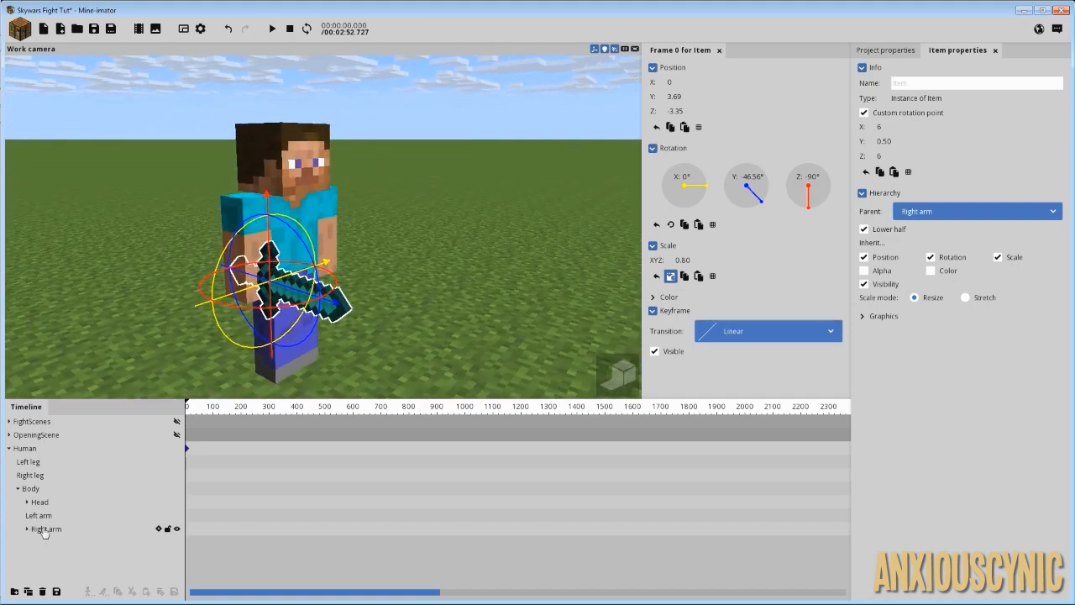
Step: Select the human's right arm and rotate it forward about the X axis to about -63.64°
{"action": "left_click", "coordinate": [45, 532]}
{"action": "left_click_drag", "start_coordinate": [312, 341], "coordinate": [249, 330]}
{"action": "mouse_move", "coordinate": [394, 247]}
{"action": "left_mouse_down"}
{"action": "mouse_move", "coordinate": [411, 257]}
{"action": "mouse_move", "coordinate": [315, 273]}
{"action": "mouse_move", "coordinate": [405, 259]}
{"action": "left_mouse_up"}
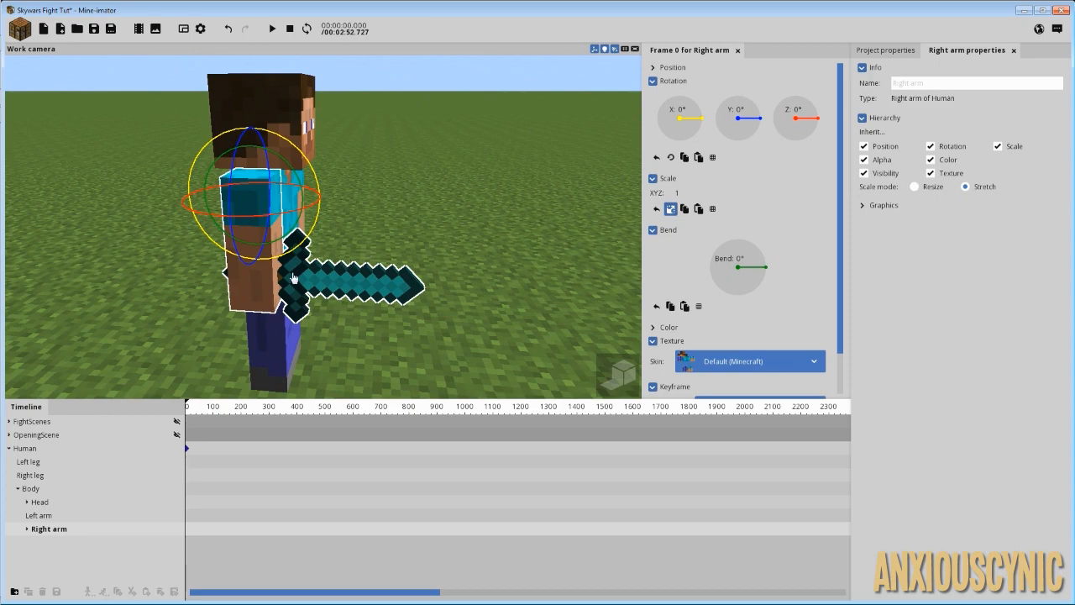
{"action": "left_click_drag", "start_coordinate": [424, 257], "coordinate": [311, 174]}
{"action": "left_click_drag", "start_coordinate": [281, 141], "coordinate": [284, 158]}
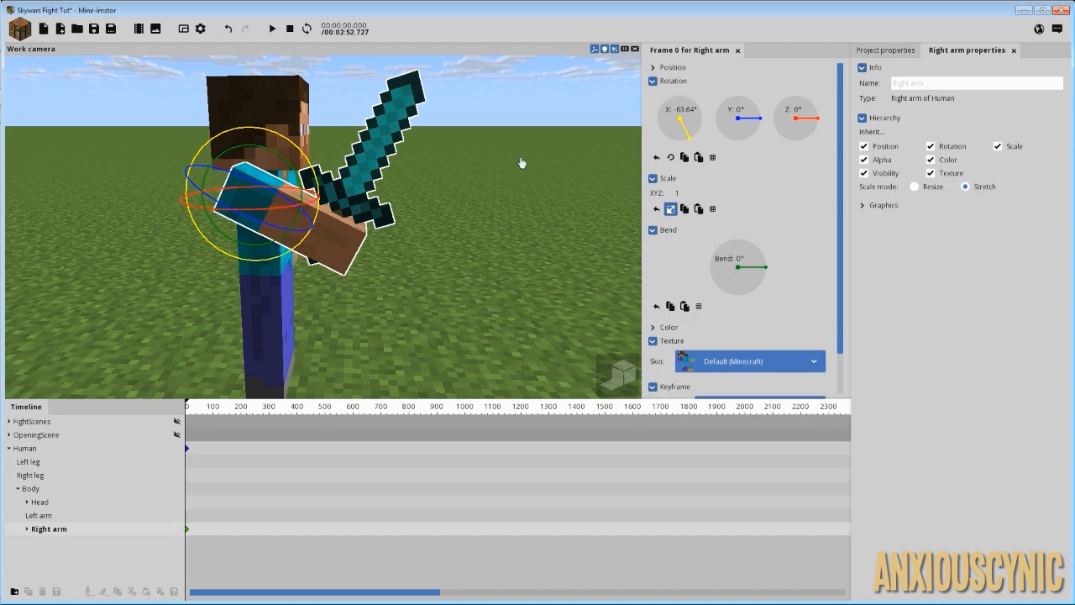
Step: Check the "Z is up" option in the interface settings, leaving it enabled, and close the settings
{"action": "left_click", "coordinate": [200, 28]}
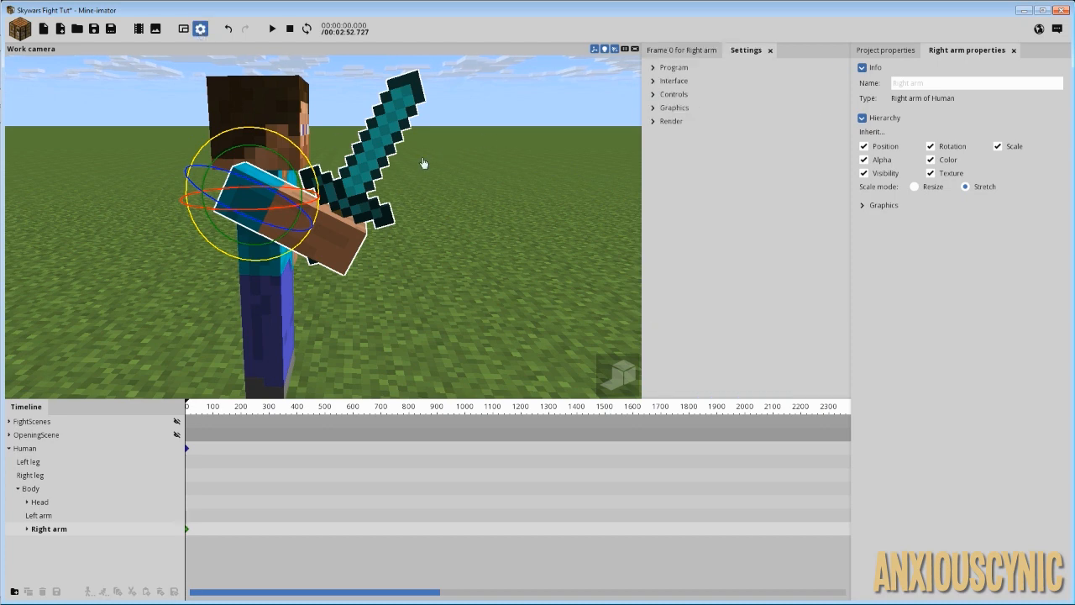
{"action": "left_click", "coordinate": [673, 84]}
{"action": "scroll", "coordinate": [726, 391], "scroll_direction": "down", "scroll_amount": 5}
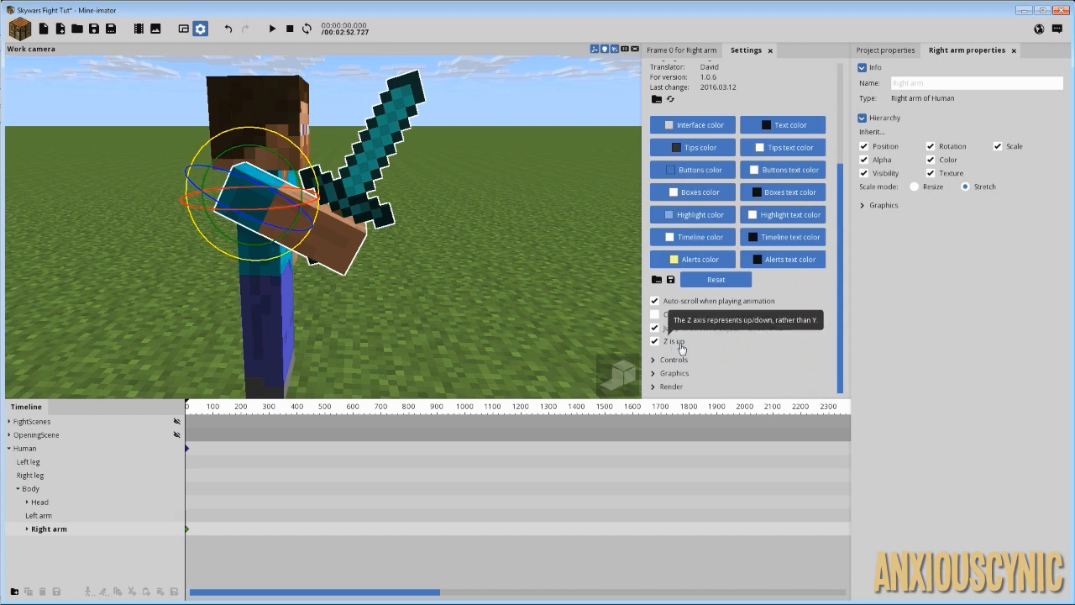
{"action": "left_click", "coordinate": [769, 51]}
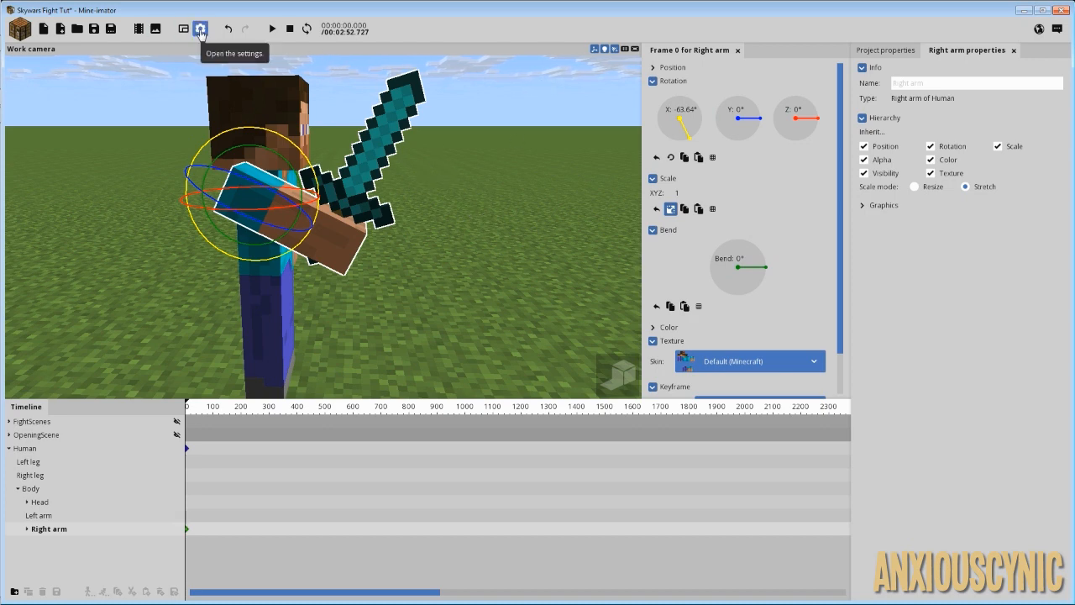
Step: Raise the right arm for the swing by bending it to about 70.65° and rotating it about X to about -132.73°
{"action": "left_click_drag", "start_coordinate": [471, 184], "coordinate": [466, 220]}
{"action": "left_click_drag", "start_coordinate": [443, 178], "coordinate": [415, 137]}
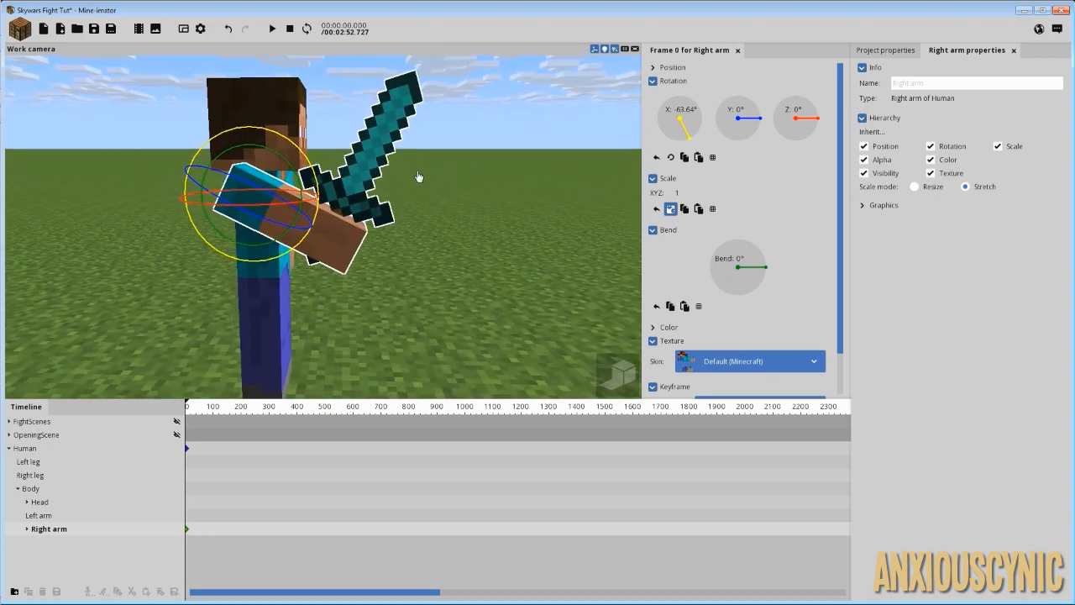
{"action": "left_click_drag", "start_coordinate": [285, 163], "coordinate": [243, 157]}
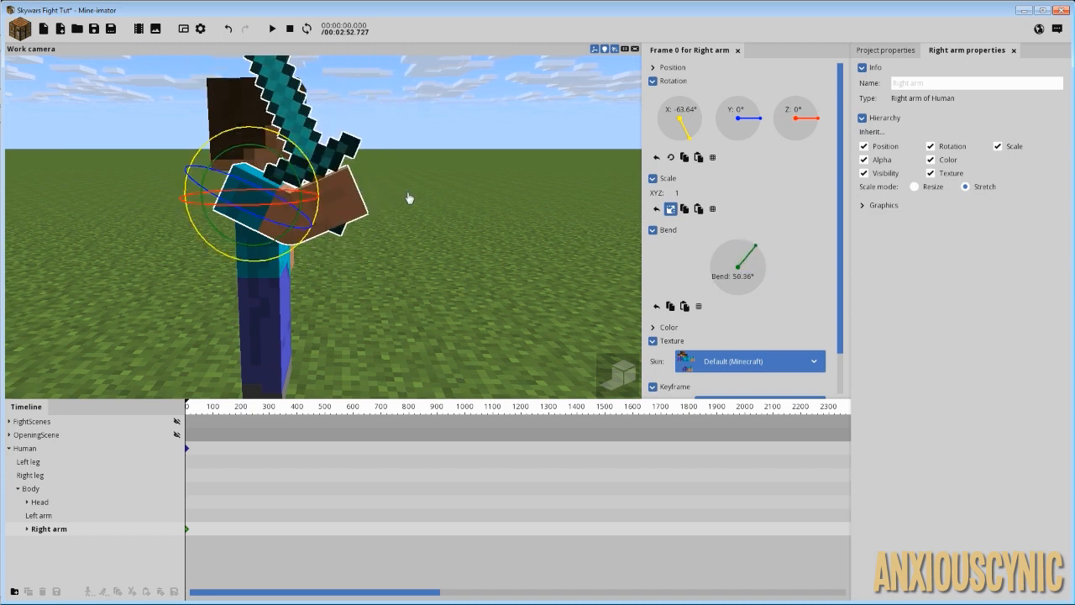
{"action": "mouse_move", "coordinate": [409, 199]}
{"action": "left_mouse_down"}
{"action": "mouse_move", "coordinate": [388, 195]}
{"action": "mouse_move", "coordinate": [408, 186]}
{"action": "left_mouse_up"}
{"action": "scroll", "coordinate": [411, 196], "scroll_direction": "up", "scroll_amount": 2}
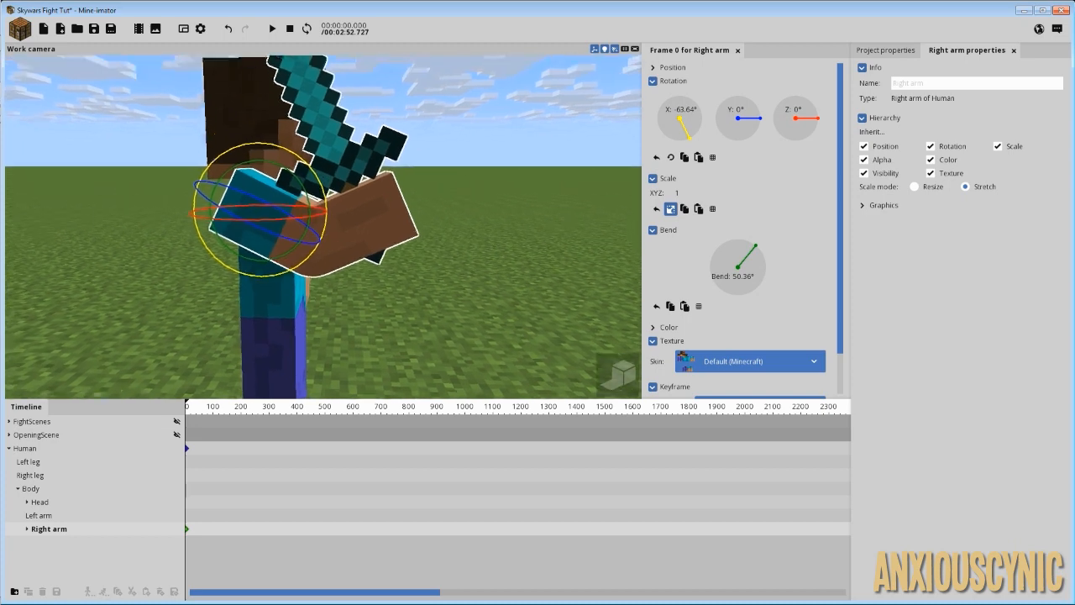
{"action": "right_click_drag", "start_coordinate": [420, 196], "coordinate": [417, 191]}
{"action": "mouse_move", "coordinate": [427, 199]}
{"action": "left_mouse_down"}
{"action": "mouse_move", "coordinate": [405, 195]}
{"action": "mouse_move", "coordinate": [432, 194]}
{"action": "left_mouse_up"}
{"action": "left_click_drag", "start_coordinate": [301, 184], "coordinate": [246, 154]}
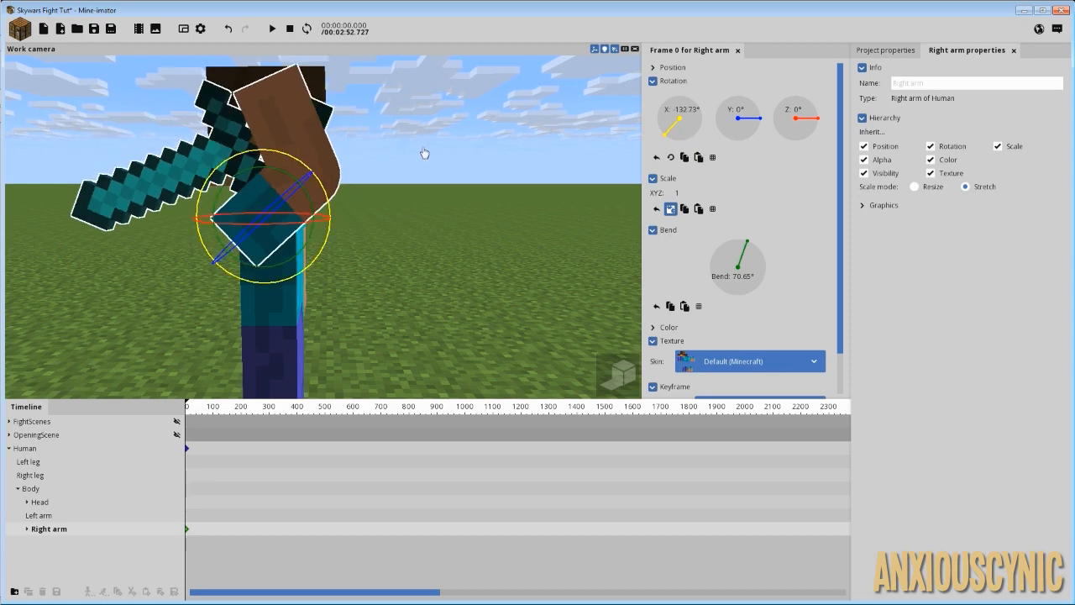
{"action": "mouse_move", "coordinate": [424, 152]}
{"action": "right_mouse_down"}
{"action": "mouse_move", "coordinate": [412, 150]}
{"action": "mouse_move", "coordinate": [416, 166]}
{"action": "right_mouse_up"}
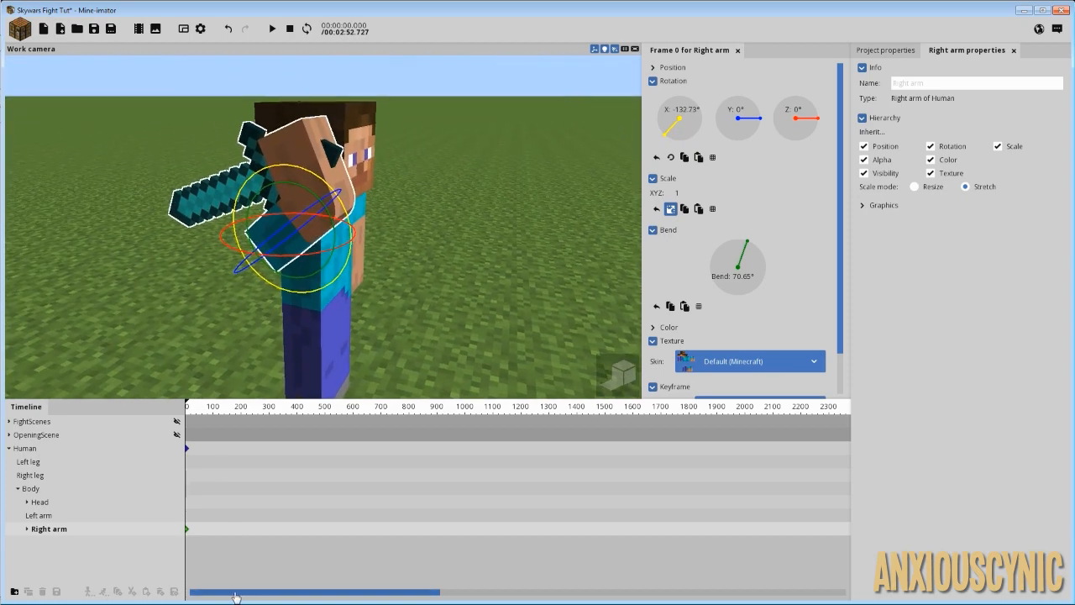
Step: Add a keyframe for the right arm at frame 15 on the timeline
{"action": "left_click_drag", "start_coordinate": [193, 411], "coordinate": [173, 422]}
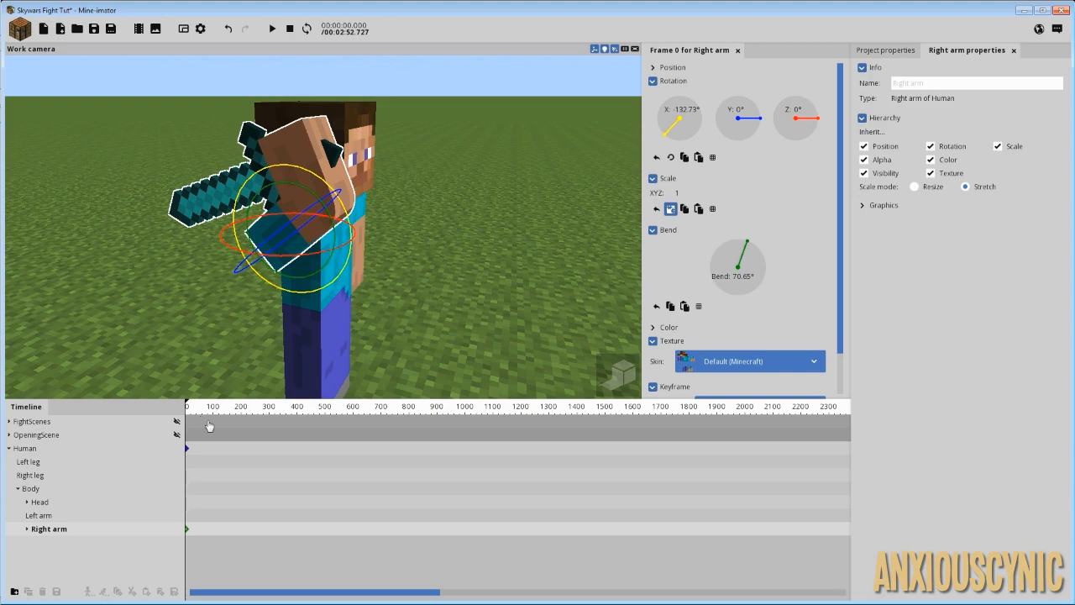
{"action": "left_click_drag", "start_coordinate": [407, 341], "coordinate": [416, 303]}
{"action": "left_click", "coordinate": [200, 529]}
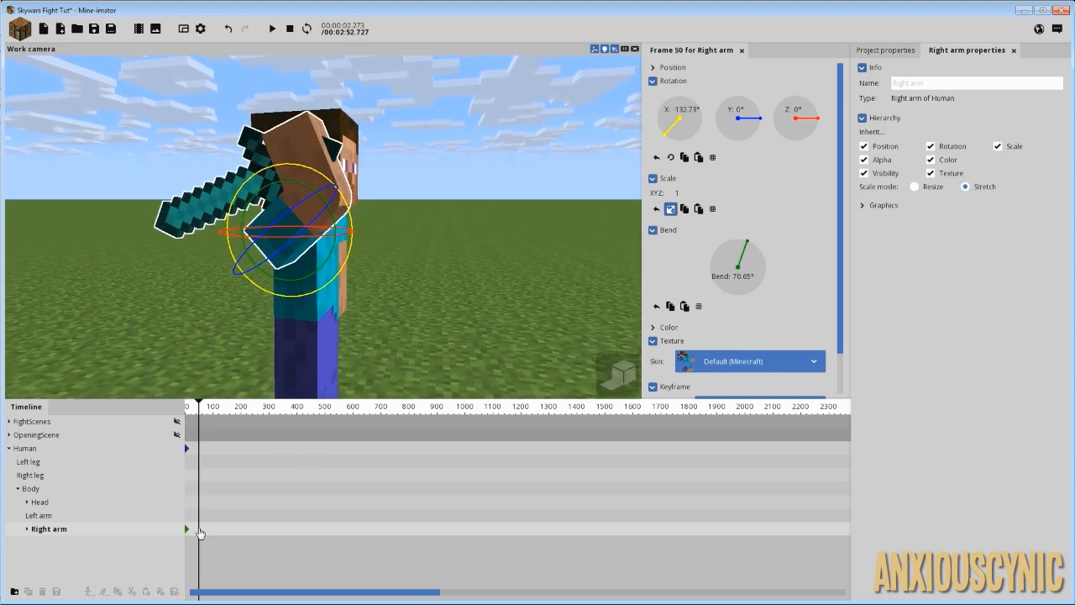
{"action": "scroll", "coordinate": [205, 538], "scroll_direction": "up", "scroll_amount": 5, "text": "ctrl"}
{"action": "left_click_drag", "start_coordinate": [224, 593], "coordinate": [151, 593]}
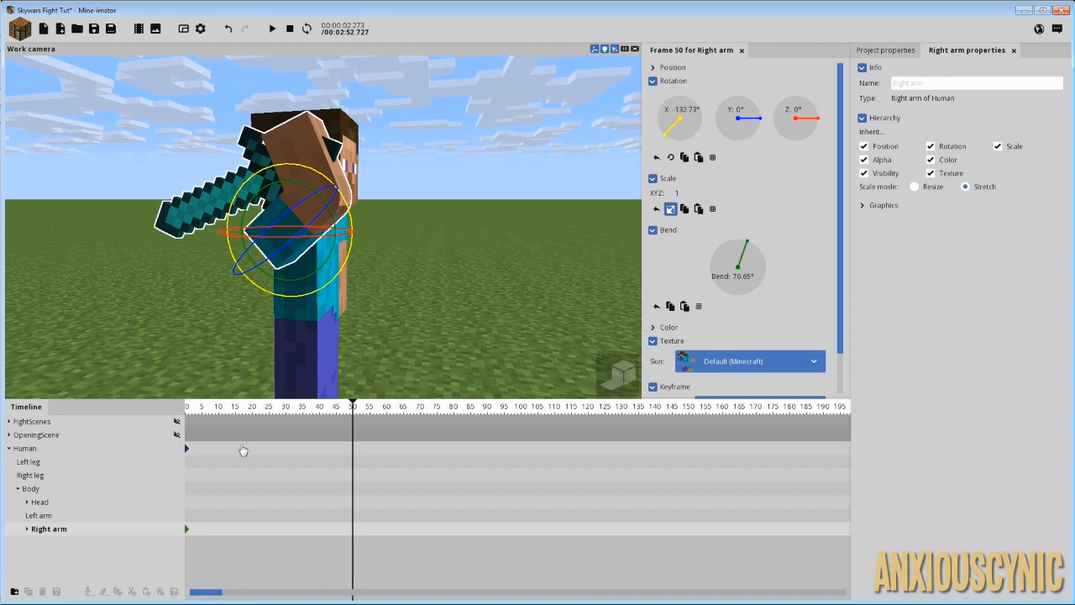
{"action": "left_click_drag", "start_coordinate": [259, 412], "coordinate": [244, 410]}
{"action": "scroll", "coordinate": [240, 542], "scroll_direction": "up", "scroll_amount": 2, "text": "ctrl"}
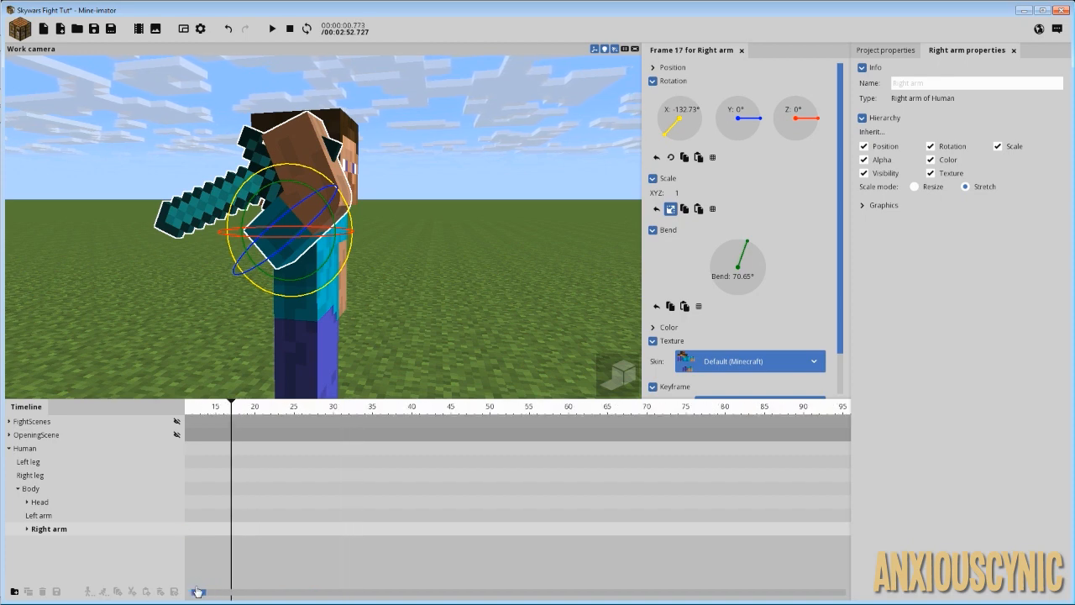
{"action": "left_click_drag", "start_coordinate": [197, 592], "coordinate": [163, 595]}
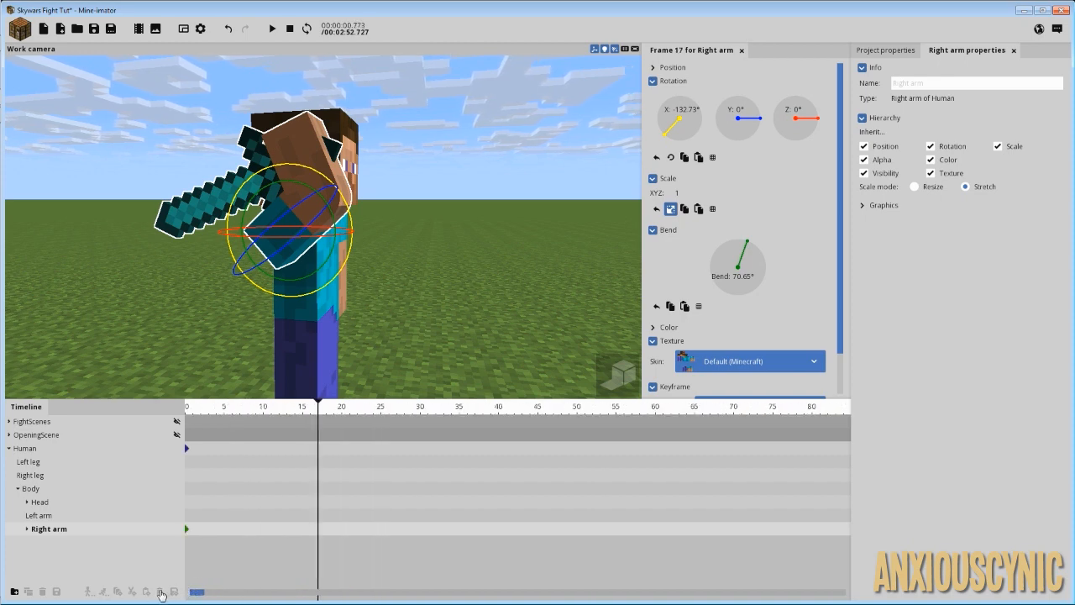
{"action": "left_click", "coordinate": [304, 530]}
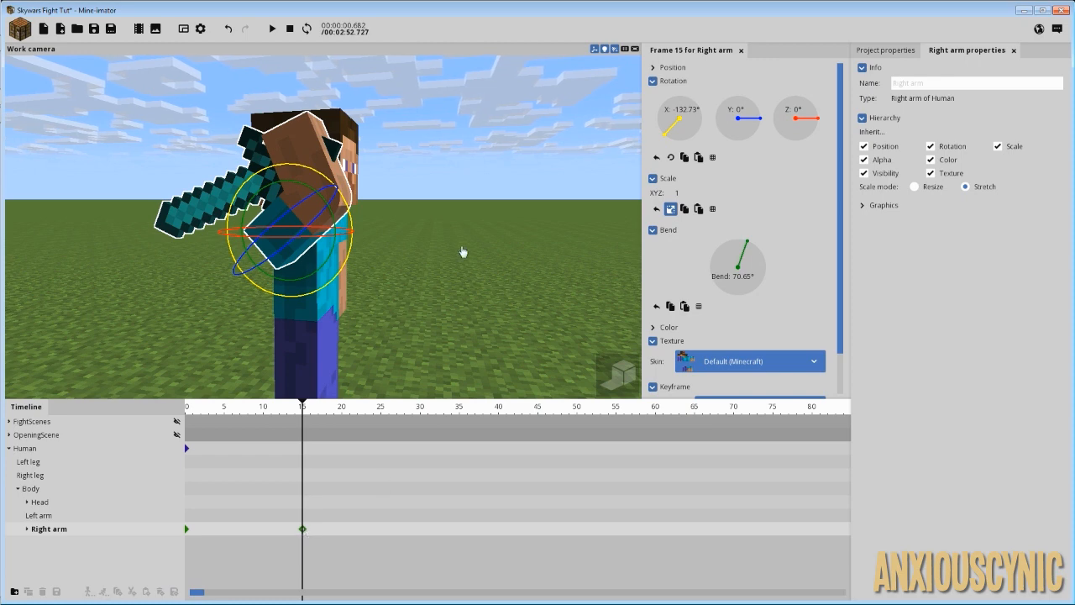
Step: Reset the right arm's X rotation at frame 15 and set its bend to 10°
{"action": "right_click", "coordinate": [685, 127]}
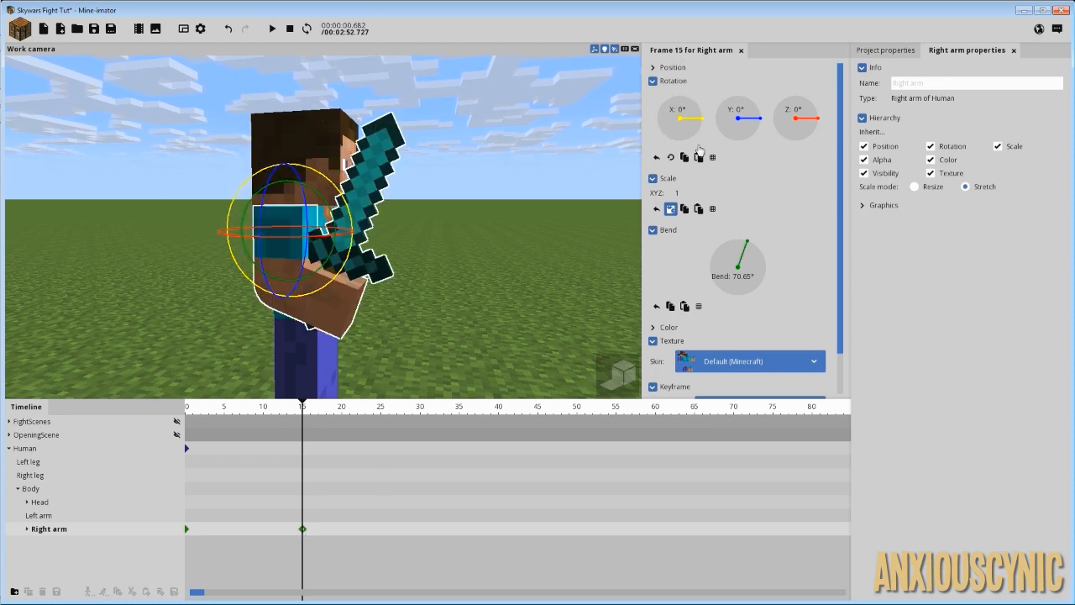
{"action": "right_click", "coordinate": [748, 267]}
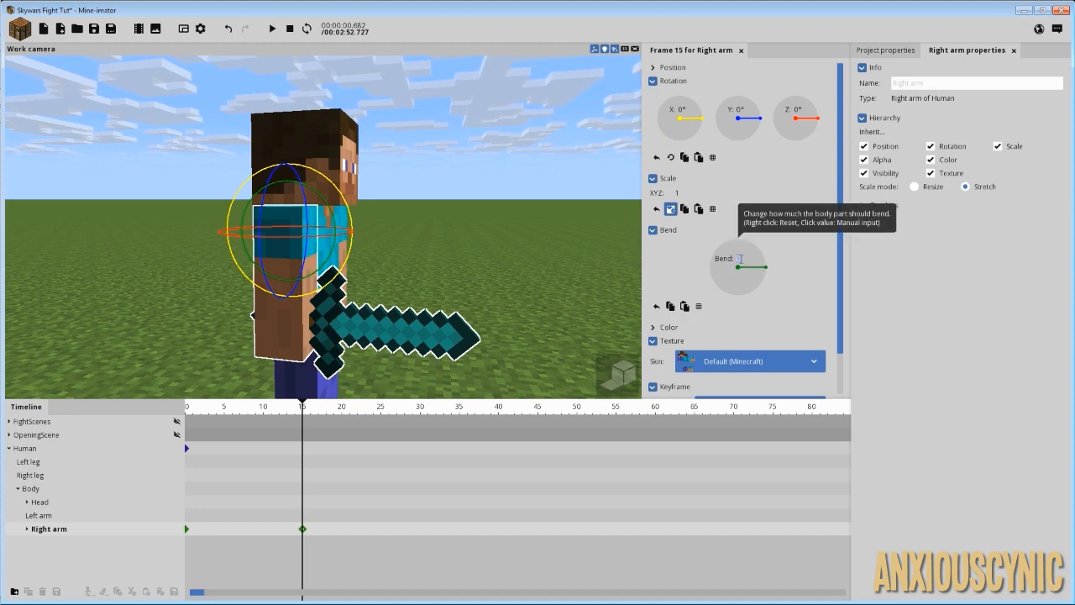
{"action": "type", "text": "10"}
{"action": "key", "text": "Return"}
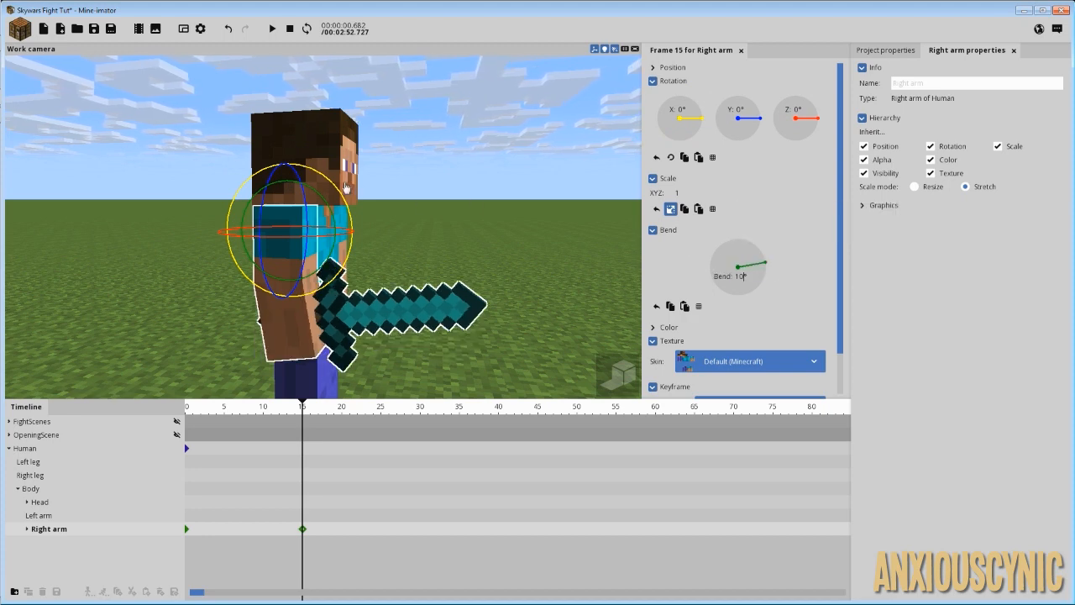
Step: Rotate the right arm backward at frame 15 and set its X rotation to exactly 15°
{"action": "left_click_drag", "start_coordinate": [337, 189], "coordinate": [324, 176]}
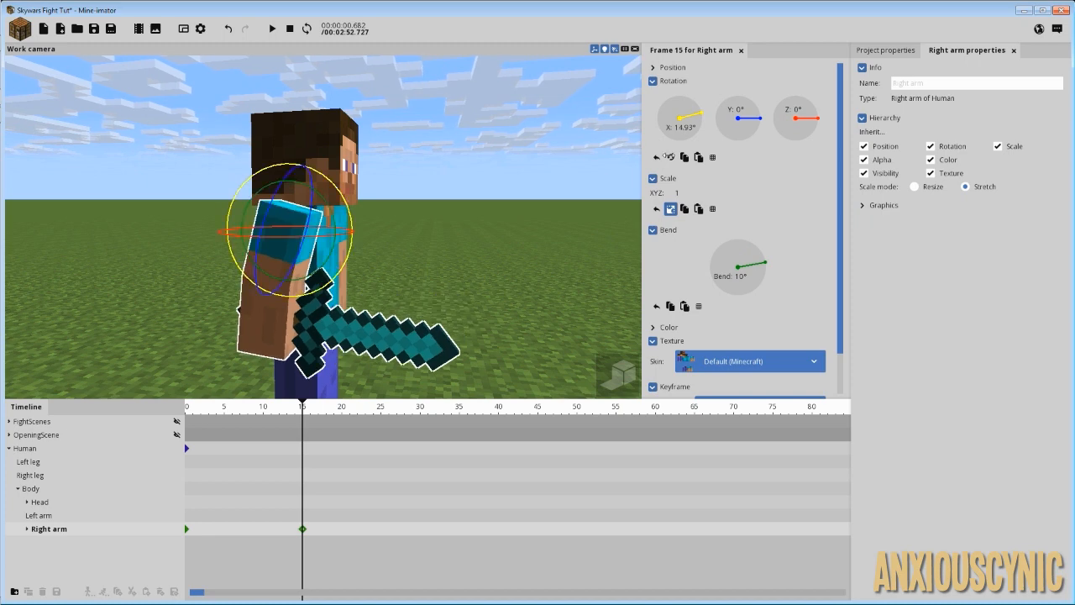
{"action": "left_click", "coordinate": [691, 130]}
{"action": "type", "text": "15"}
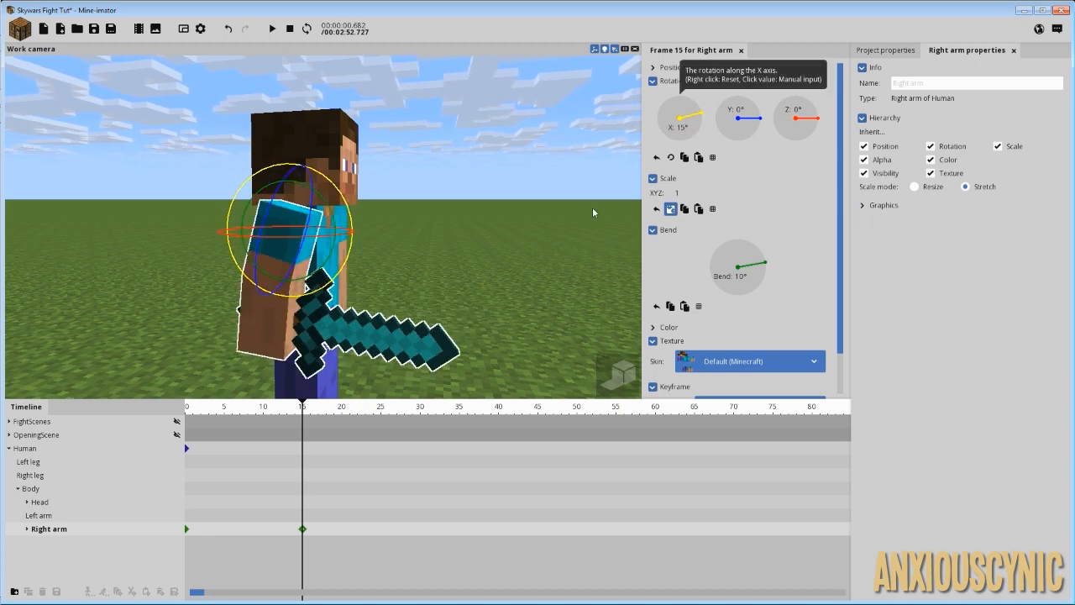
{"action": "key", "text": "Return"}
Step: Play back the right arm's swing from the raised pose to the frame 15 pose
{"action": "key", "text": "space"}
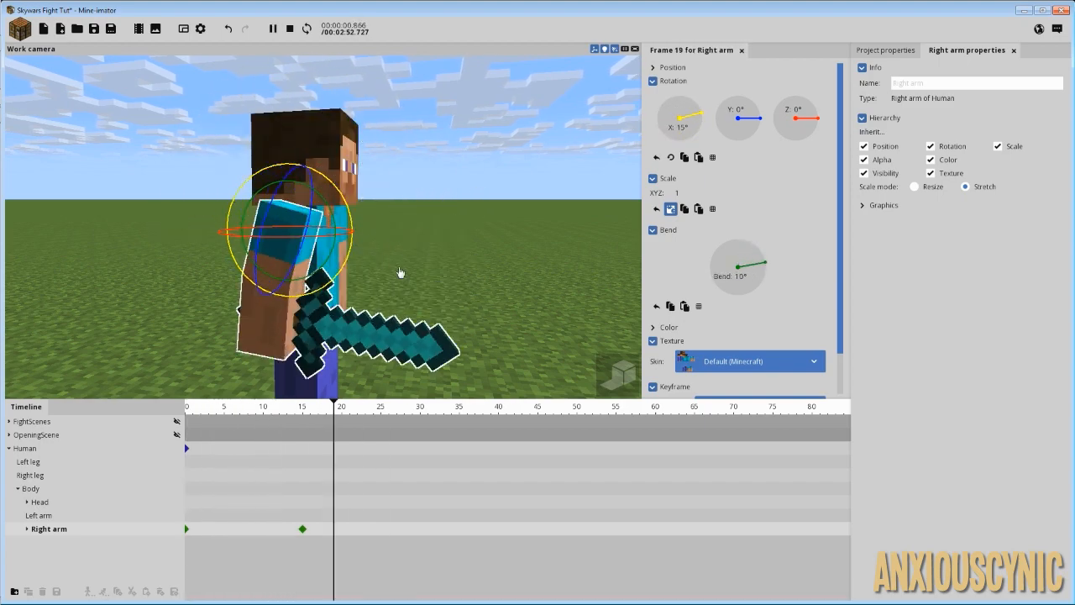
{"action": "key", "text": "Return"}
{"action": "left_click", "coordinate": [202, 535]}
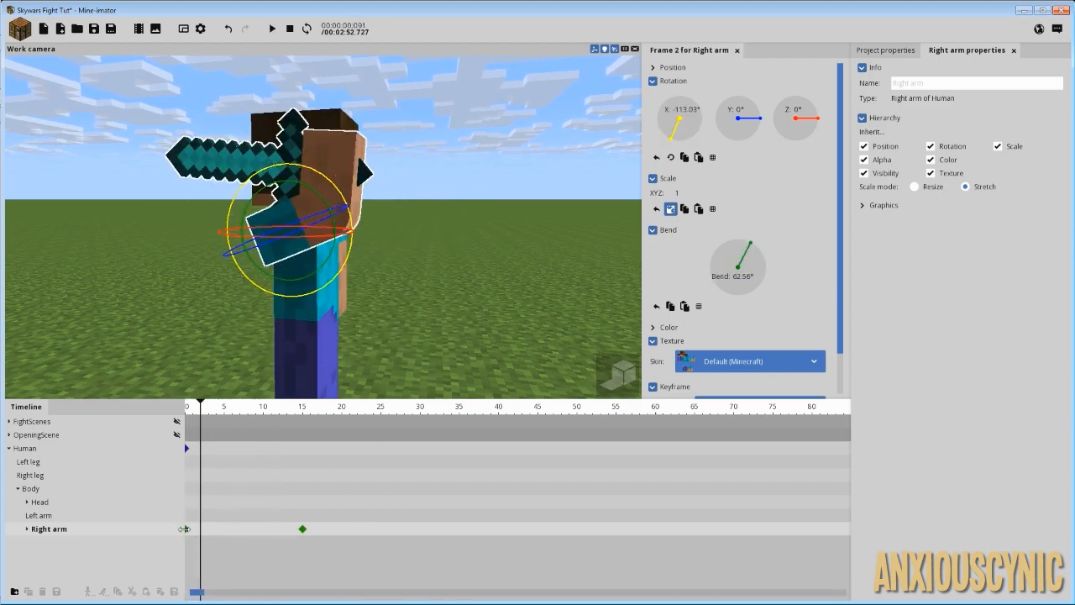
Step: Set the transition of the right arm's keyframe at frame 0 to Ease out (back)
{"action": "left_click", "coordinate": [187, 530]}
{"action": "scroll", "coordinate": [748, 336], "scroll_direction": "down", "scroll_amount": 2}
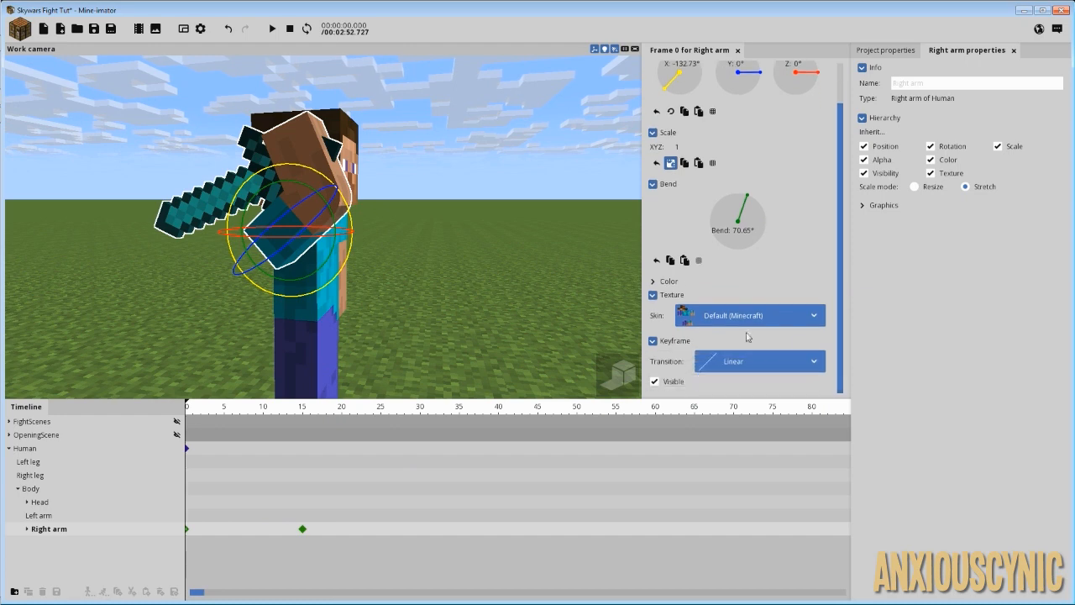
{"action": "left_click", "coordinate": [668, 297]}
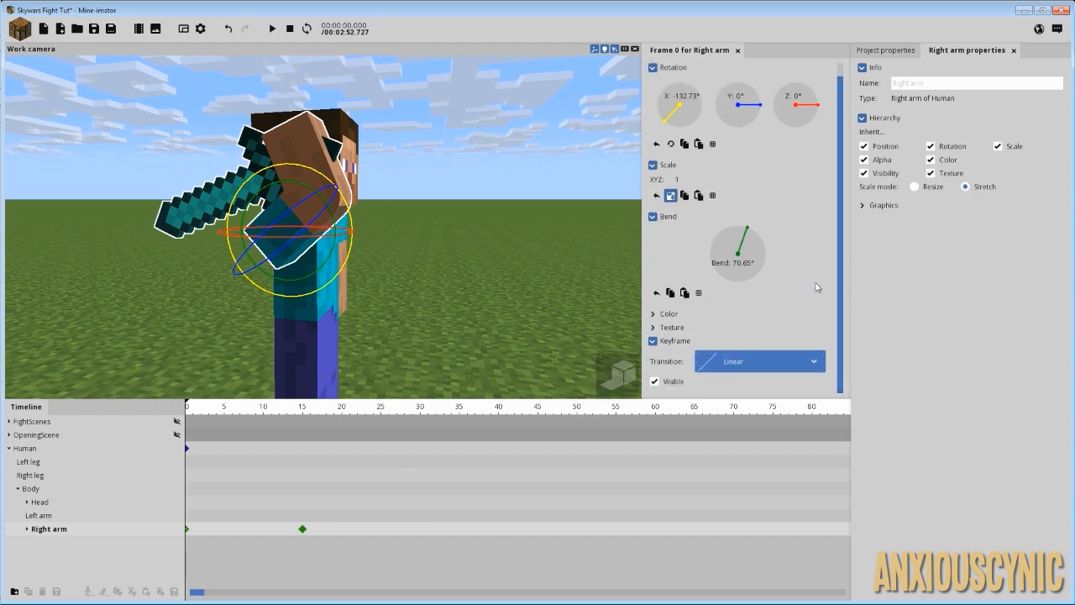
{"action": "left_click", "coordinate": [750, 365]}
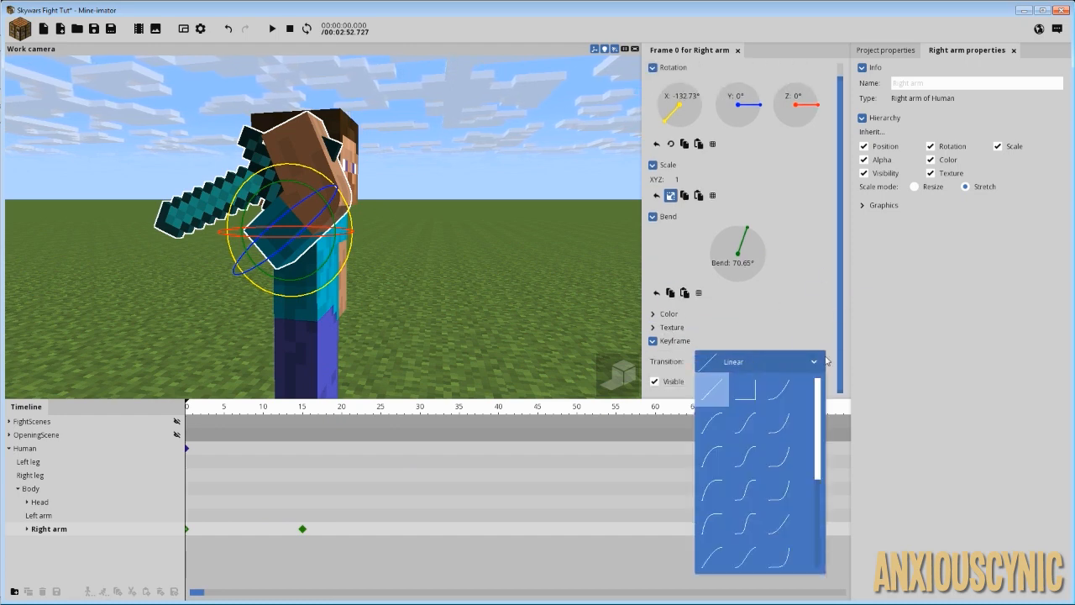
{"action": "left_click_drag", "start_coordinate": [817, 393], "coordinate": [821, 499]}
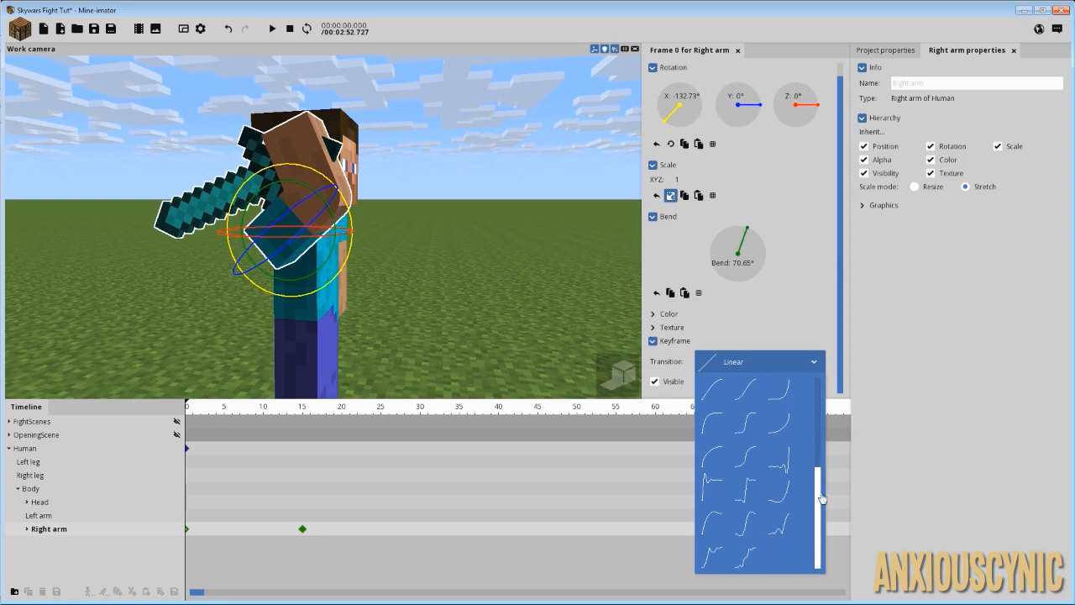
{"action": "left_click", "coordinate": [713, 524]}
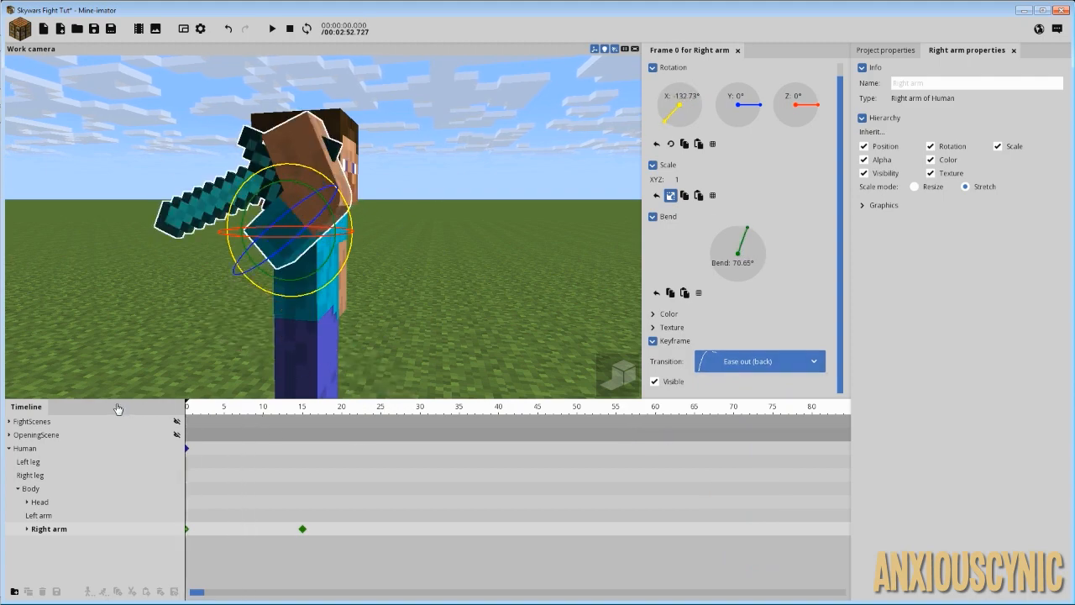
Step: Replay the arm swing to check the motion with the Ease out (back) transition
{"action": "key", "text": "space"}
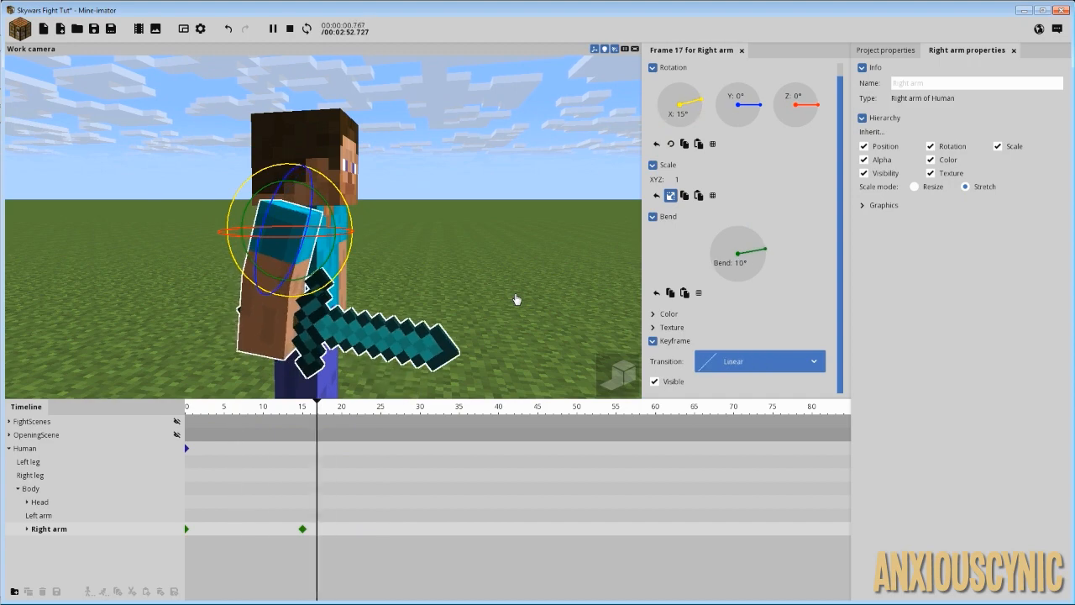
{"action": "key", "text": "space"}
{"action": "key", "text": "space"}
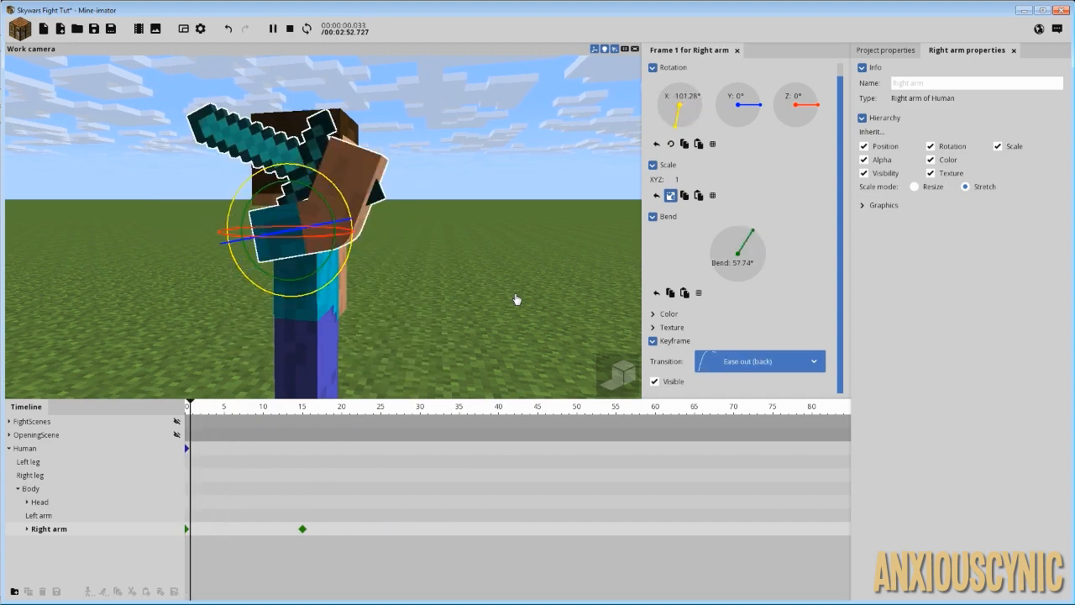
{"action": "key", "text": "space"}
Step: Move the right arm's second keyframe to frame 10 and play back the shorter swing
{"action": "left_click", "coordinate": [304, 530]}
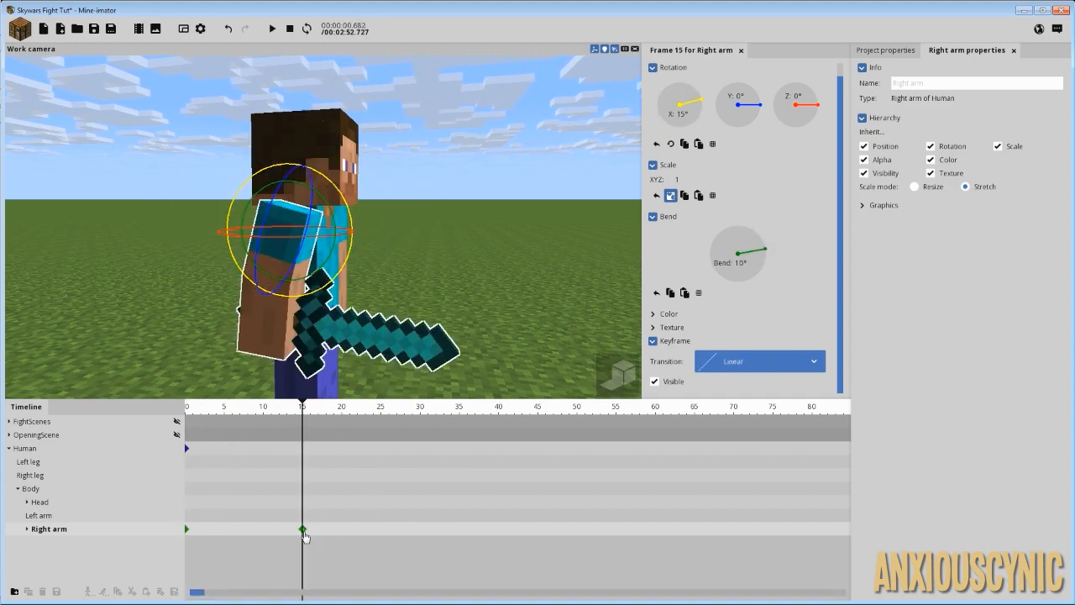
{"action": "left_click_drag", "start_coordinate": [304, 530], "coordinate": [259, 503]}
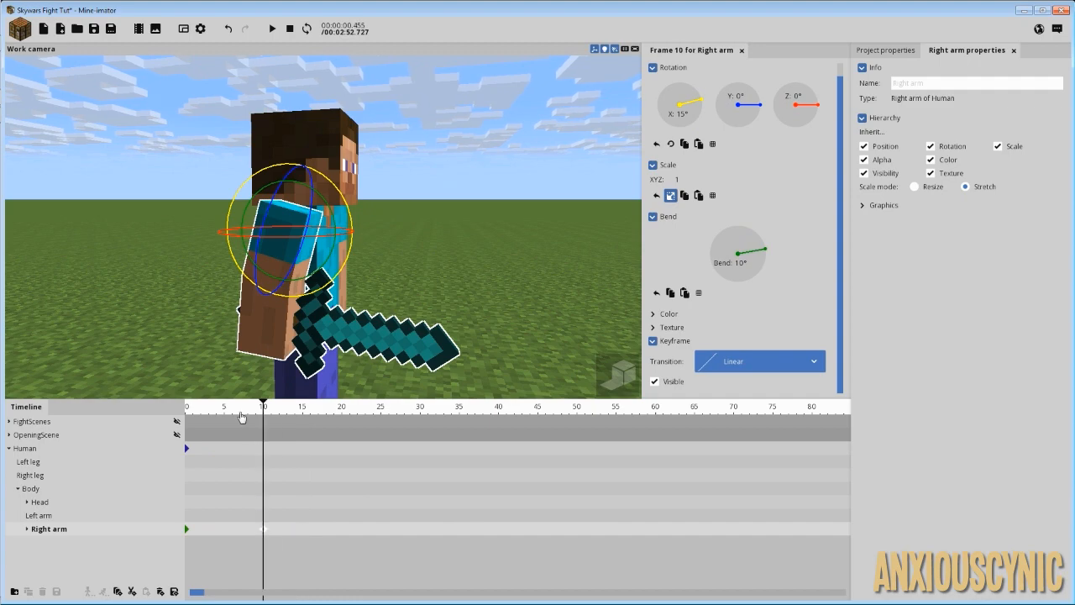
{"action": "key", "text": "space"}
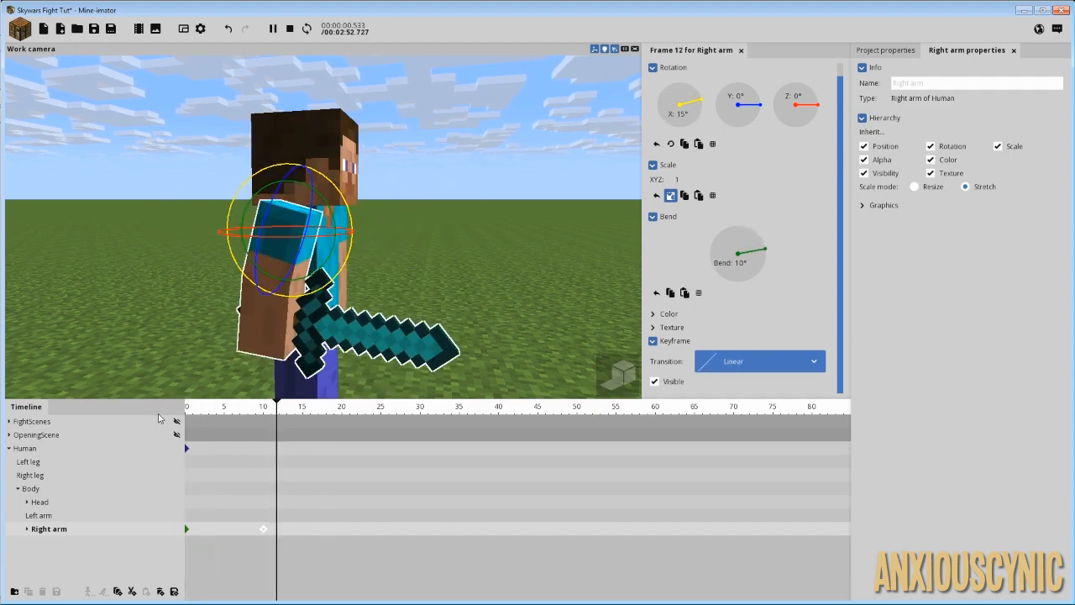
{"action": "key", "text": "space"}
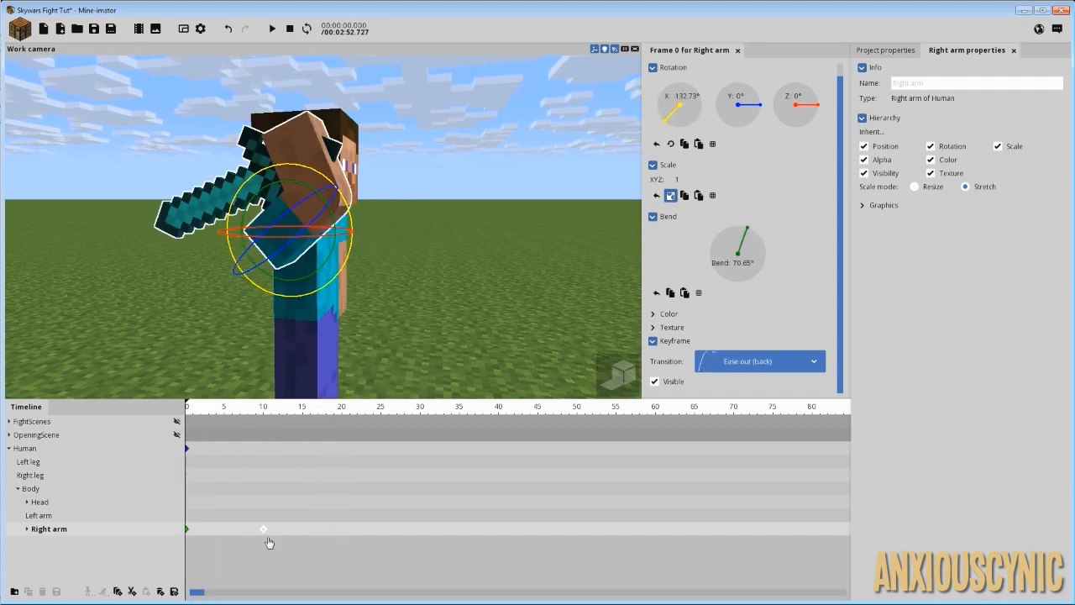
Step: Move the right arm's second keyframe out to frame 25 and play back the longer swing
{"action": "left_click_drag", "start_coordinate": [264, 530], "coordinate": [383, 521]}
{"action": "left_click_drag", "start_coordinate": [315, 418], "coordinate": [169, 420]}
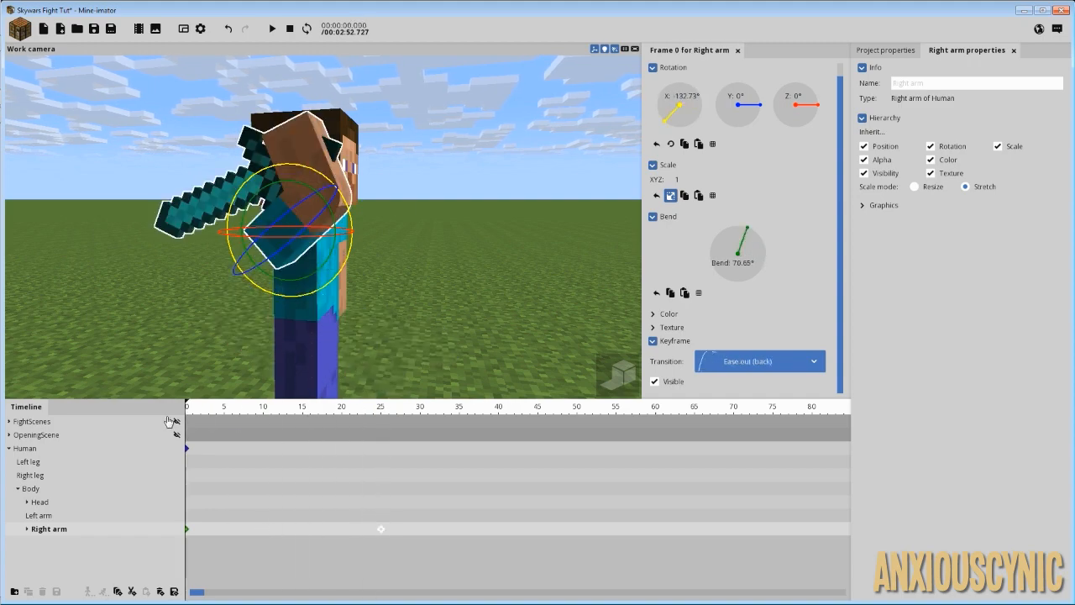
{"action": "key", "text": "space"}
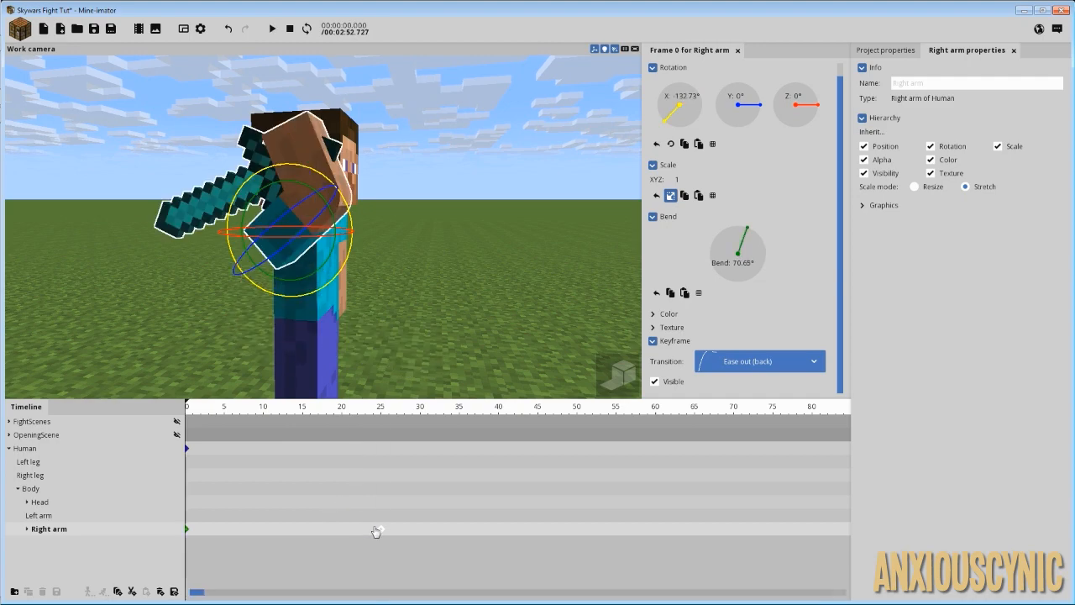
{"action": "key", "text": "space"}
Step: Return the right arm's second keyframe to frame 15 and replay the swing several times
{"action": "left_click_drag", "start_coordinate": [334, 531], "coordinate": [301, 530]}
{"action": "key", "text": "space"}
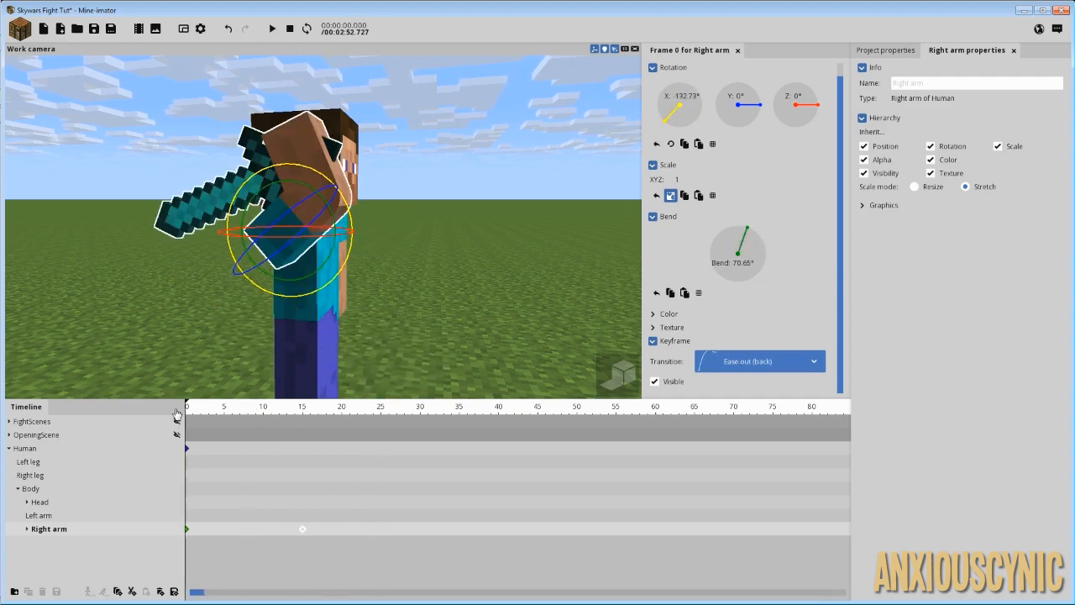
{"action": "key", "text": "space"}
{"action": "key", "text": "space"}
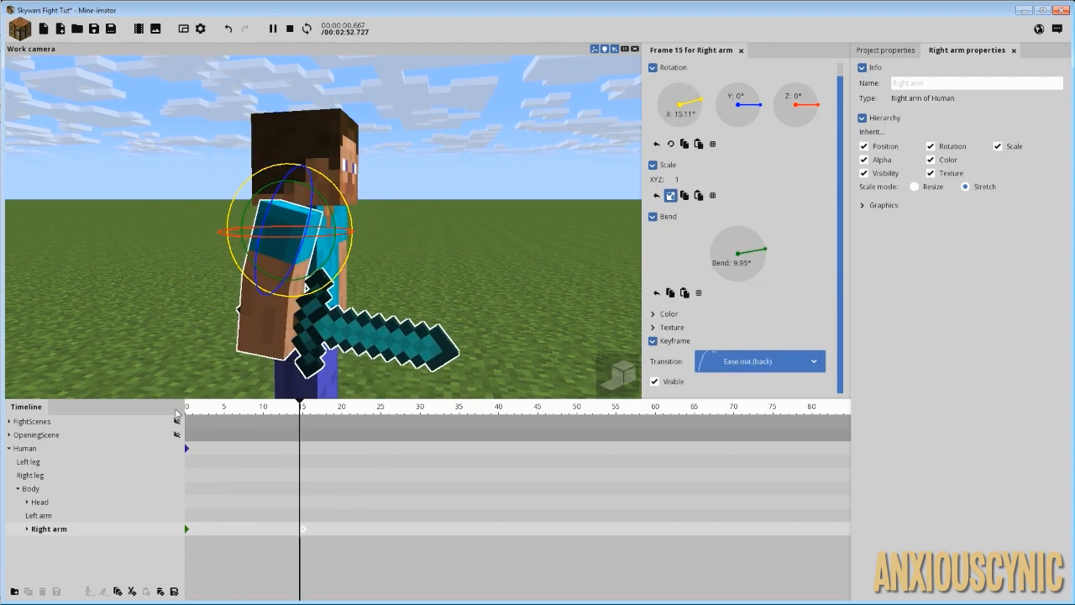
{"action": "key", "text": "space"}
{"action": "key", "text": "space"}
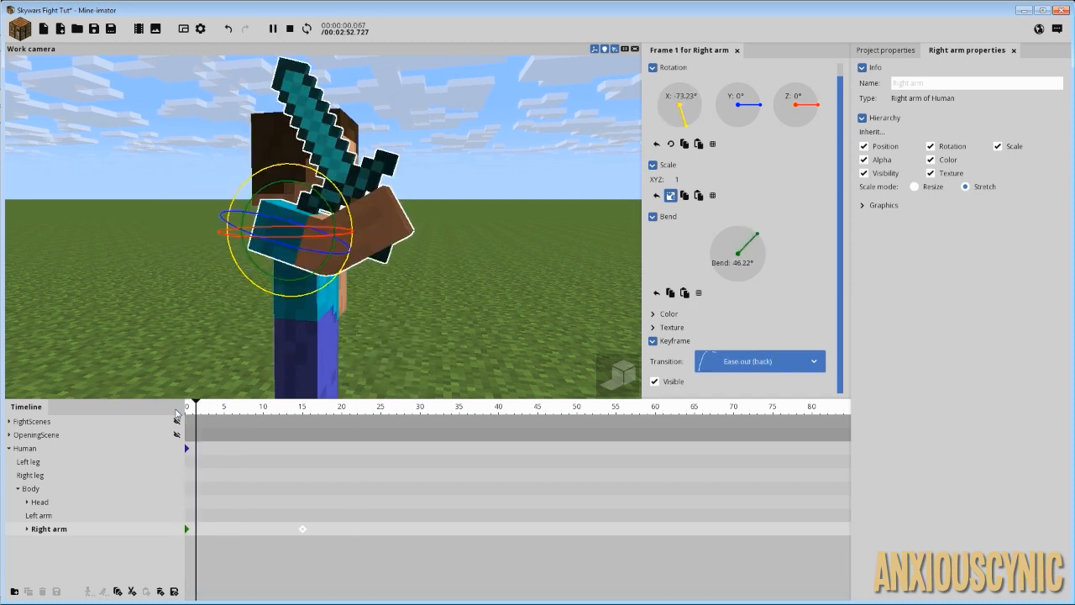
{"action": "key", "text": "space"}
Step: Set the transition of the right arm's keyframe at frame 0 to Ease in (quadratic)
{"action": "left_click", "coordinate": [187, 529]}
{"action": "left_click", "coordinate": [722, 362]}
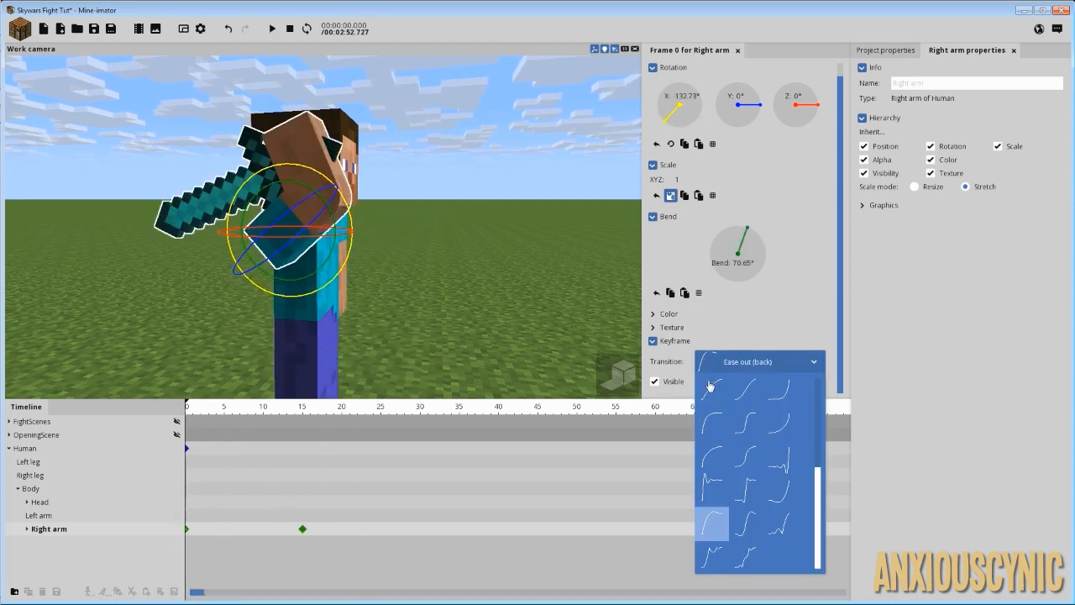
{"action": "scroll", "coordinate": [725, 405], "scroll_direction": "up", "scroll_amount": 2}
{"action": "scroll", "coordinate": [725, 406], "scroll_direction": "up", "scroll_amount": 3}
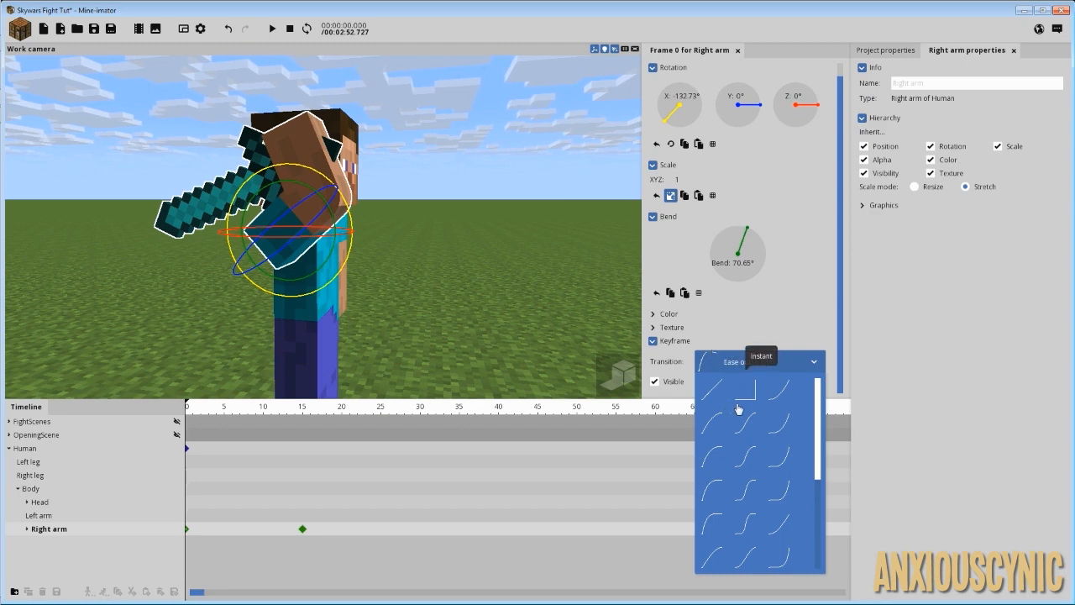
{"action": "left_click", "coordinate": [781, 395]}
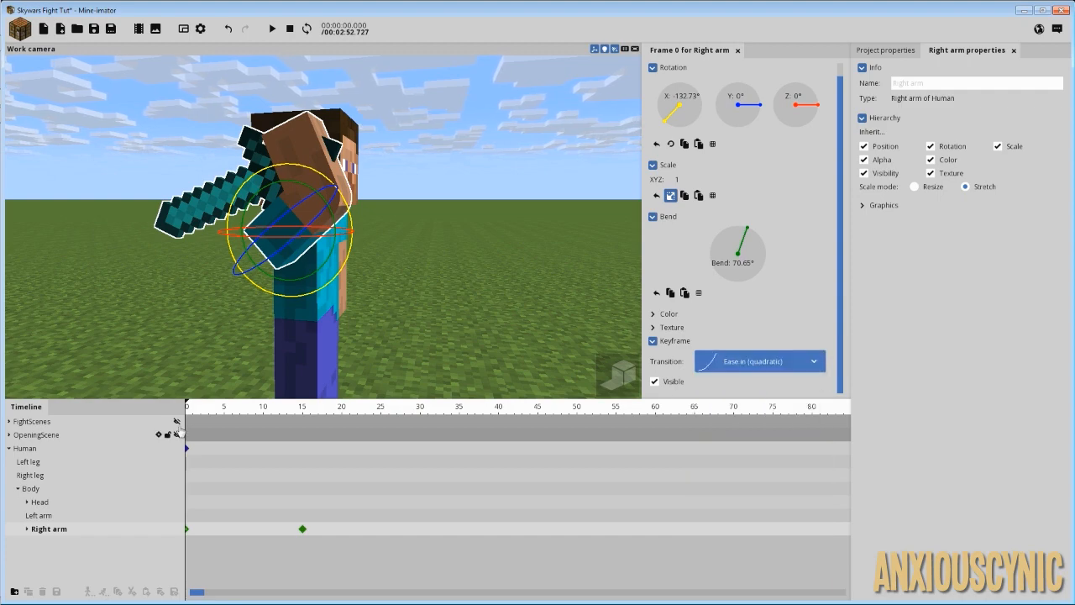
Step: Play back the arm swing to check the motion with the Ease in (quadratic) transition
{"action": "key", "text": "space"}
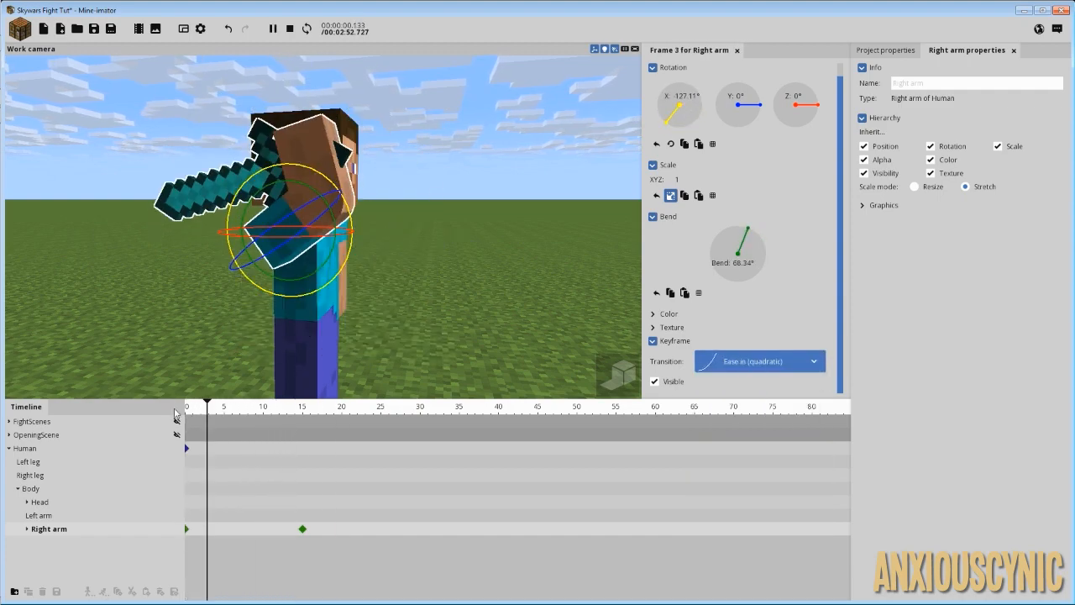
{"action": "key", "text": "space"}
{"action": "key", "text": "space"}
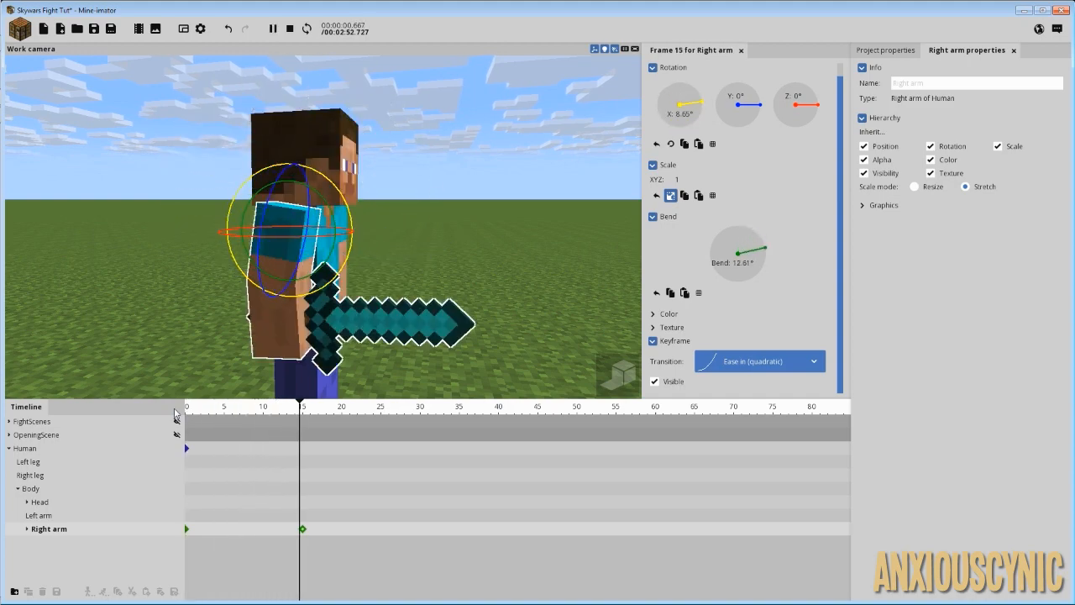
Step: Move the right arm's second keyframe to frame 10, replay the swing, and shorten it further by moving the keyframe to frame 7
{"action": "left_click_drag", "start_coordinate": [302, 528], "coordinate": [263, 528]}
{"action": "key", "text": "space"}
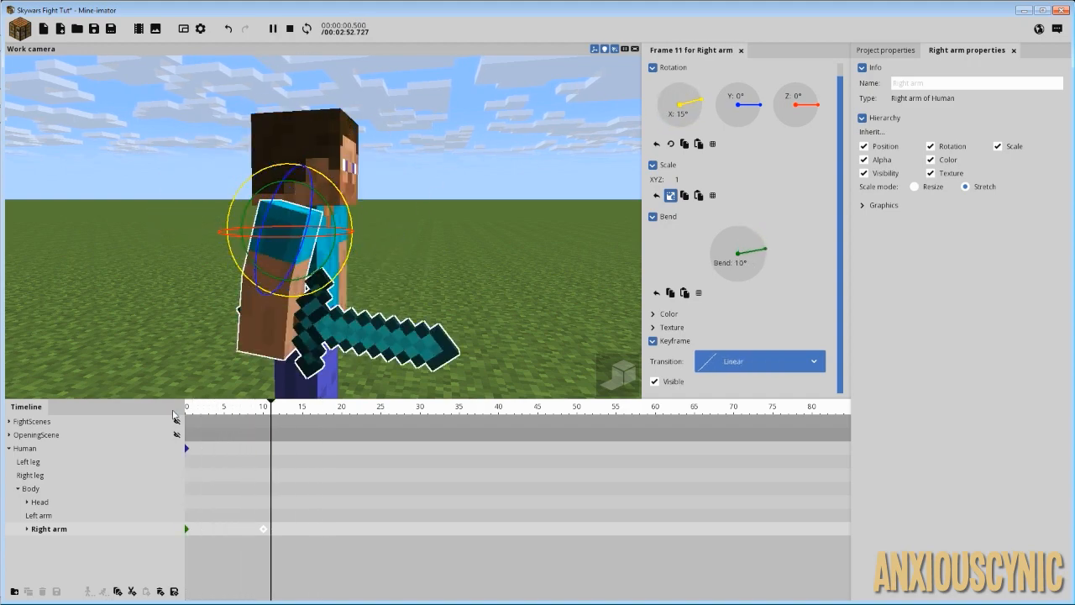
{"action": "key", "text": "space"}
{"action": "mouse_move", "coordinate": [187, 409]}
{"action": "left_mouse_down"}
{"action": "mouse_move", "coordinate": [328, 409]}
{"action": "mouse_move", "coordinate": [202, 409]}
{"action": "mouse_move", "coordinate": [235, 413]}
{"action": "left_mouse_up"}
{"action": "left_click_drag", "start_coordinate": [262, 528], "coordinate": [238, 528]}
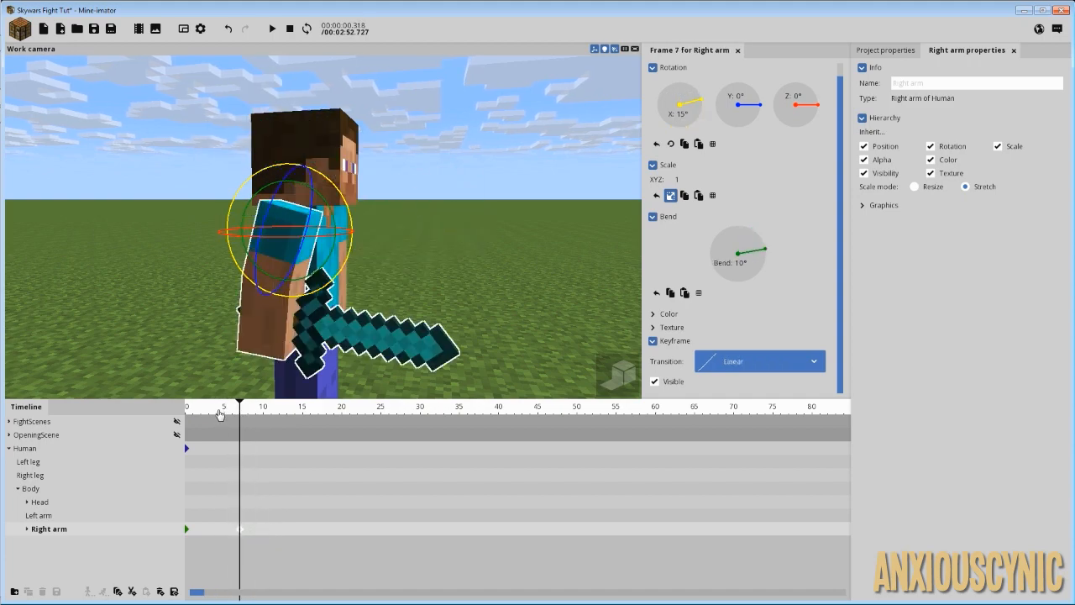
Step: Duplicate the right arm's frame 7 keyframe at frame 10 and compare the poses of the two keyframes
{"action": "mouse_move", "coordinate": [218, 410]}
{"action": "left_mouse_down"}
{"action": "mouse_move", "coordinate": [171, 409]}
{"action": "mouse_move", "coordinate": [305, 411]}
{"action": "mouse_move", "coordinate": [233, 412]}
{"action": "mouse_move", "coordinate": [270, 420]}
{"action": "left_mouse_up"}
{"action": "key", "text": "space"}
{"action": "key", "text": "space"}
{"action": "left_click", "coordinate": [265, 529]}
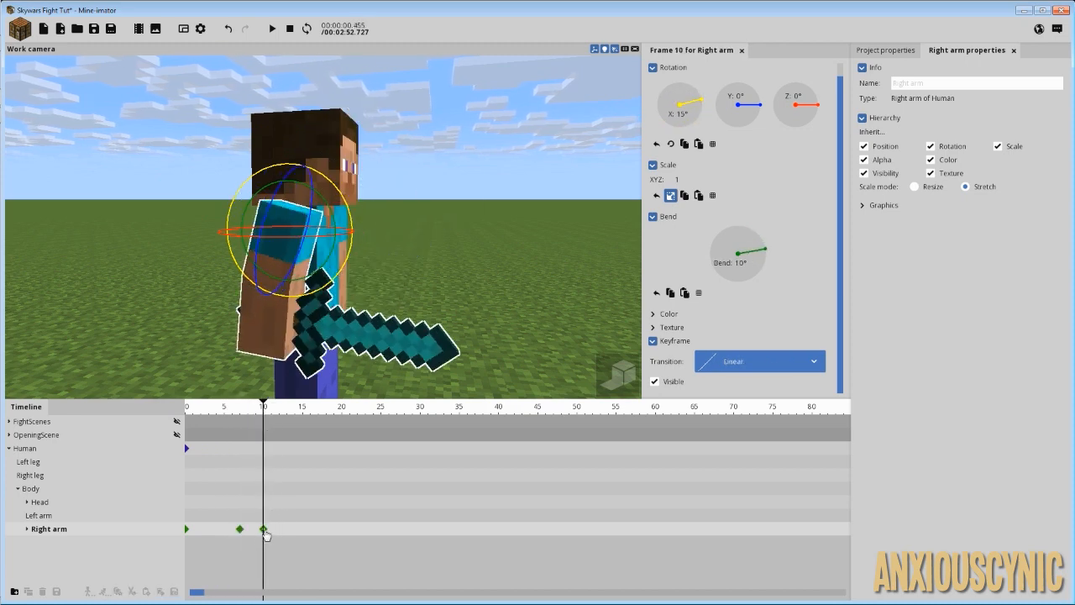
{"action": "left_click", "coordinate": [265, 529]}
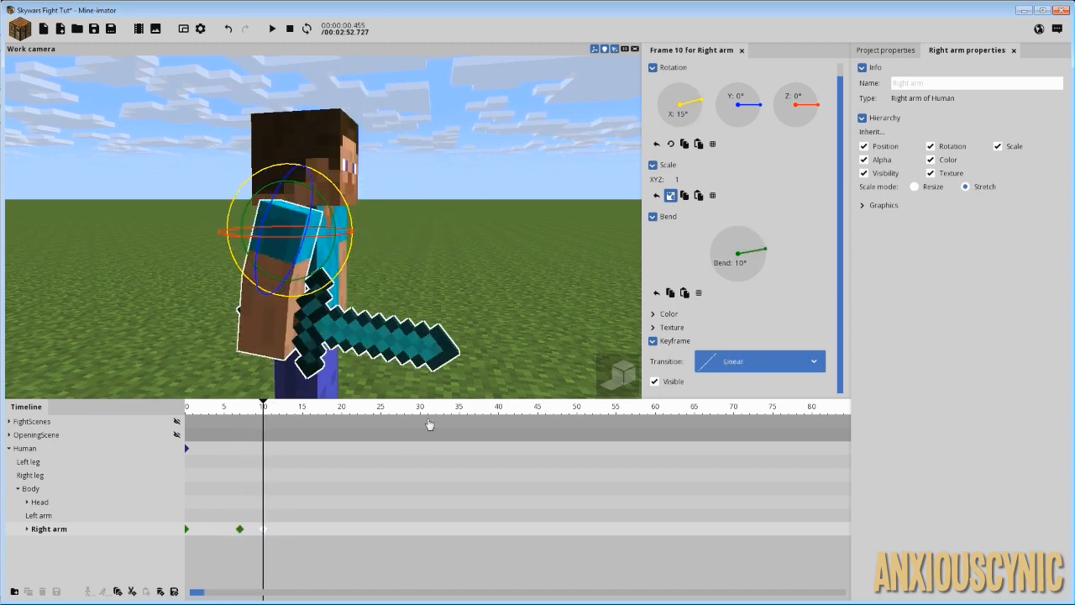
{"action": "left_click", "coordinate": [240, 529]}
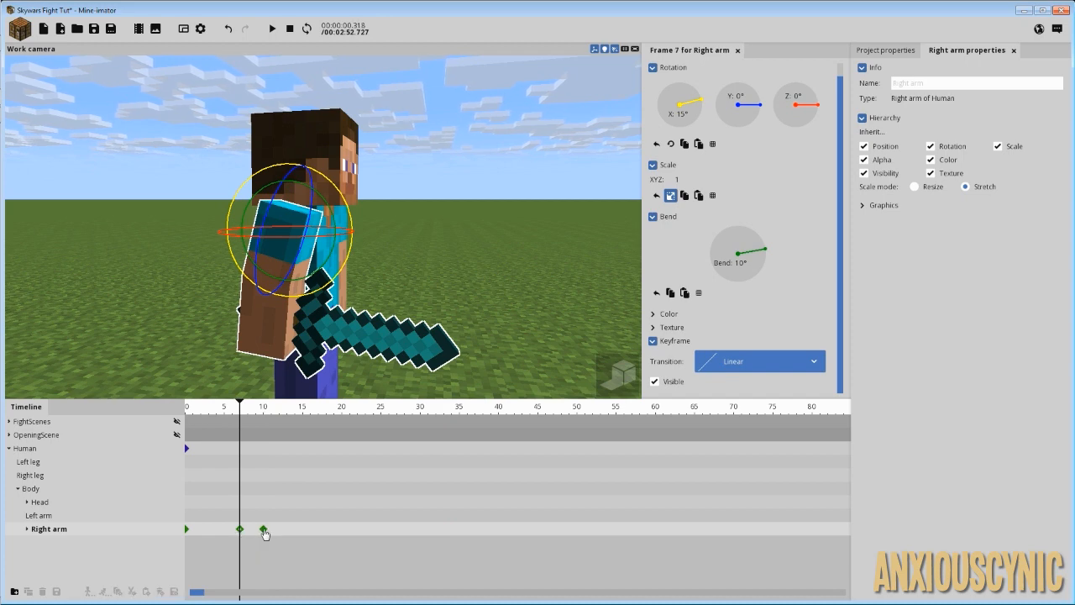
{"action": "left_click", "coordinate": [264, 529]}
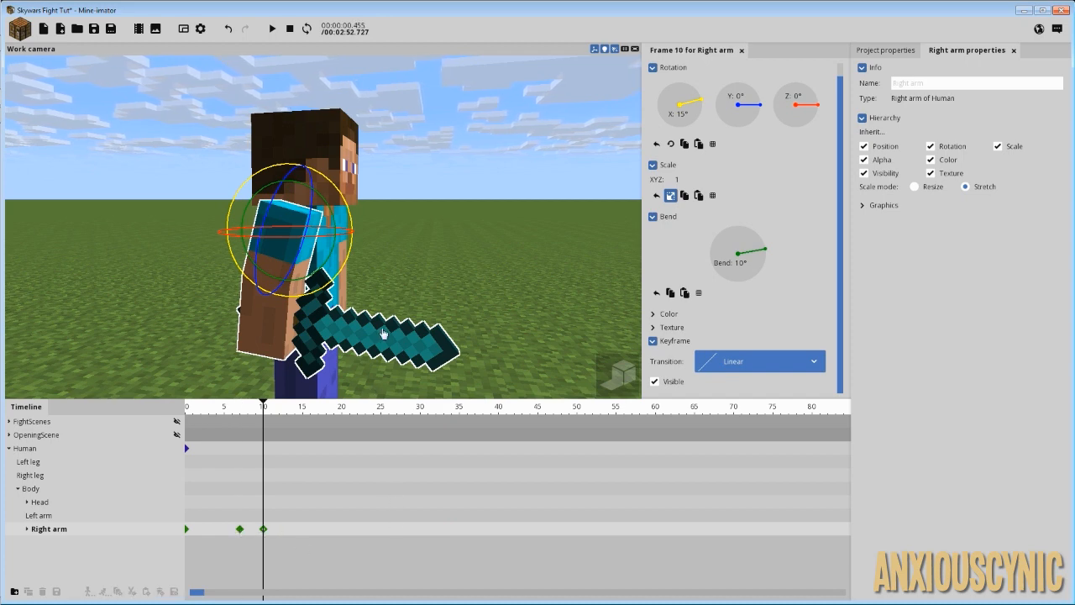
Step: Move the right arm's duplicated keyframe from frame 10 to frame 14
{"action": "scroll", "coordinate": [428, 229], "scroll_direction": "up", "scroll_amount": 4}
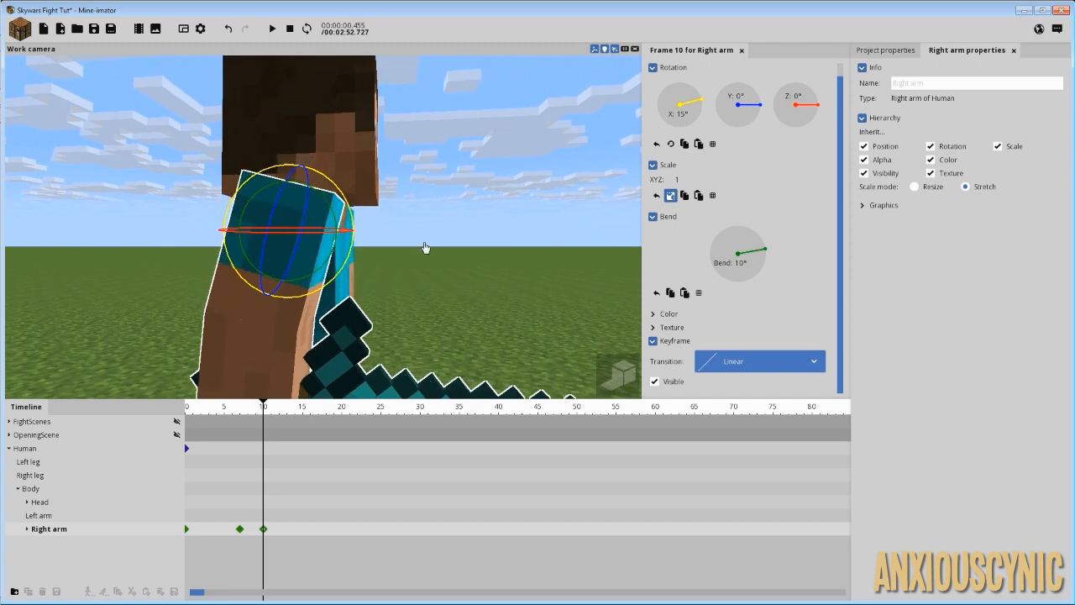
{"action": "scroll", "coordinate": [425, 248], "scroll_direction": "down", "scroll_amount": 2}
{"action": "left_click_drag", "start_coordinate": [401, 238], "coordinate": [398, 235]}
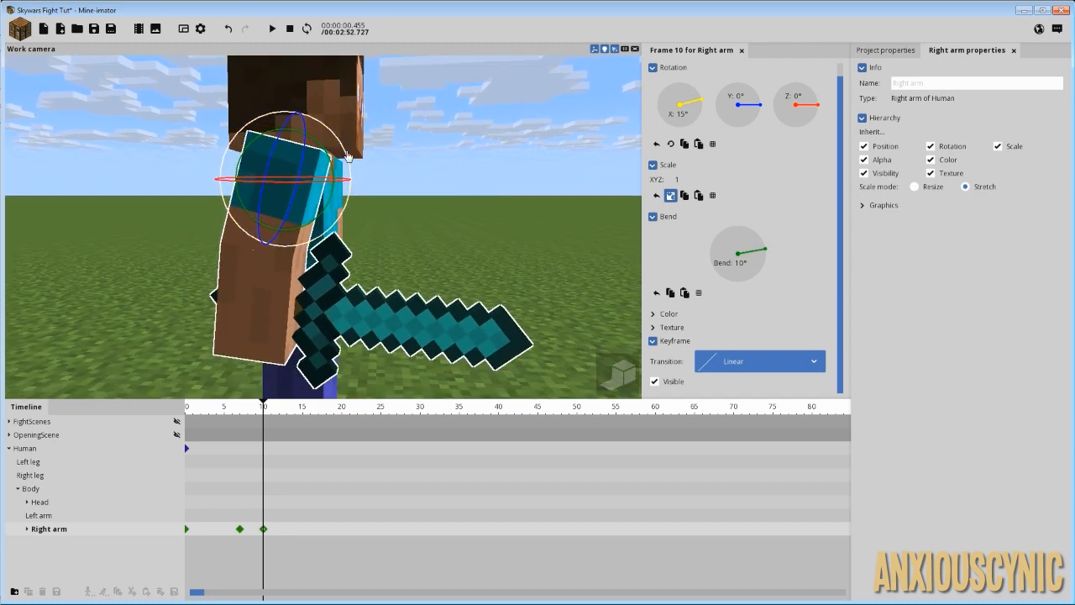
{"action": "left_click_drag", "start_coordinate": [265, 531], "coordinate": [295, 529]}
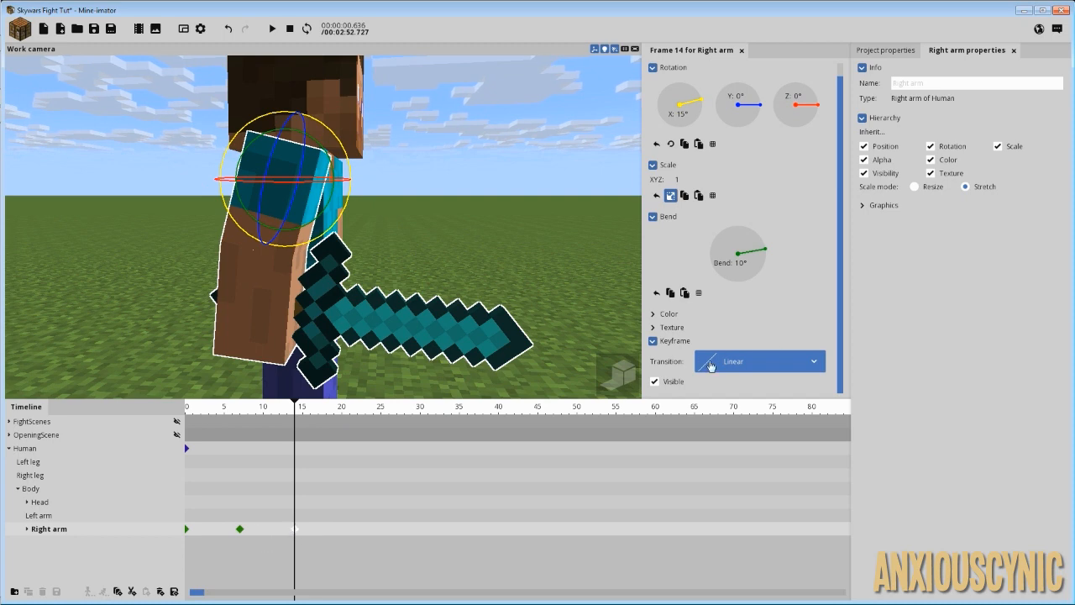
Step: Set the right arm's X rotation to 5° on the keyframe at frame 7
{"action": "left_click", "coordinate": [241, 530]}
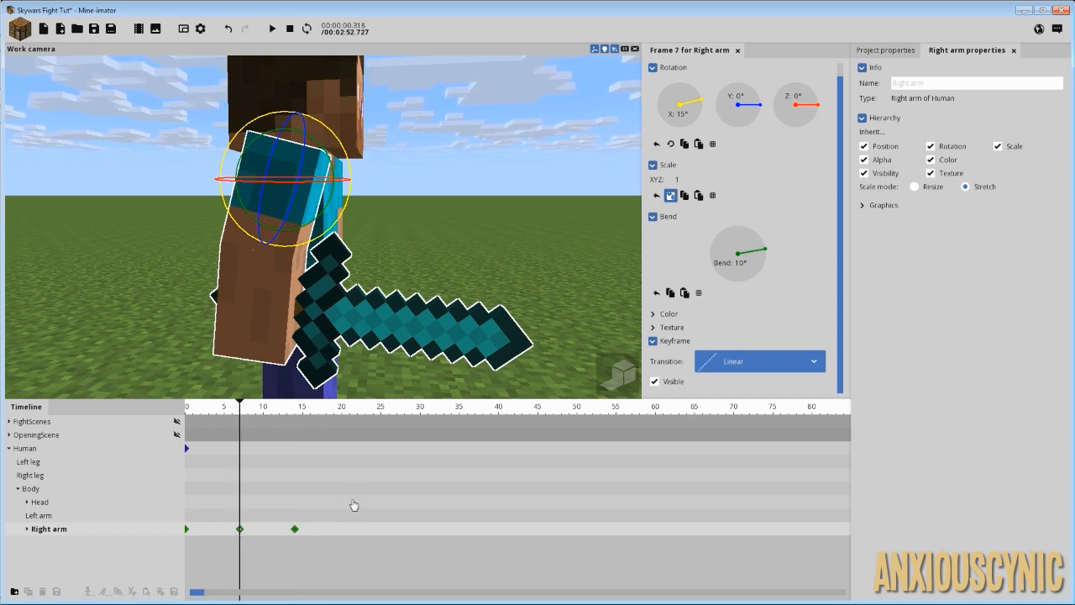
{"action": "mouse_move", "coordinate": [243, 412]}
{"action": "left_mouse_down"}
{"action": "mouse_move", "coordinate": [157, 414]}
{"action": "mouse_move", "coordinate": [248, 430]}
{"action": "left_mouse_up"}
{"action": "left_click", "coordinate": [240, 529]}
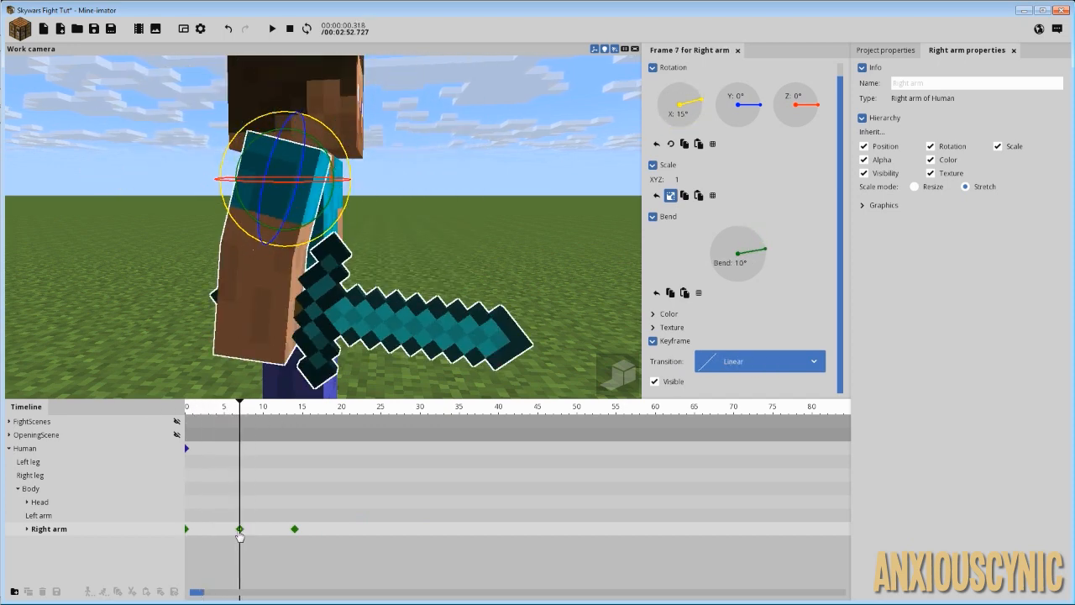
{"action": "left_click", "coordinate": [685, 114]}
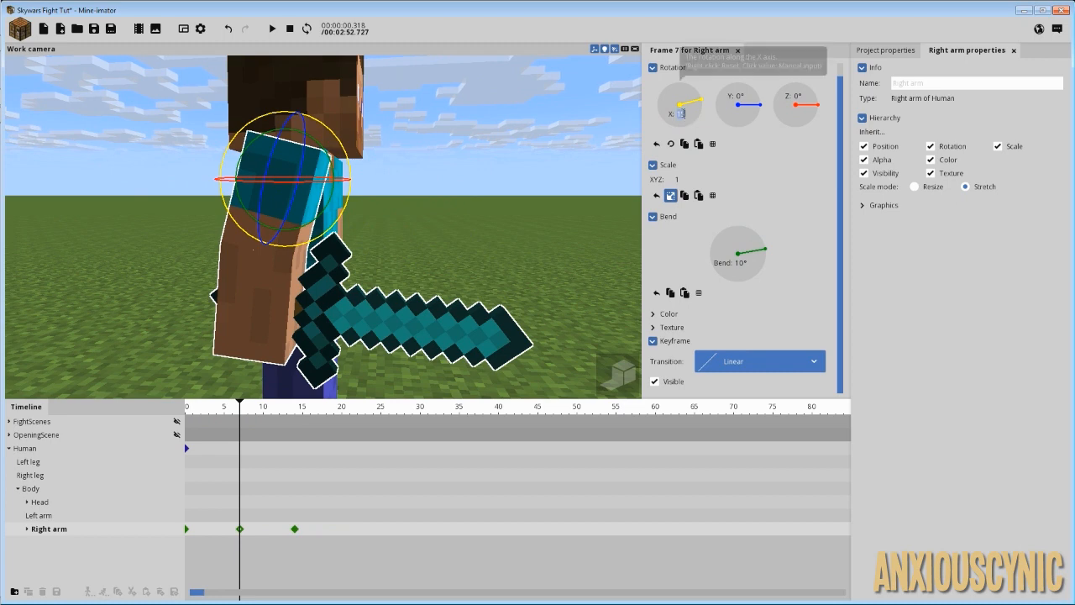
{"action": "type", "text": "5"}
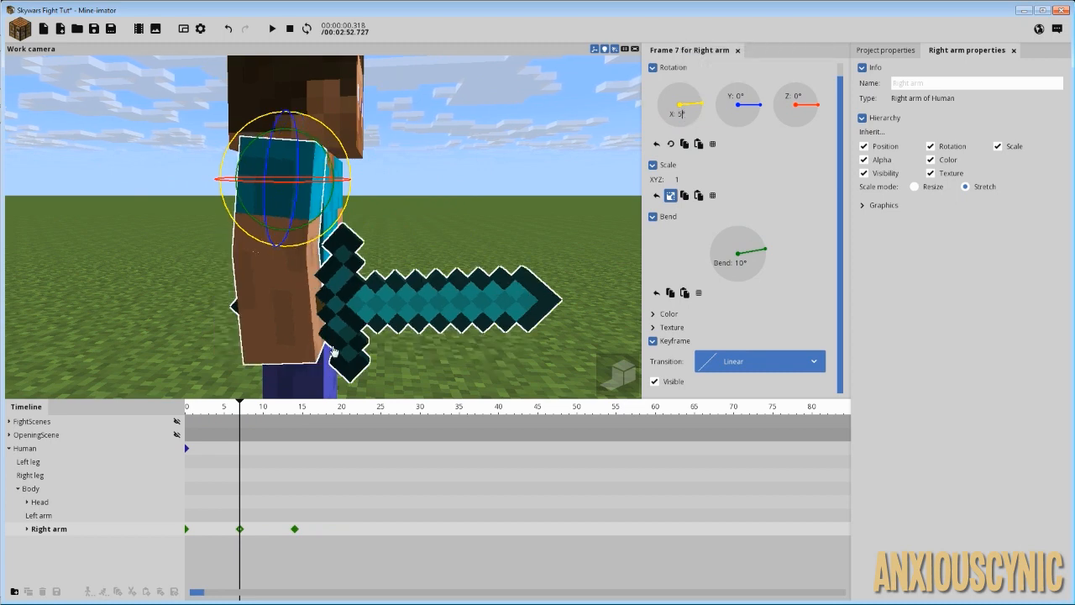
Step: Move the right arm's last keyframe to frame 11 and compare its pose with the frame 7 keyframe
{"action": "left_click_drag", "start_coordinate": [294, 530], "coordinate": [272, 538]}
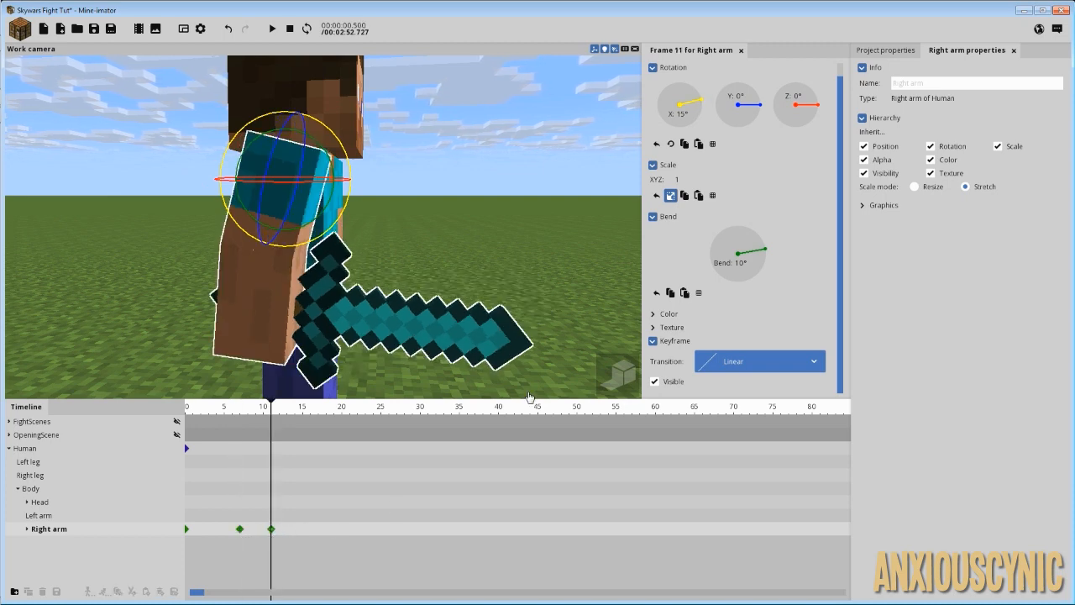
{"action": "left_click", "coordinate": [241, 529]}
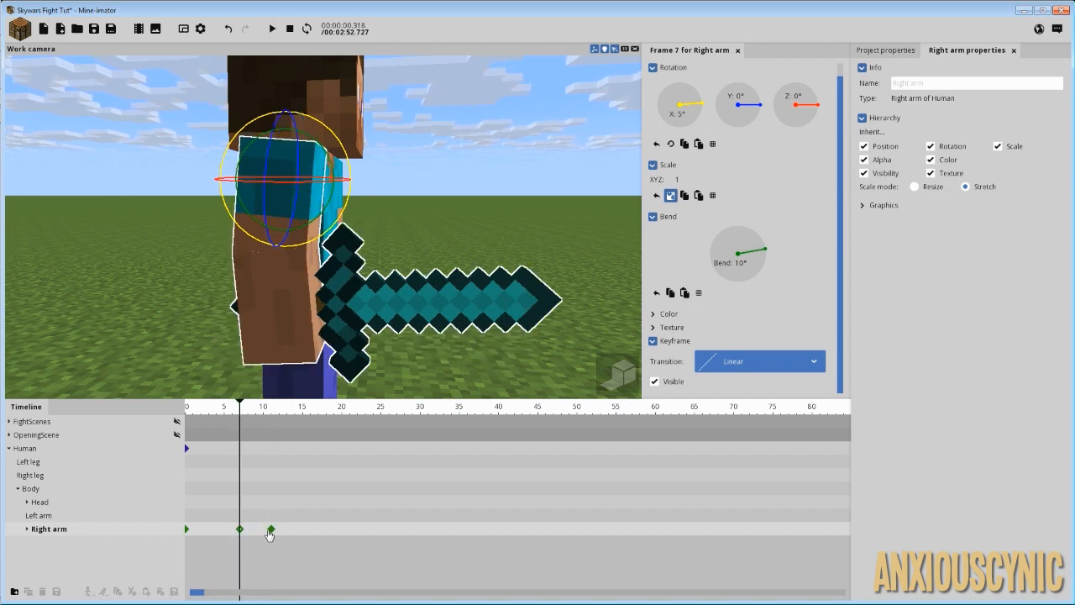
{"action": "left_click", "coordinate": [270, 529]}
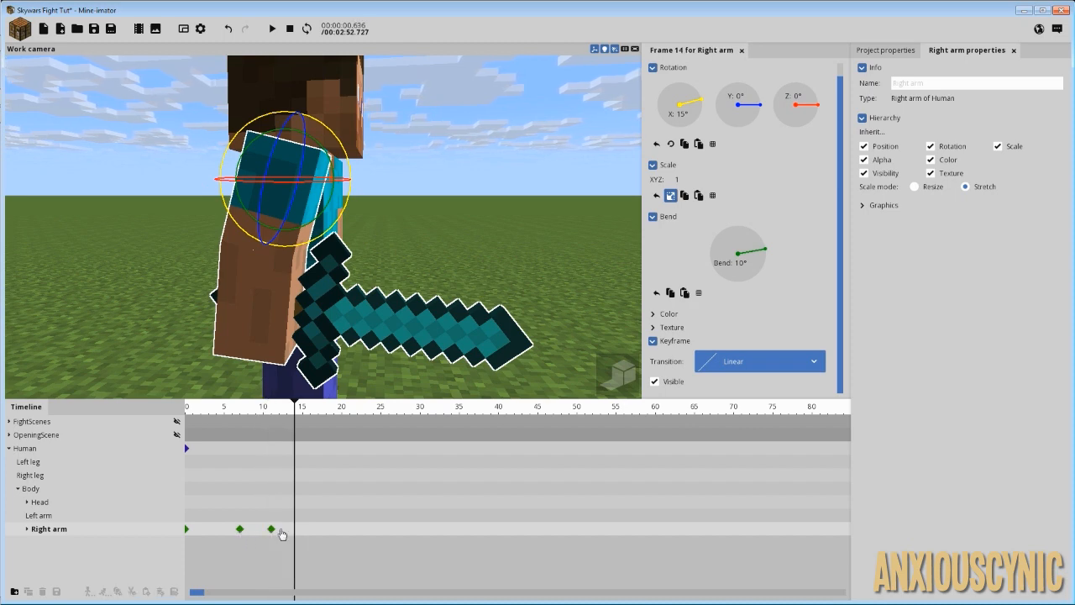
Step: Copy the right arm's frame 7 keyframe and paste it at frame 14
{"action": "left_click", "coordinate": [240, 529]}
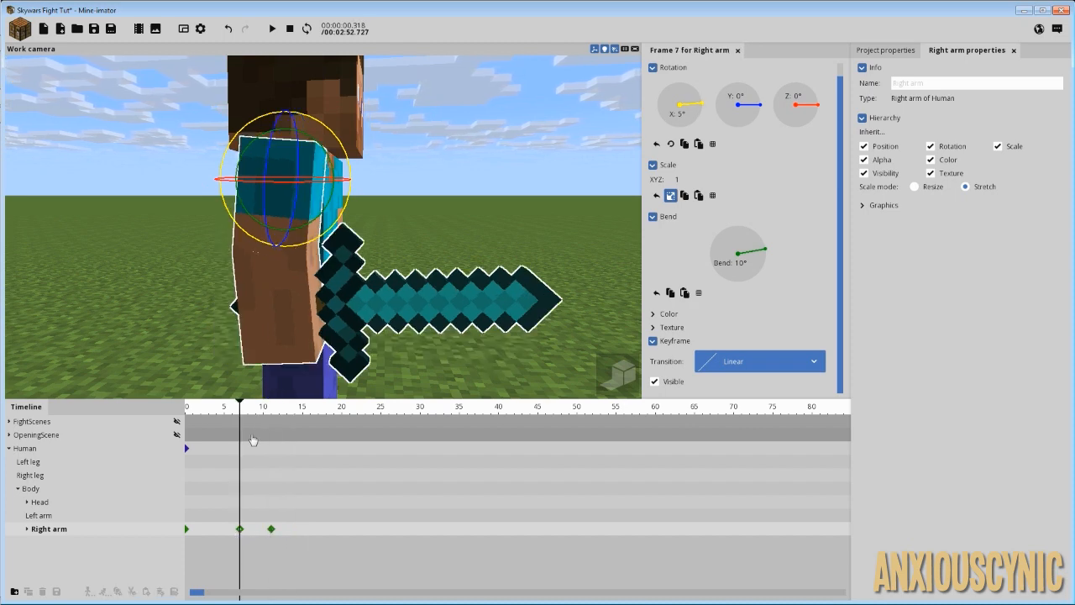
{"action": "left_click_drag", "start_coordinate": [253, 440], "coordinate": [294, 437]}
{"action": "left_click", "coordinate": [241, 531]}
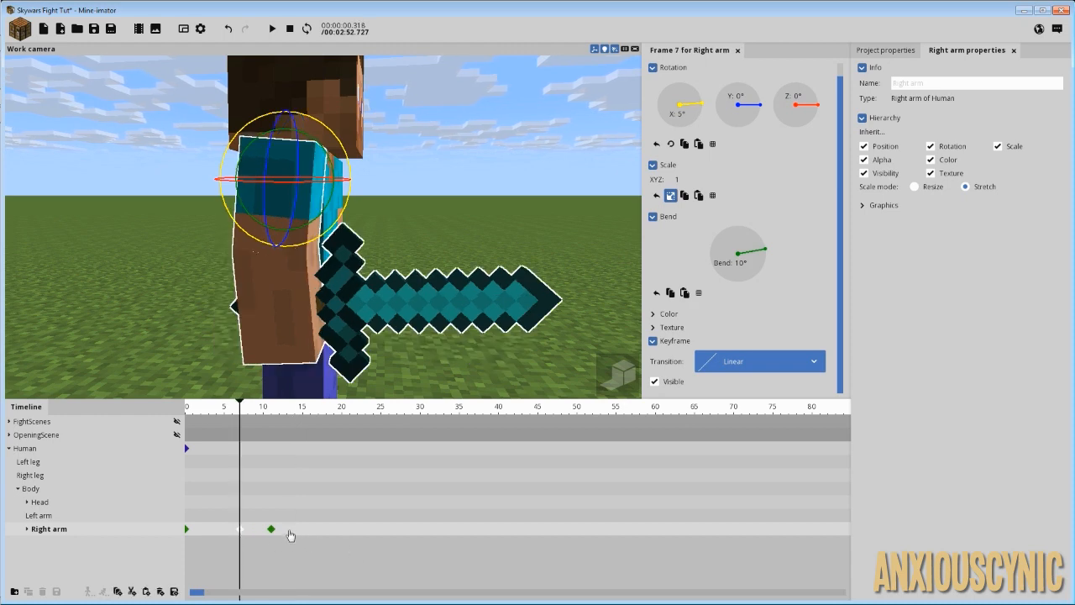
{"action": "left_click_drag", "start_coordinate": [304, 532], "coordinate": [295, 529]}
Step: Replay the arm swing from frame 0 and select the right arm's keyframe at frame 11
{"action": "left_click_drag", "start_coordinate": [265, 427], "coordinate": [193, 419]}
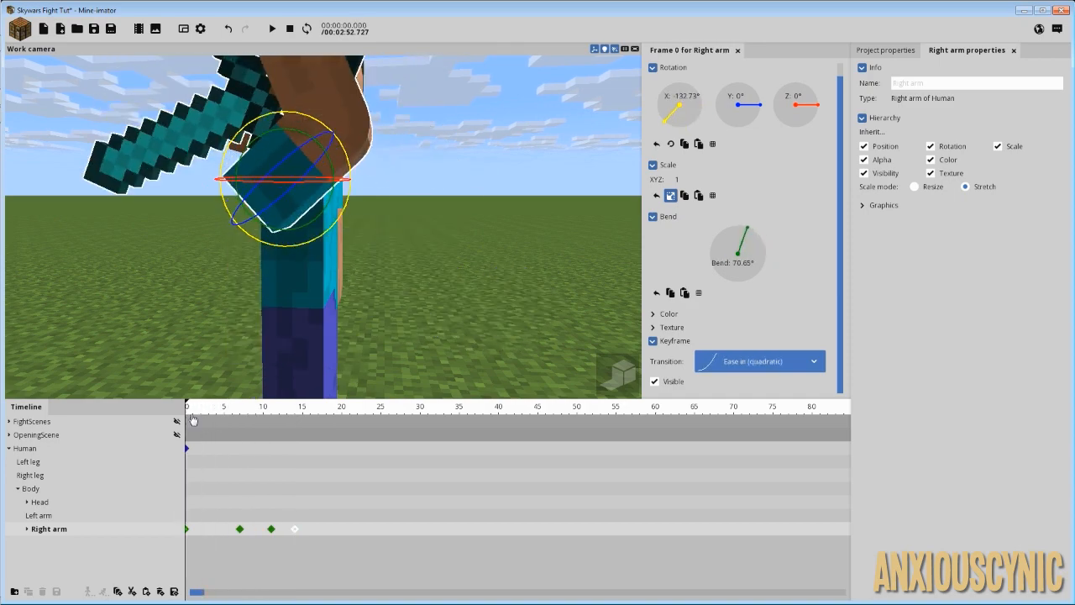
{"action": "key", "text": "space"}
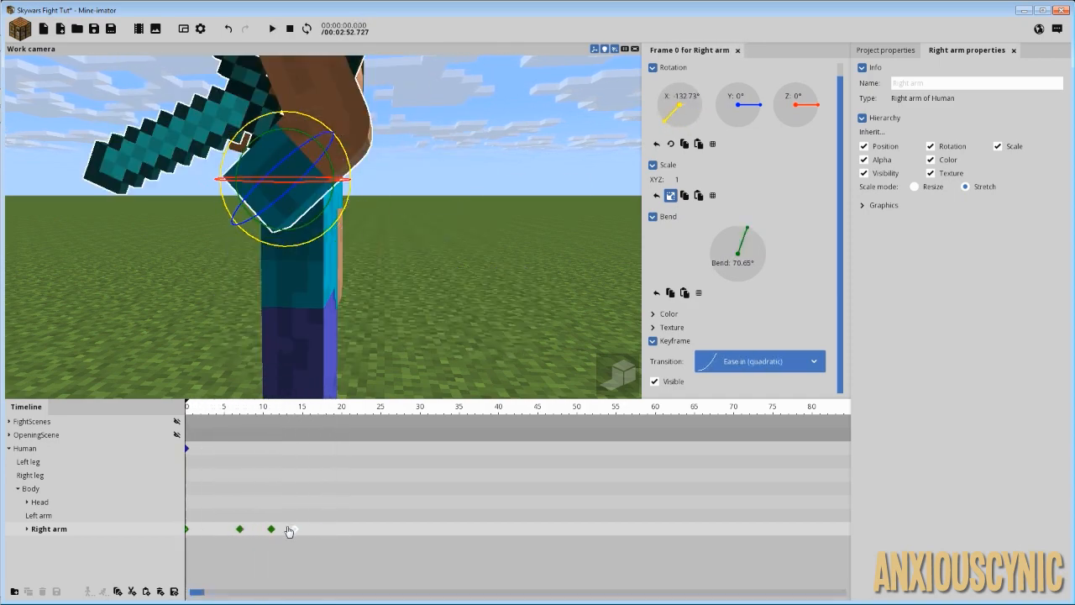
{"action": "key", "text": "space"}
{"action": "left_click", "coordinate": [272, 530]}
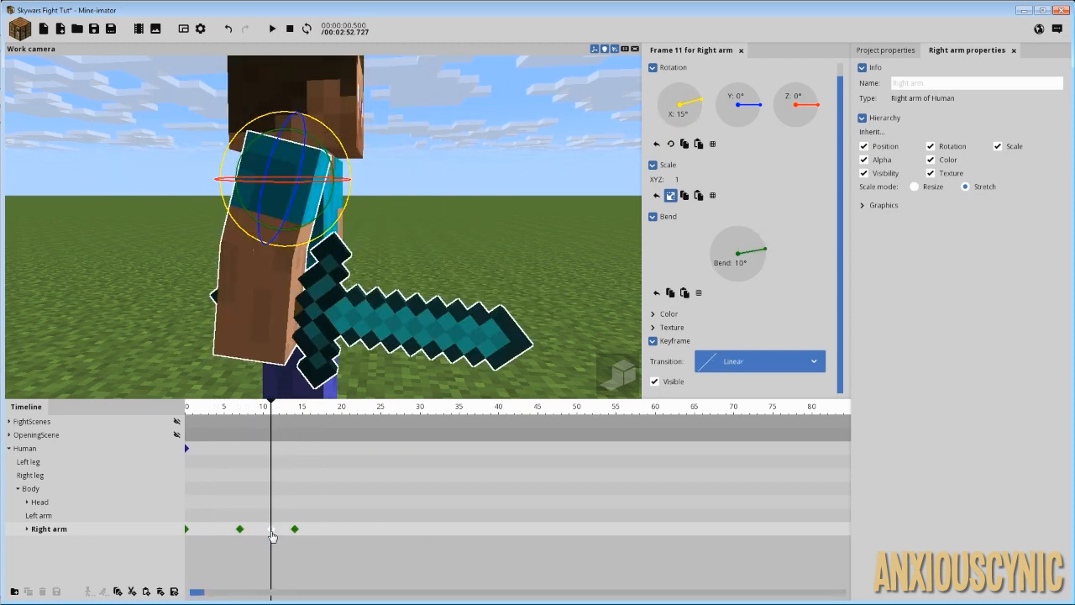
Step: Rearrange the right arm's keyframes so the 15° pose sits at frame 7 and the 5° pose at frame 10
{"action": "left_click", "coordinate": [240, 530]}
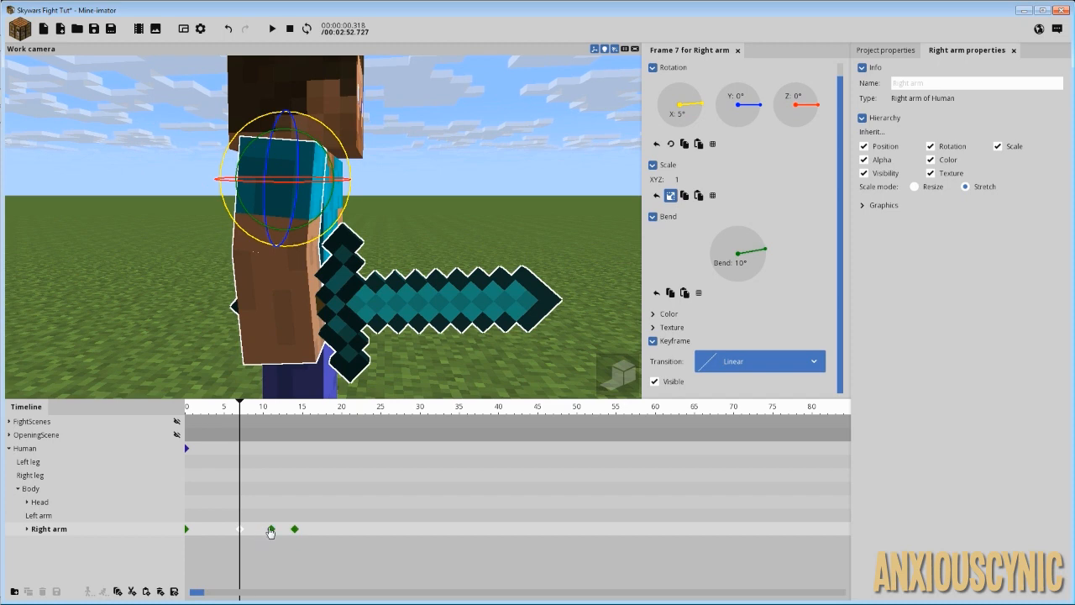
{"action": "mouse_move", "coordinate": [270, 532]}
{"action": "left_mouse_down"}
{"action": "mouse_move", "coordinate": [241, 535]}
{"action": "mouse_move", "coordinate": [266, 532]}
{"action": "left_mouse_up"}
{"action": "left_click", "coordinate": [248, 535]}
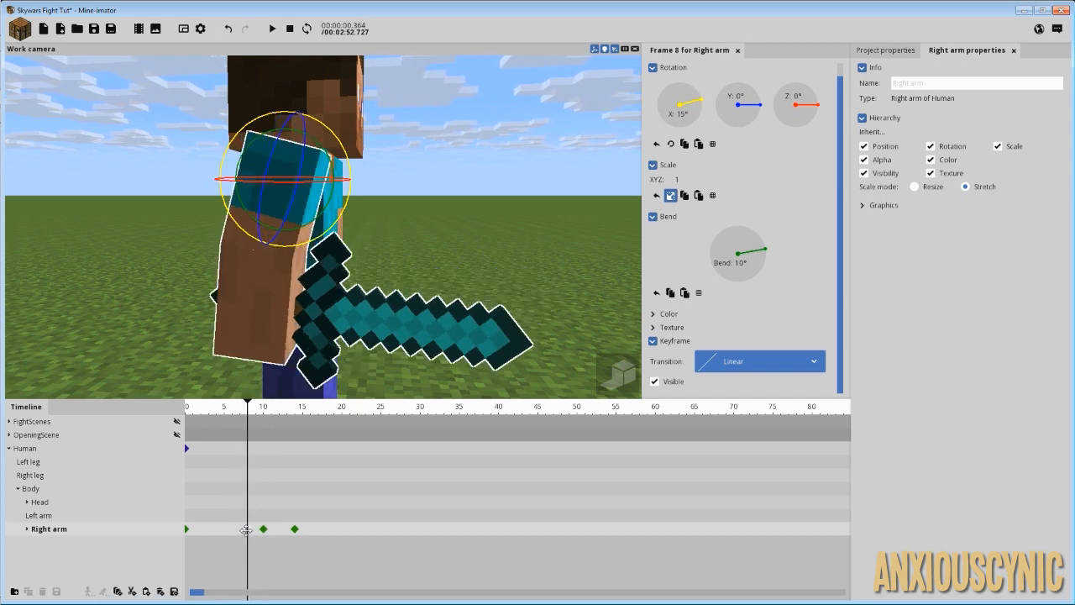
{"action": "left_click", "coordinate": [263, 530]}
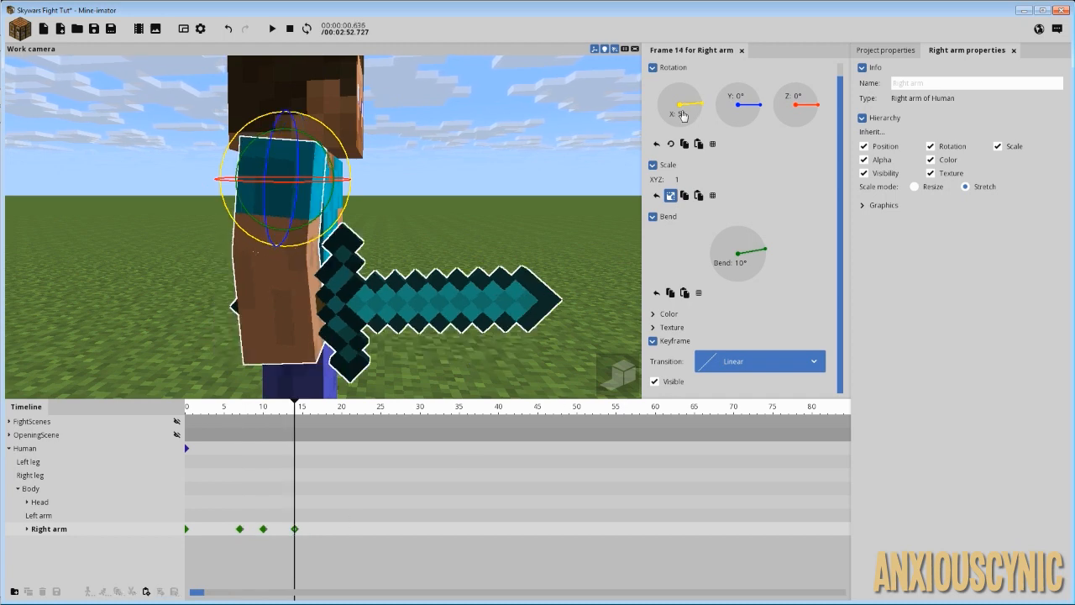
Step: Set the right arm's X rotation to 10° on the frame 14 keyframe and replay the swing from frame 0
{"action": "type", "text": "10"}
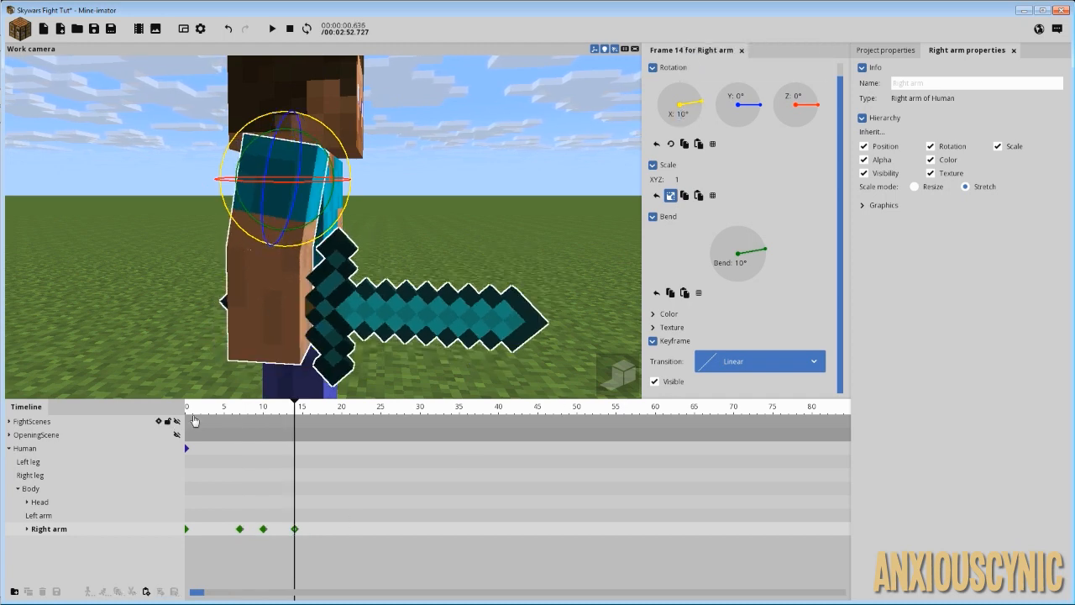
{"action": "left_click_drag", "start_coordinate": [233, 409], "coordinate": [142, 422]}
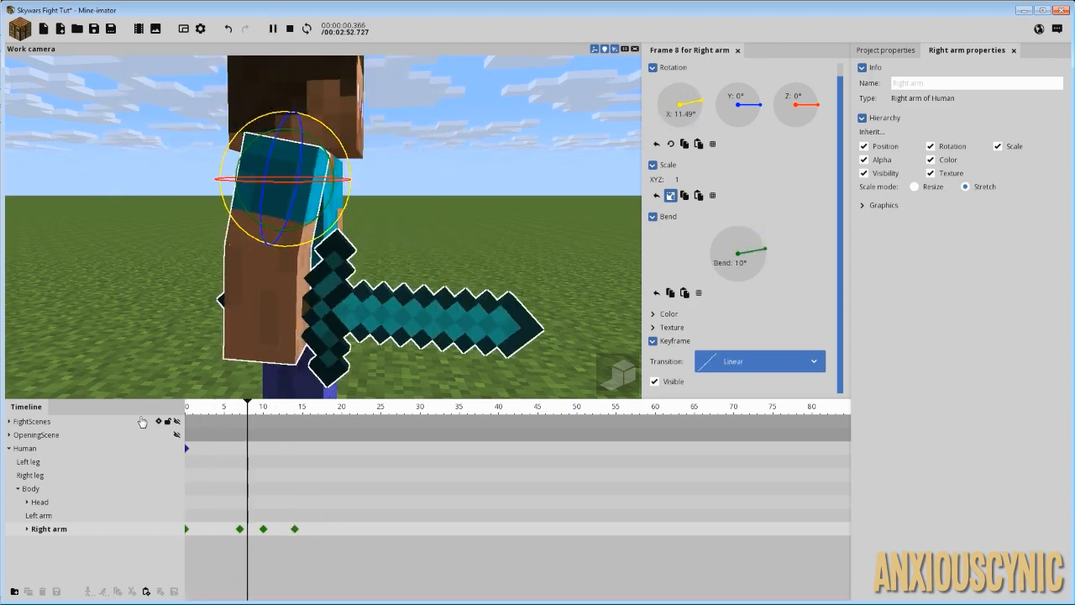
{"action": "key", "text": "space"}
{"action": "key", "text": "space"}
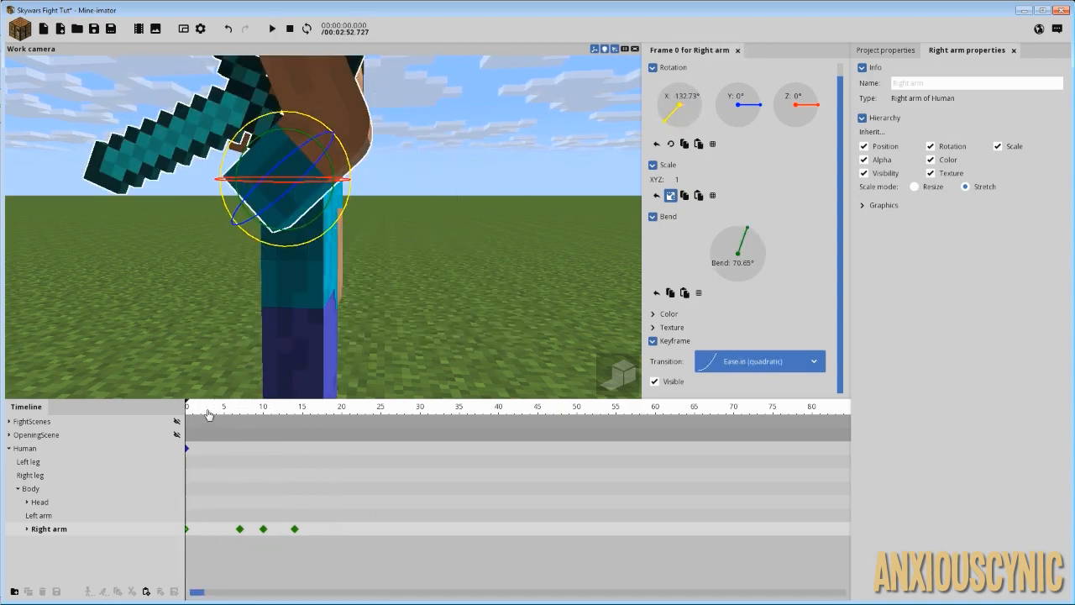
{"action": "left_click_drag", "start_coordinate": [210, 414], "coordinate": [175, 423]}
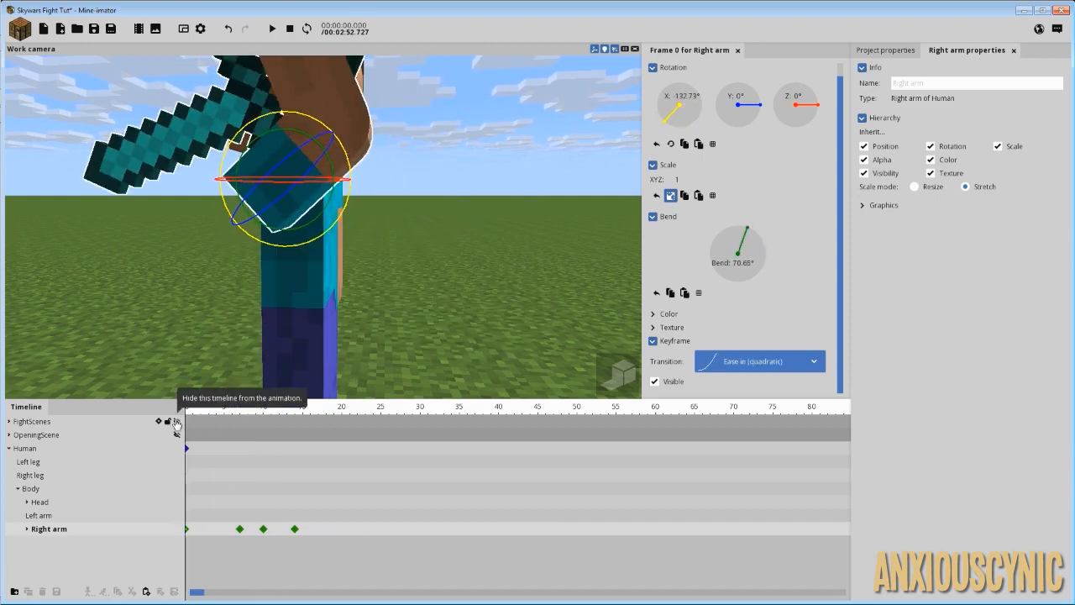
{"action": "key", "text": "space"}
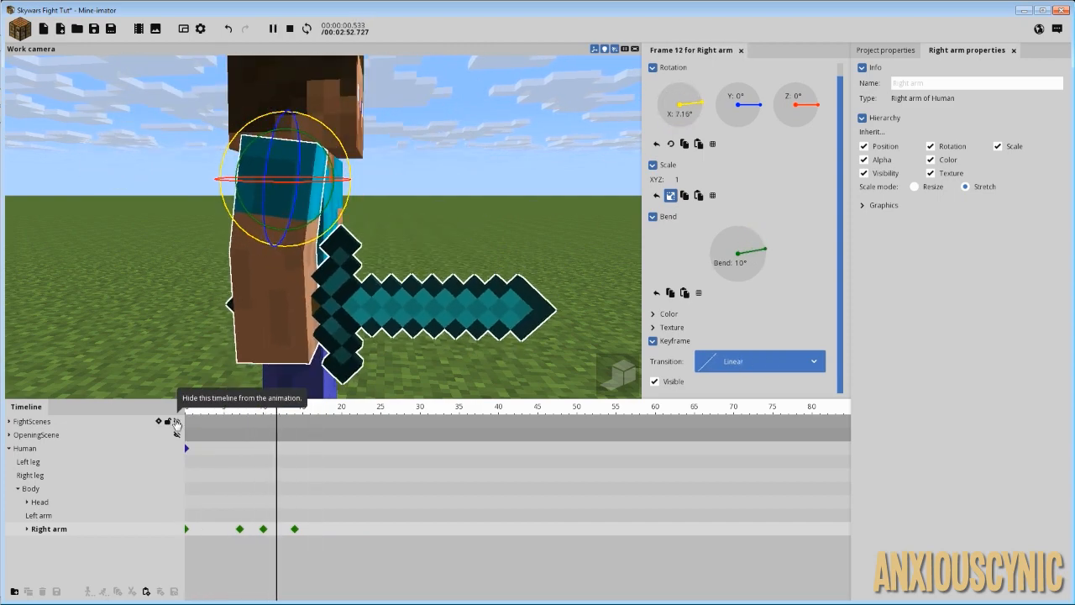
Step: Move the right arm's last keyframe from frame 14 to frame 12 and replay the swing
{"action": "left_click", "coordinate": [294, 530]}
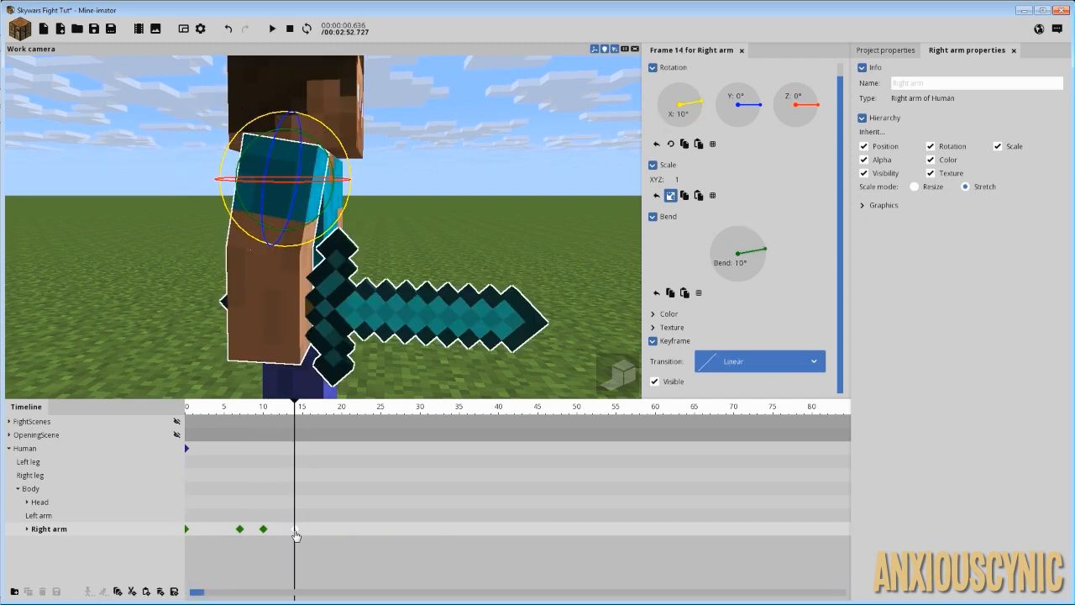
{"action": "left_click_drag", "start_coordinate": [286, 529], "coordinate": [278, 530]}
{"action": "scroll", "coordinate": [249, 535], "scroll_direction": "up", "scroll_amount": 2}
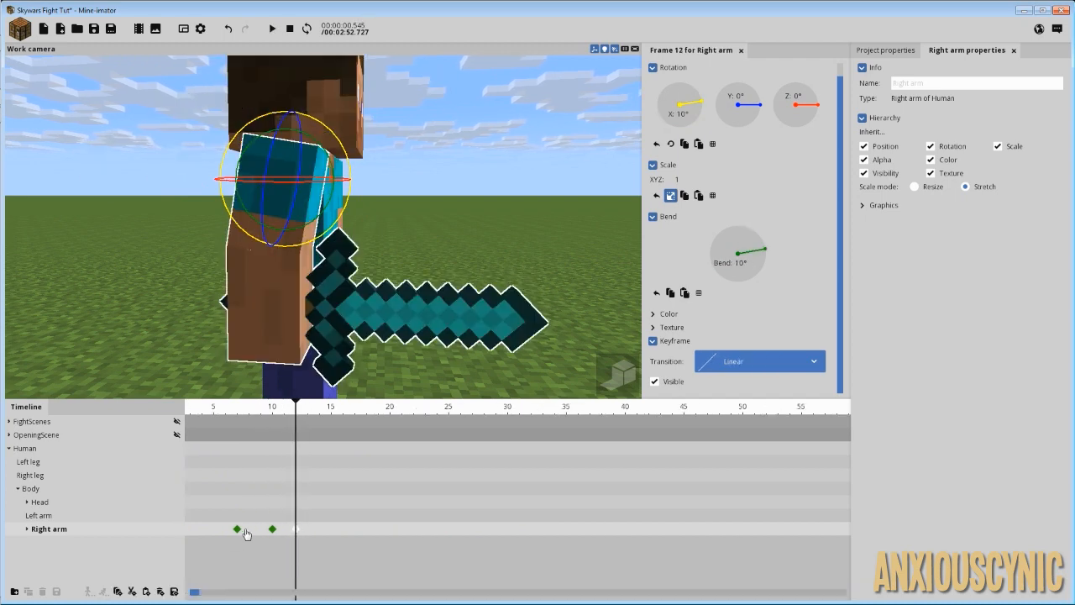
{"action": "left_click_drag", "start_coordinate": [194, 593], "coordinate": [164, 593]}
{"action": "key", "text": "space"}
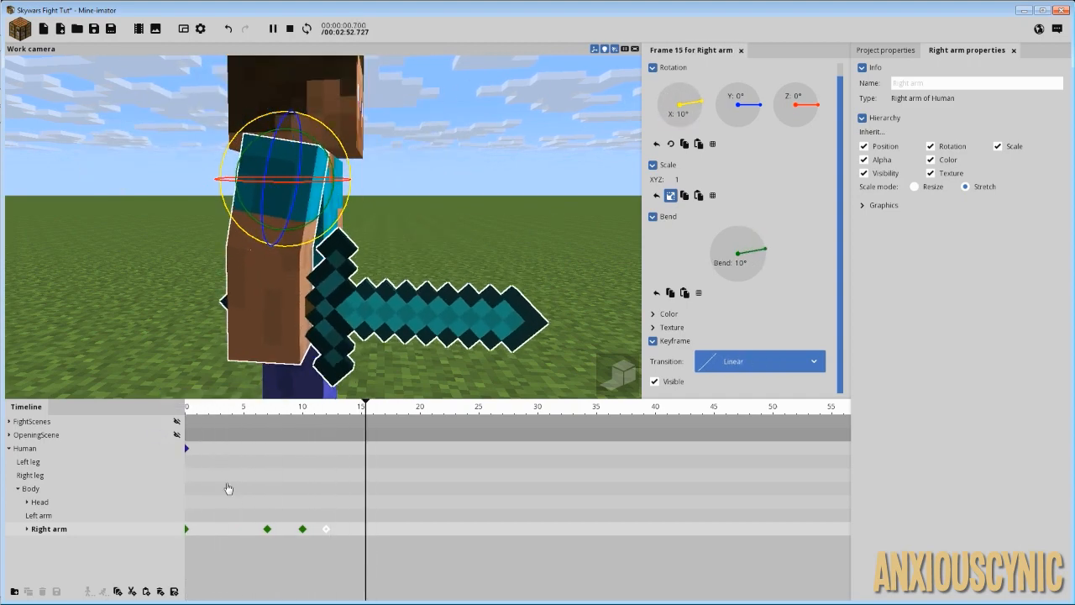
Step: Compare the right arm's frame 7 and frame 10 poses, set X rotation to 8° on the frame 10 keyframe, and replay the swing
{"action": "left_click", "coordinate": [268, 529]}
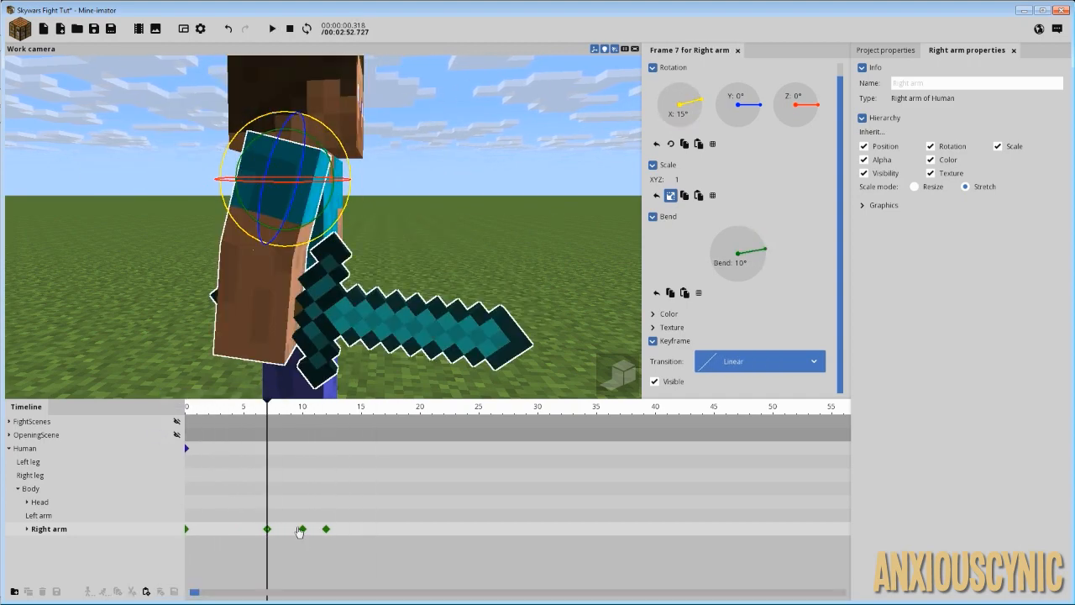
{"action": "left_click", "coordinate": [302, 529]}
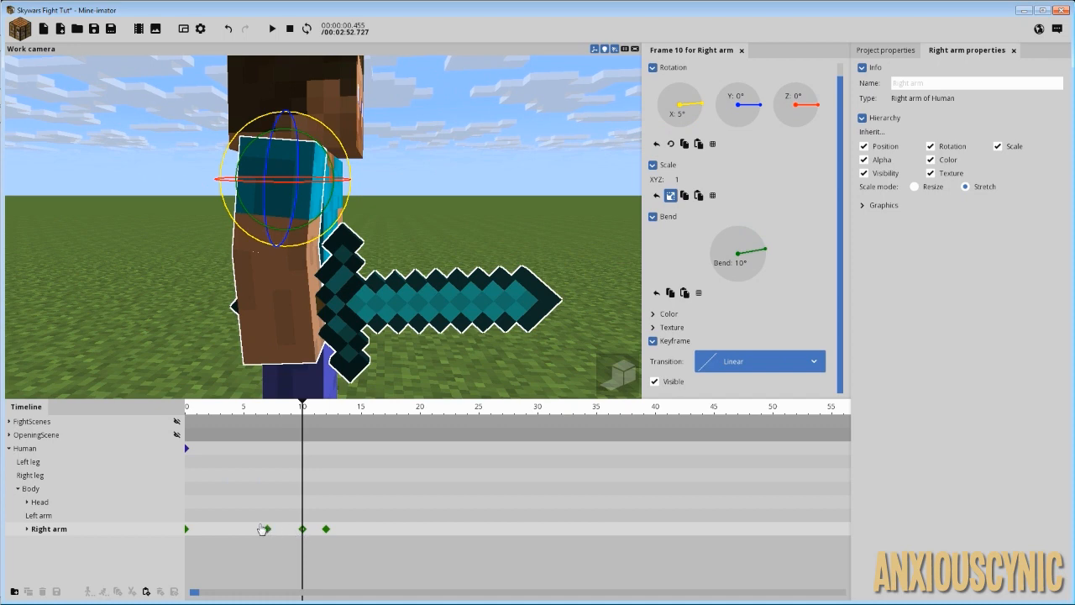
{"action": "left_click", "coordinate": [265, 530]}
{"action": "left_click", "coordinate": [303, 529]}
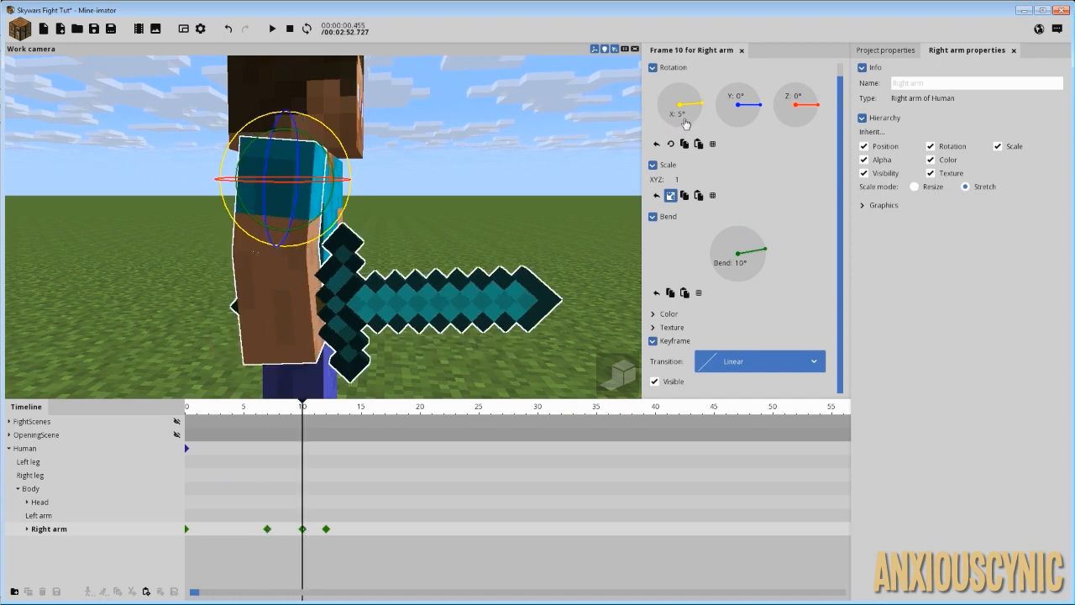
{"action": "type", "text": "8"}
{"action": "key", "text": "Return"}
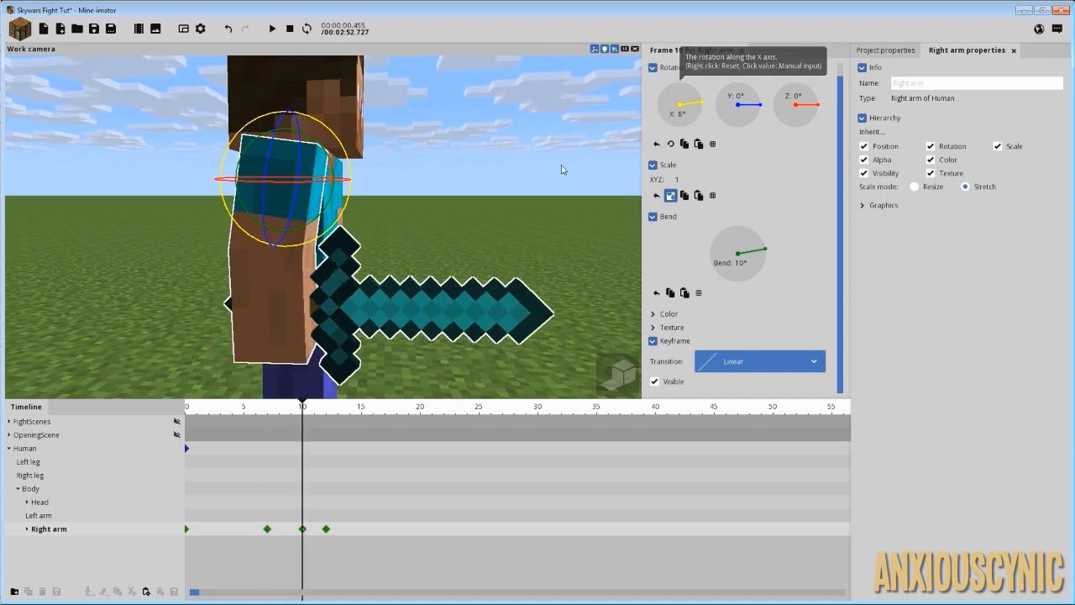
{"action": "key", "text": "space"}
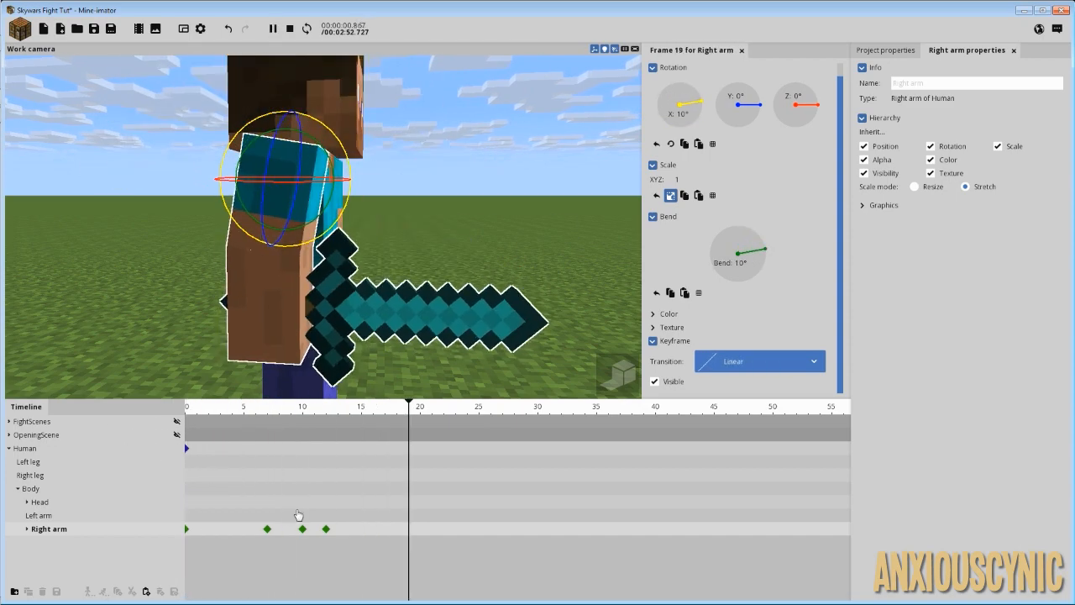
{"action": "key", "text": "space"}
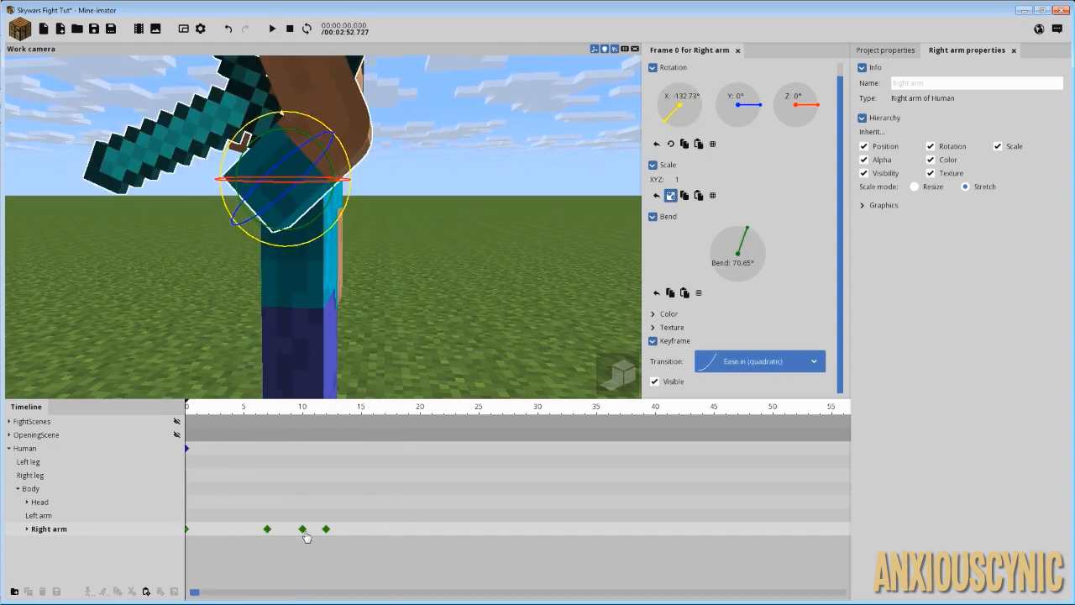
Step: Replay the sword swing from frame 0 with the whole character in view and the arm deselected
{"action": "left_click_drag", "start_coordinate": [486, 278], "coordinate": [405, 268]}
{"action": "scroll", "coordinate": [448, 290], "scroll_direction": "down", "scroll_amount": 2}
{"action": "right_click_drag", "start_coordinate": [404, 268], "coordinate": [419, 229]}
{"action": "mouse_move", "coordinate": [418, 229]}
{"action": "left_mouse_down"}
{"action": "mouse_move", "coordinate": [413, 210]}
{"action": "mouse_move", "coordinate": [426, 225]}
{"action": "left_mouse_up"}
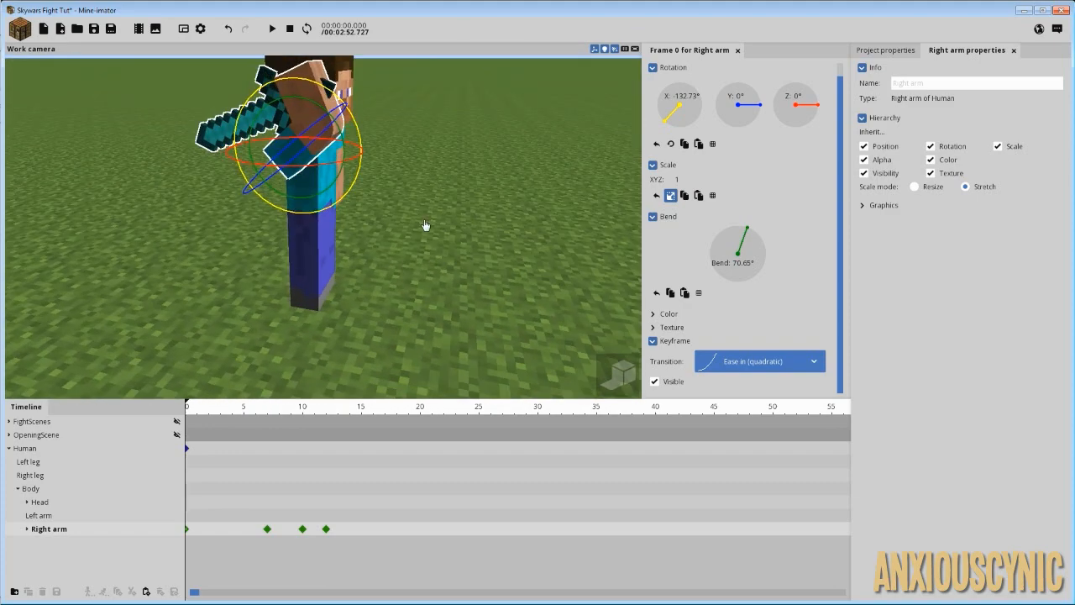
{"action": "left_click", "coordinate": [265, 410]}
{"action": "left_click_drag", "start_coordinate": [262, 407], "coordinate": [175, 404]}
{"action": "key", "text": "space"}
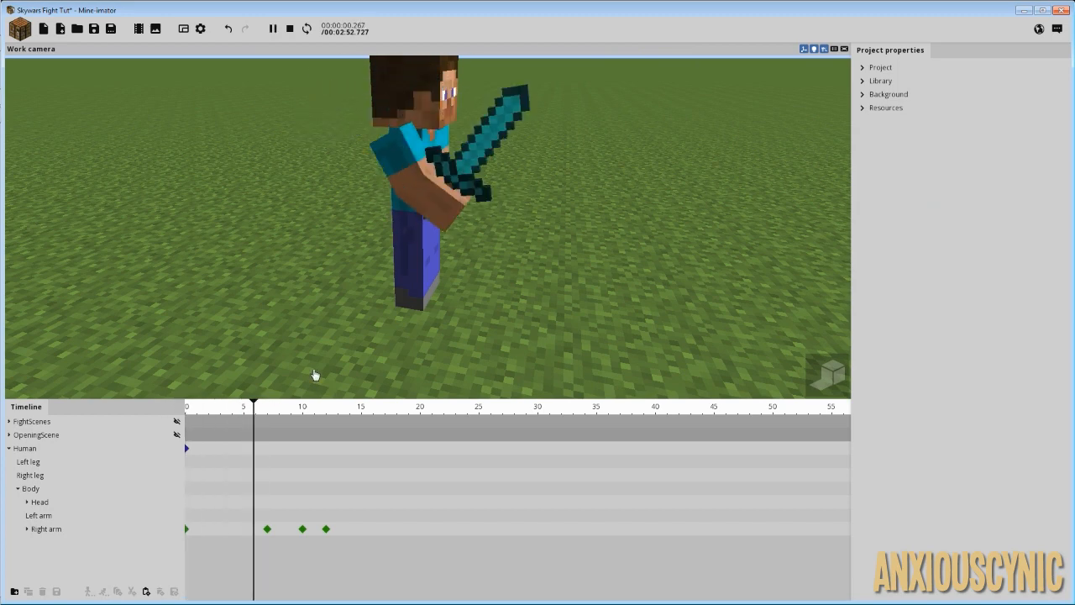
{"action": "key", "text": "space"}
{"action": "key", "text": "space"}
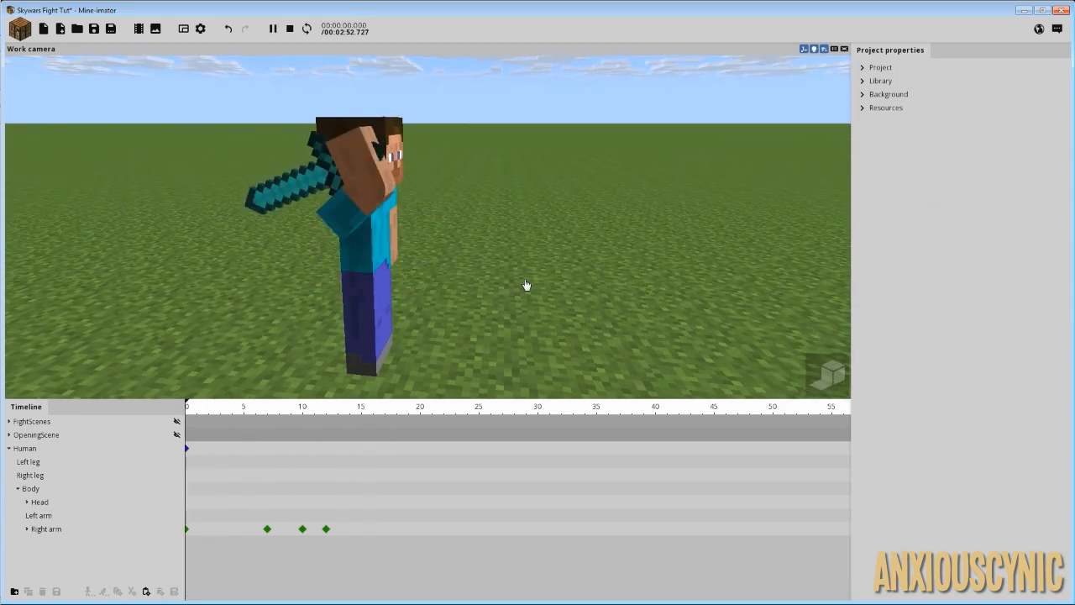
Step: Delete the right arm's keyframes at frames 10 and 12
{"action": "left_click_drag", "start_coordinate": [280, 411], "coordinate": [326, 411]}
{"action": "left_click_drag", "start_coordinate": [358, 537], "coordinate": [257, 531]}
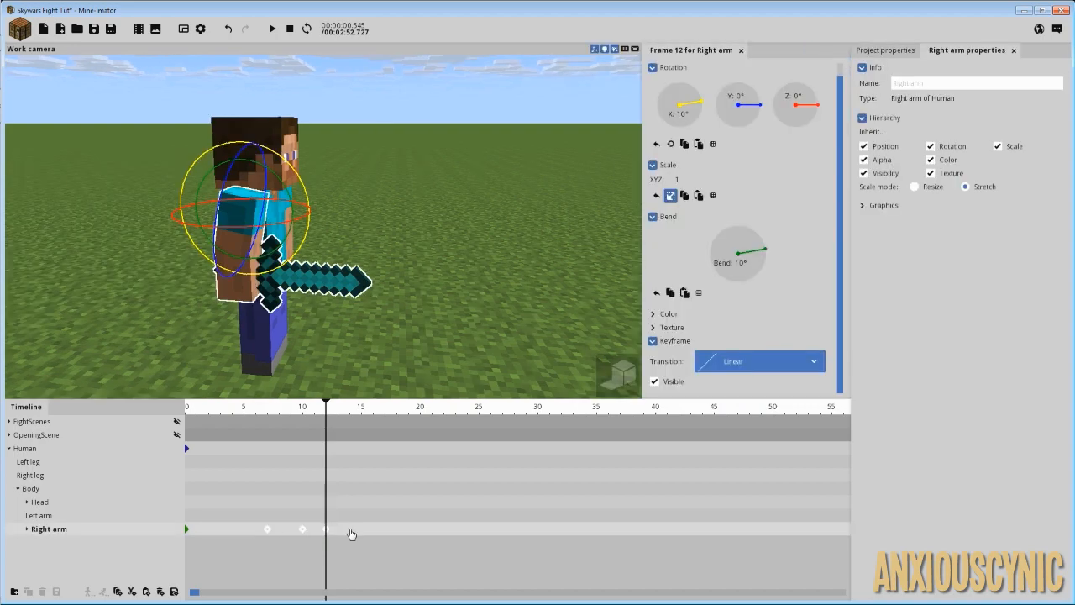
{"action": "left_click_drag", "start_coordinate": [351, 534], "coordinate": [300, 537]}
{"action": "key", "text": "Delete"}
Step: Pose the right arm across the chest on the frame 7 keyframe, with X about -28.22°, Y about 23.75° and bend about 43.04°
{"action": "left_click", "coordinate": [267, 530]}
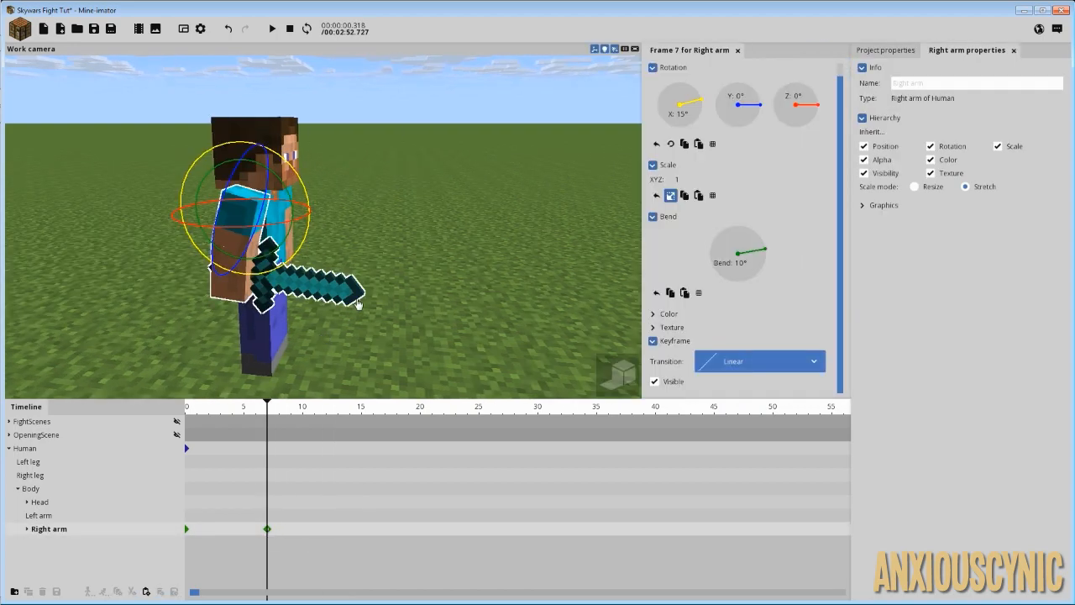
{"action": "left_click_drag", "start_coordinate": [308, 196], "coordinate": [282, 181]}
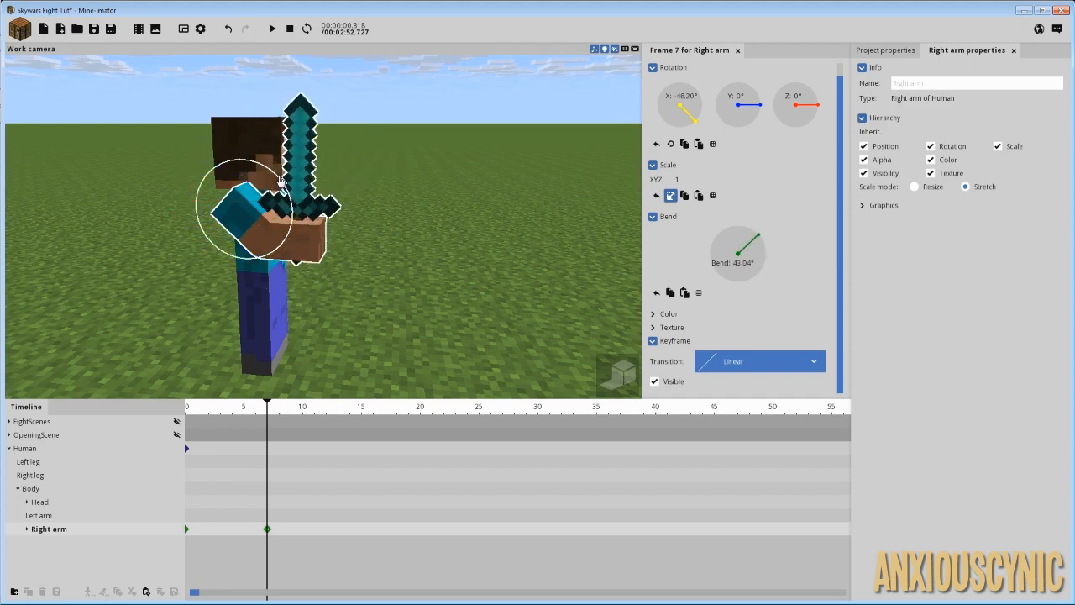
{"action": "right_click_drag", "start_coordinate": [301, 181], "coordinate": [235, 182]}
{"action": "right_click_drag", "start_coordinate": [399, 252], "coordinate": [363, 233]}
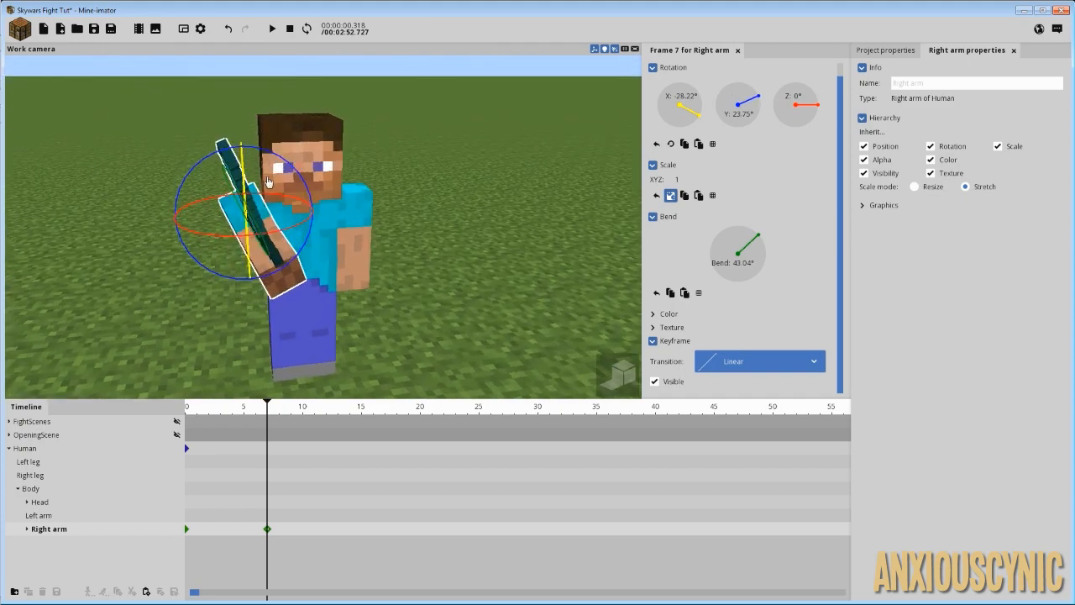
Step: Replay the reposed sword swing from frame 0, viewing the character from the front and from an angle
{"action": "mouse_move", "coordinate": [356, 319]}
{"action": "left_mouse_down"}
{"action": "mouse_move", "coordinate": [370, 312]}
{"action": "mouse_move", "coordinate": [323, 273]}
{"action": "mouse_move", "coordinate": [363, 294]}
{"action": "mouse_move", "coordinate": [365, 312]}
{"action": "left_mouse_up"}
{"action": "left_click_drag", "start_coordinate": [242, 407], "coordinate": [160, 414]}
{"action": "key", "text": "space"}
{"action": "key", "text": "space"}
{"action": "key", "text": "space"}
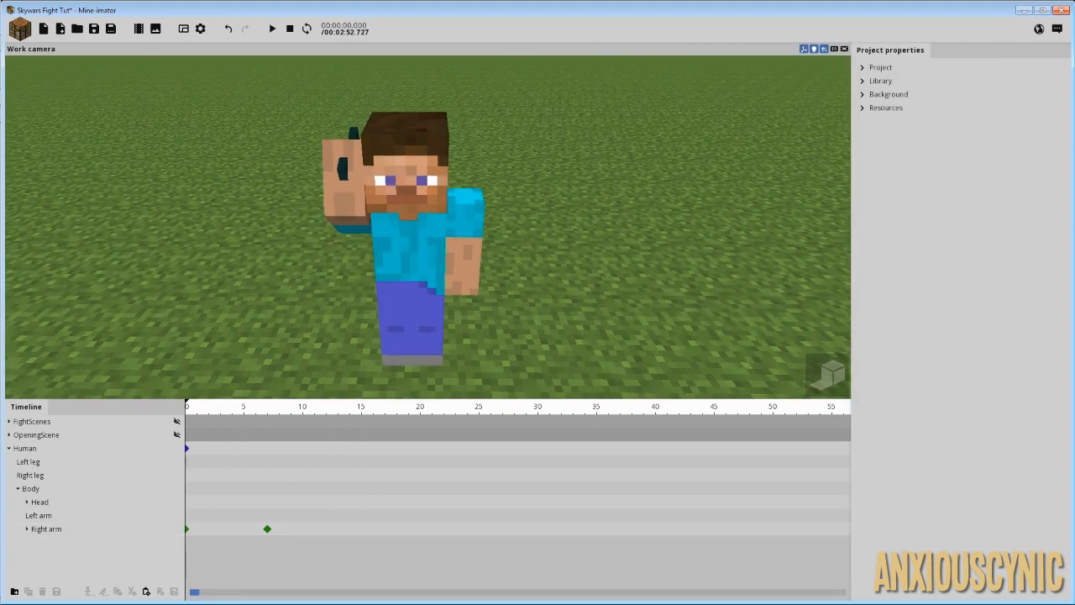
{"action": "left_click_drag", "start_coordinate": [408, 246], "coordinate": [445, 273]}
{"action": "key", "text": "space"}
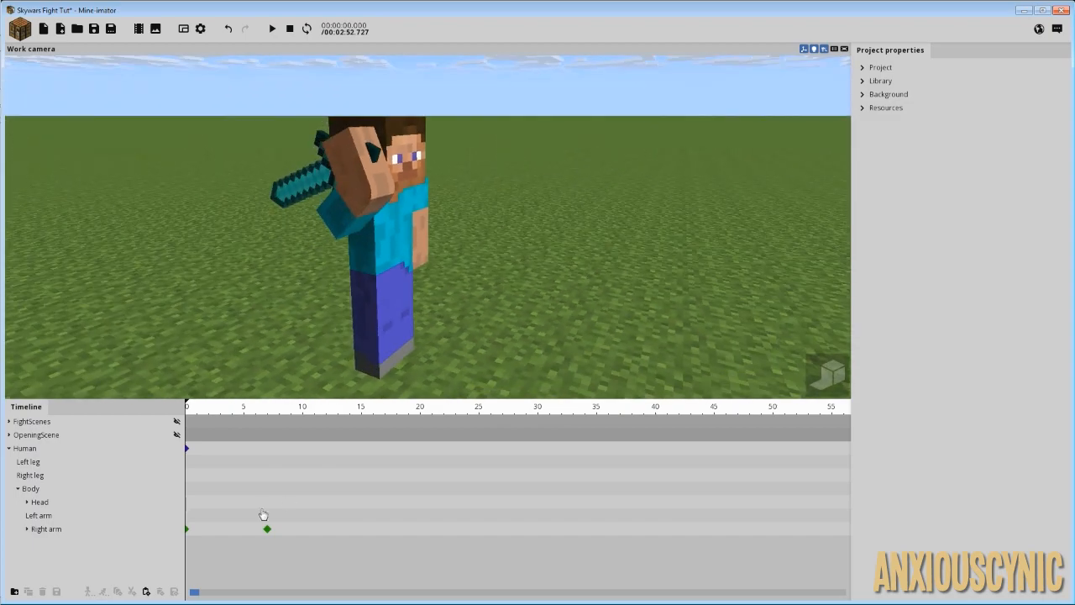
Step: Select the right arm's frame 7 keyframe, view the pose from the side, and save the project
{"action": "left_click", "coordinate": [267, 529]}
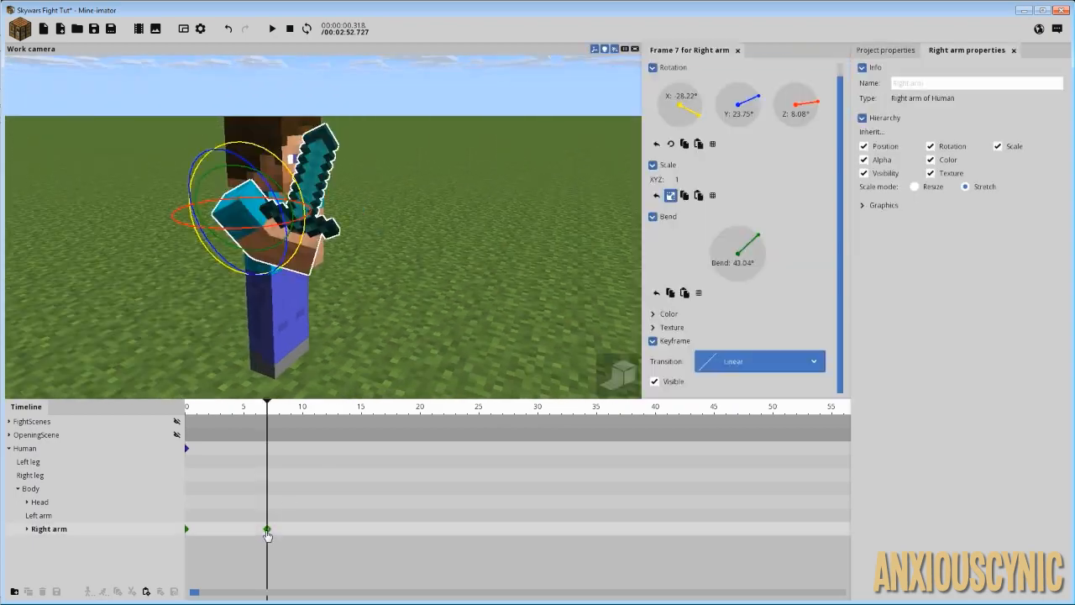
{"action": "left_click_drag", "start_coordinate": [349, 296], "coordinate": [390, 336]}
{"action": "key", "text": "ctrl+s"}
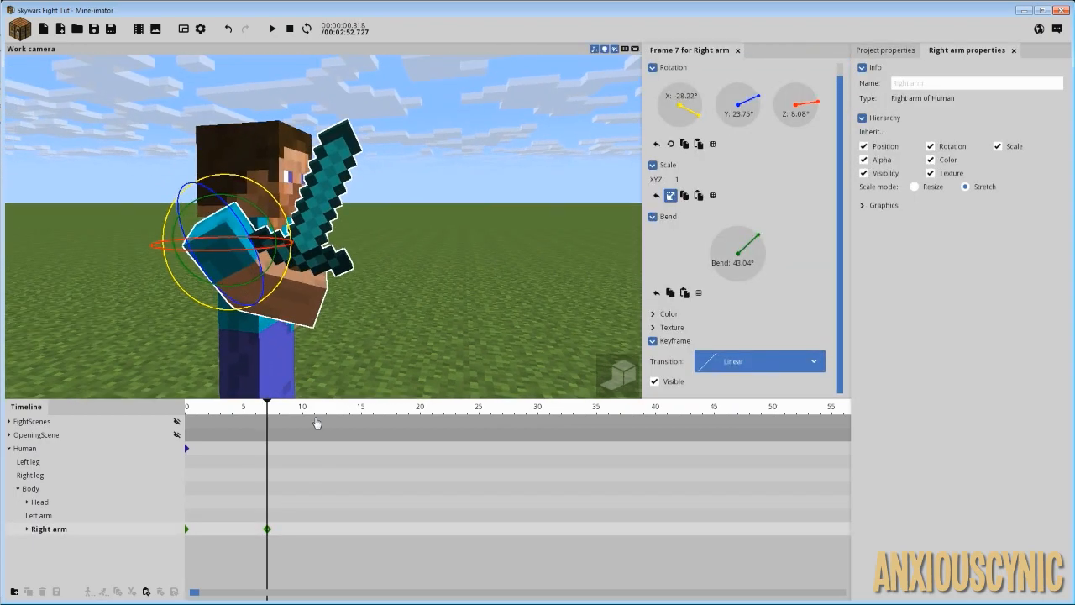
Step: Copy the right arm's frame 7 keyframe and paste it at frame 10
{"action": "left_click_drag", "start_coordinate": [280, 414], "coordinate": [294, 419]}
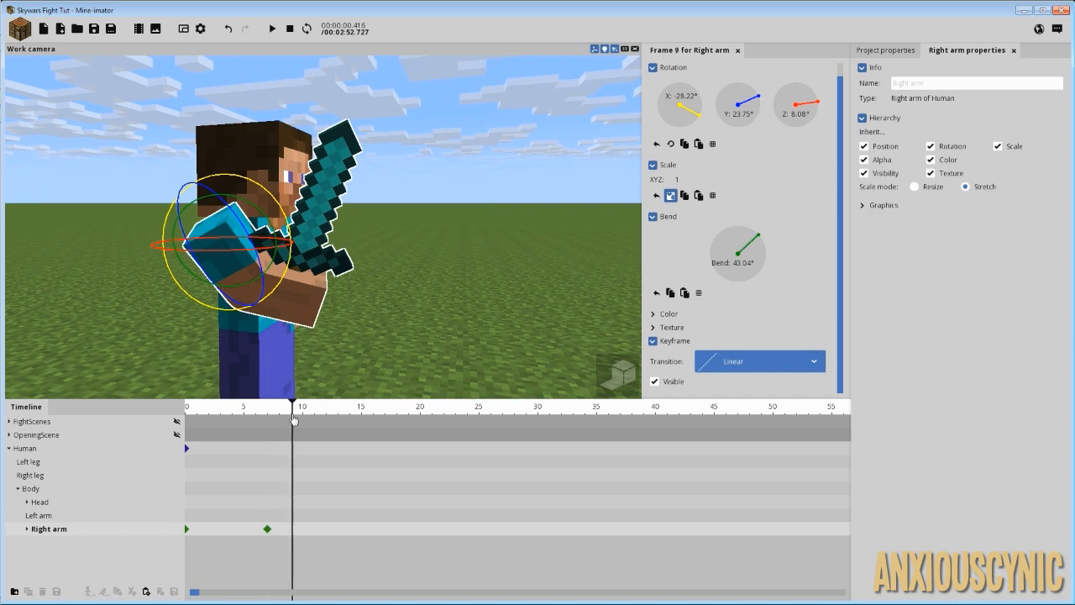
{"action": "left_click", "coordinate": [270, 532]}
{"action": "key", "text": "space"}
{"action": "key", "text": "space"}
{"action": "left_click_drag", "start_coordinate": [267, 413], "coordinate": [303, 414]}
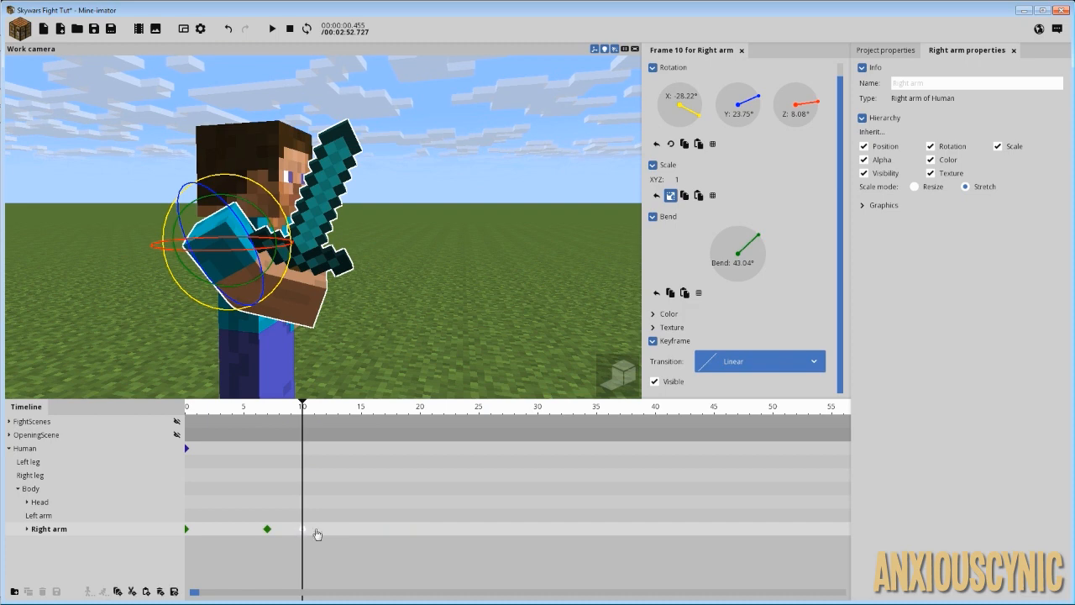
Step: Compare the right arm's frame 7 rotation and set X rotation to -27.2° on the frame 10 keyframe
{"action": "left_click_drag", "start_coordinate": [271, 199], "coordinate": [273, 201]}
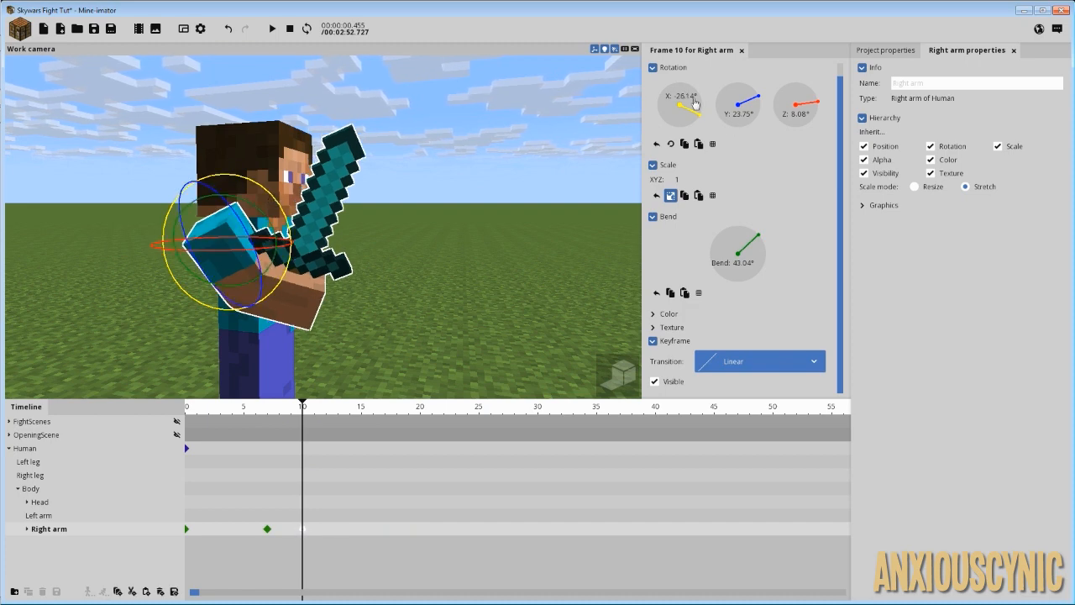
{"action": "left_click", "coordinate": [269, 531]}
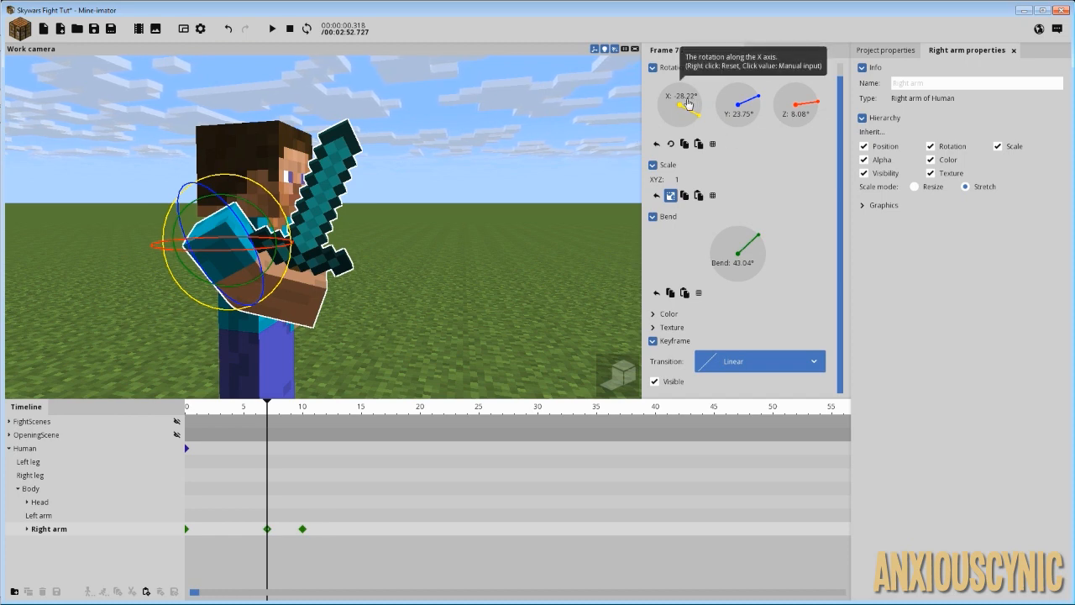
{"action": "left_click", "coordinate": [303, 531]}
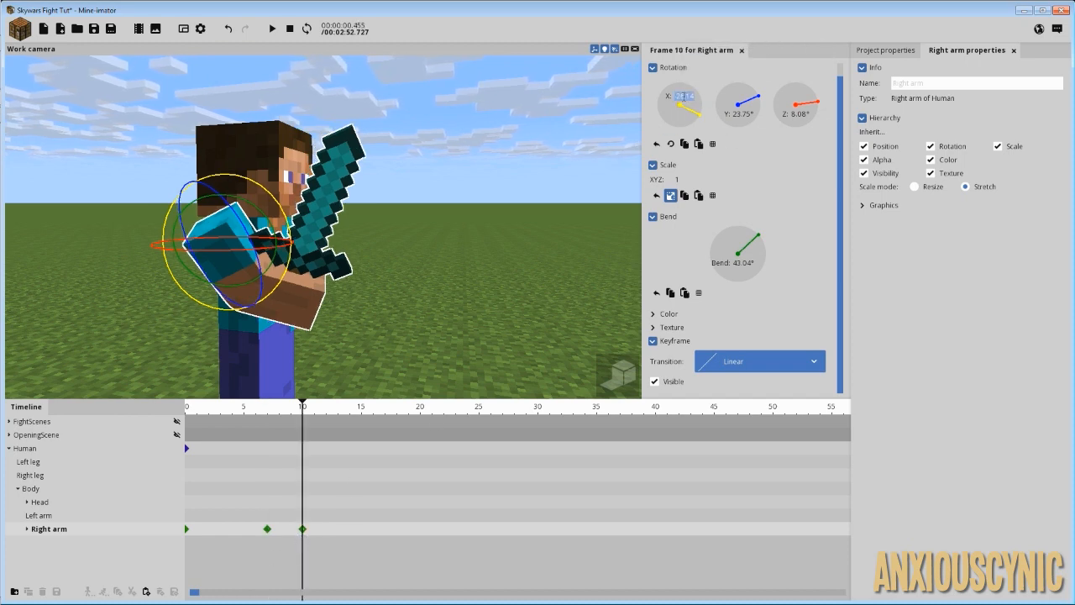
{"action": "type", "text": "27"}
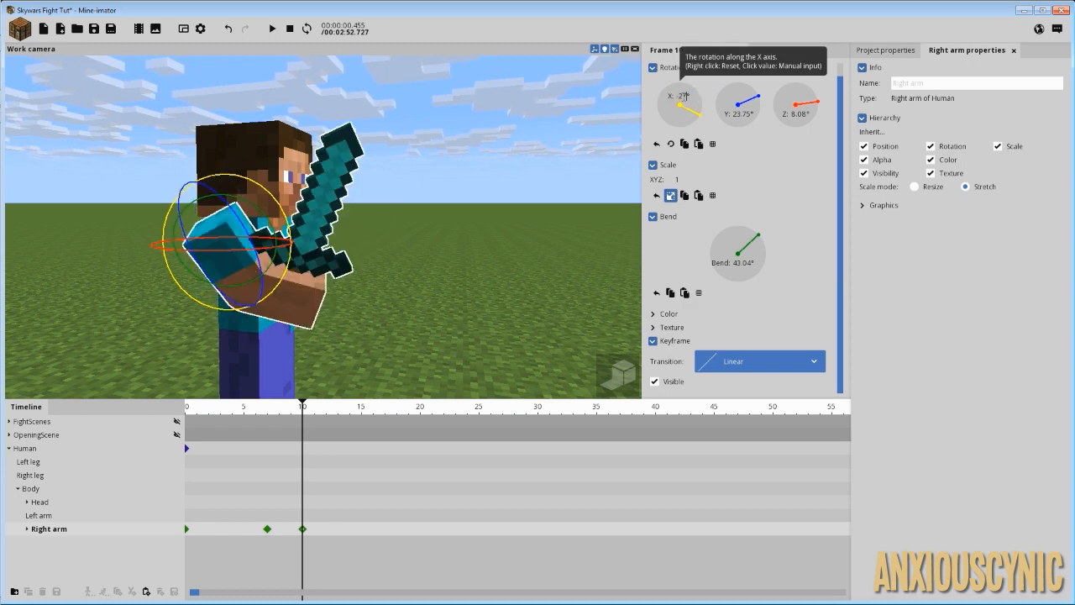
{"action": "key", "text": "Return"}
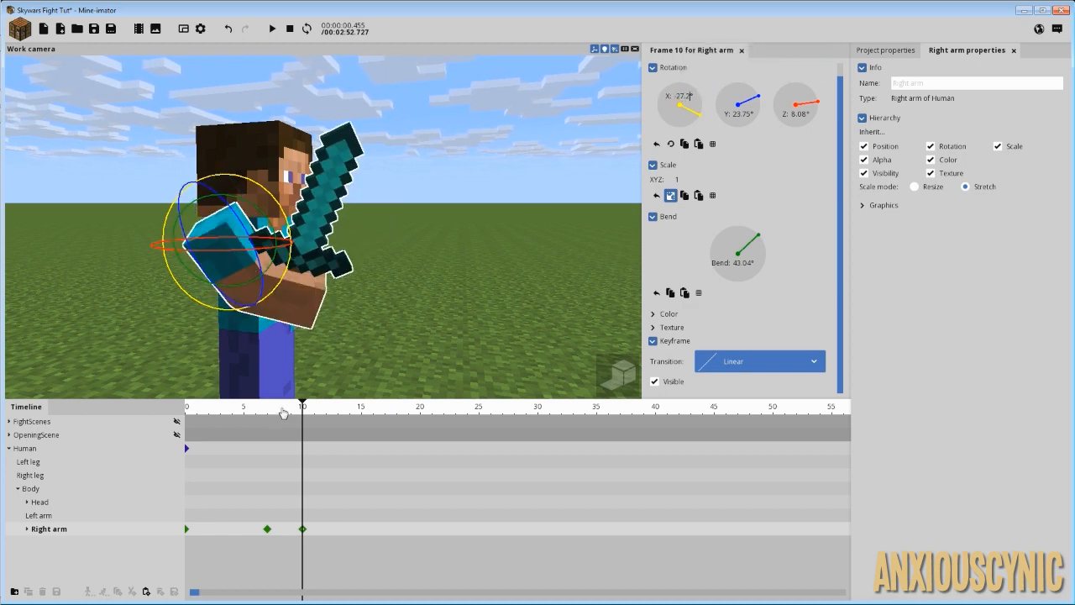
Step: Change the transition of the right arm's frame 7 keyframe from linear to an S-shaped easing curve
{"action": "key", "text": "space"}
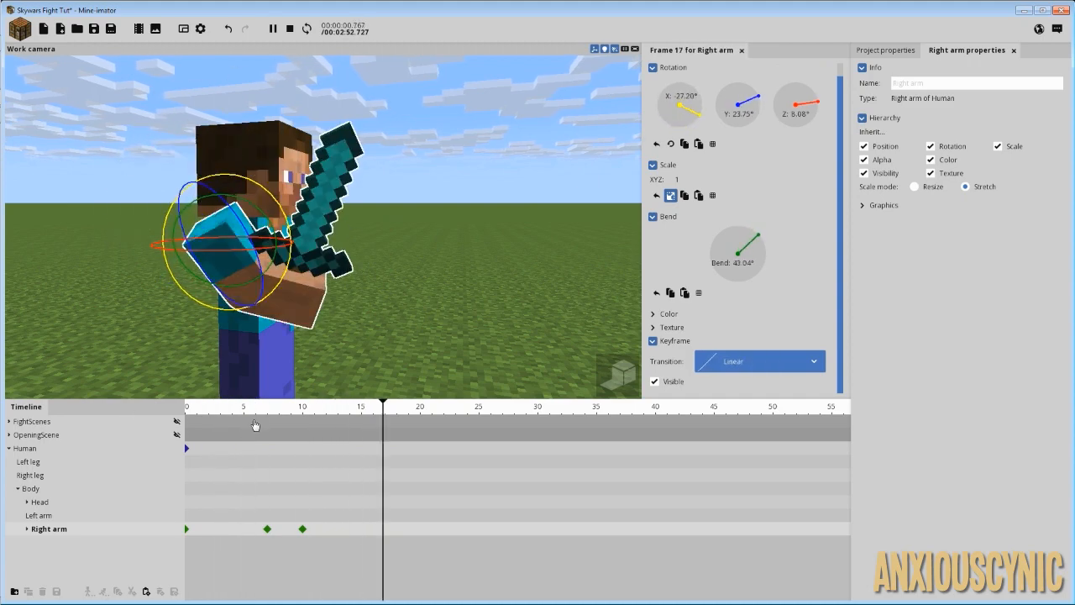
{"action": "left_click", "coordinate": [268, 529]}
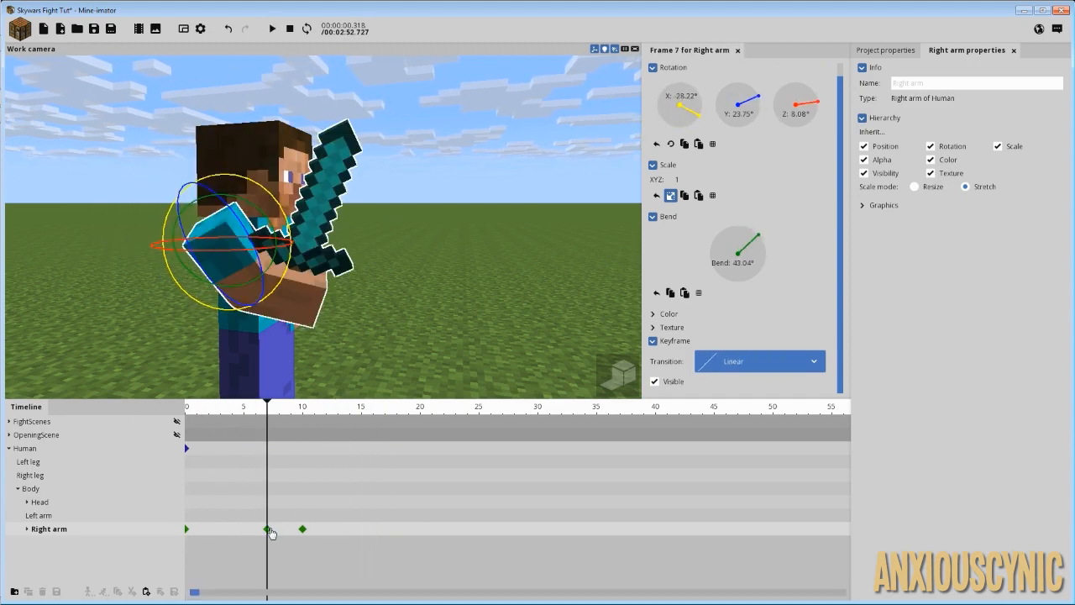
{"action": "left_click", "coordinate": [748, 368]}
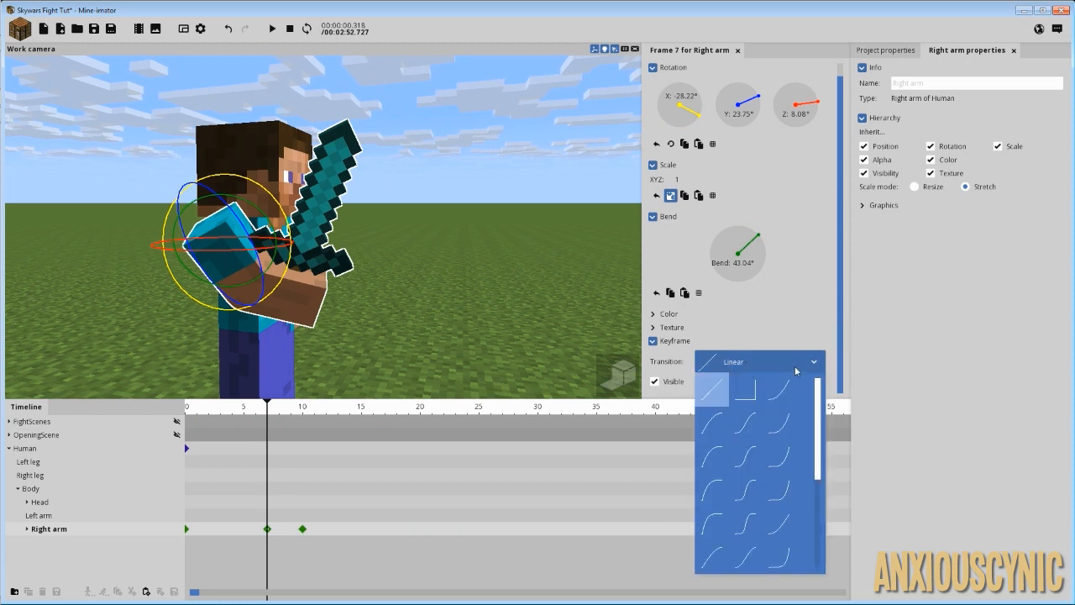
{"action": "scroll", "coordinate": [756, 519], "scroll_direction": "down", "scroll_amount": 1}
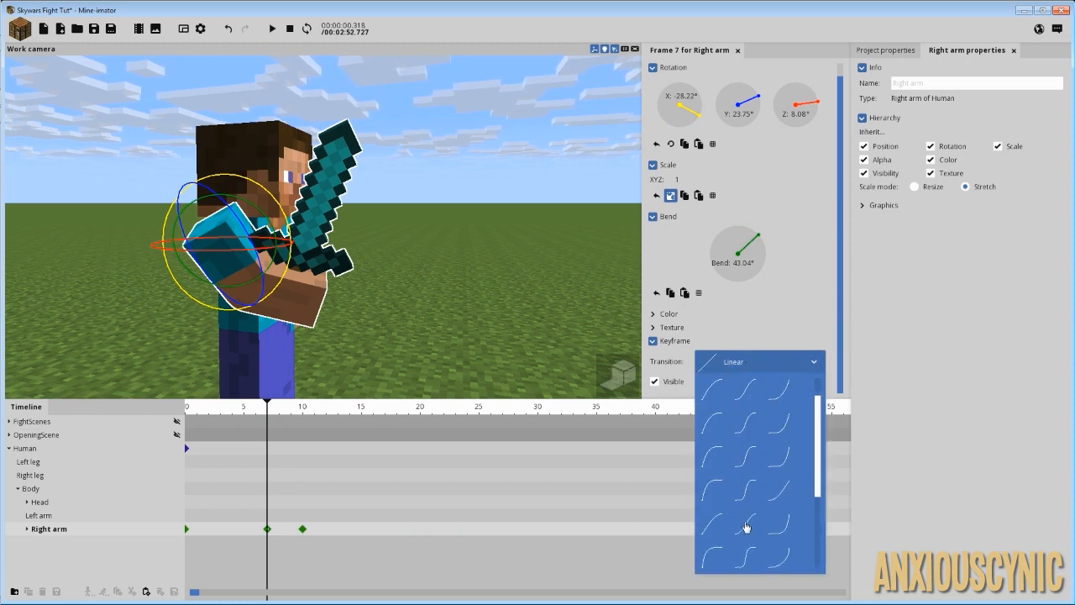
{"action": "left_click", "coordinate": [748, 524]}
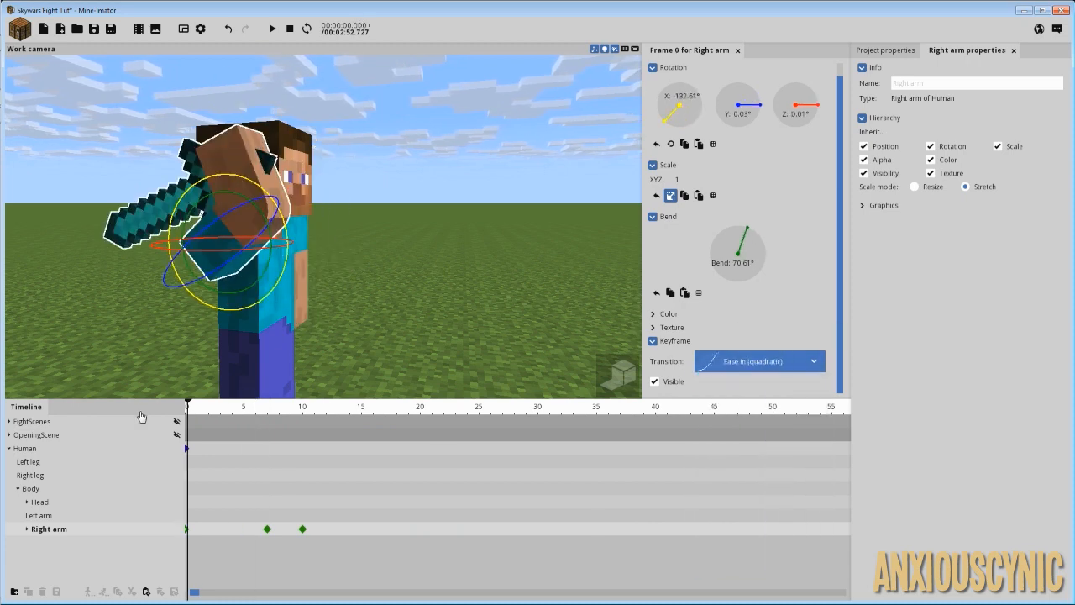
Step: Replay the swing from the start and move the right arm's frame 10 keyframe to frame 9
{"action": "key", "text": "space"}
{"action": "key", "text": "space"}
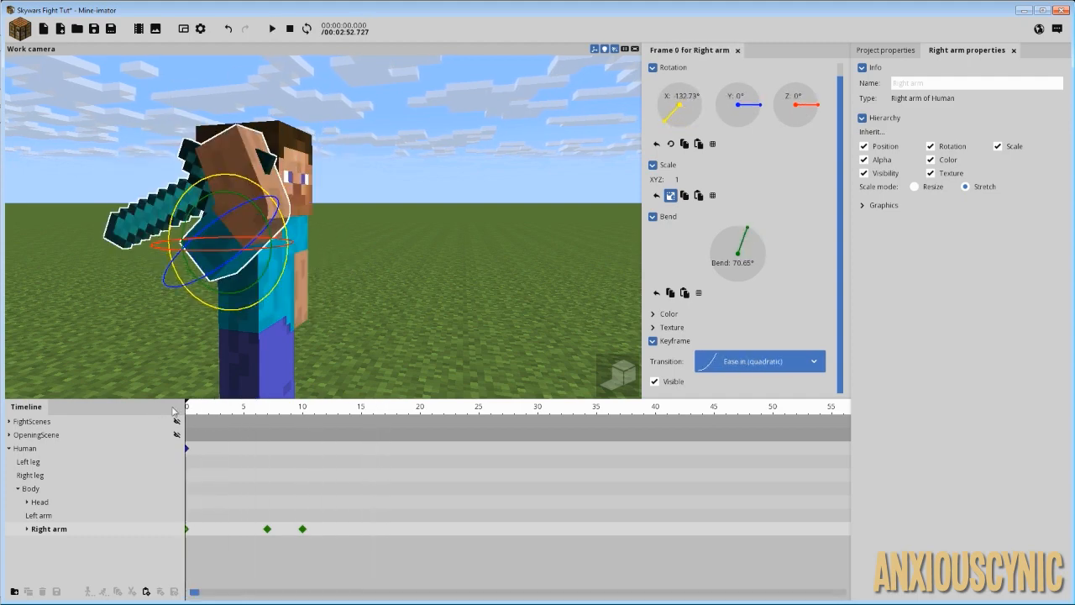
{"action": "mouse_move", "coordinate": [267, 414]}
{"action": "left_mouse_down"}
{"action": "mouse_move", "coordinate": [303, 420]}
{"action": "mouse_move", "coordinate": [270, 421]}
{"action": "left_mouse_up"}
{"action": "left_click", "coordinate": [300, 528]}
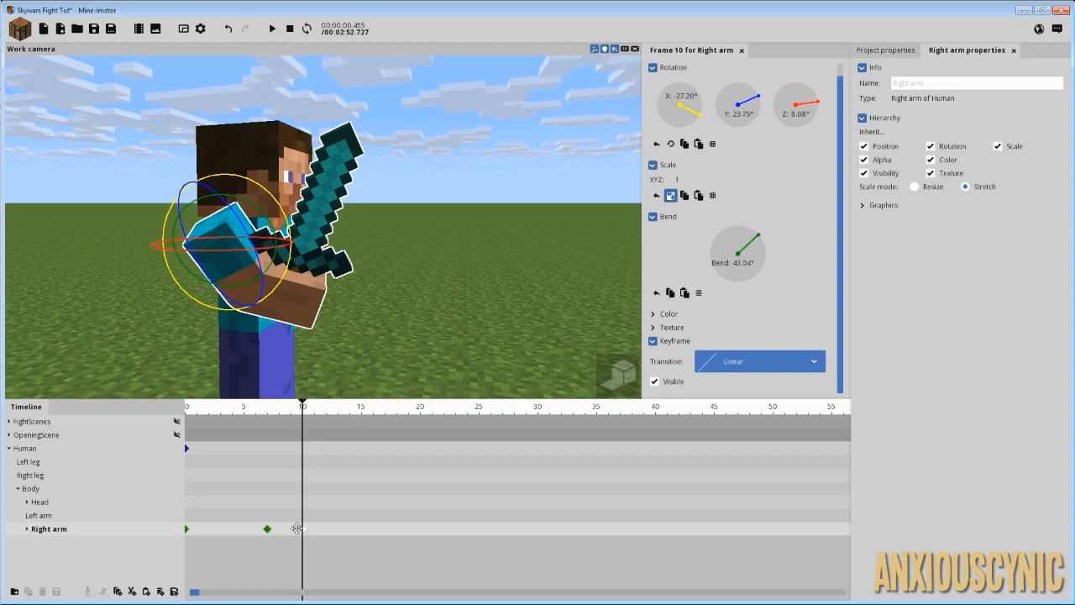
{"action": "left_click_drag", "start_coordinate": [296, 528], "coordinate": [291, 529]}
Step: Replay the right arm's sword swing several times from frame 0 to examine the shortened settle
{"action": "left_click", "coordinate": [254, 411]}
{"action": "key", "text": "space"}
{"action": "left_click", "coordinate": [253, 412]}
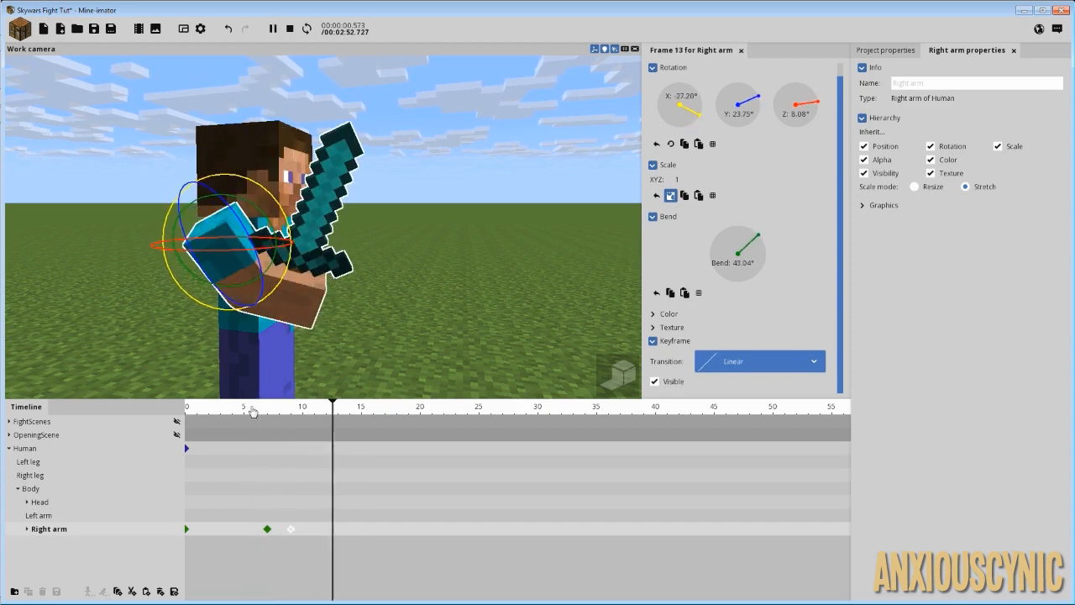
{"action": "key", "text": "space"}
{"action": "key", "text": "space"}
{"action": "key", "text": "space"}
{"action": "left_click_drag", "start_coordinate": [264, 412], "coordinate": [153, 406]}
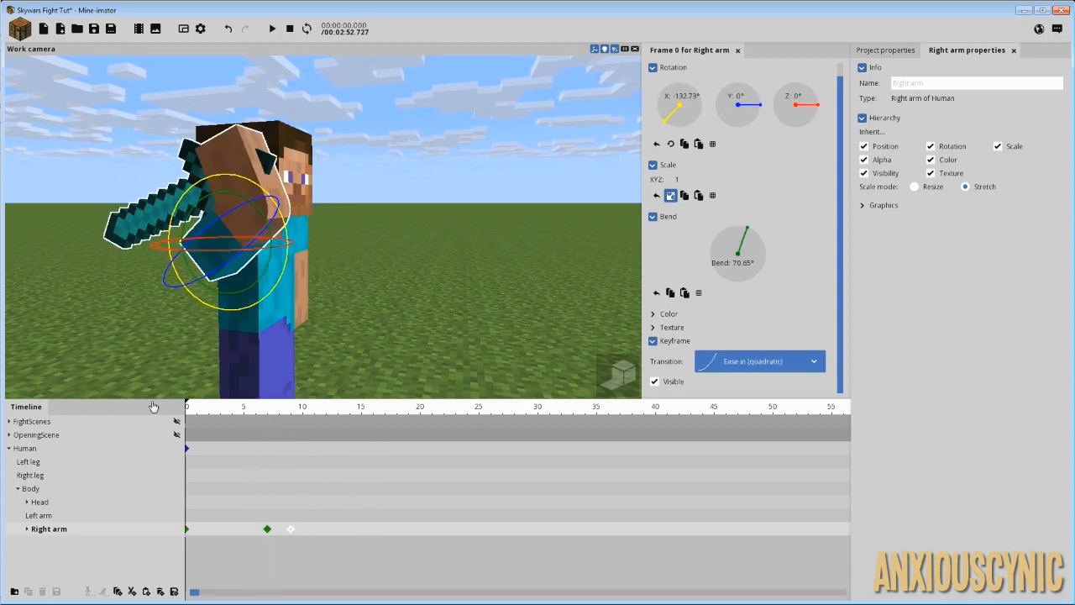
{"action": "key", "text": "space"}
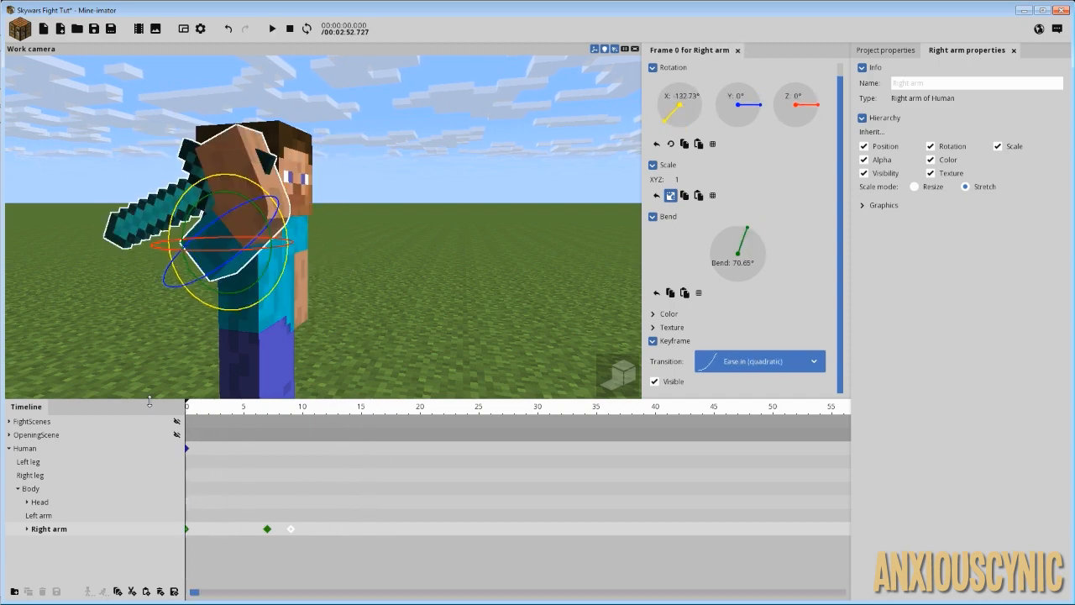
{"action": "key", "text": "space"}
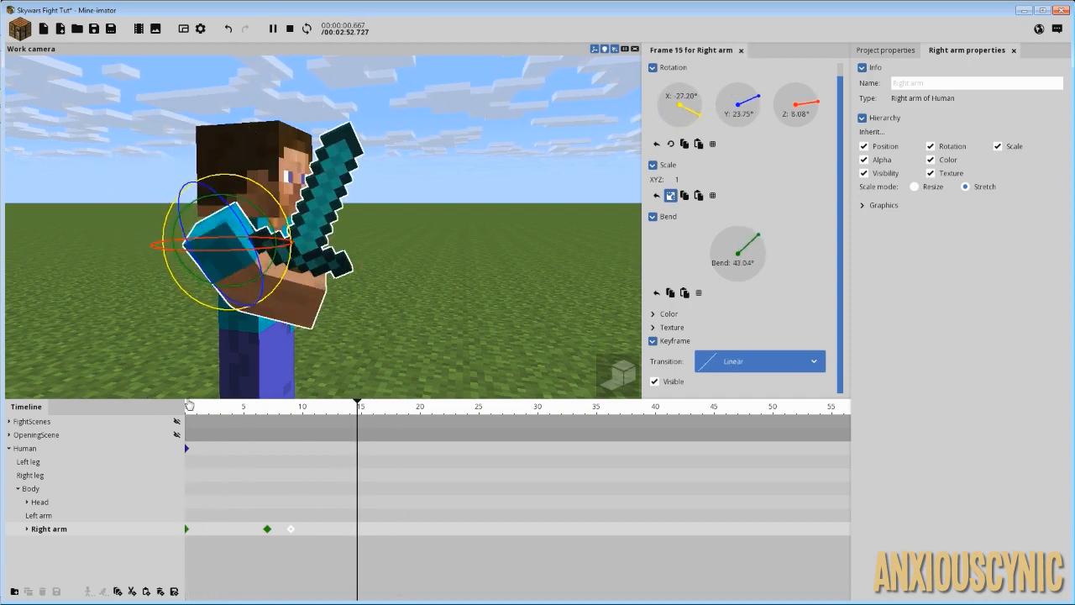
{"action": "key", "text": "space"}
Step: View the whole character from farther away and replay the swing to examine the follow-through between frames 7 and 9
{"action": "left_click_drag", "start_coordinate": [308, 417], "coordinate": [350, 417]}
{"action": "left_click_drag", "start_coordinate": [455, 270], "coordinate": [341, 277]}
{"action": "scroll", "coordinate": [455, 270], "scroll_direction": "down", "scroll_amount": 1}
{"action": "left_click_drag", "start_coordinate": [426, 259], "coordinate": [449, 290]}
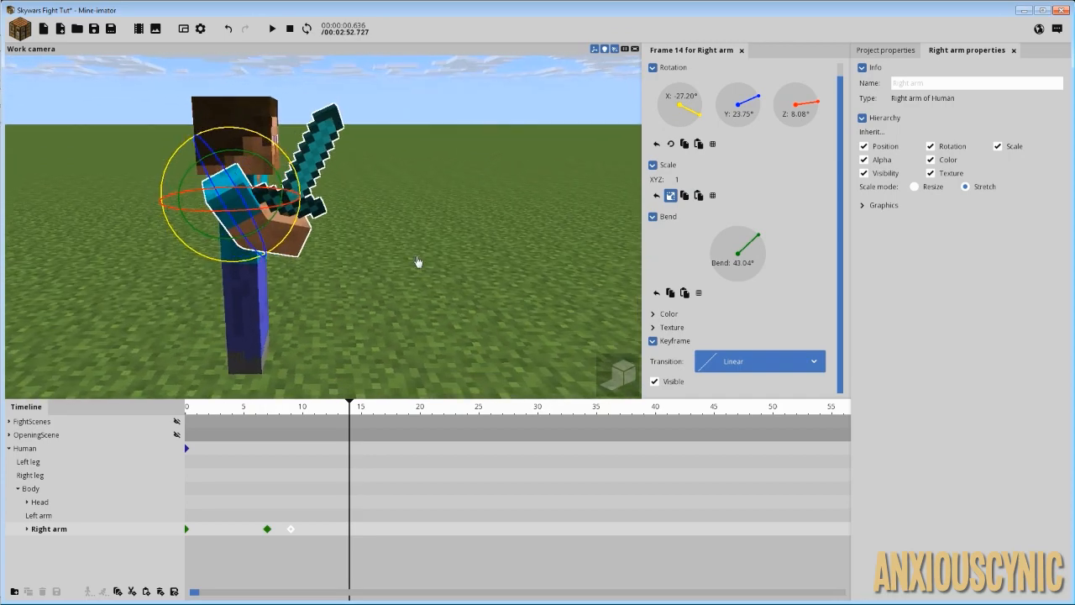
{"action": "left_click", "coordinate": [272, 531]}
{"action": "mouse_move", "coordinate": [275, 409]}
{"action": "left_mouse_down"}
{"action": "mouse_move", "coordinate": [296, 412]}
{"action": "mouse_move", "coordinate": [243, 411]}
{"action": "mouse_move", "coordinate": [297, 420]}
{"action": "mouse_move", "coordinate": [272, 425]}
{"action": "mouse_move", "coordinate": [282, 426]}
{"action": "left_mouse_up"}
{"action": "key", "text": "space"}
{"action": "key", "text": "space"}
{"action": "key", "text": "space"}
{"action": "key", "text": "space"}
Step: Move the playhead to frame 9, view the character from the front at an angle, and save the project
{"action": "left_click", "coordinate": [293, 415]}
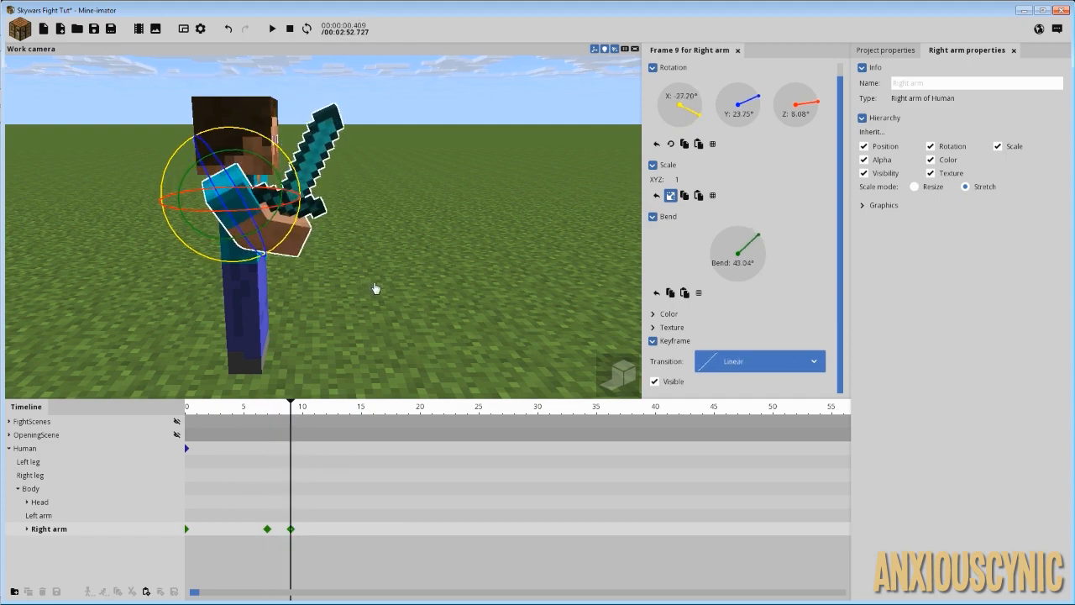
{"action": "left_click_drag", "start_coordinate": [376, 289], "coordinate": [348, 295]}
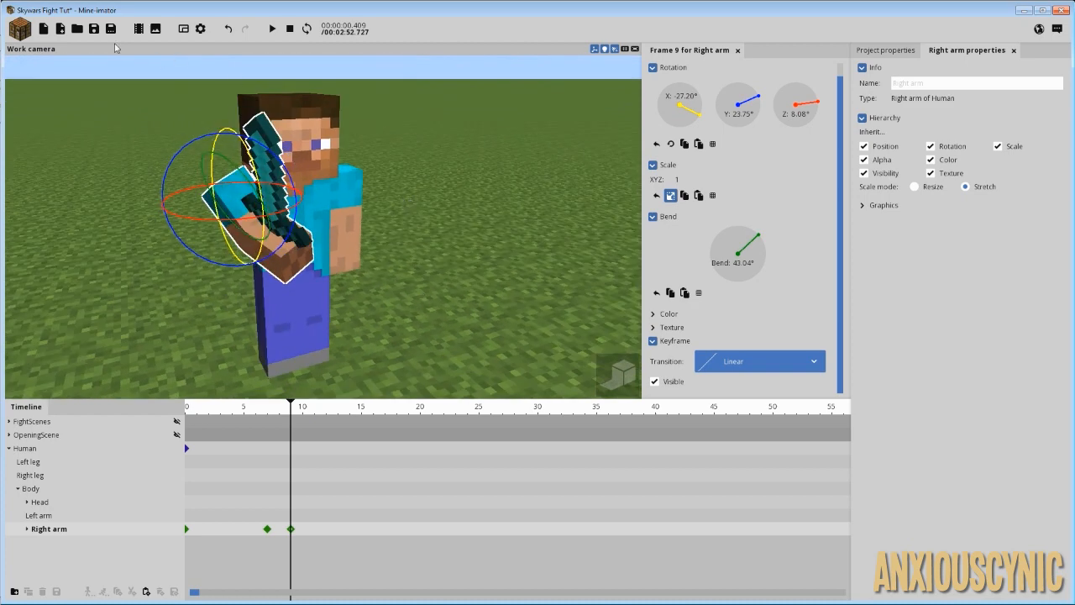
{"action": "left_click", "coordinate": [93, 28]}
Step: Create a new character with the Alex model and the Minecraft skin
{"action": "left_click", "coordinate": [20, 28]}
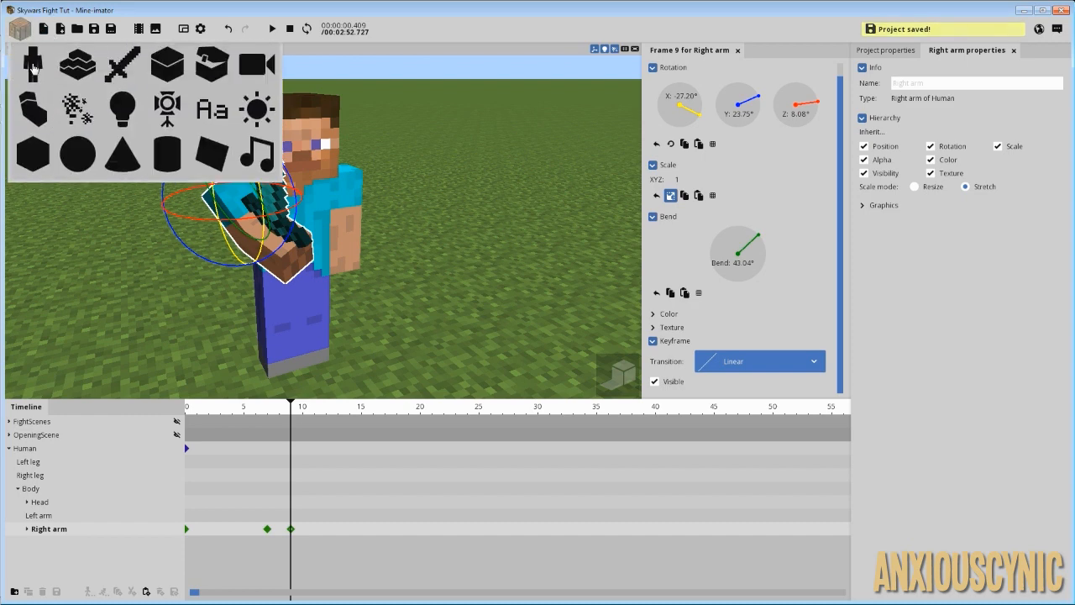
{"action": "left_click", "coordinate": [32, 65]}
{"action": "left_click", "coordinate": [354, 245]}
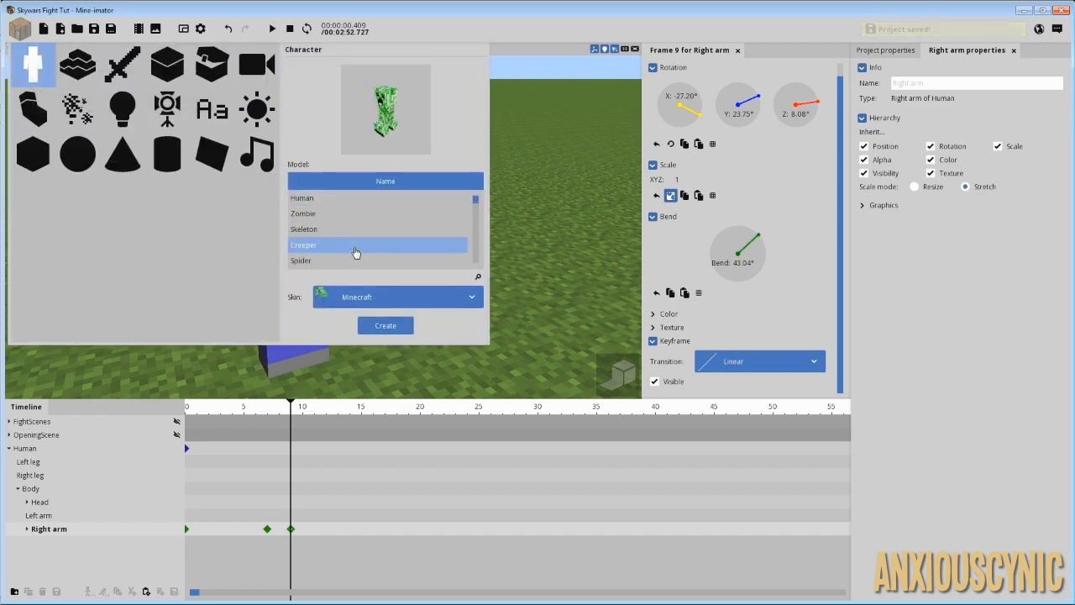
{"action": "scroll", "coordinate": [354, 243], "scroll_direction": "down", "scroll_amount": 3}
{"action": "left_click", "coordinate": [386, 181]}
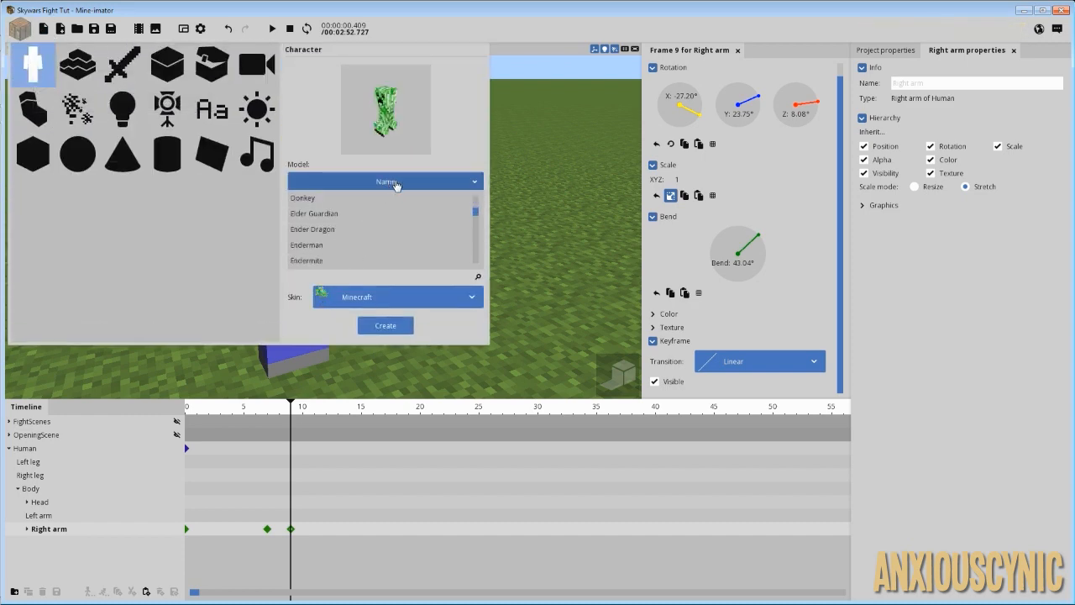
{"action": "left_click", "coordinate": [393, 182]}
{"action": "scroll", "coordinate": [475, 214], "scroll_direction": "down", "scroll_amount": 10}
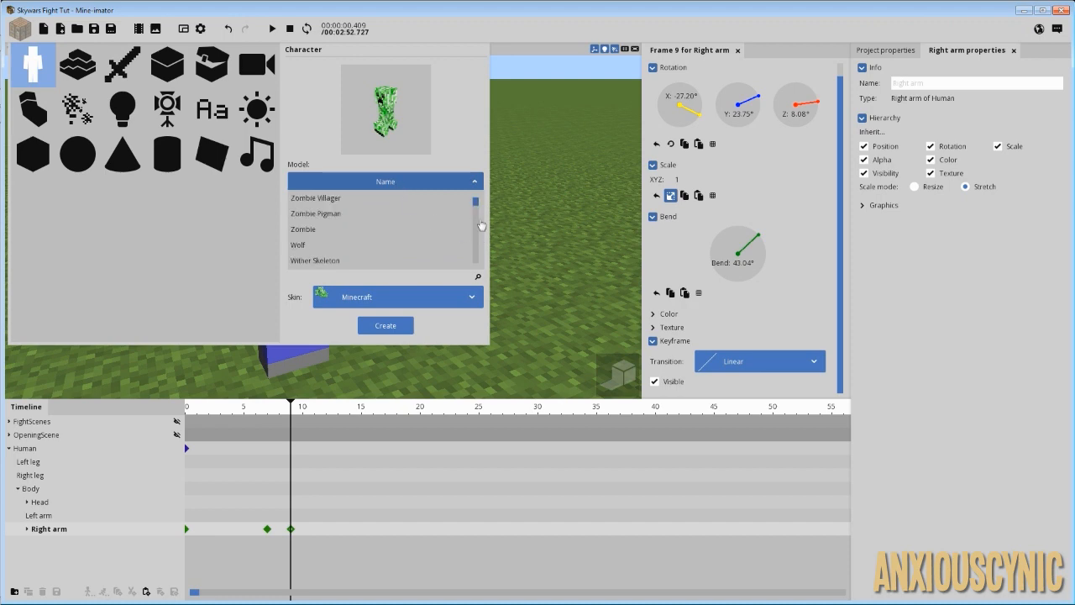
{"action": "left_click", "coordinate": [342, 262]}
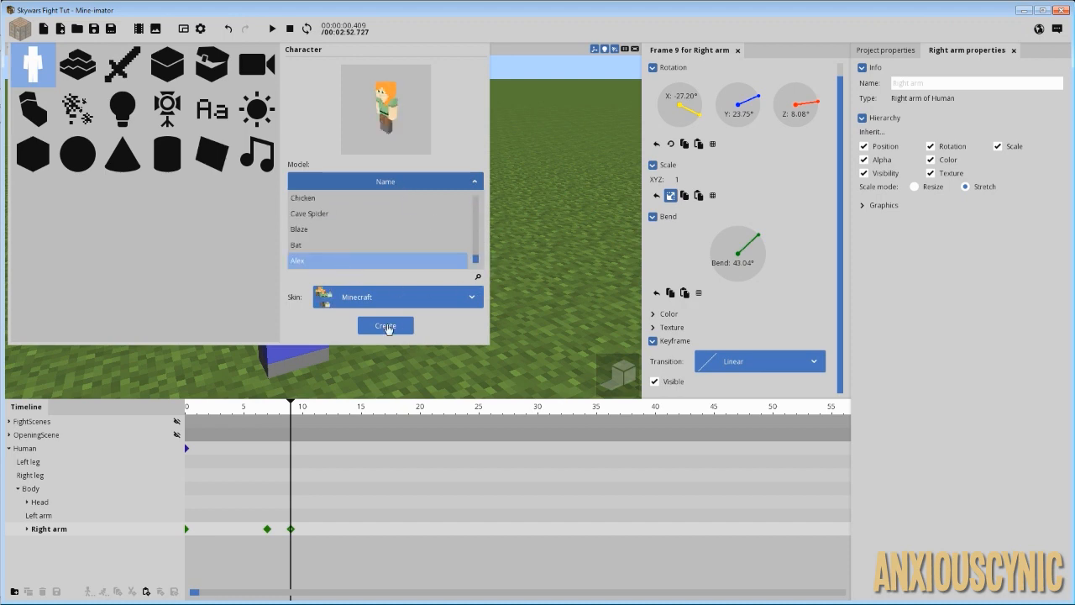
{"action": "left_click", "coordinate": [386, 326]}
Step: Select Alex with the Human hierarchy collapsed and reset the Z and X position to 0
{"action": "left_click_drag", "start_coordinate": [364, 266], "coordinate": [244, 387]}
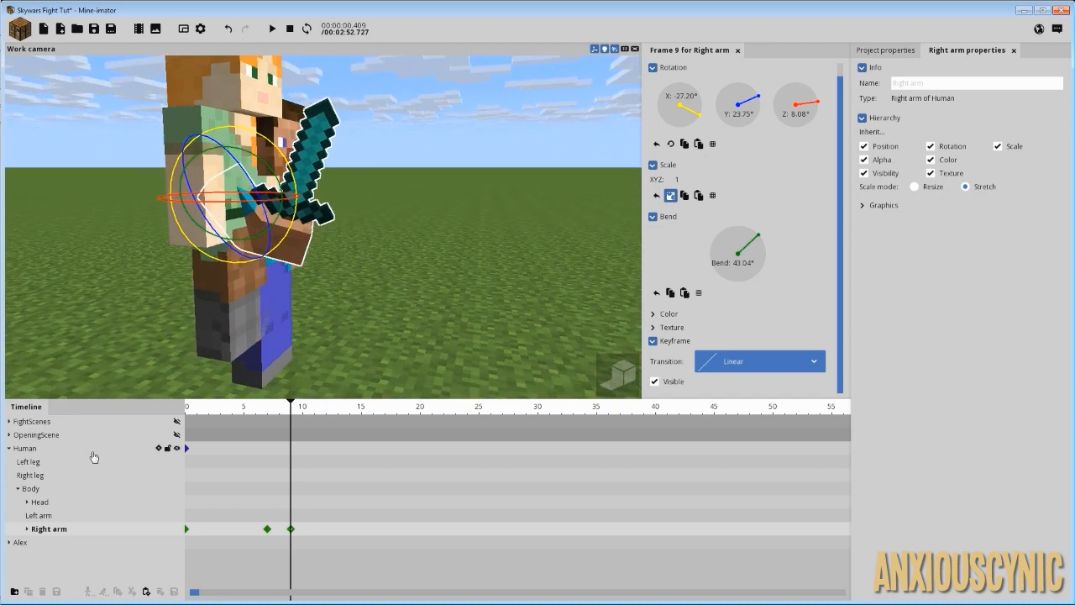
{"action": "left_click", "coordinate": [10, 448]}
{"action": "left_click", "coordinate": [22, 462]}
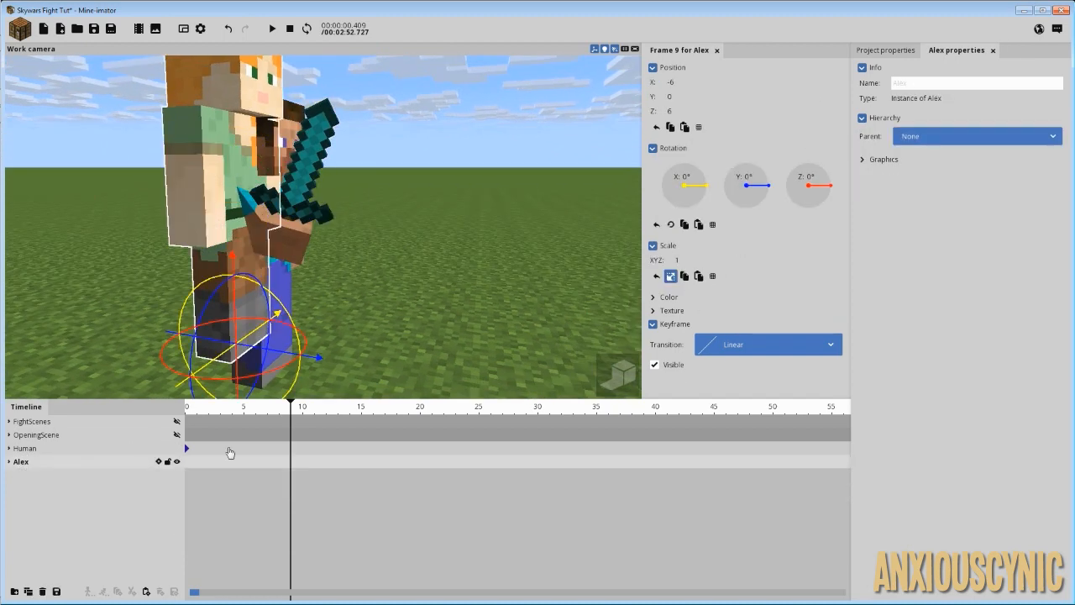
{"action": "right_click", "coordinate": [675, 107]}
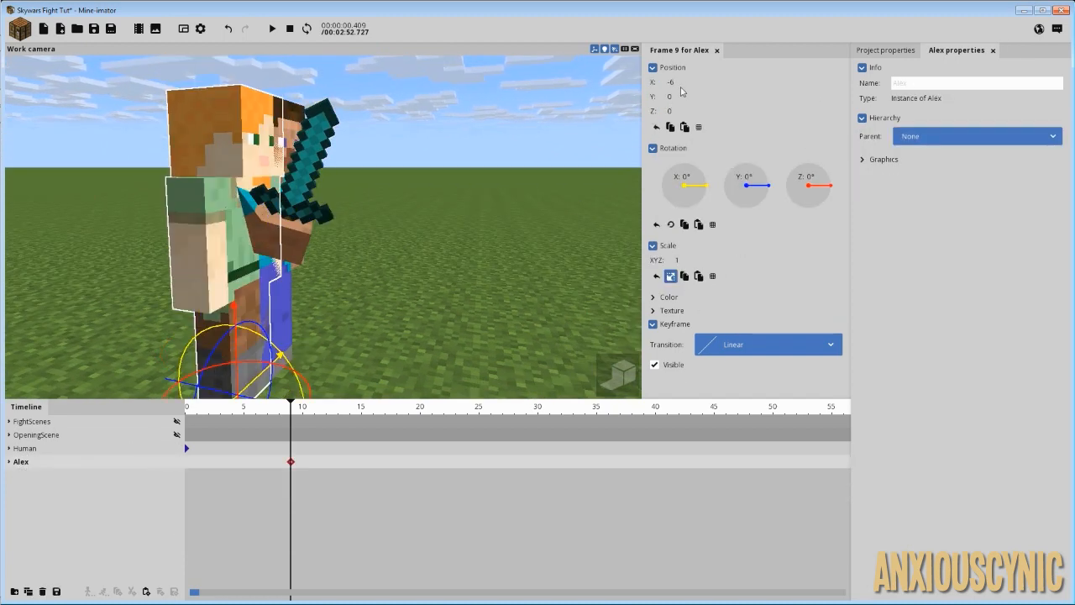
{"action": "right_click", "coordinate": [676, 83]}
Step: Move Alex in front of the human to Y position 18.91 and set the Z rotation to 180° so the characters face each other
{"action": "left_click_drag", "start_coordinate": [458, 161], "coordinate": [367, 310]}
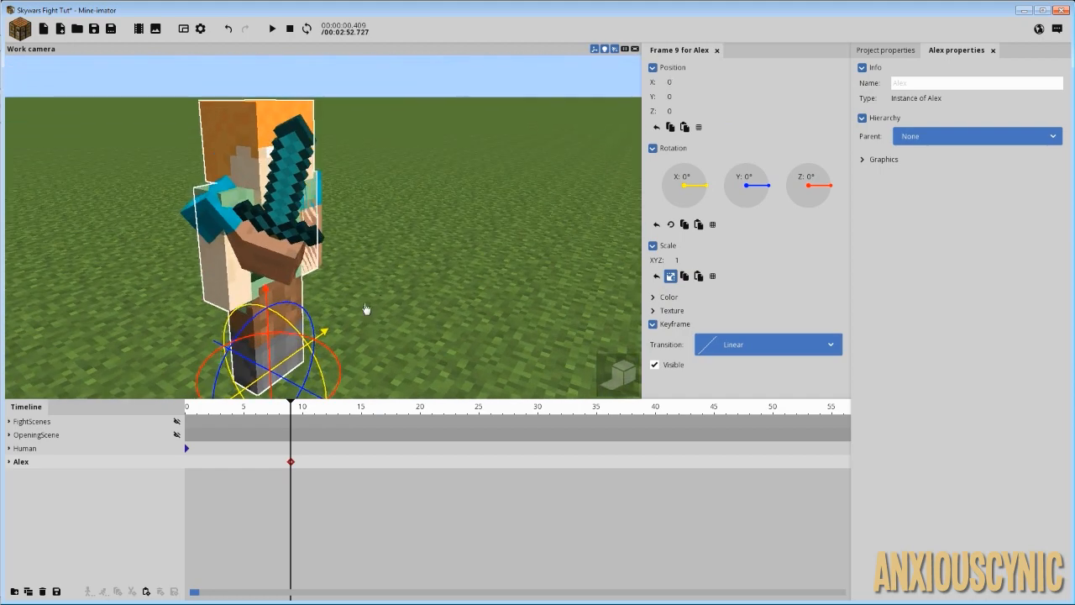
{"action": "mouse_move", "coordinate": [403, 194]}
{"action": "right_mouse_down"}
{"action": "mouse_move", "coordinate": [395, 277]}
{"action": "mouse_move", "coordinate": [386, 197]}
{"action": "right_mouse_up"}
{"action": "left_click_drag", "start_coordinate": [262, 240], "coordinate": [420, 243]}
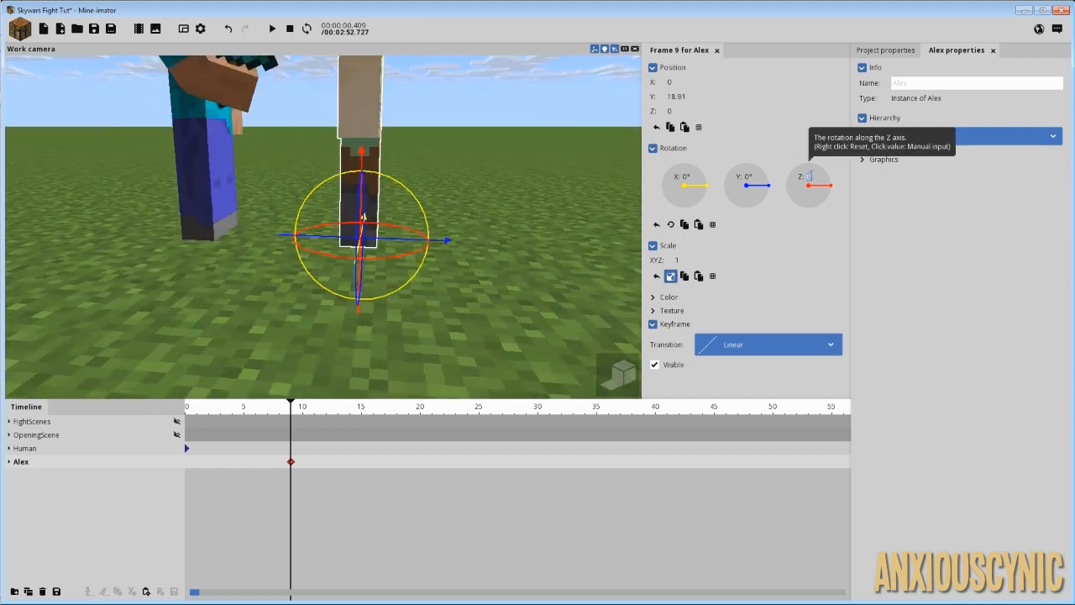
{"action": "type", "text": "180"}
{"action": "key", "text": "Return"}
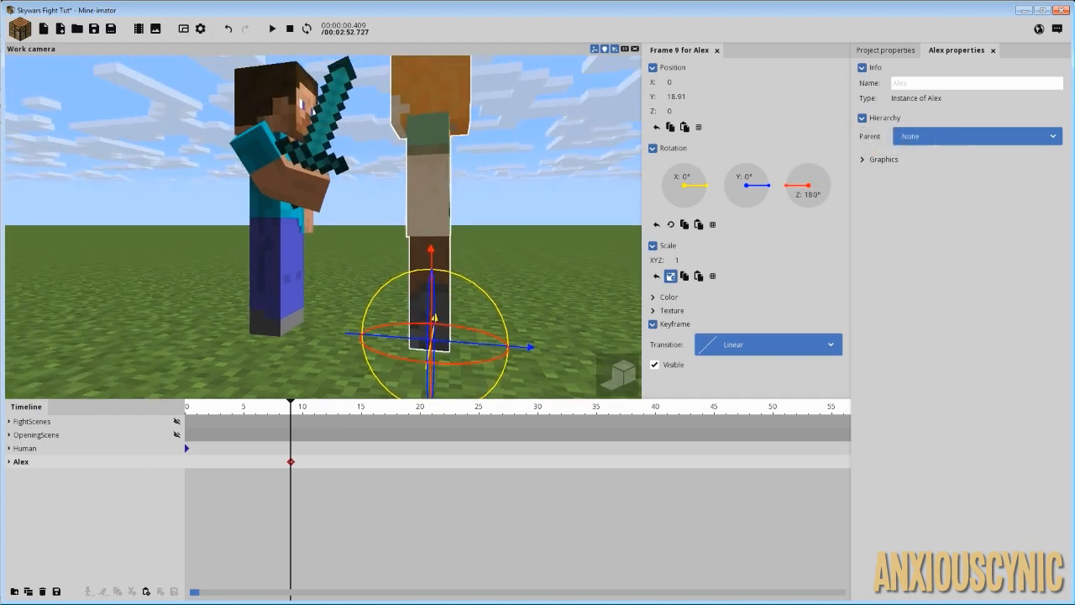
{"action": "right_click_drag", "start_coordinate": [520, 197], "coordinate": [529, 183]}
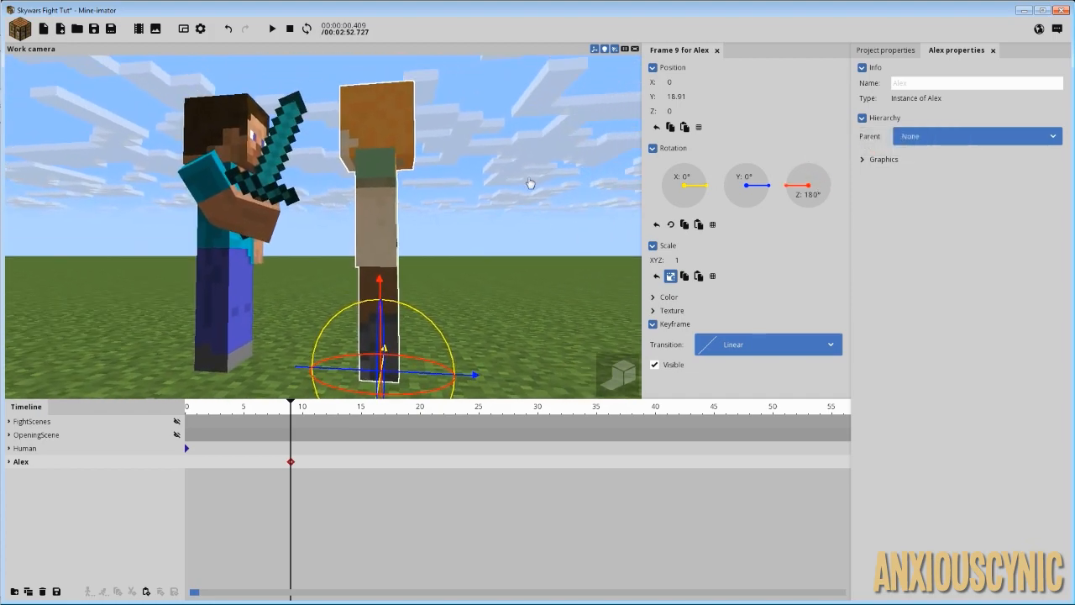
{"action": "left_click_drag", "start_coordinate": [528, 182], "coordinate": [357, 442]}
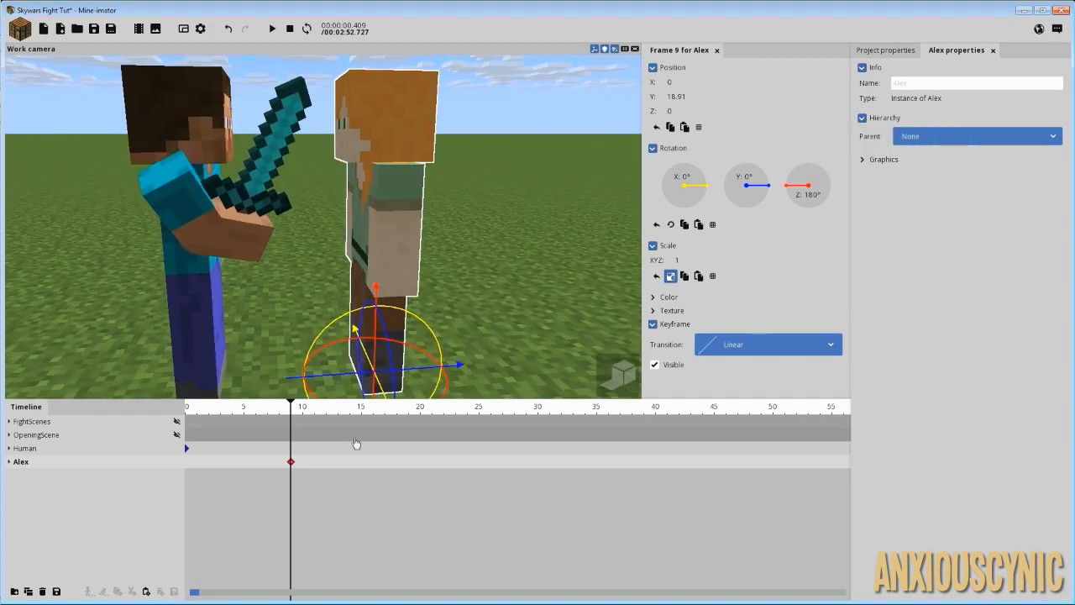
Step: Duplicate the sword item attached to the human's right arm
{"action": "left_click", "coordinate": [15, 449]}
{"action": "left_click", "coordinate": [9, 448]}
{"action": "left_click", "coordinate": [27, 529]}
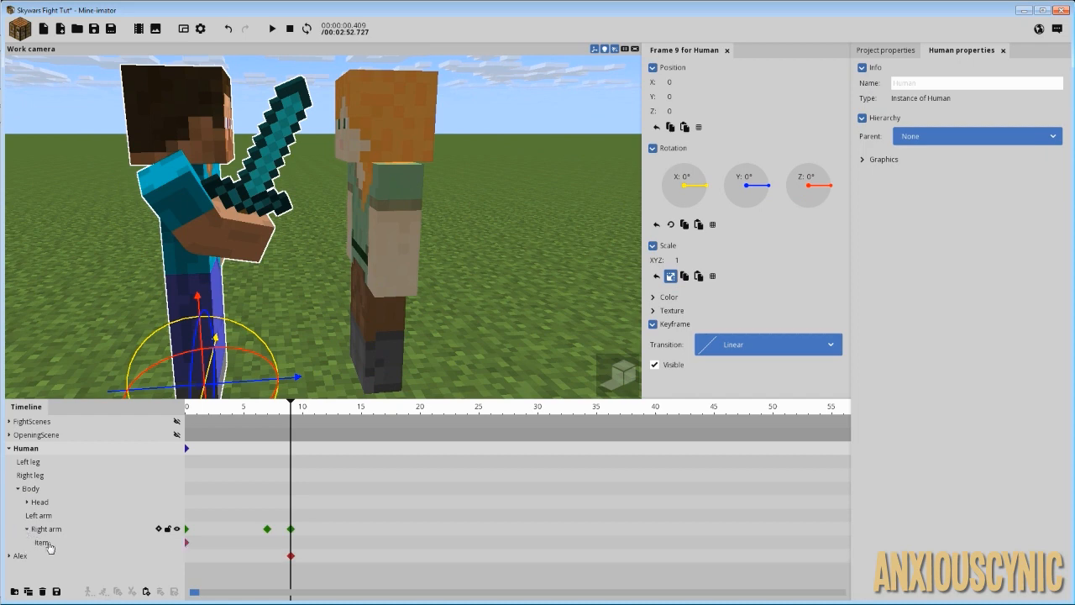
{"action": "left_click", "coordinate": [56, 542]}
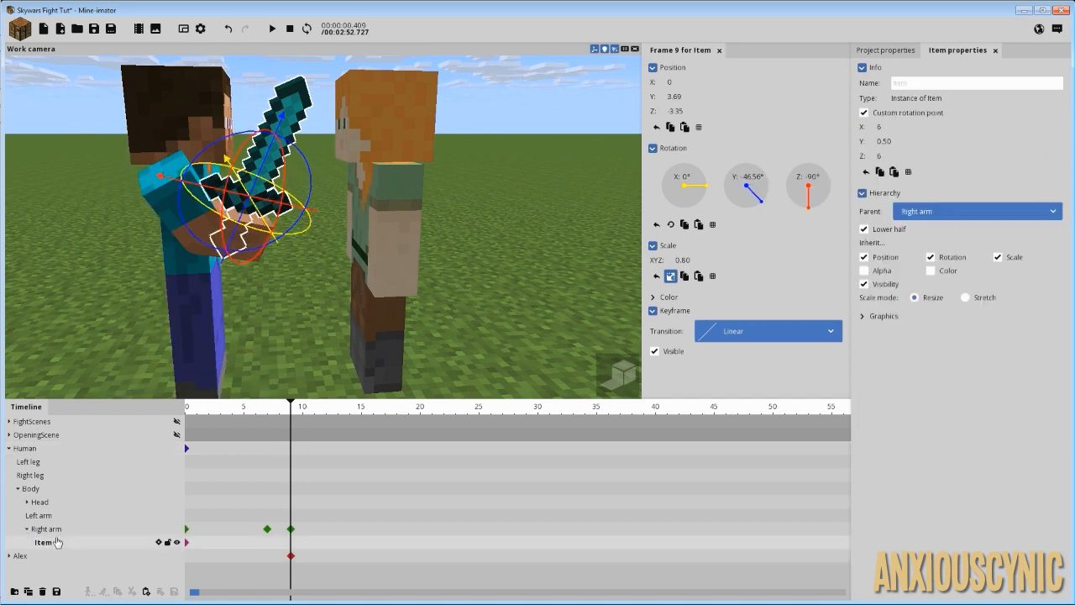
{"action": "left_click", "coordinate": [28, 593]}
{"action": "left_click", "coordinate": [49, 544]}
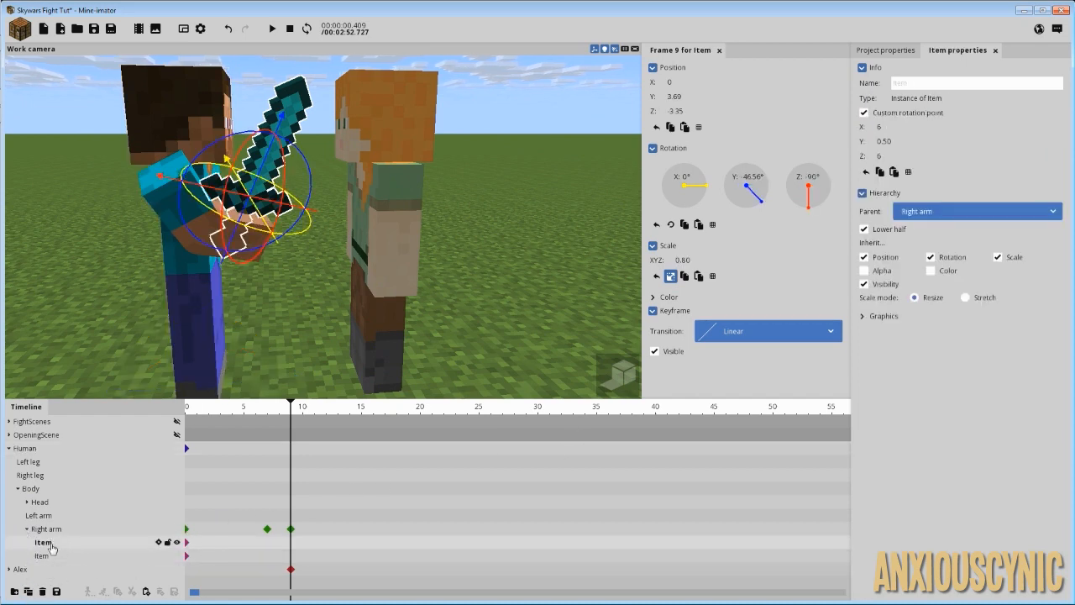
Step: Change the duplicated sword's parent to Alex's right arm and view it between the two characters
{"action": "left_click", "coordinate": [54, 557]}
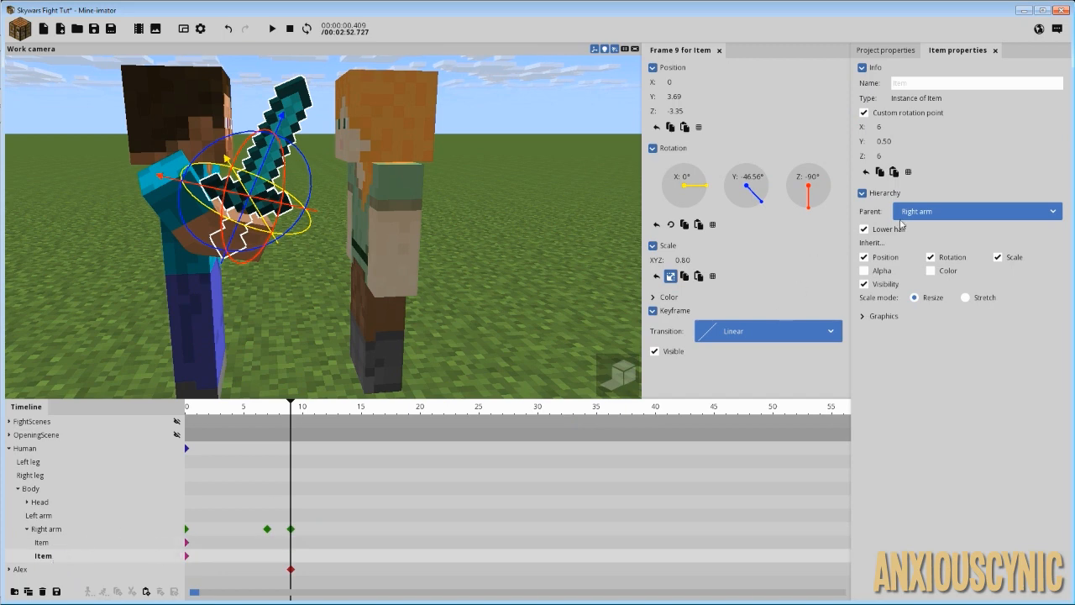
{"action": "left_click", "coordinate": [952, 211]}
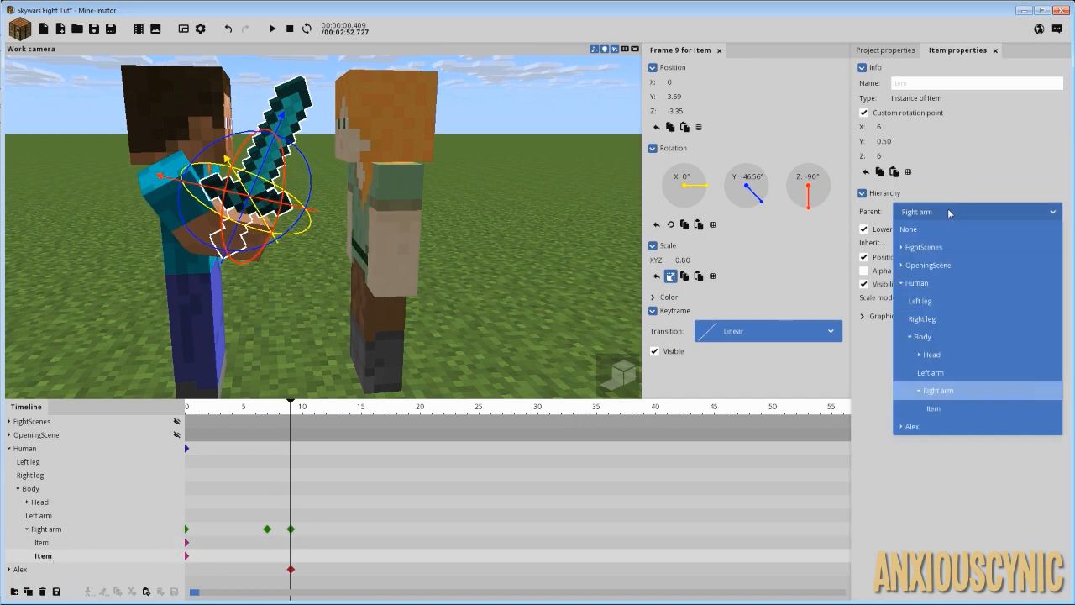
{"action": "left_click", "coordinate": [902, 284]}
{"action": "left_click", "coordinate": [899, 301]}
{"action": "left_click", "coordinate": [911, 354]}
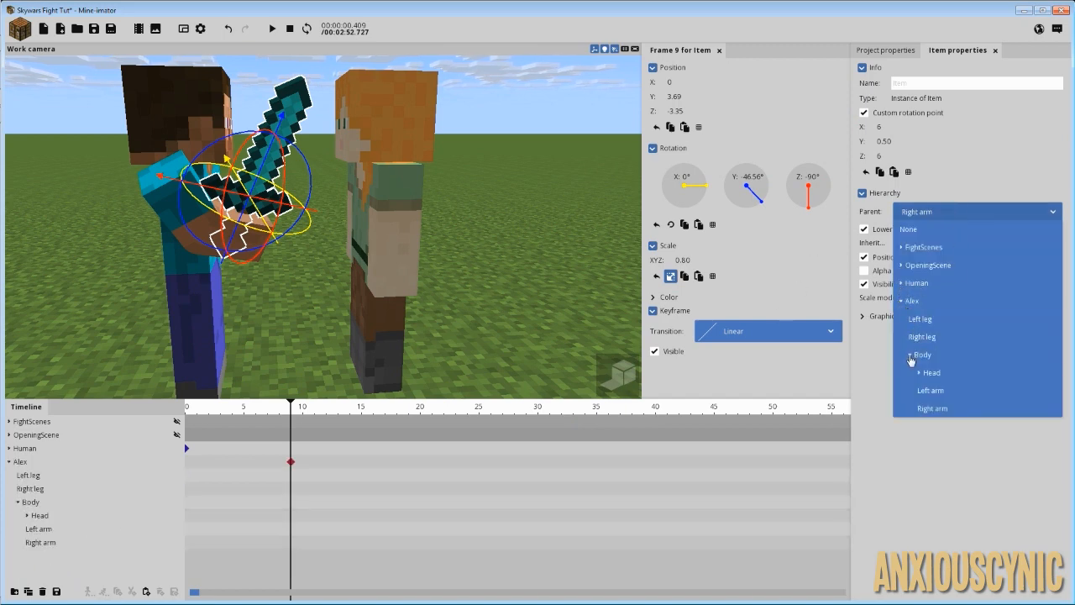
{"action": "left_click", "coordinate": [933, 409]}
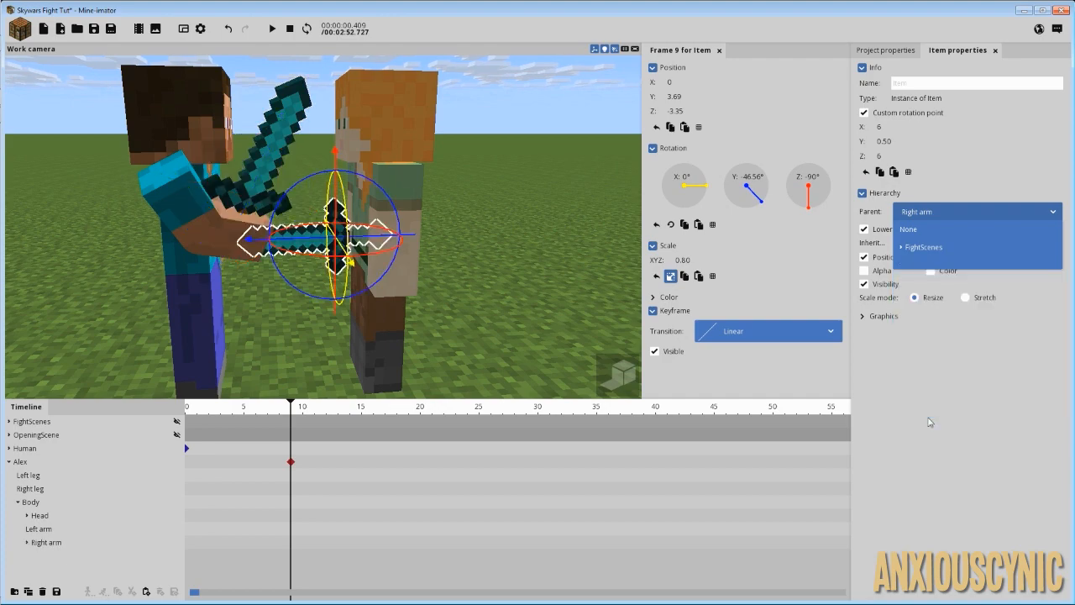
{"action": "left_click_drag", "start_coordinate": [471, 279], "coordinate": [346, 280]}
{"action": "left_click_drag", "start_coordinate": [430, 302], "coordinate": [500, 254]}
{"action": "scroll", "coordinate": [454, 297], "scroll_direction": "up", "scroll_amount": 2}
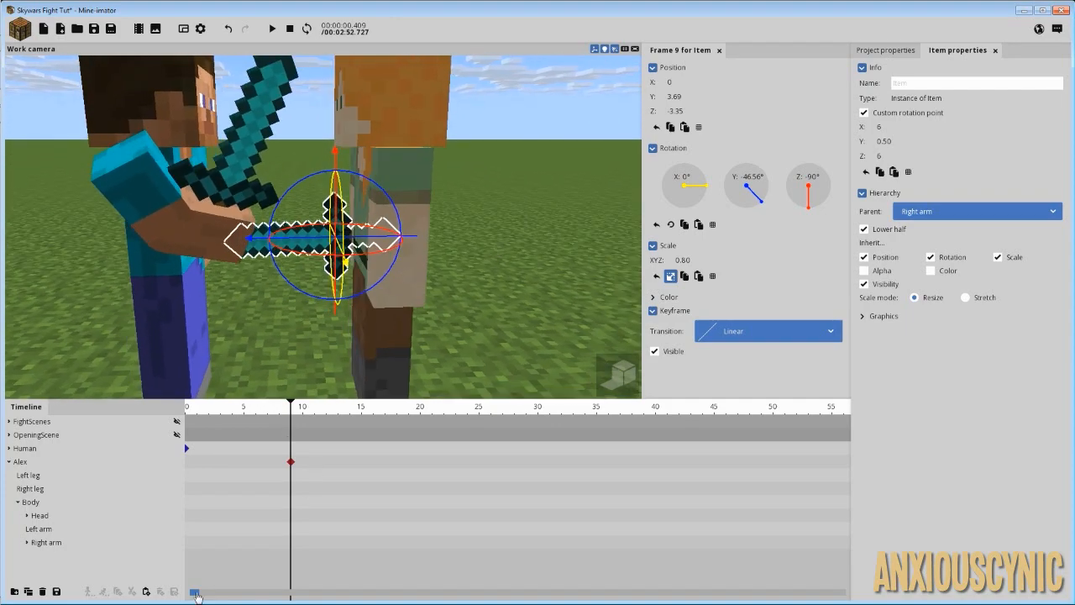
Step: Move Alex's keyframe to frame 0 and play back the human's swing against Alex
{"action": "left_click_drag", "start_coordinate": [291, 462], "coordinate": [158, 472]}
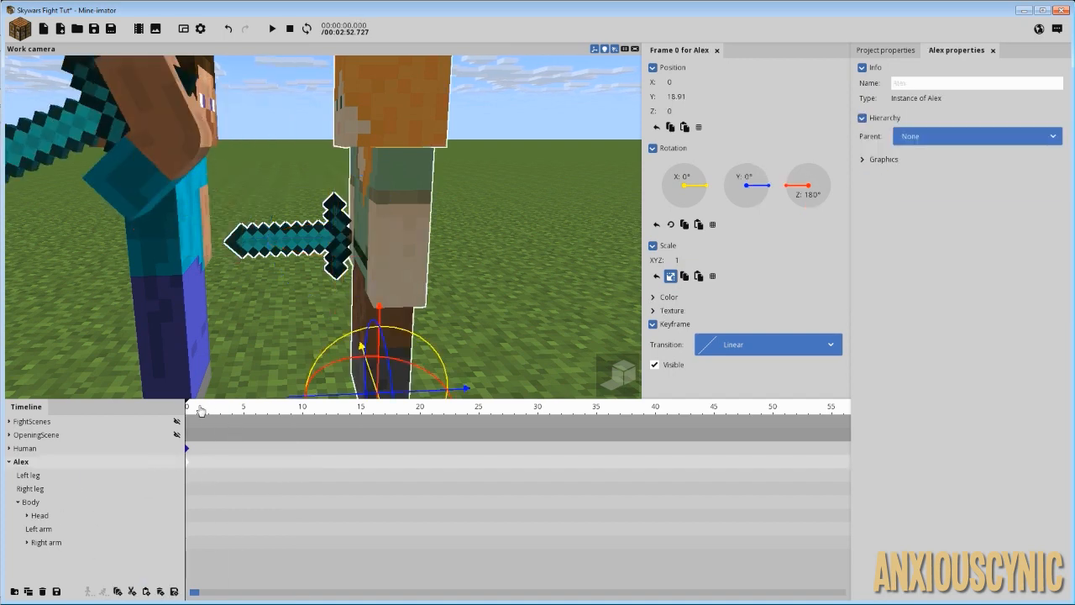
{"action": "key", "text": "space"}
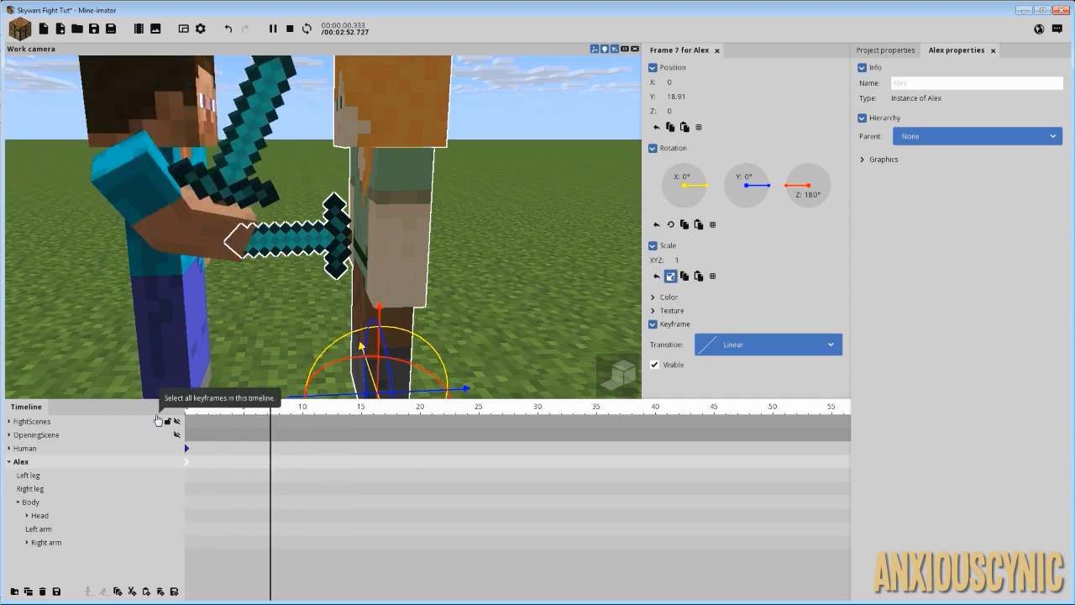
{"action": "key", "text": "space"}
{"action": "left_click_drag", "start_coordinate": [279, 215], "coordinate": [166, 239]}
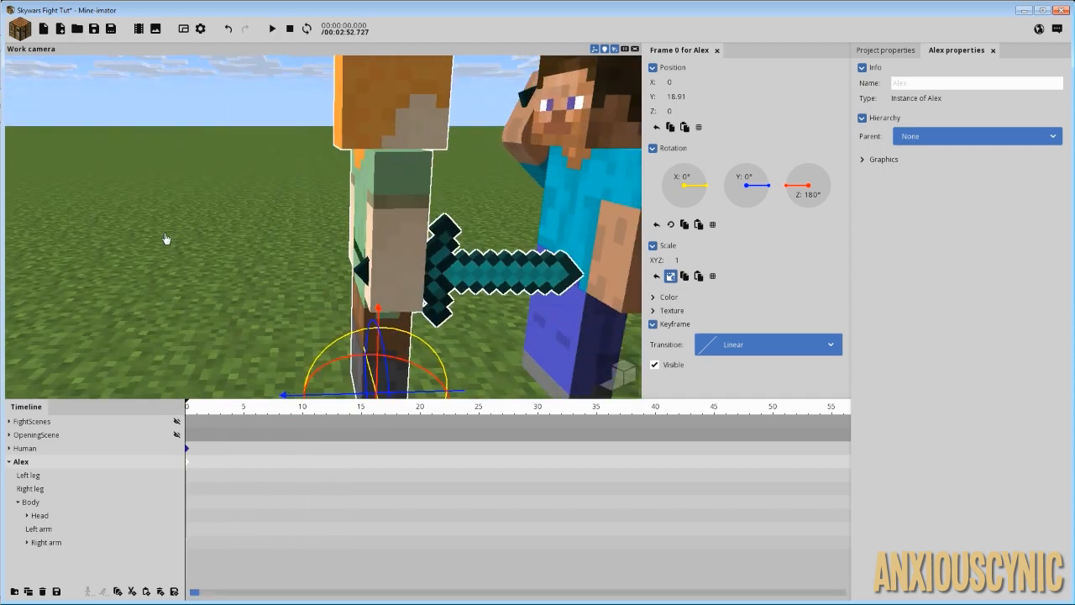
Step: Expand the Human hierarchy and enlarge the timeline so both characters' body parts are listed
{"action": "left_click", "coordinate": [243, 412]}
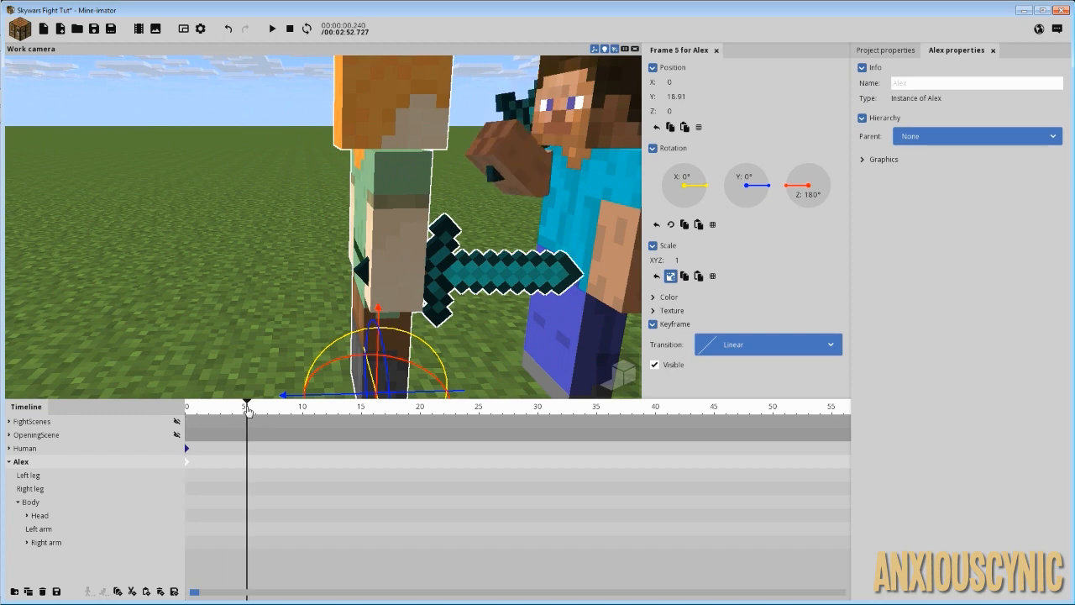
{"action": "left_click", "coordinate": [9, 448]}
{"action": "left_click_drag", "start_coordinate": [255, 384], "coordinate": [267, 308]}
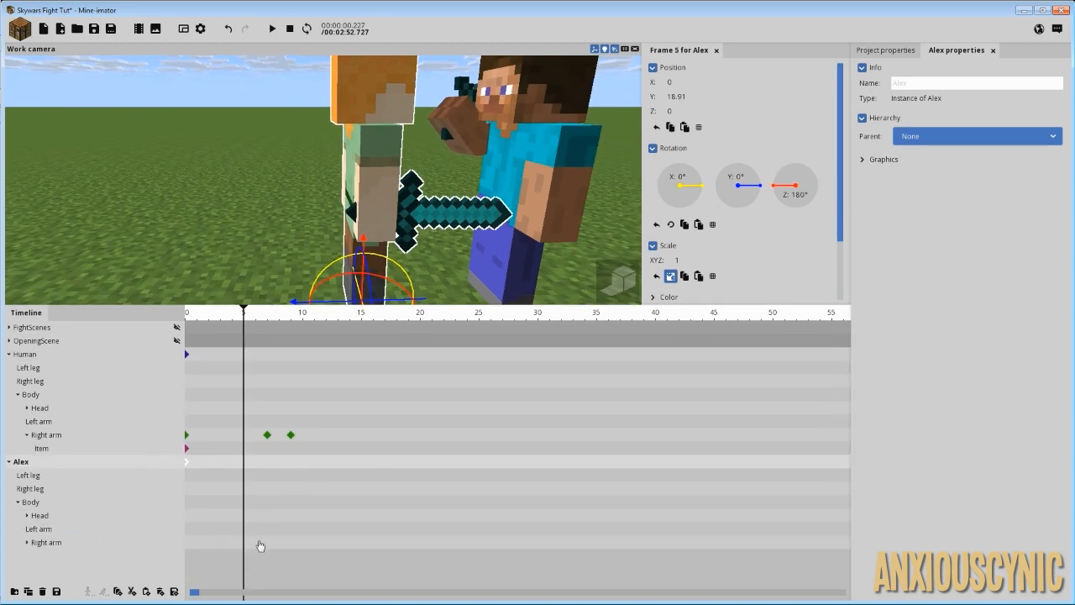
Step: Add keyframes for Alex's right arm at frames 7 and 0
{"action": "left_click", "coordinate": [260, 545]}
{"action": "left_click", "coordinate": [268, 542]}
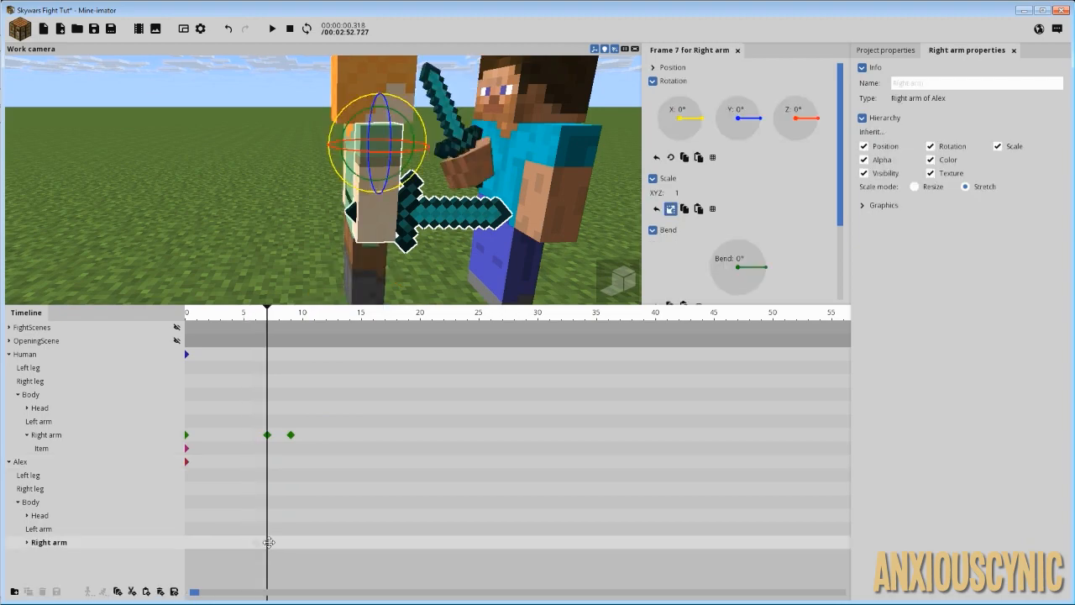
{"action": "left_click_drag", "start_coordinate": [243, 217], "coordinate": [416, 160]}
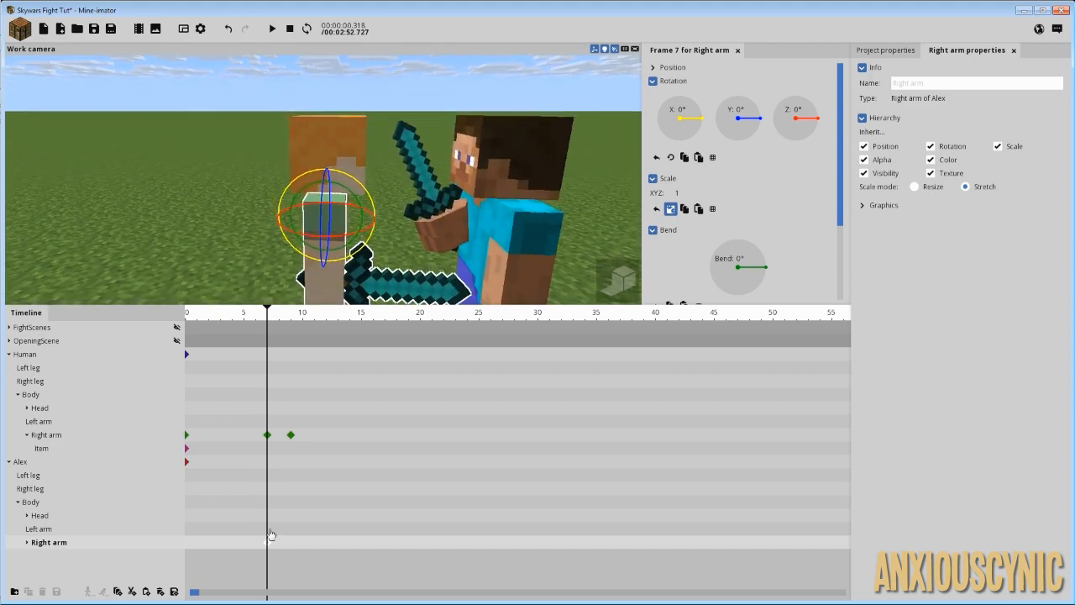
{"action": "left_click_drag", "start_coordinate": [429, 213], "coordinate": [343, 225]}
{"action": "left_click", "coordinate": [204, 543]}
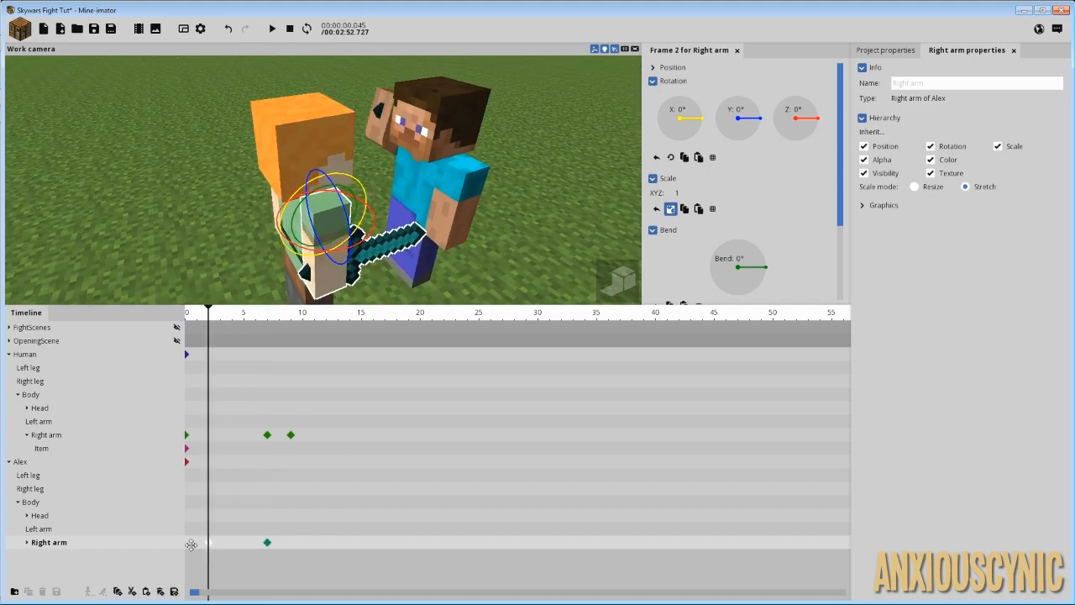
{"action": "left_click_drag", "start_coordinate": [191, 545], "coordinate": [164, 555]}
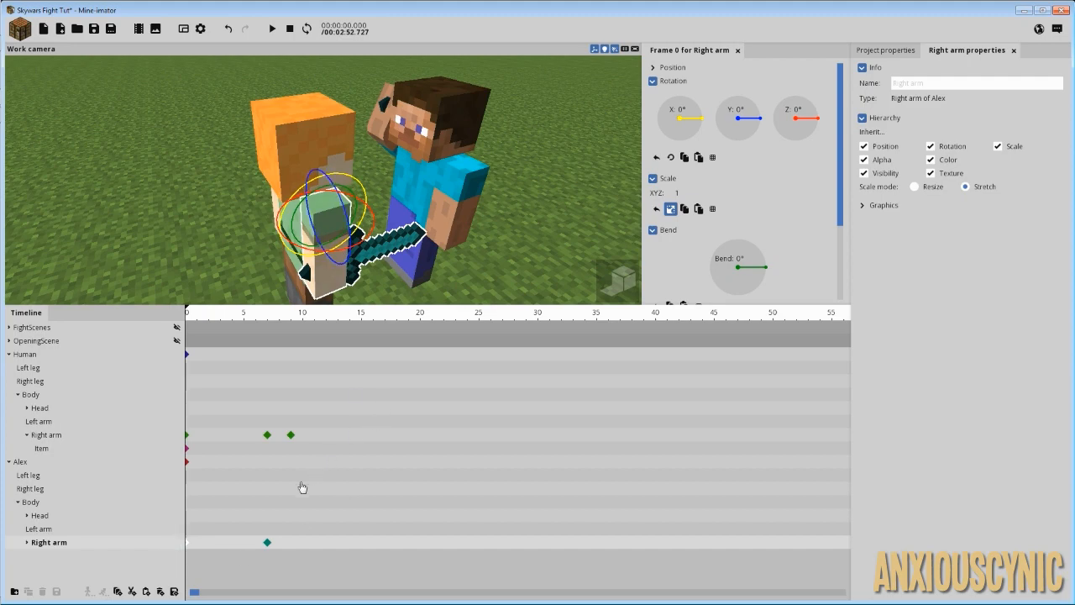
Step: Pose Alex's right arm to block at frame 7 with X rotation -50.57°, Z rotation 30.69° and bend 28.36°
{"action": "left_click", "coordinate": [267, 543]}
{"action": "right_click_drag", "start_coordinate": [460, 217], "coordinate": [438, 140]}
{"action": "scroll", "coordinate": [358, 119], "scroll_direction": "up", "scroll_amount": 6}
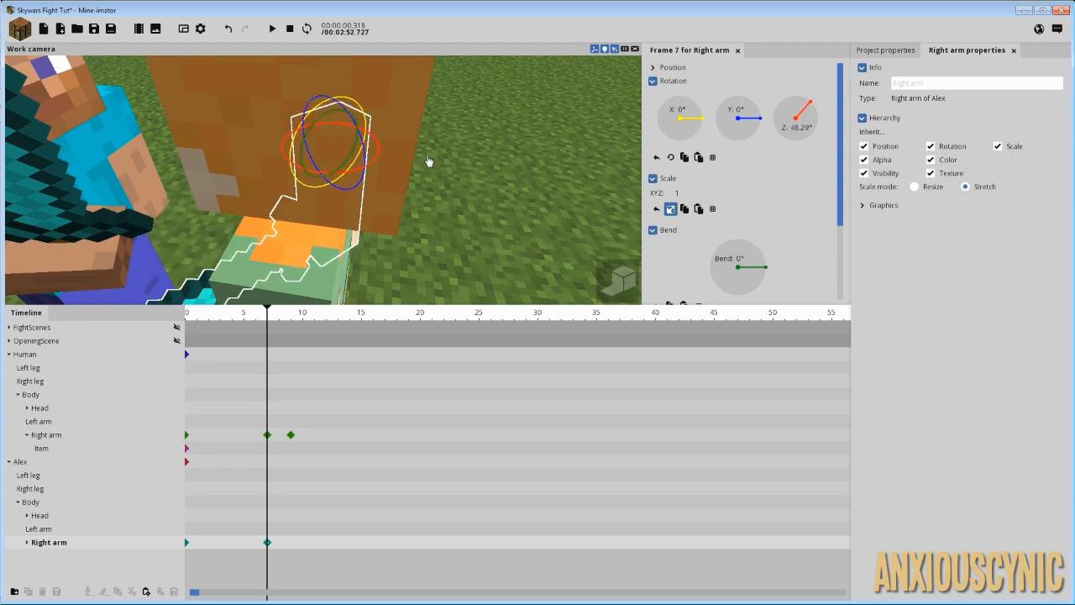
{"action": "right_click_drag", "start_coordinate": [428, 160], "coordinate": [362, 115]}
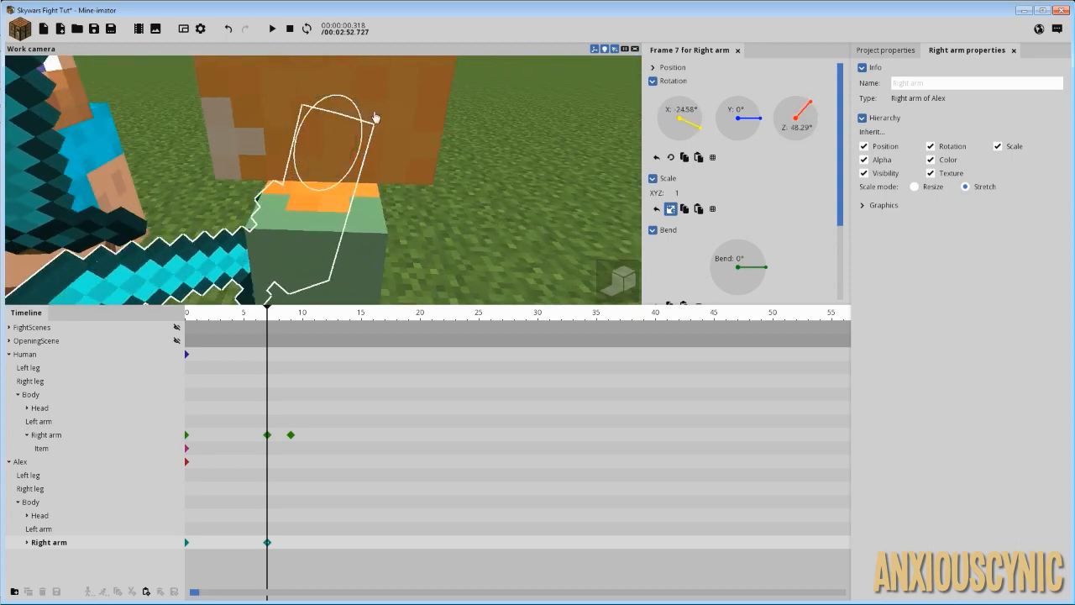
{"action": "left_click_drag", "start_coordinate": [375, 118], "coordinate": [360, 135]}
{"action": "right_click_drag", "start_coordinate": [403, 146], "coordinate": [467, 126]}
{"action": "scroll", "coordinate": [467, 125], "scroll_direction": "up", "scroll_amount": 2}
{"action": "left_click_drag", "start_coordinate": [467, 125], "coordinate": [321, 180]}
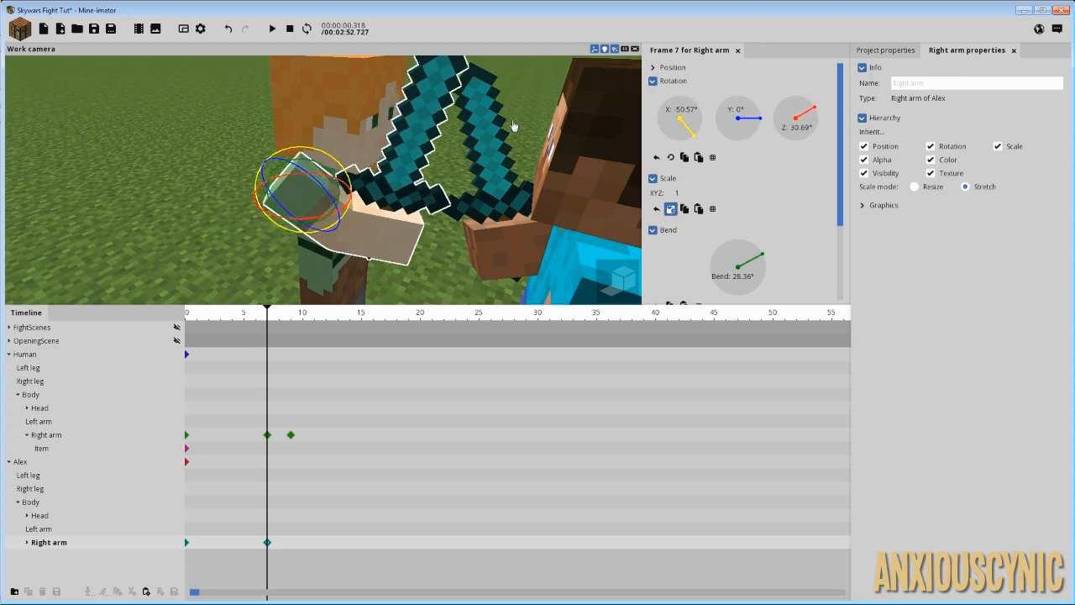
Step: Check the crossed swords from several sides and add keyframes for the human's body at frames 0 and 7
{"action": "left_click_drag", "start_coordinate": [515, 126], "coordinate": [354, 105]}
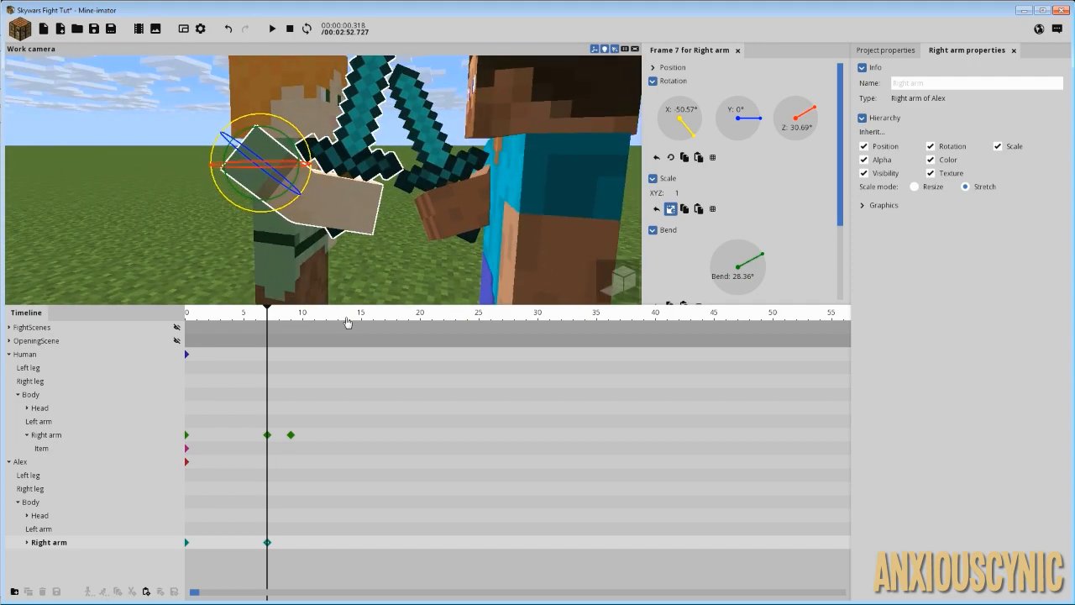
{"action": "left_click_drag", "start_coordinate": [252, 126], "coordinate": [352, 168]}
{"action": "scroll", "coordinate": [392, 170], "scroll_direction": "down", "scroll_amount": 2}
{"action": "right_click_drag", "start_coordinate": [392, 171], "coordinate": [345, 162]}
{"action": "mouse_move", "coordinate": [253, 187]}
{"action": "left_mouse_down"}
{"action": "mouse_move", "coordinate": [267, 149]}
{"action": "mouse_move", "coordinate": [254, 187]}
{"action": "left_mouse_up"}
{"action": "right_click_drag", "start_coordinate": [254, 188], "coordinate": [287, 220]}
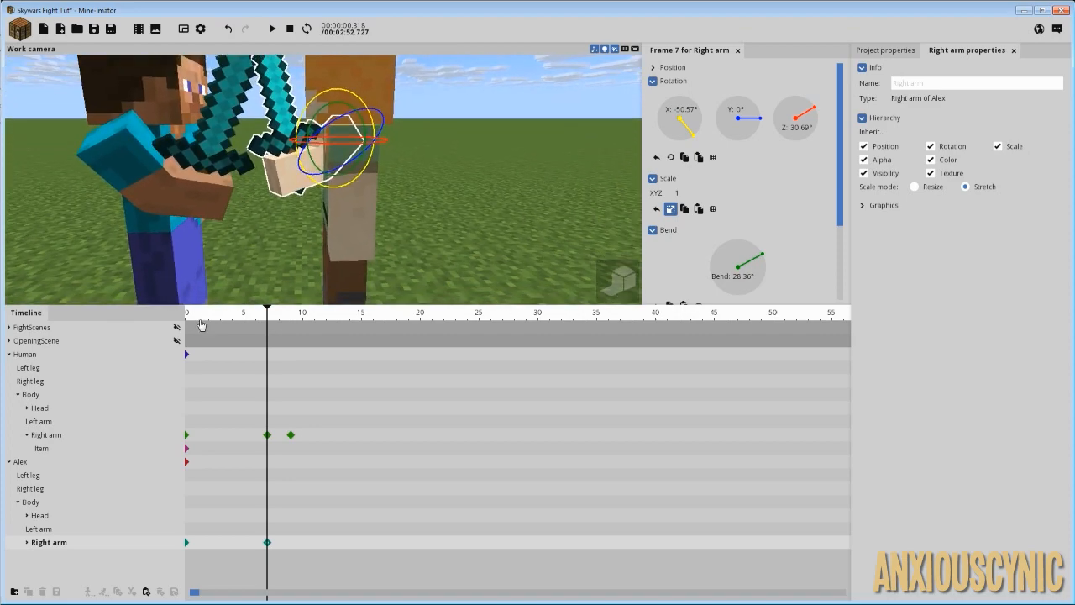
{"action": "left_click", "coordinate": [42, 394]}
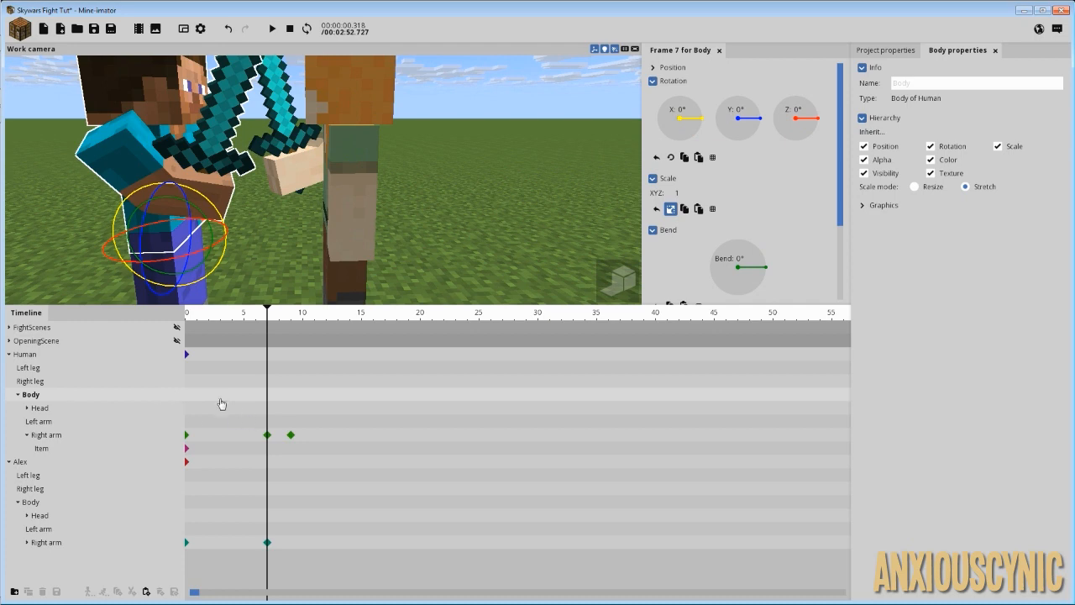
{"action": "left_click", "coordinate": [189, 397]}
{"action": "left_click", "coordinate": [267, 396]}
Step: Lean the human's body into the swing at frame 7 with an X rotation of 8° and a bend of -3°
{"action": "mouse_move", "coordinate": [355, 213]}
{"action": "left_mouse_down"}
{"action": "mouse_move", "coordinate": [376, 238]}
{"action": "mouse_move", "coordinate": [370, 199]}
{"action": "left_mouse_up"}
{"action": "scroll", "coordinate": [369, 197], "scroll_direction": "down", "scroll_amount": 4}
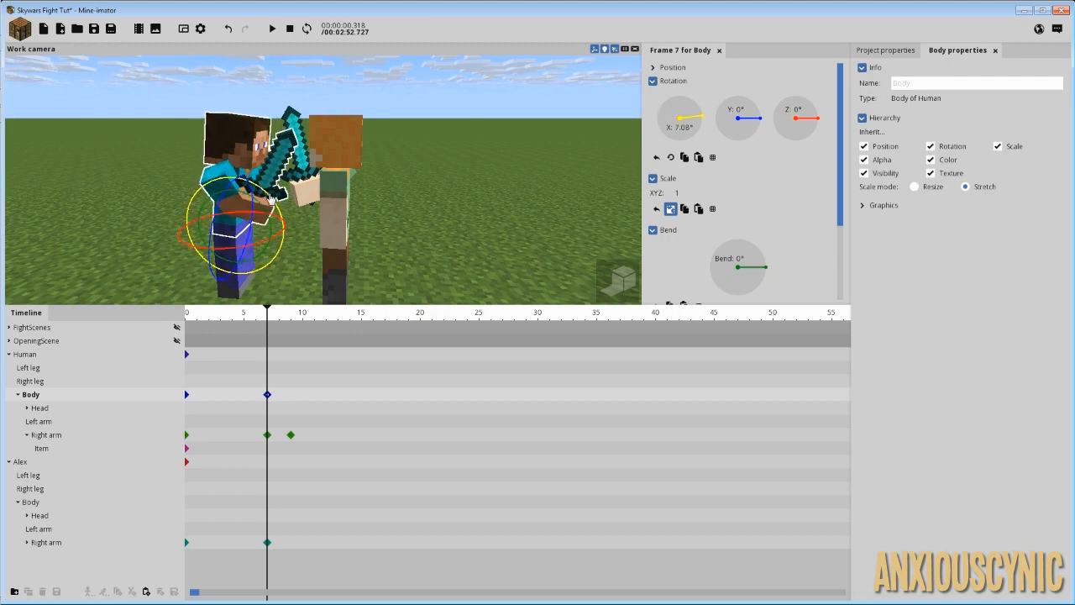
{"action": "scroll", "coordinate": [324, 179], "scroll_direction": "up", "scroll_amount": 5}
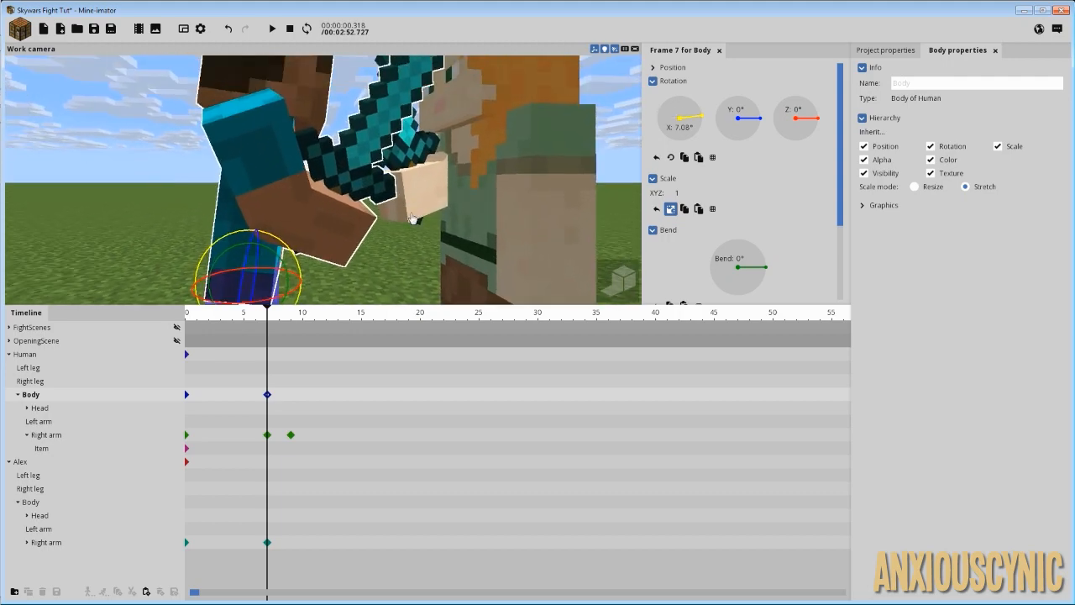
{"action": "left_click_drag", "start_coordinate": [430, 197], "coordinate": [398, 196]}
{"action": "scroll", "coordinate": [426, 196], "scroll_direction": "down", "scroll_amount": 2}
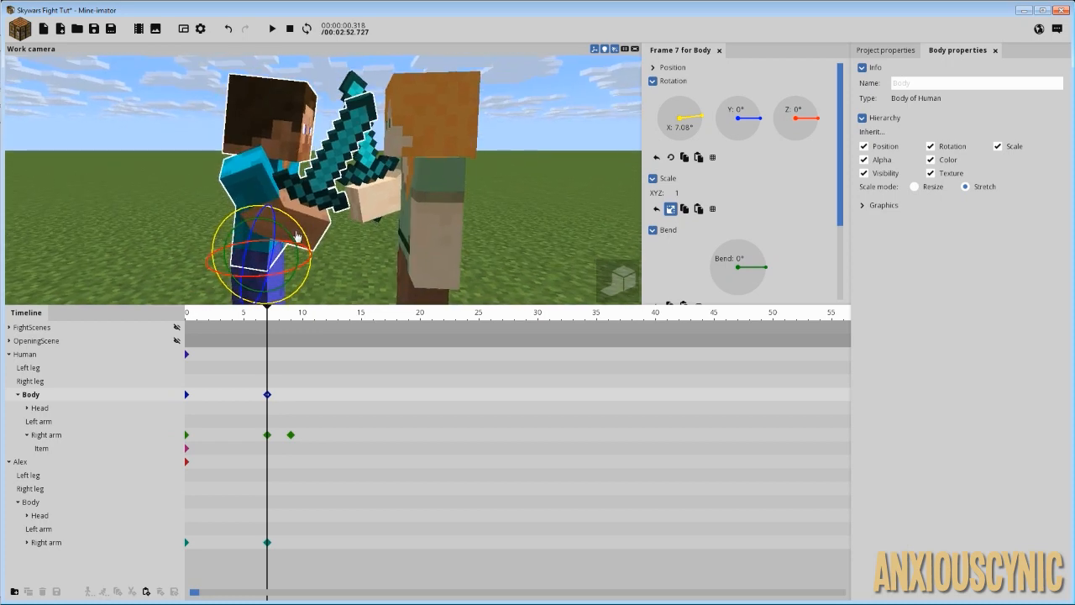
{"action": "left_click_drag", "start_coordinate": [294, 238], "coordinate": [296, 234]}
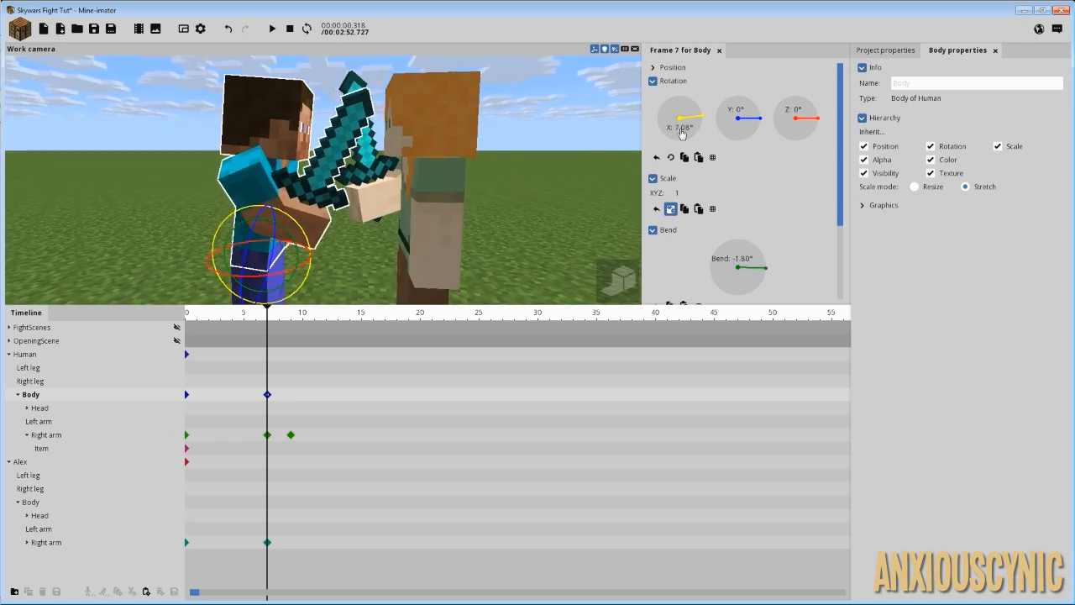
{"action": "left_click_drag", "start_coordinate": [682, 130], "coordinate": [681, 127]}
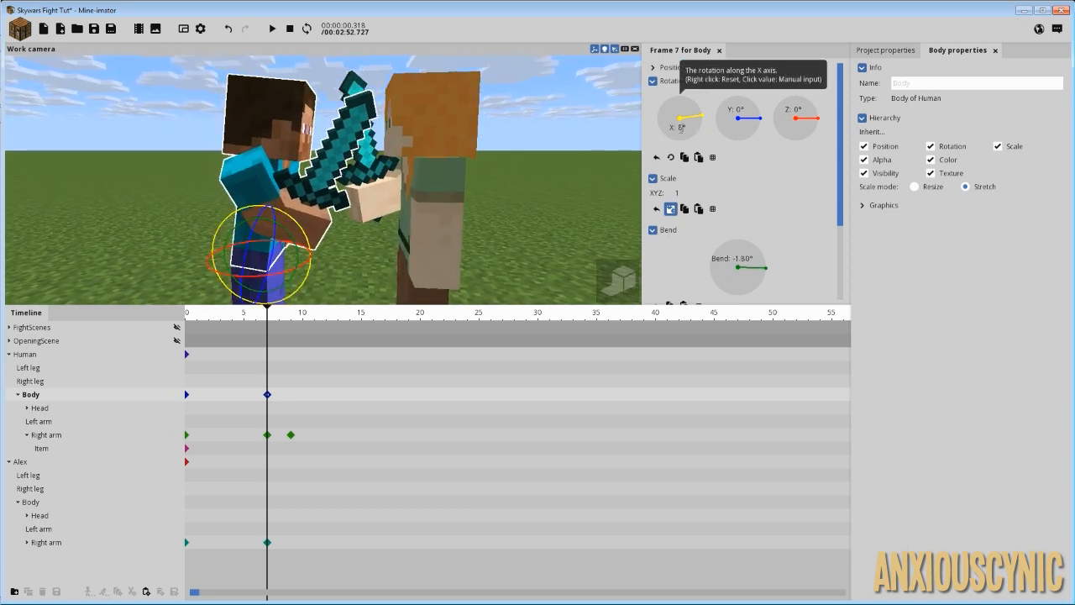
{"action": "left_click", "coordinate": [743, 258]}
{"action": "type", "text": "-2"}
{"action": "key", "text": "Return"}
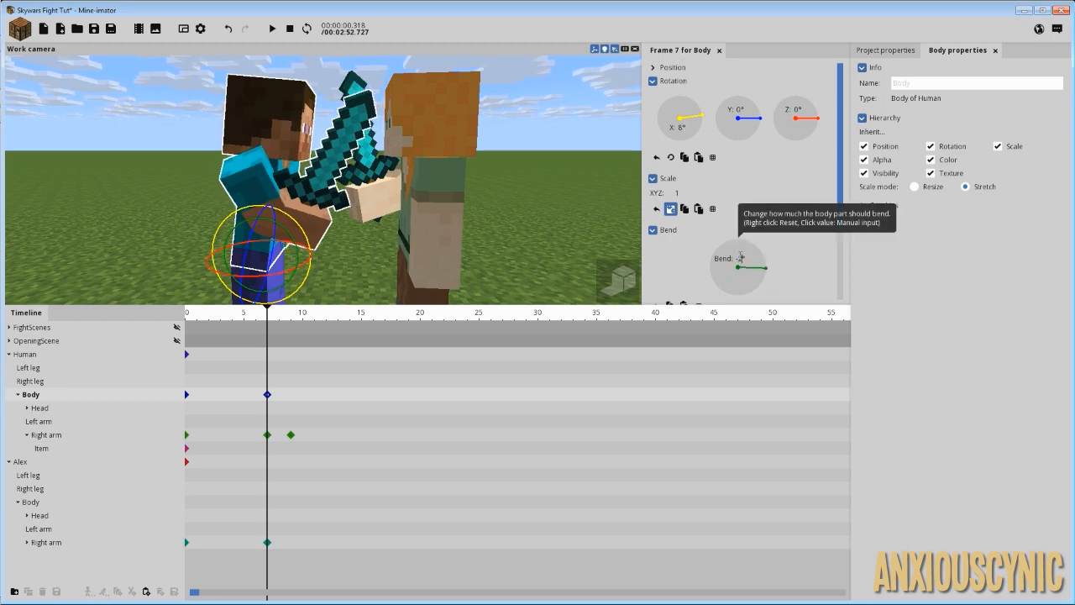
{"action": "right_click_drag", "start_coordinate": [353, 198], "coordinate": [353, 198]}
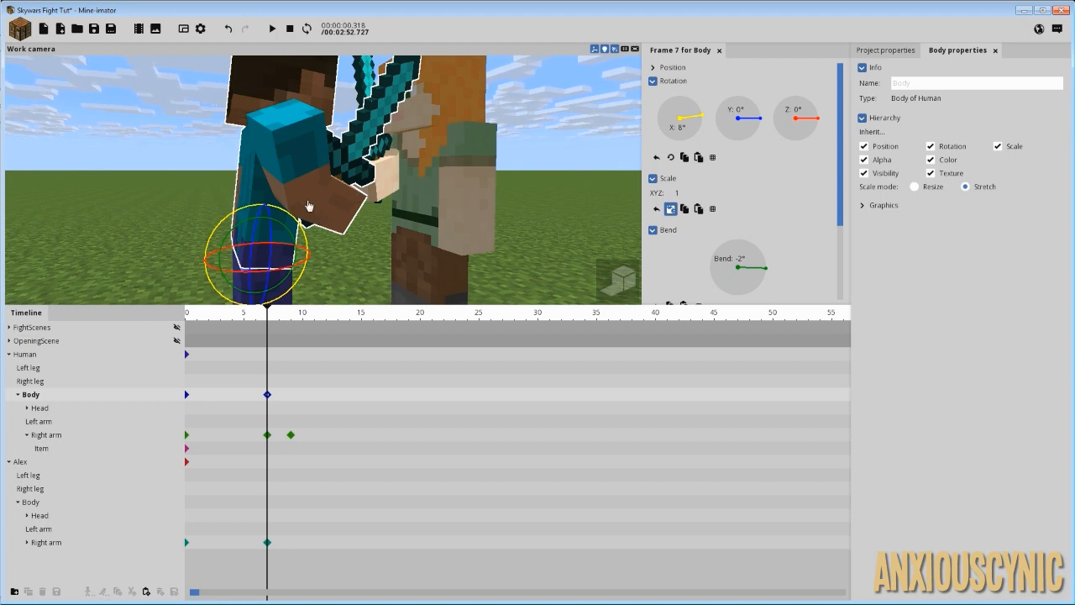
{"action": "right_click_drag", "start_coordinate": [360, 210], "coordinate": [319, 172]}
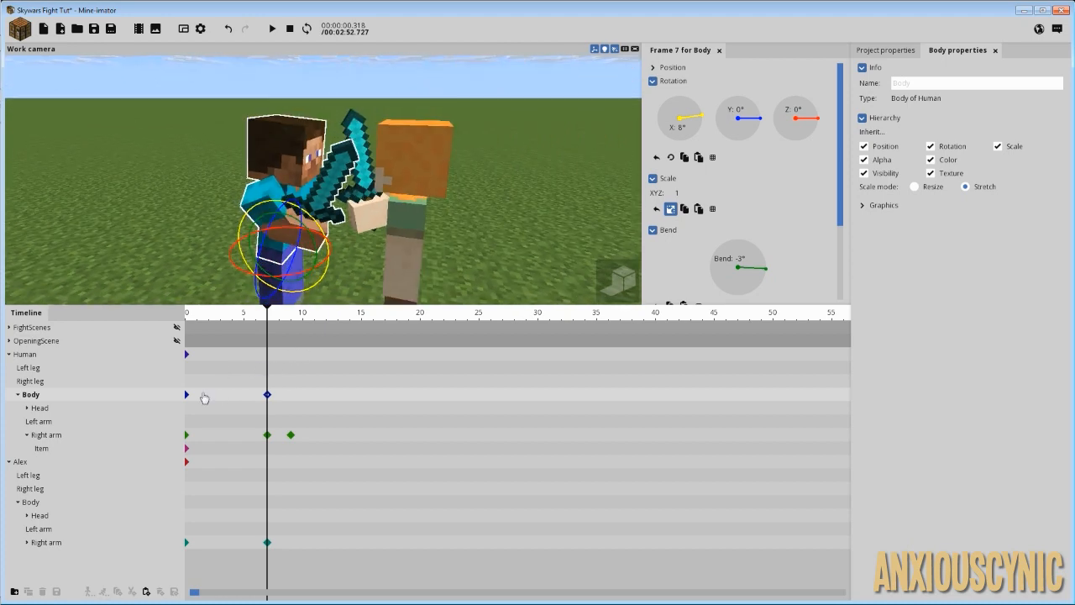
Step: Key the human's head at frames 0 and 7, tilting it to an X rotation of -3.62° at frame 7
{"action": "left_click", "coordinate": [200, 410]}
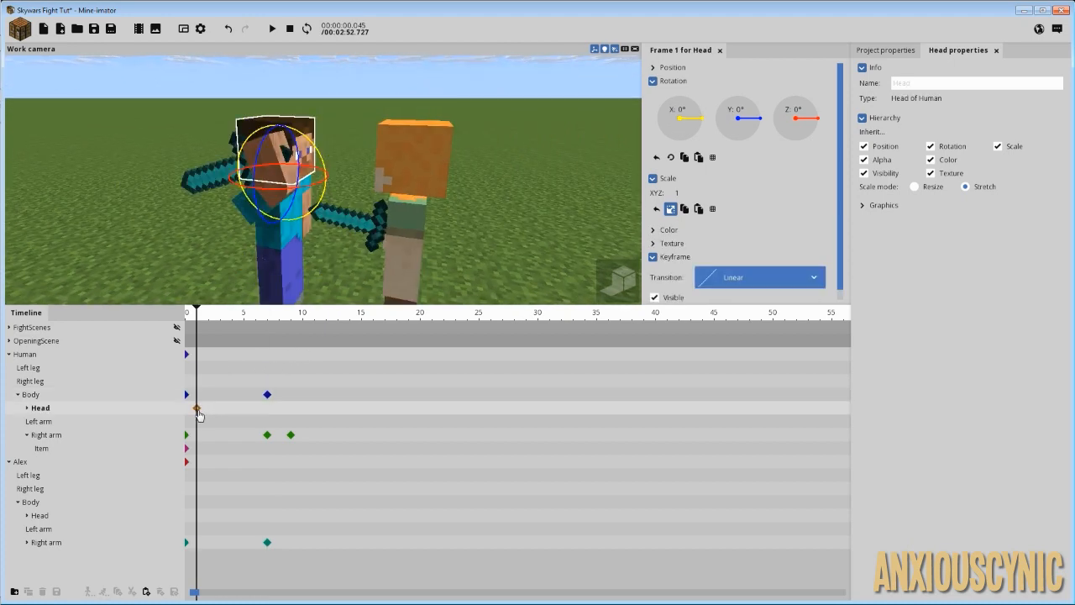
{"action": "left_click", "coordinate": [268, 410]}
{"action": "left_click_drag", "start_coordinate": [386, 167], "coordinate": [387, 166]}
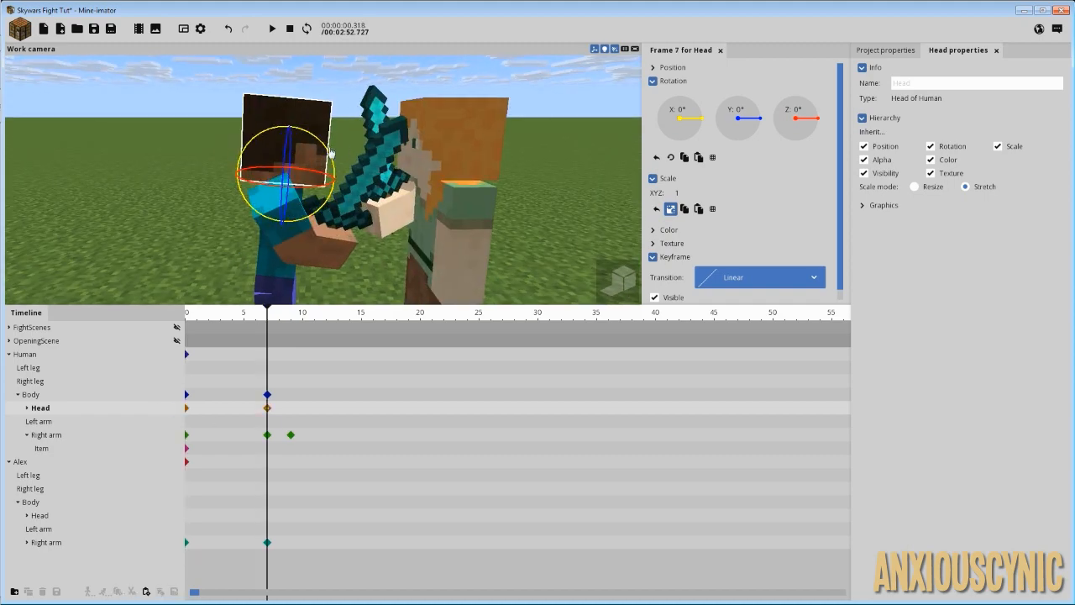
{"action": "left_click_drag", "start_coordinate": [324, 148], "coordinate": [323, 146]}
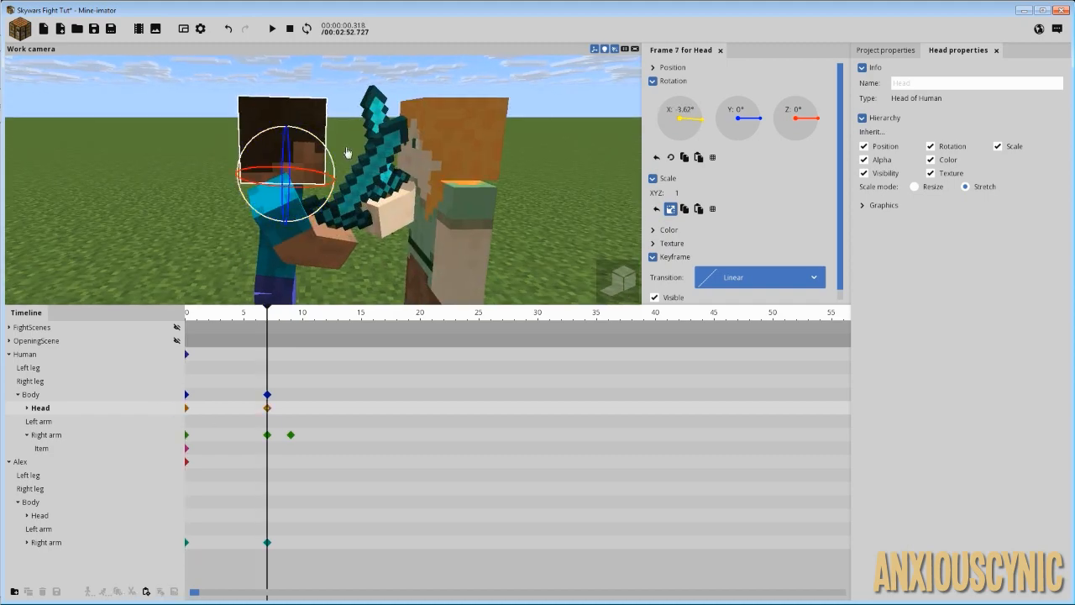
{"action": "left_click_drag", "start_coordinate": [432, 192], "coordinate": [432, 191]}
Step: Twist the human's body at frame 7 by setting its Z rotation to 5°
{"action": "left_click_drag", "start_coordinate": [490, 229], "coordinate": [386, 172]}
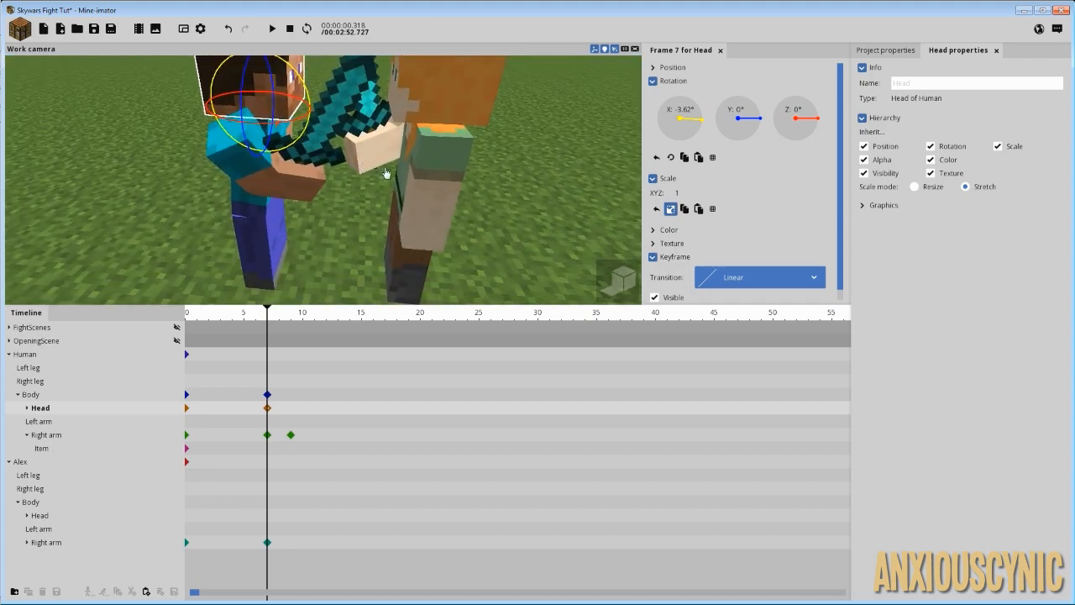
{"action": "left_click", "coordinate": [267, 394]}
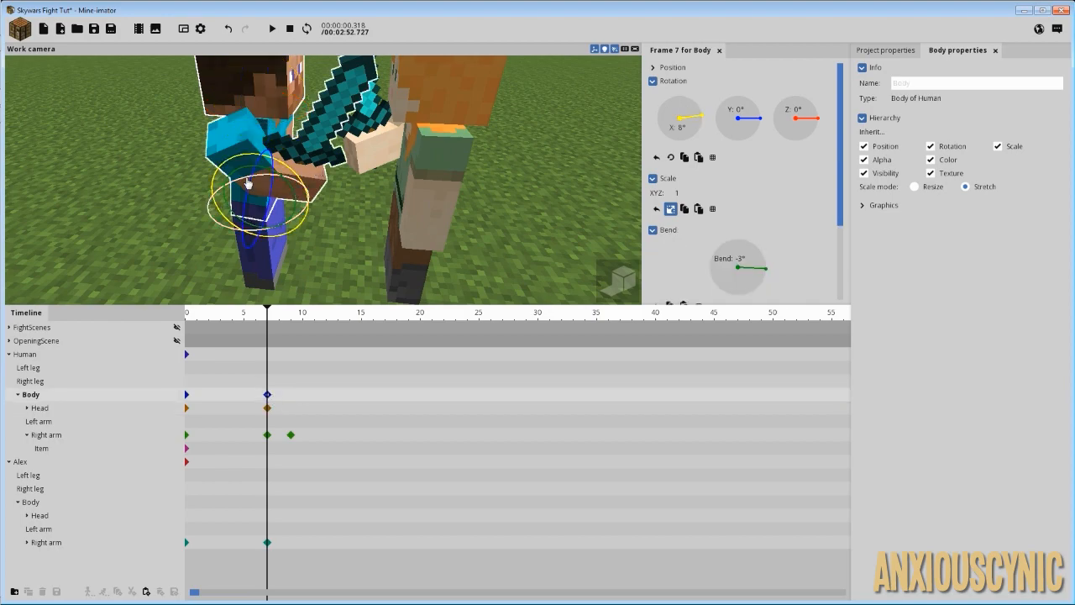
{"action": "left_click_drag", "start_coordinate": [248, 182], "coordinate": [241, 182]}
{"action": "left_click_drag", "start_coordinate": [413, 135], "coordinate": [413, 135]}
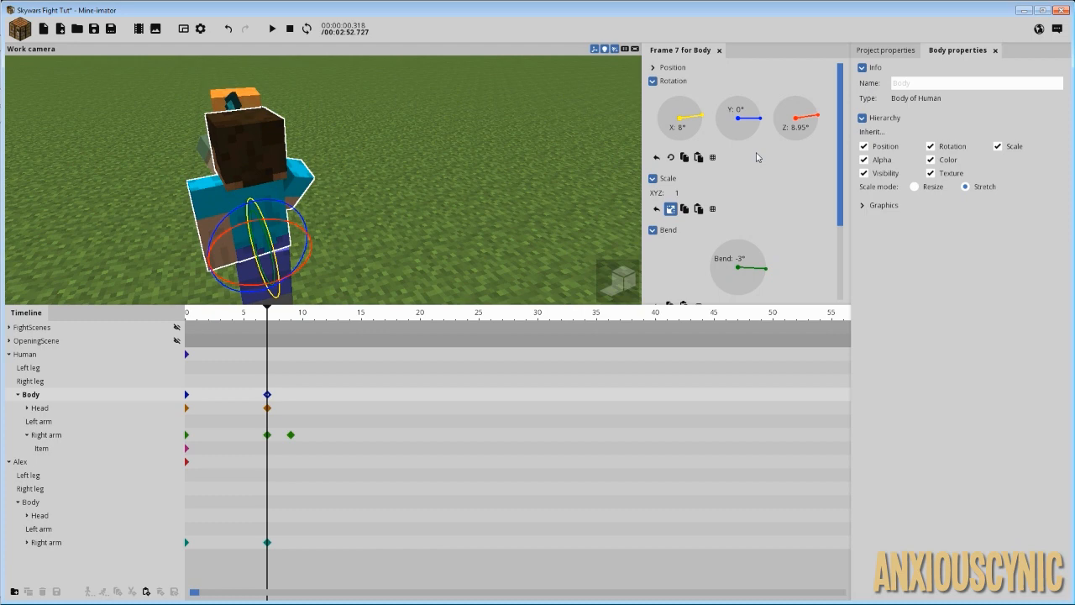
{"action": "left_click", "coordinate": [807, 130]}
{"action": "type", "text": "5"}
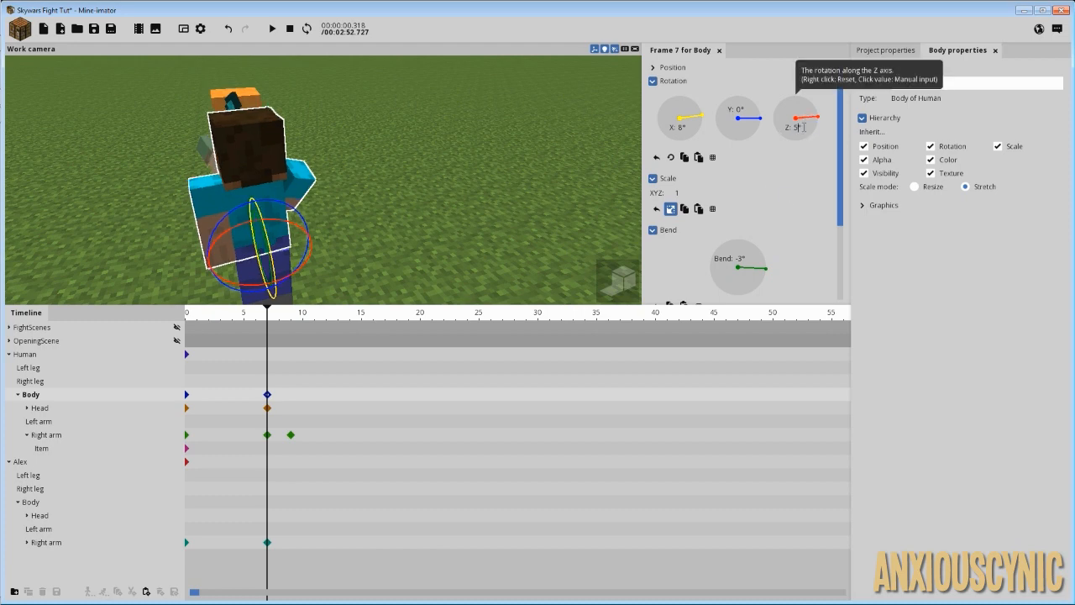
Step: Counter-rotate the human's head at frame 7 to a Z rotation of -5°
{"action": "left_click", "coordinate": [259, 154]}
{"action": "left_click_drag", "start_coordinate": [324, 151], "coordinate": [296, 154]}
{"action": "scroll", "coordinate": [324, 151], "scroll_direction": "up", "scroll_amount": 3}
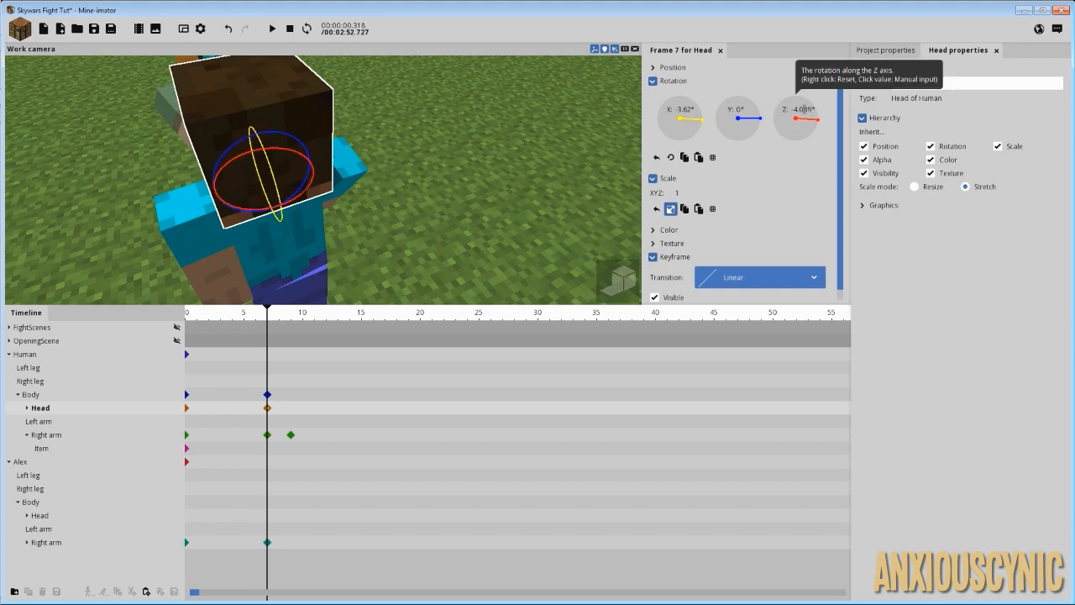
{"action": "type", "text": "-5"}
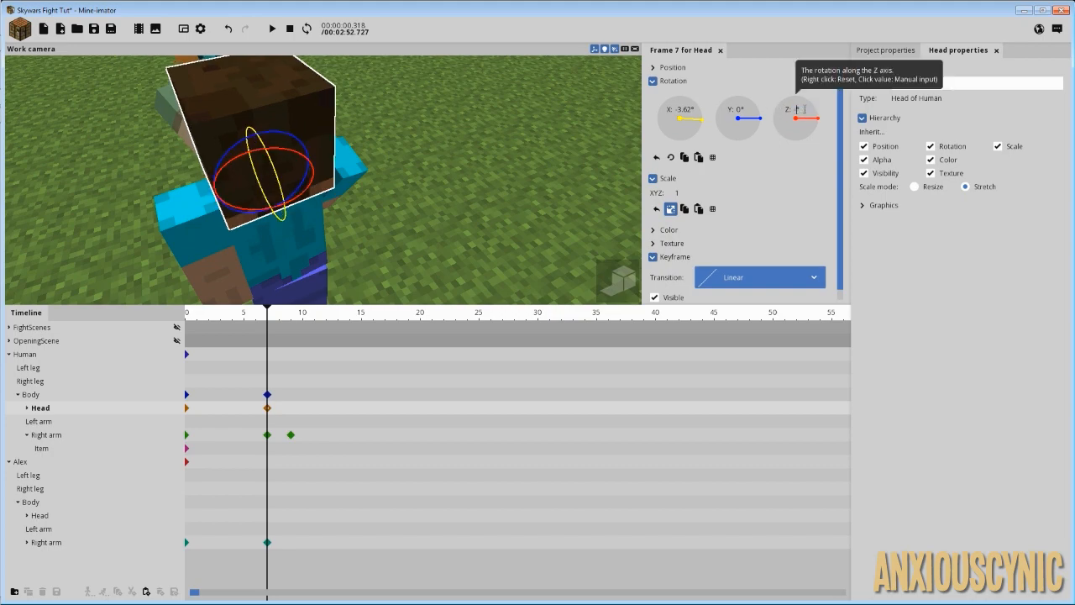
Step: Tilt the human's head sideways at frame 7 to a Y rotation of 1°
{"action": "left_click_drag", "start_coordinate": [522, 133], "coordinate": [522, 133]}
{"action": "left_click_drag", "start_coordinate": [429, 144], "coordinate": [442, 132]}
{"action": "scroll", "coordinate": [442, 133], "scroll_direction": "down", "scroll_amount": 3}
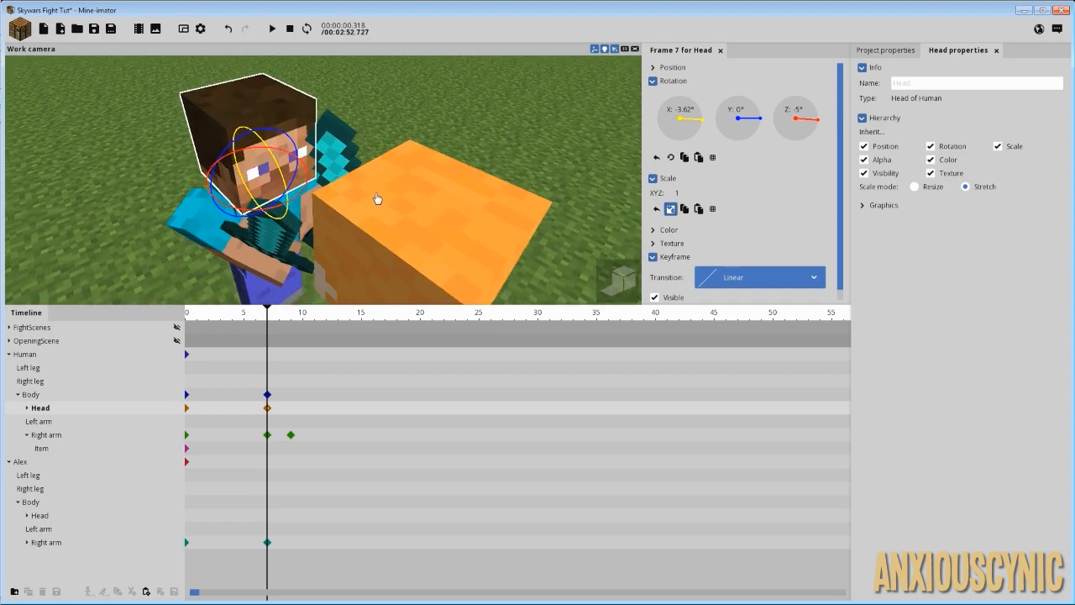
{"action": "left_click_drag", "start_coordinate": [419, 190], "coordinate": [419, 190]}
{"action": "left_click_drag", "start_coordinate": [275, 137], "coordinate": [274, 134]}
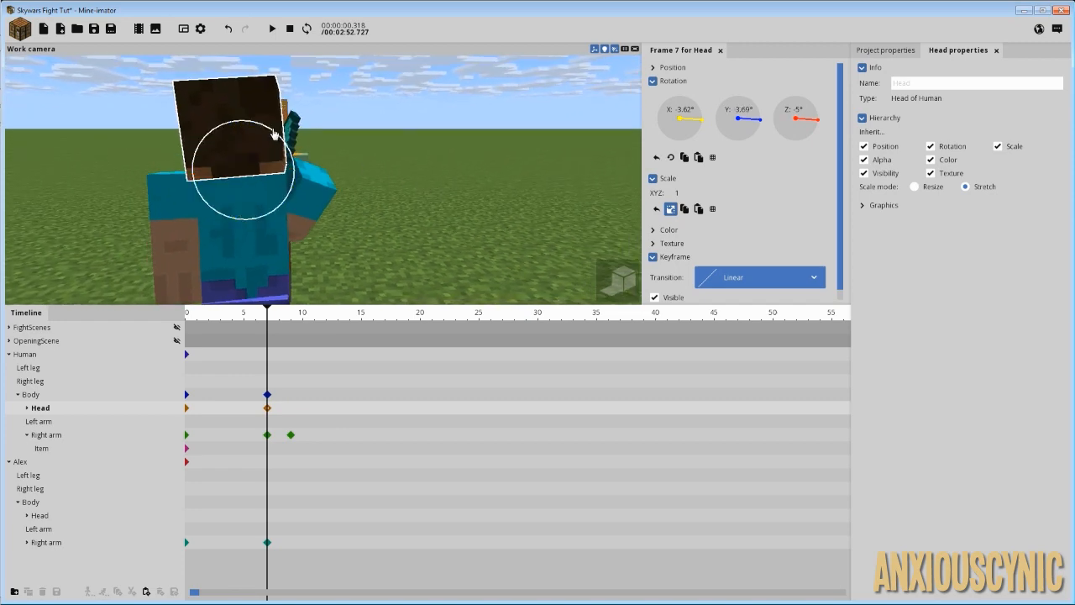
{"action": "left_click", "coordinate": [740, 111]}
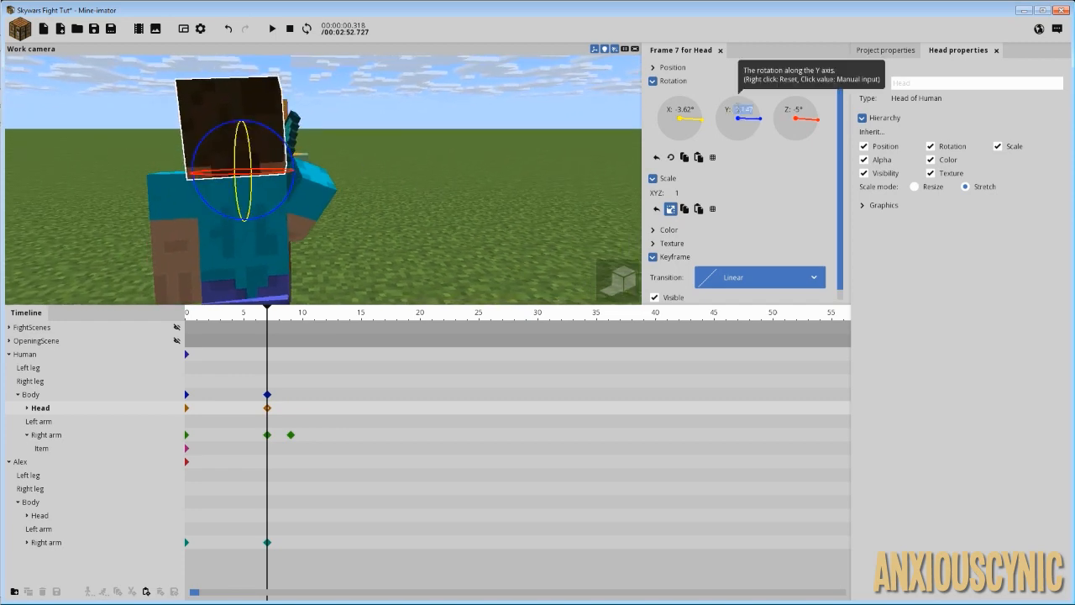
{"action": "type", "text": "-1"}
{"action": "left_click_drag", "start_coordinate": [413, 130], "coordinate": [413, 130]}
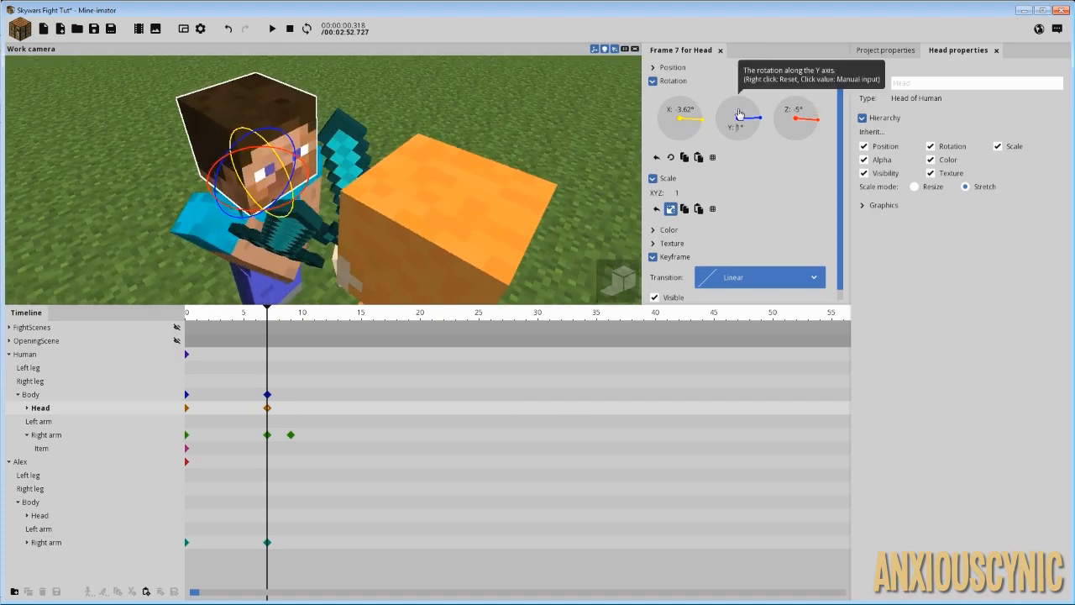
Step: Add a frame 7 keyframe to Alex's body and set its Z rotation to 5°
{"action": "left_click_drag", "start_coordinate": [511, 138], "coordinate": [511, 138]}
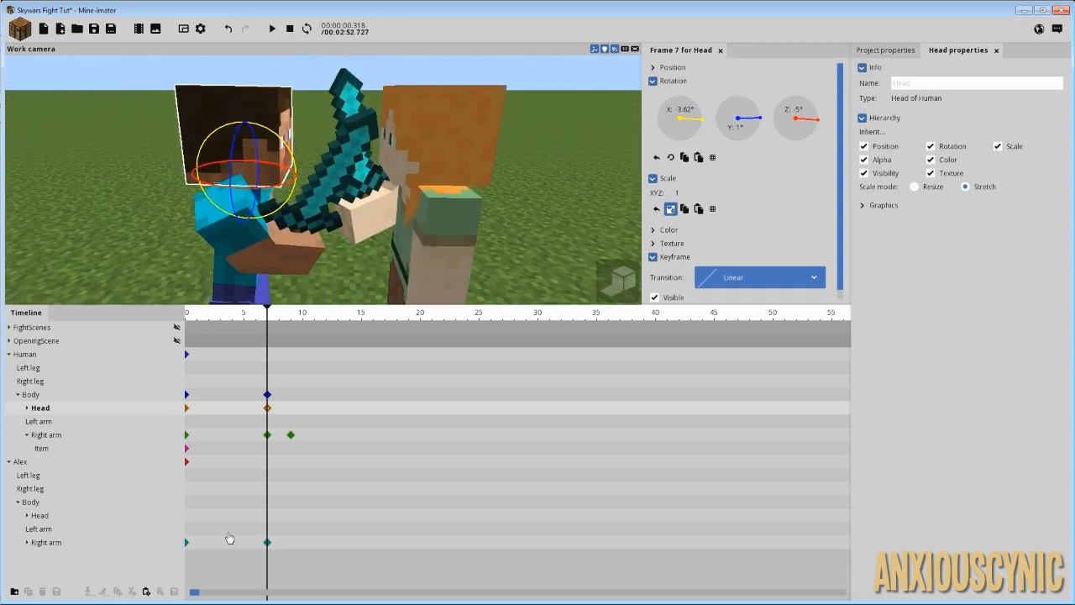
{"action": "left_click", "coordinate": [265, 502]}
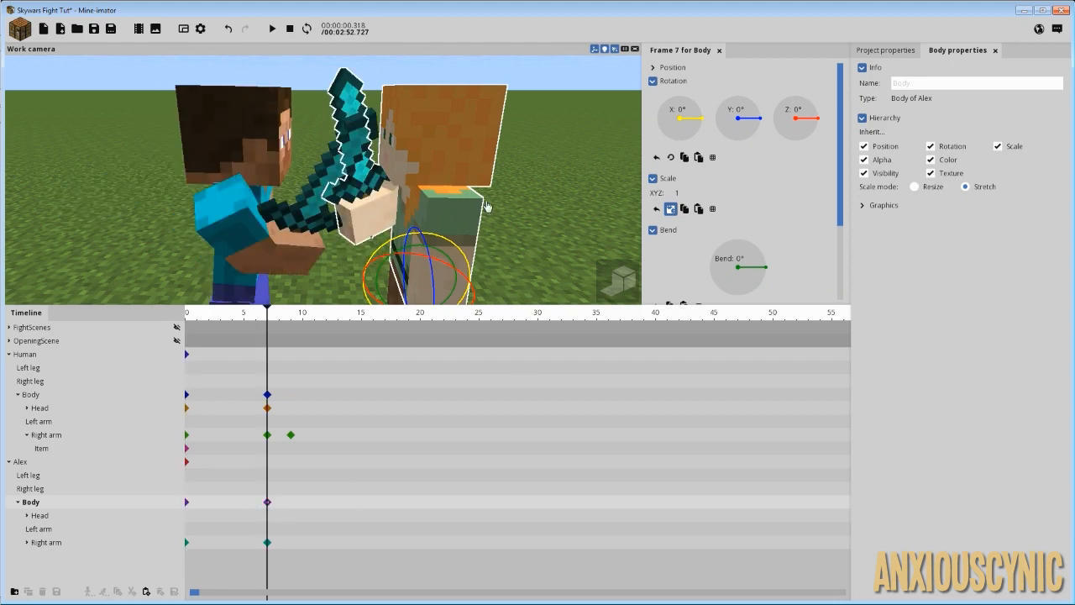
{"action": "left_click_drag", "start_coordinate": [487, 207], "coordinate": [477, 207]}
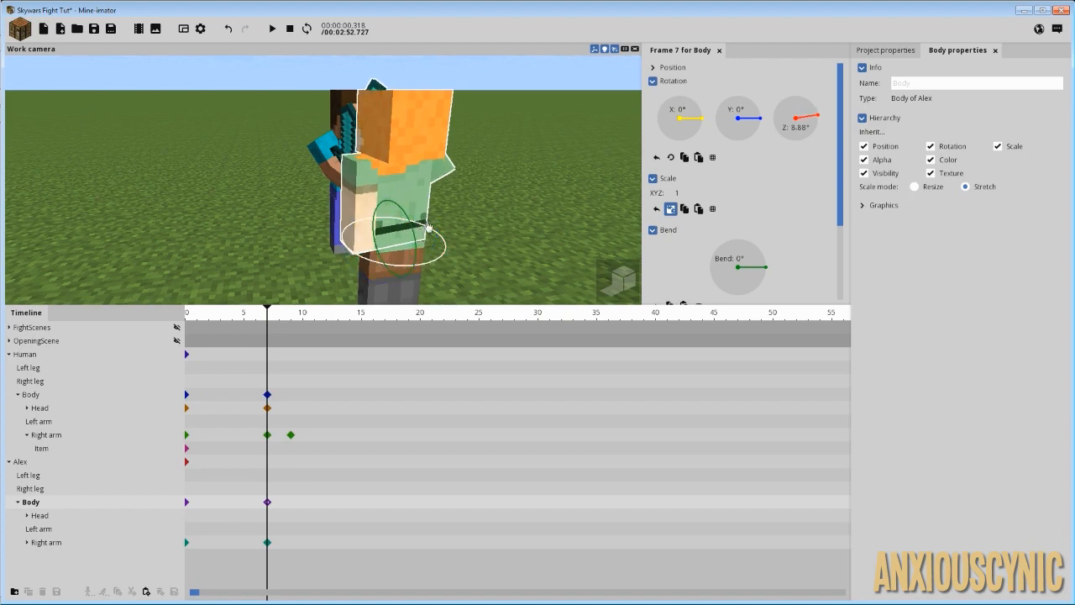
{"action": "type", "text": "5"}
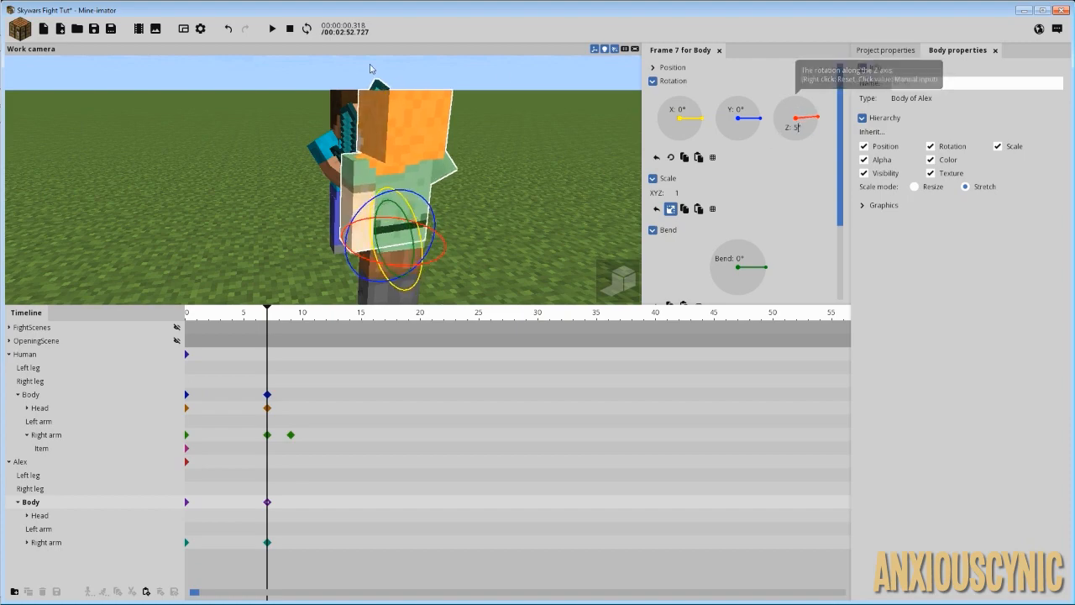
{"action": "left_click_drag", "start_coordinate": [372, 71], "coordinate": [404, 70]}
Step: Rotate Alex's right arm at frame 7 to about -75° around the Y axis
{"action": "mouse_move", "coordinate": [352, 189]}
{"action": "left_mouse_down"}
{"action": "mouse_move", "coordinate": [329, 194]}
{"action": "mouse_move", "coordinate": [352, 189]}
{"action": "left_mouse_up"}
{"action": "left_click", "coordinate": [352, 189]}
{"action": "left_click_drag", "start_coordinate": [540, 149], "coordinate": [454, 159]}
{"action": "scroll", "coordinate": [533, 144], "scroll_direction": "up", "scroll_amount": 3}
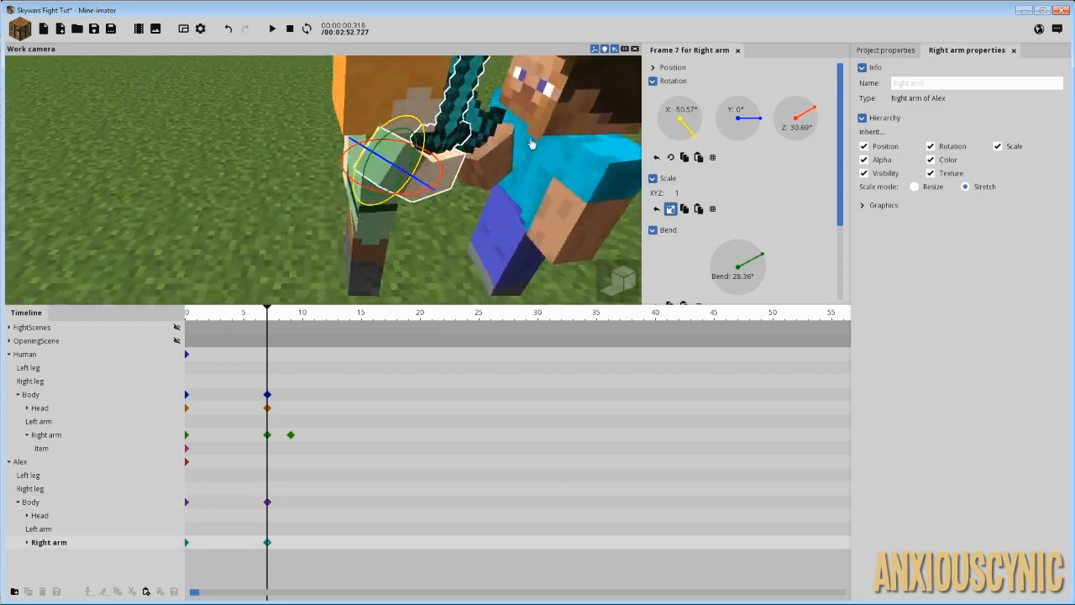
{"action": "left_click_drag", "start_coordinate": [532, 144], "coordinate": [504, 109]}
{"action": "mouse_move", "coordinate": [391, 217]}
{"action": "left_mouse_down"}
{"action": "mouse_move", "coordinate": [369, 186]}
{"action": "mouse_move", "coordinate": [332, 183]}
{"action": "mouse_move", "coordinate": [390, 218]}
{"action": "left_mouse_up"}
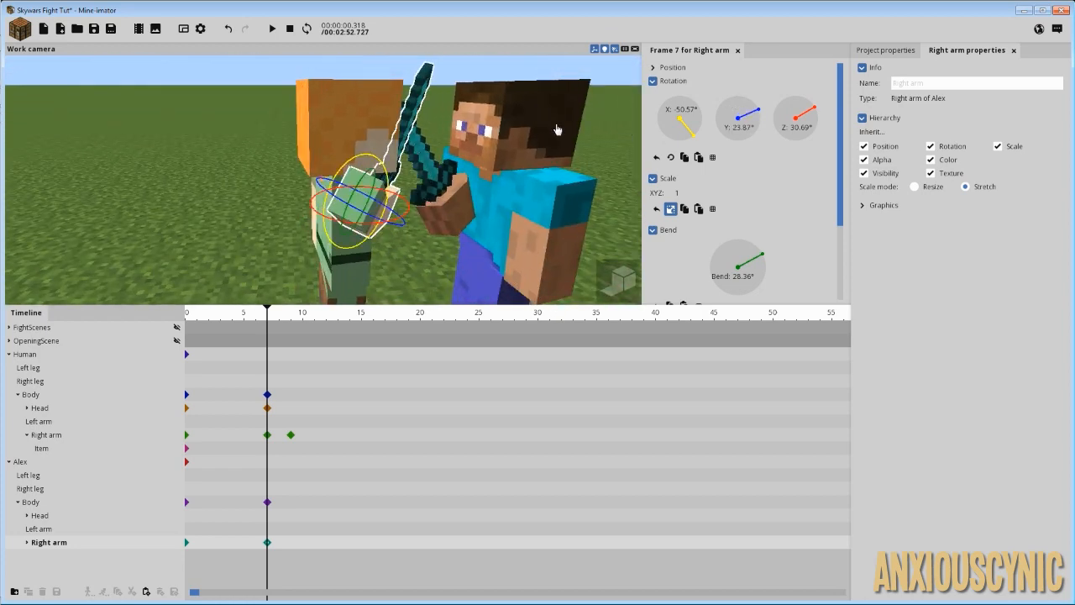
{"action": "left_click_drag", "start_coordinate": [557, 130], "coordinate": [413, 195]}
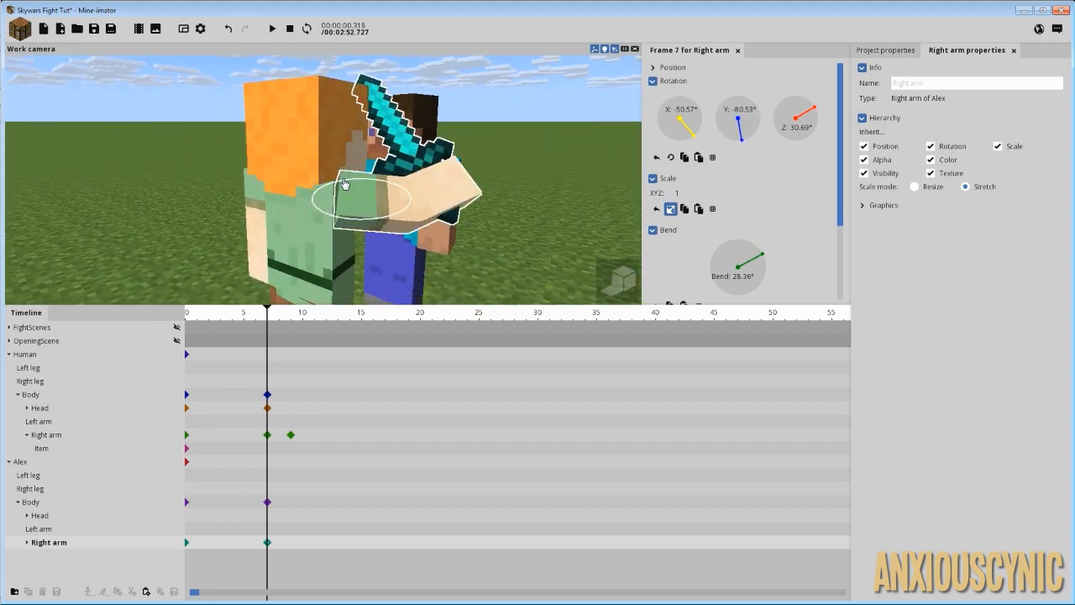
{"action": "left_click_drag", "start_coordinate": [348, 184], "coordinate": [273, 217]}
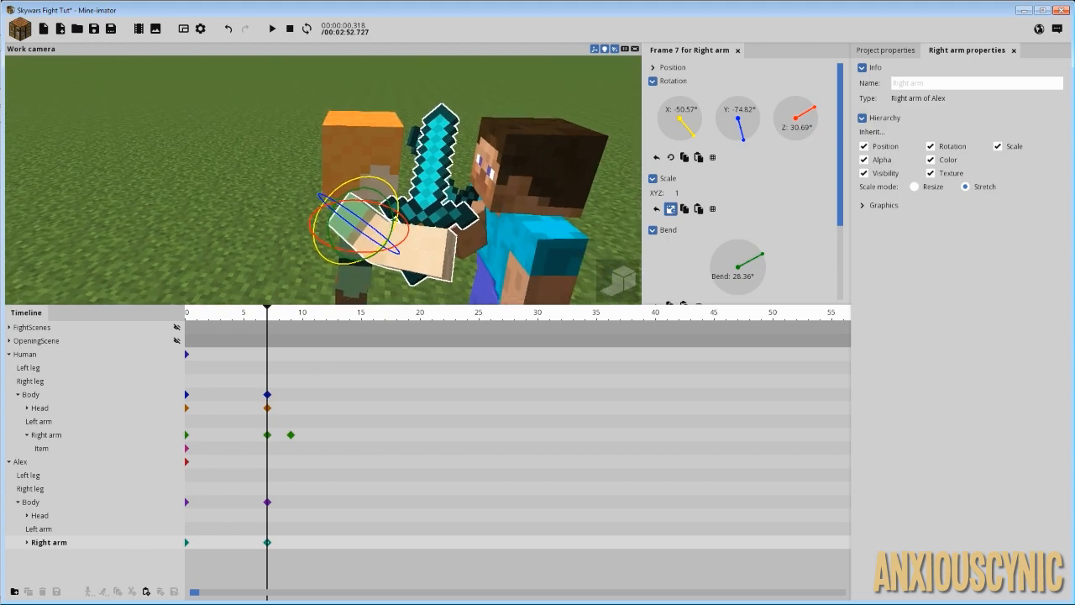
Step: Rotate Alex's right arm at frame 7 to about 64° around Z and about -21° around X
{"action": "left_click_drag", "start_coordinate": [273, 217], "coordinate": [467, 183]}
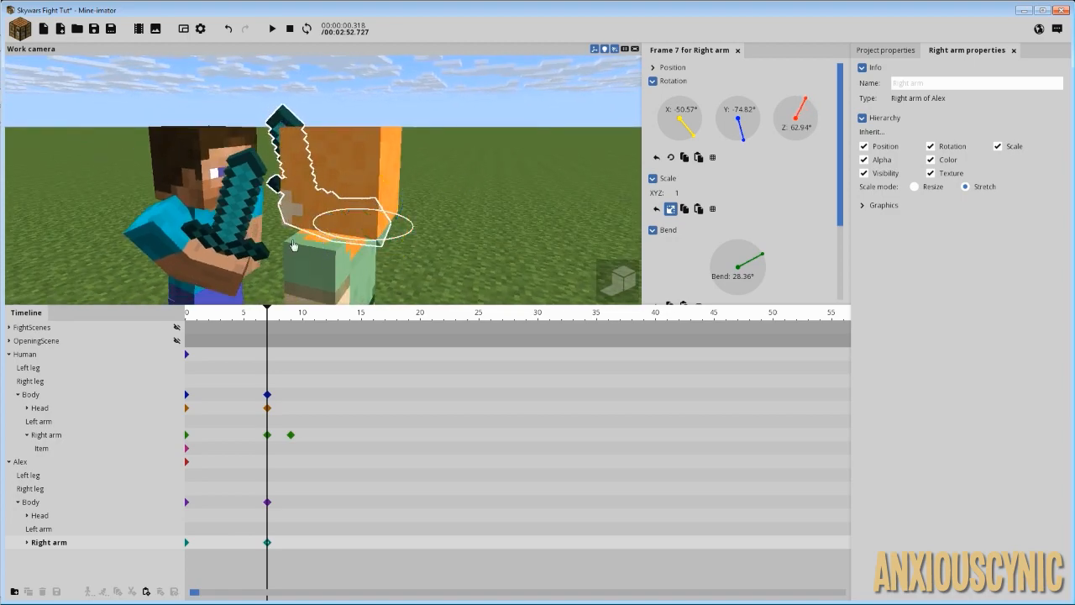
{"action": "left_click_drag", "start_coordinate": [399, 168], "coordinate": [180, 164]}
{"action": "left_click_drag", "start_coordinate": [462, 136], "coordinate": [468, 125]}
{"action": "right_click_drag", "start_coordinate": [468, 125], "coordinate": [527, 170]}
{"action": "mouse_move", "coordinate": [328, 121]}
{"action": "left_mouse_down"}
{"action": "mouse_move", "coordinate": [290, 122]}
{"action": "mouse_move", "coordinate": [338, 111]}
{"action": "mouse_move", "coordinate": [329, 121]}
{"action": "left_mouse_up"}
{"action": "left_click_drag", "start_coordinate": [405, 145], "coordinate": [410, 147]}
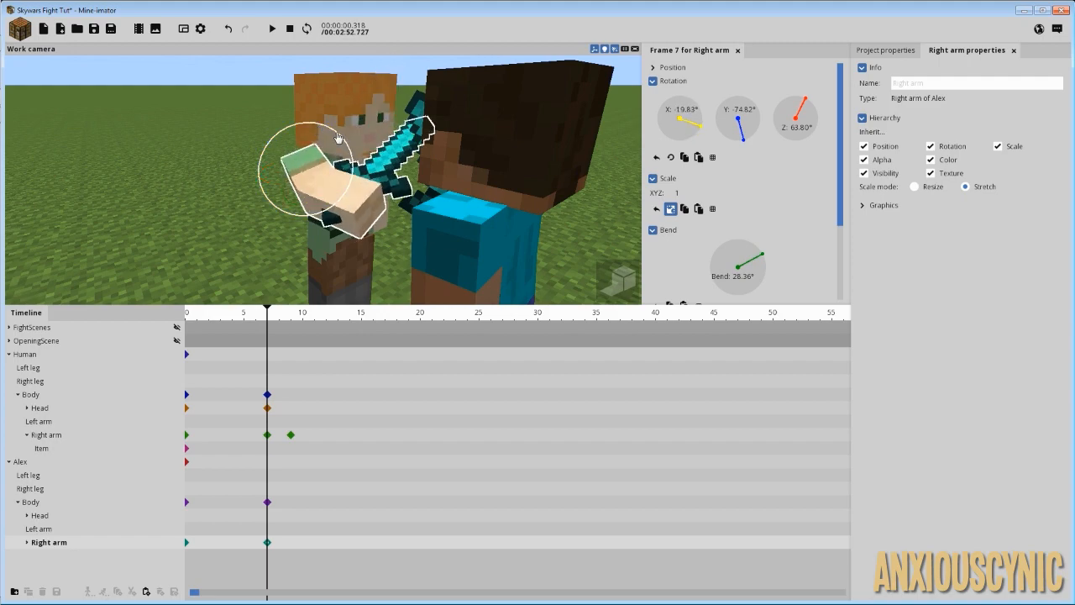
{"action": "left_click_drag", "start_coordinate": [474, 134], "coordinate": [361, 124]}
Step: Examine the crossed swords at frame 7 from several angles and play the swing from frame 0
{"action": "scroll", "coordinate": [467, 148], "scroll_direction": "up", "scroll_amount": 4}
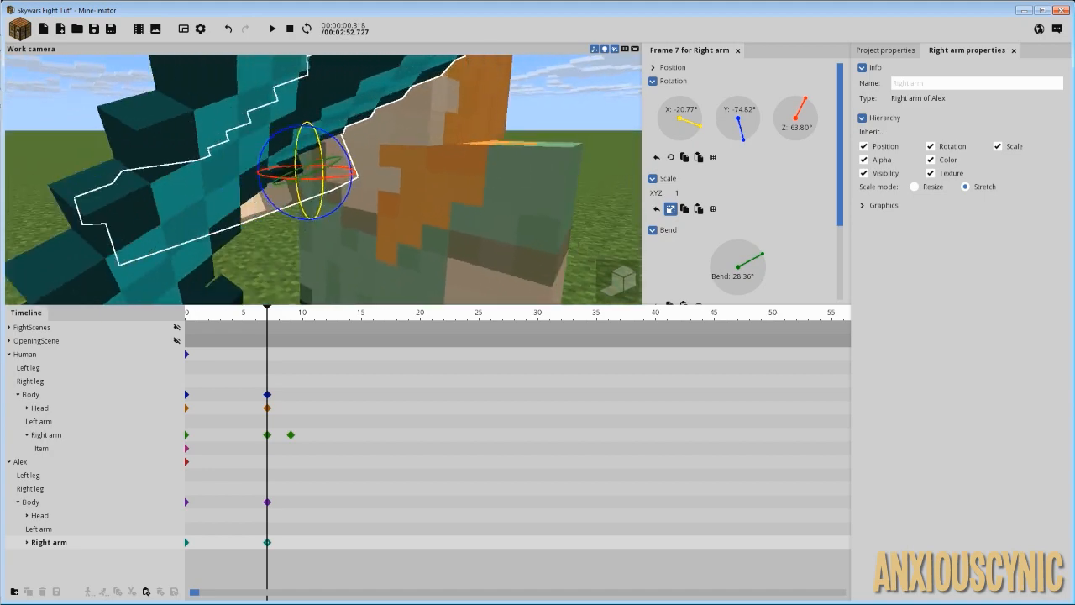
{"action": "scroll", "coordinate": [439, 142], "scroll_direction": "down", "scroll_amount": 3}
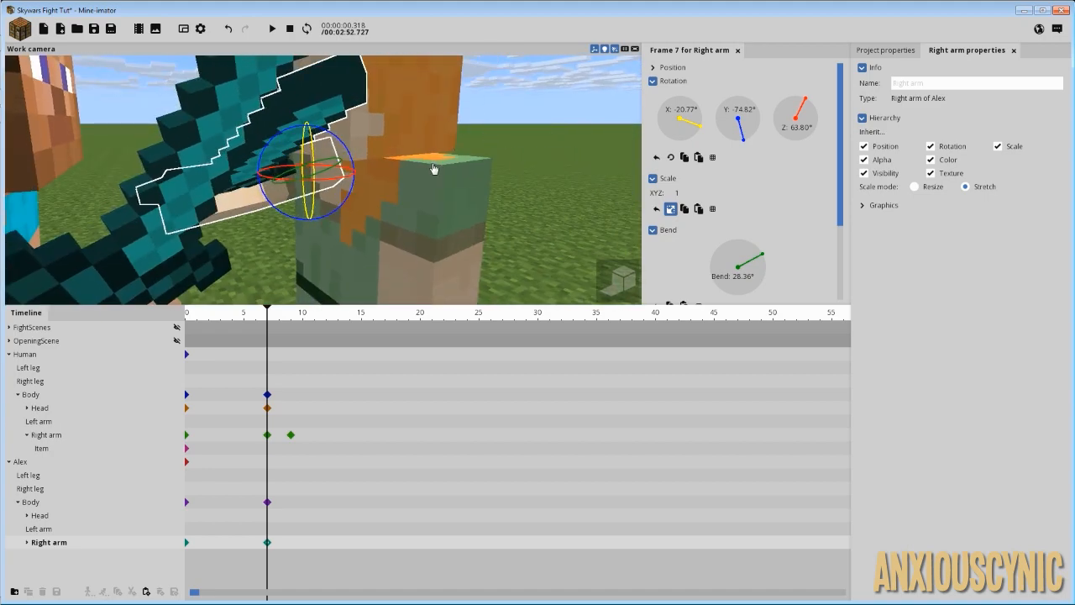
{"action": "left_click_drag", "start_coordinate": [434, 171], "coordinate": [476, 161]}
{"action": "scroll", "coordinate": [476, 162], "scroll_direction": "down", "scroll_amount": 5}
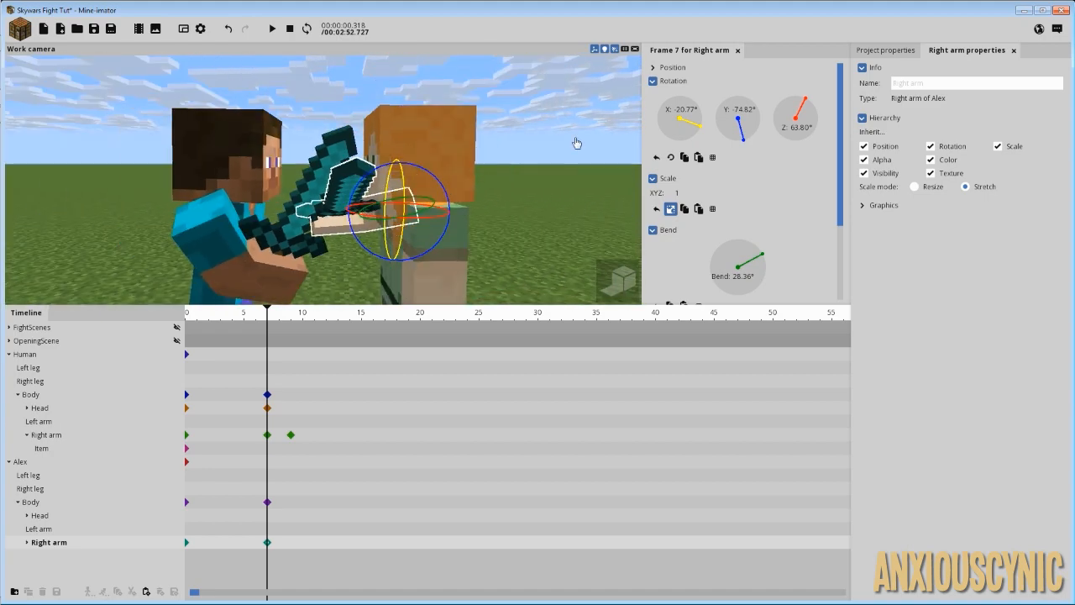
{"action": "right_click_drag", "start_coordinate": [577, 142], "coordinate": [567, 168]}
{"action": "key", "text": "space"}
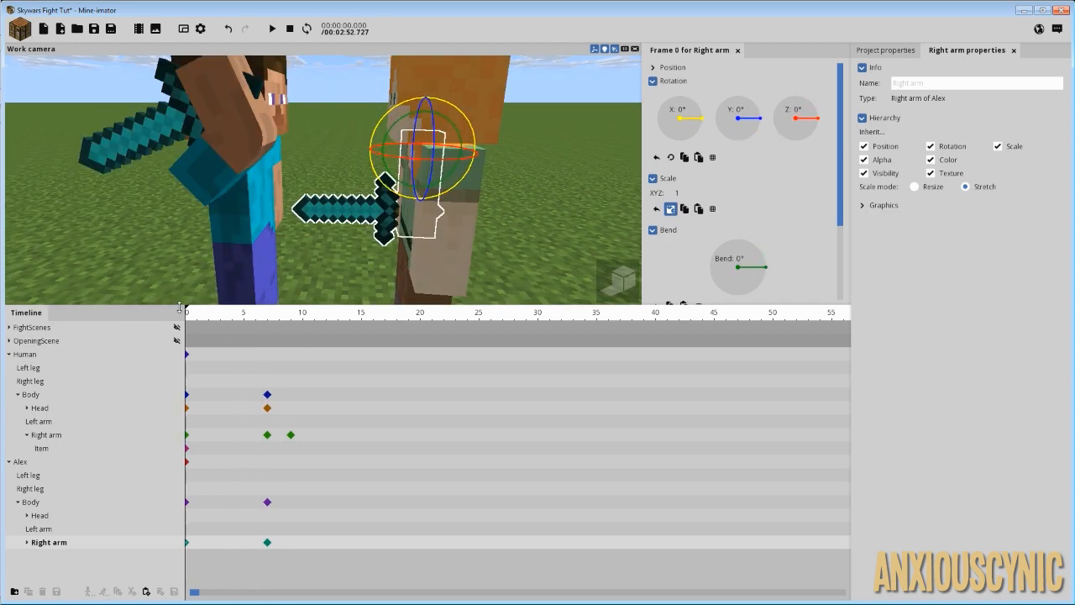
{"action": "key", "text": "space"}
{"action": "mouse_move", "coordinate": [265, 321]}
{"action": "left_mouse_down"}
{"action": "mouse_move", "coordinate": [252, 318]}
{"action": "mouse_move", "coordinate": [278, 318]}
{"action": "mouse_move", "coordinate": [204, 317]}
{"action": "mouse_move", "coordinate": [274, 317]}
{"action": "mouse_move", "coordinate": [209, 315]}
{"action": "mouse_move", "coordinate": [269, 324]}
{"action": "left_mouse_up"}
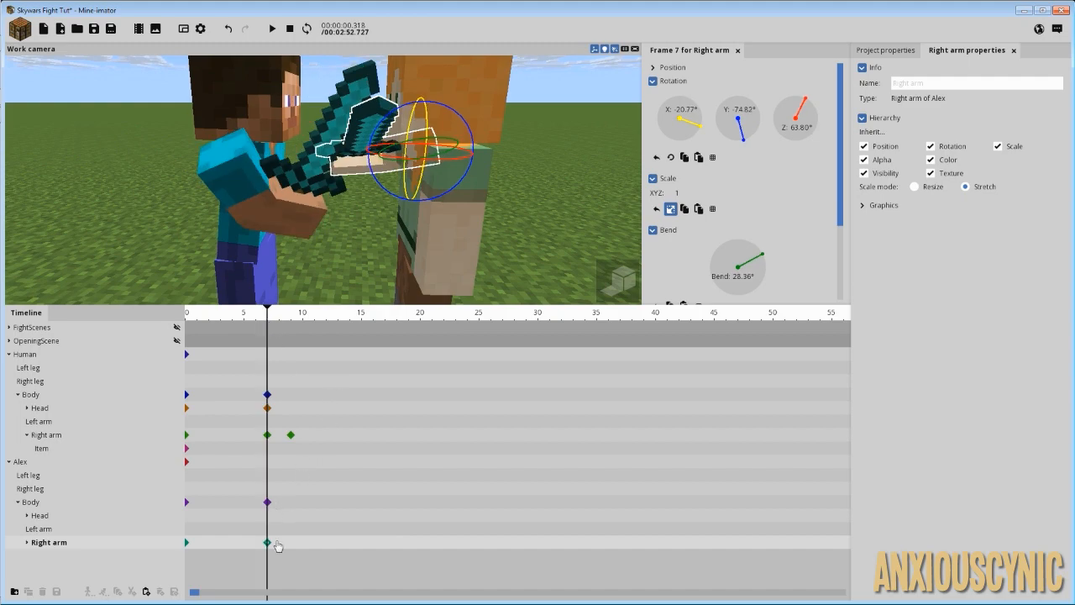
{"action": "left_click_drag", "start_coordinate": [507, 198], "coordinate": [438, 266]}
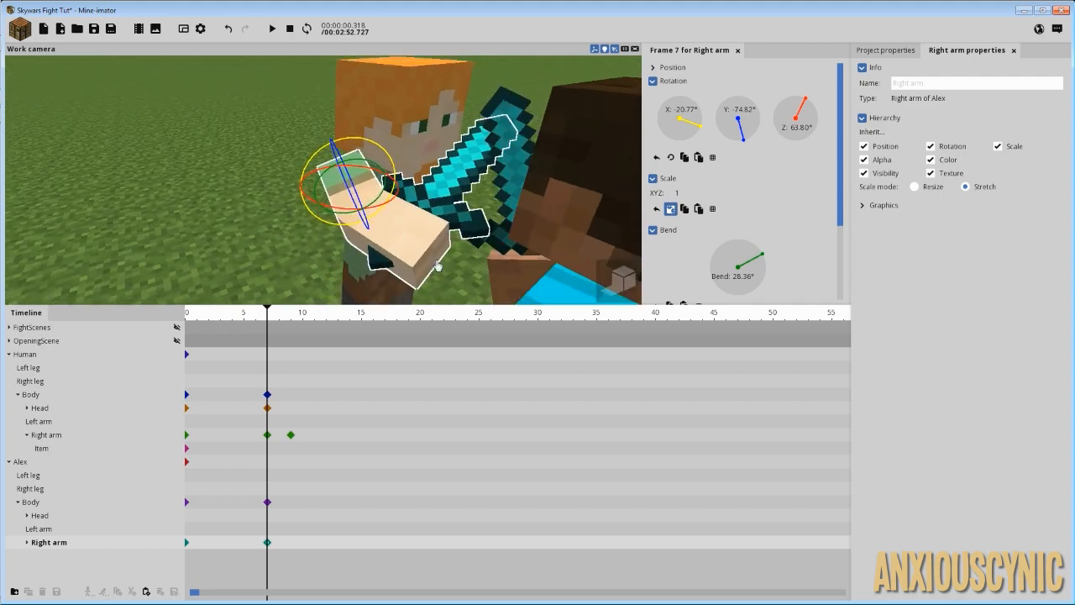
Step: Add a frame 4 keyframe to Alex's right arm with a bend of about 46°, and preview the movement
{"action": "mouse_move", "coordinate": [248, 314]}
{"action": "left_mouse_down"}
{"action": "mouse_move", "coordinate": [190, 313]}
{"action": "mouse_move", "coordinate": [232, 313]}
{"action": "left_mouse_up"}
{"action": "left_click", "coordinate": [221, 543]}
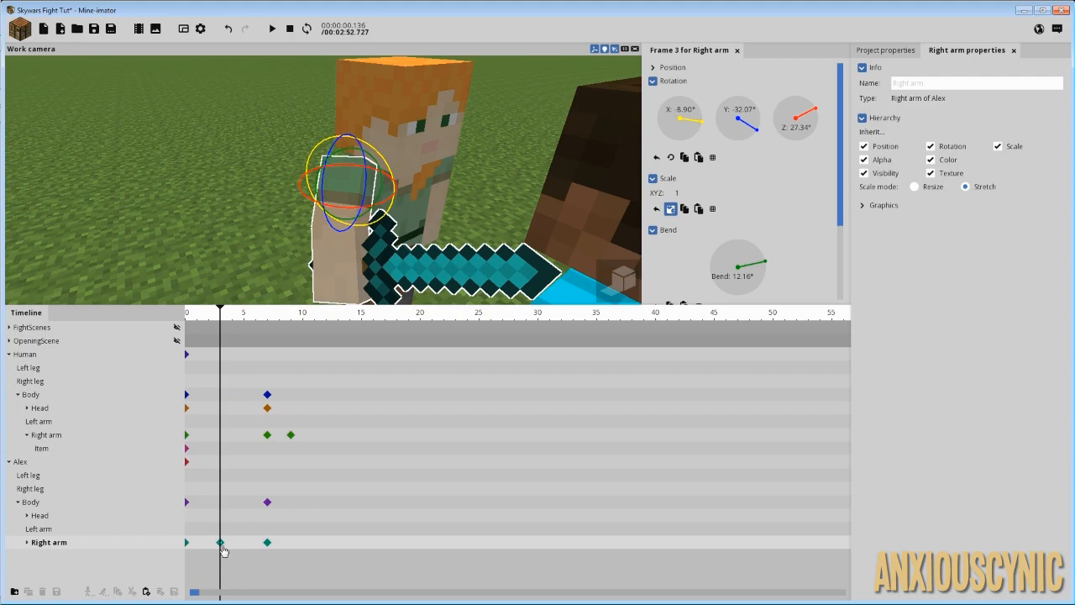
{"action": "key", "text": "Delete"}
{"action": "left_click", "coordinate": [231, 546]}
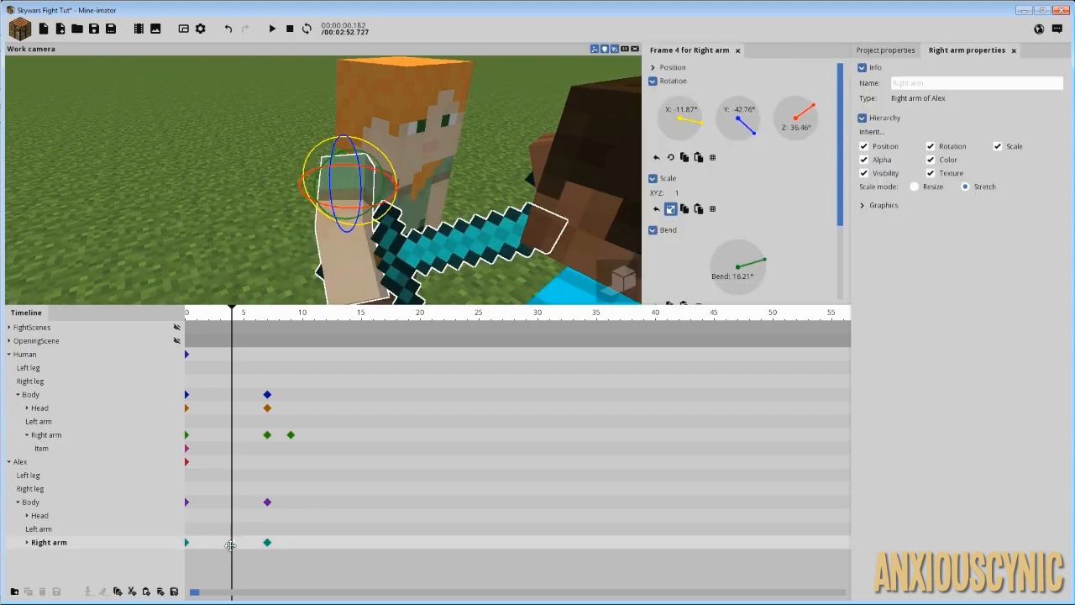
{"action": "left_click_drag", "start_coordinate": [445, 214], "coordinate": [390, 180]}
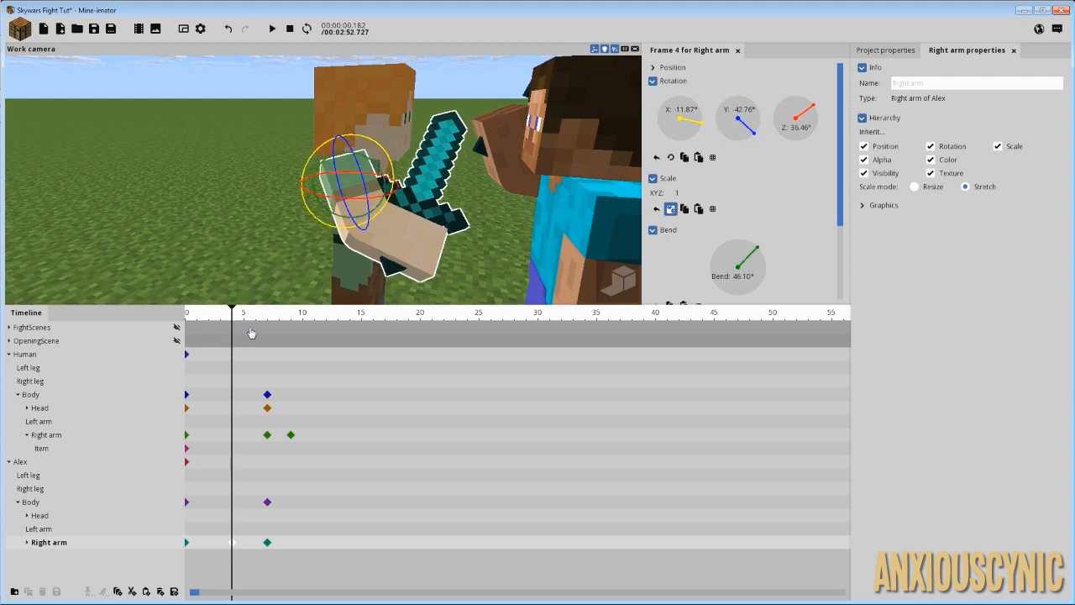
{"action": "left_click_drag", "start_coordinate": [244, 317], "coordinate": [304, 318]}
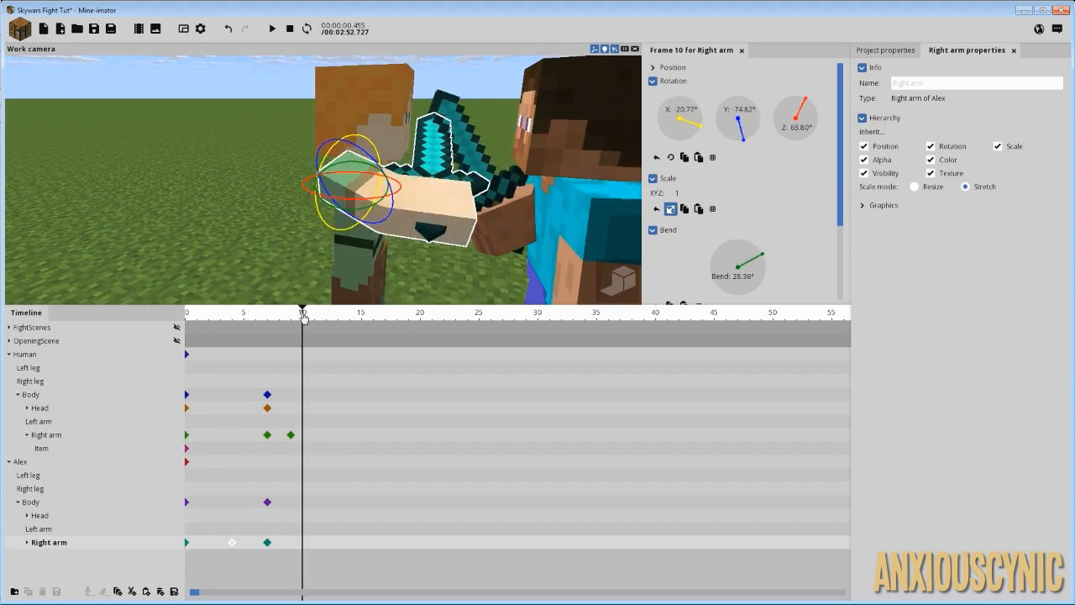
{"action": "key", "text": "space"}
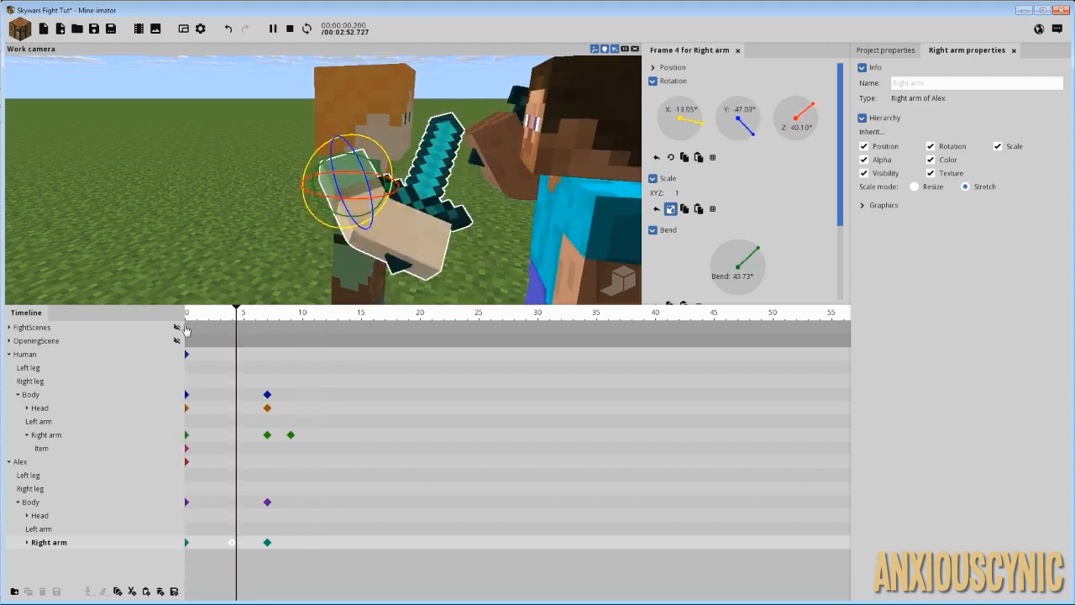
{"action": "key", "text": "space"}
{"action": "left_click", "coordinate": [205, 317]}
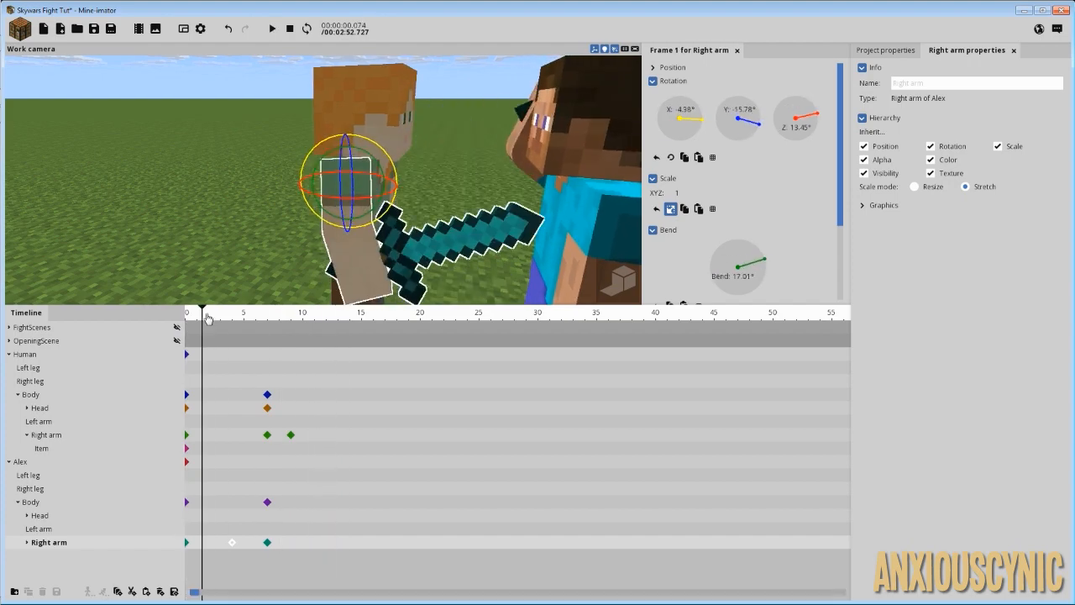
Step: Add a frame 9 keyframe to Alex's right arm and set its bend to 29.5°
{"action": "left_click_drag", "start_coordinate": [207, 318], "coordinate": [287, 334]}
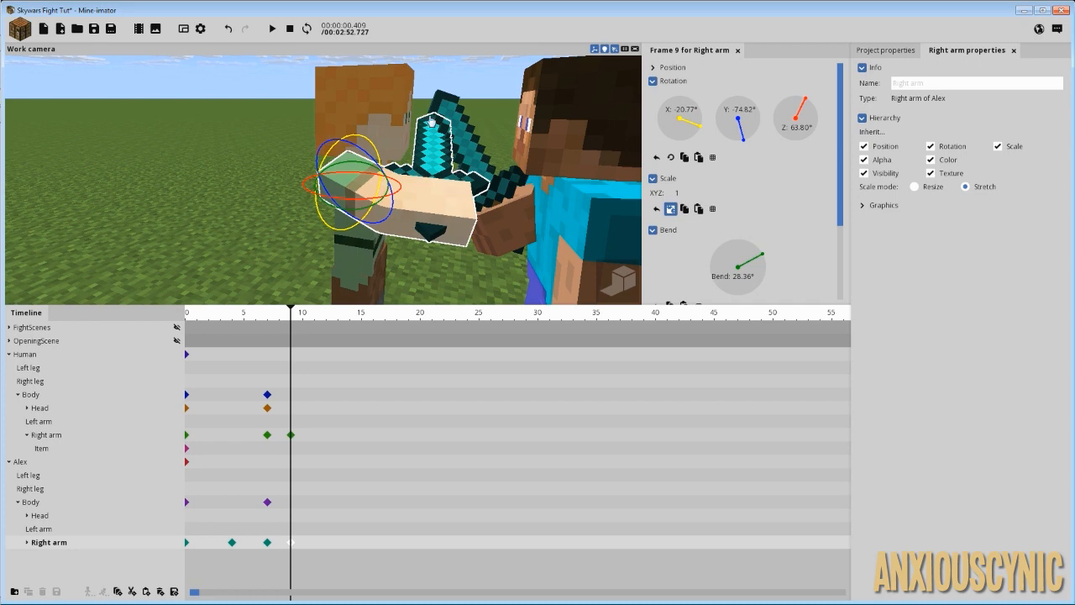
{"action": "left_click", "coordinate": [267, 541]}
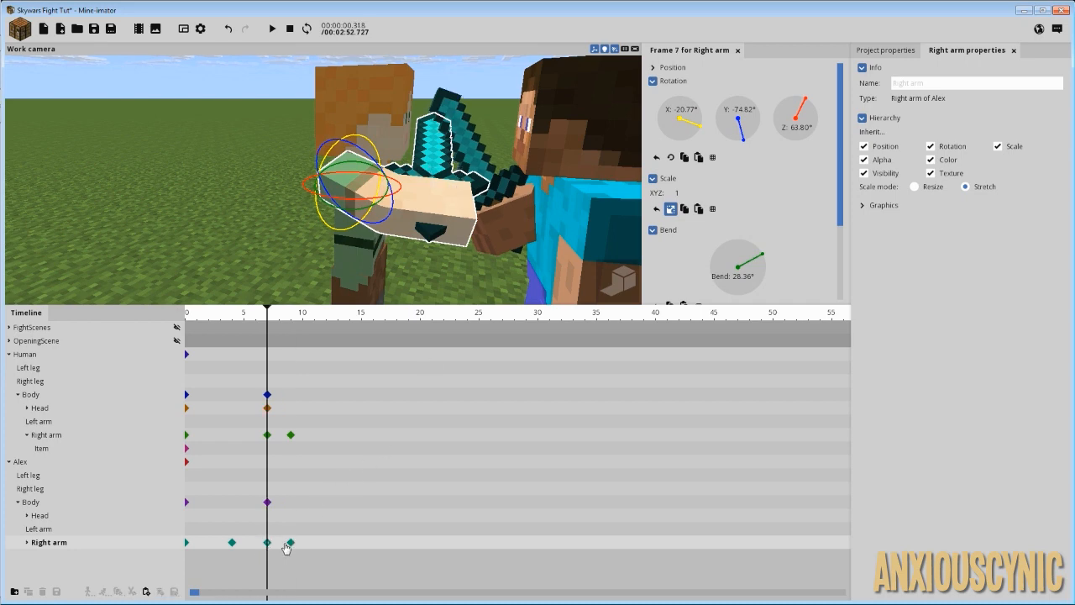
{"action": "left_click", "coordinate": [291, 543]}
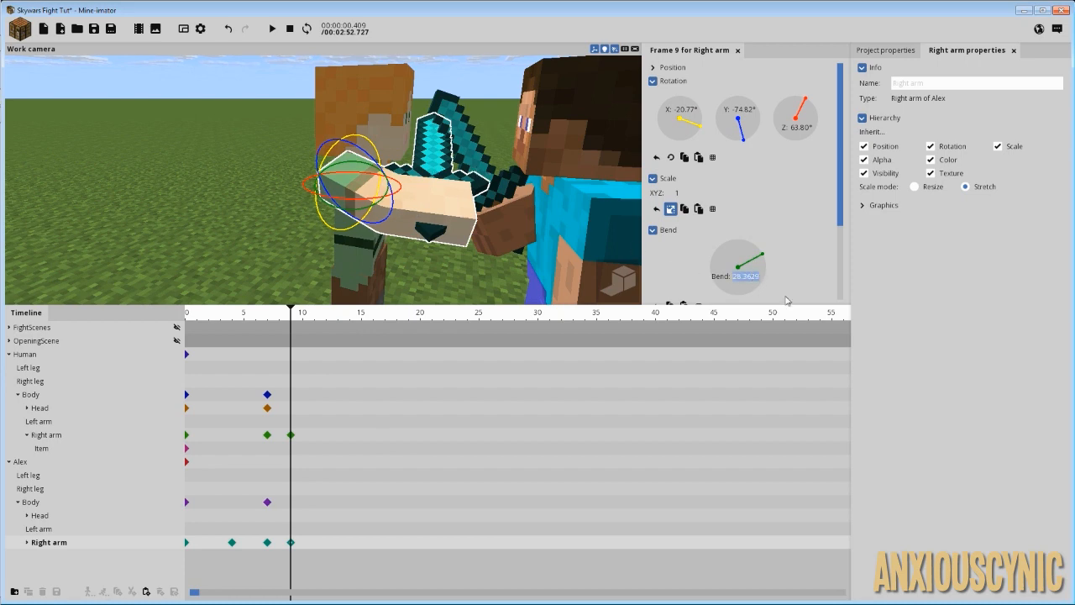
{"action": "type", "text": "29"}
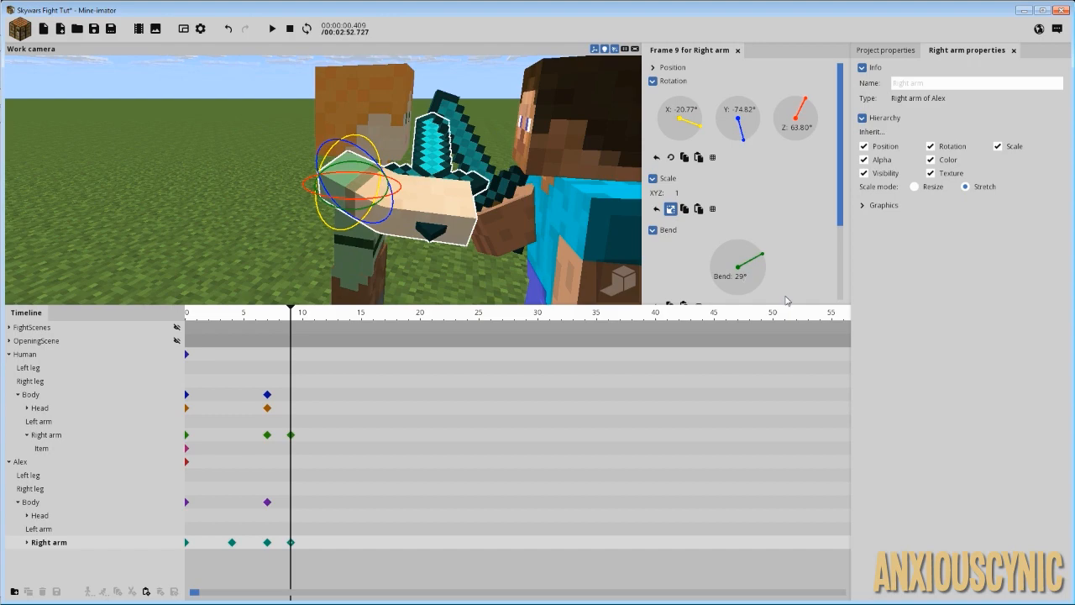
{"action": "type", "text": ".5"}
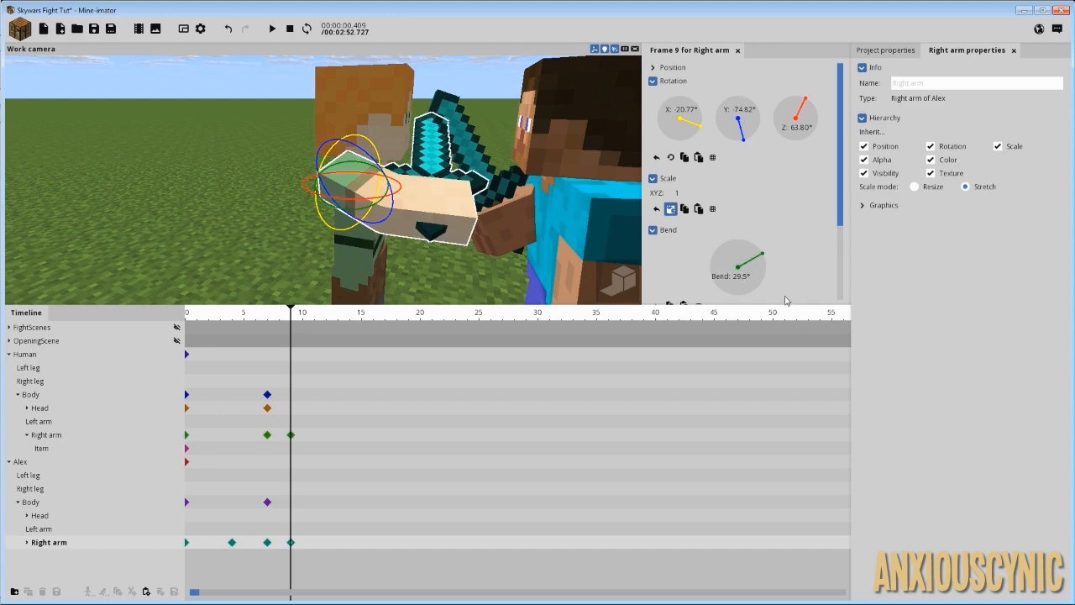
{"action": "left_click_drag", "start_coordinate": [517, 153], "coordinate": [408, 237]}
{"action": "scroll", "coordinate": [409, 238], "scroll_direction": "down", "scroll_amount": 2}
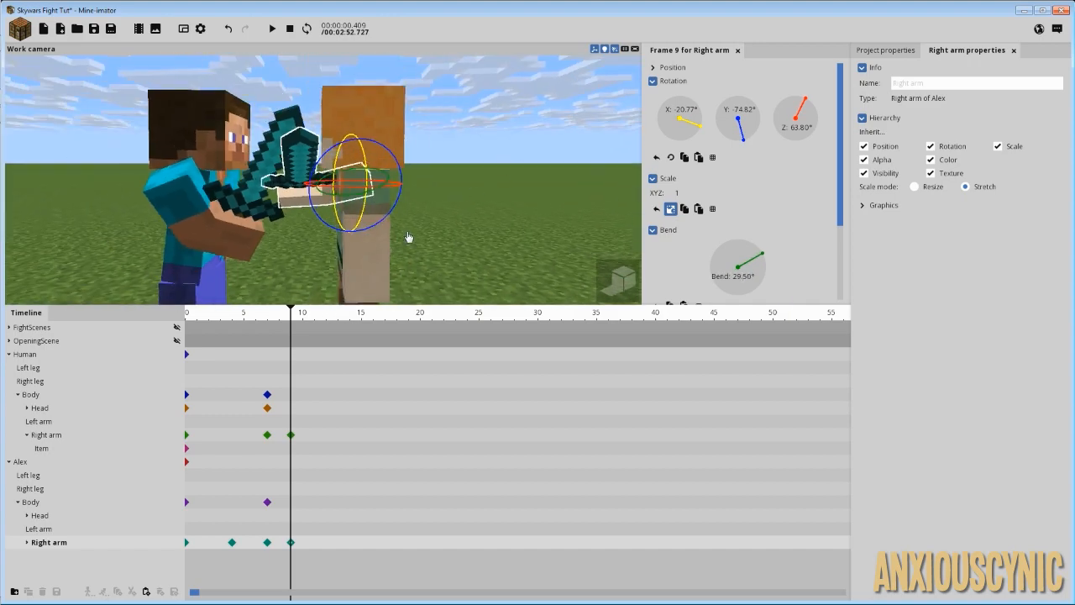
Step: Set the transition of the frame 7 keyframe on Alex's right arm to Ease in and out (sine)
{"action": "left_click", "coordinate": [270, 546]}
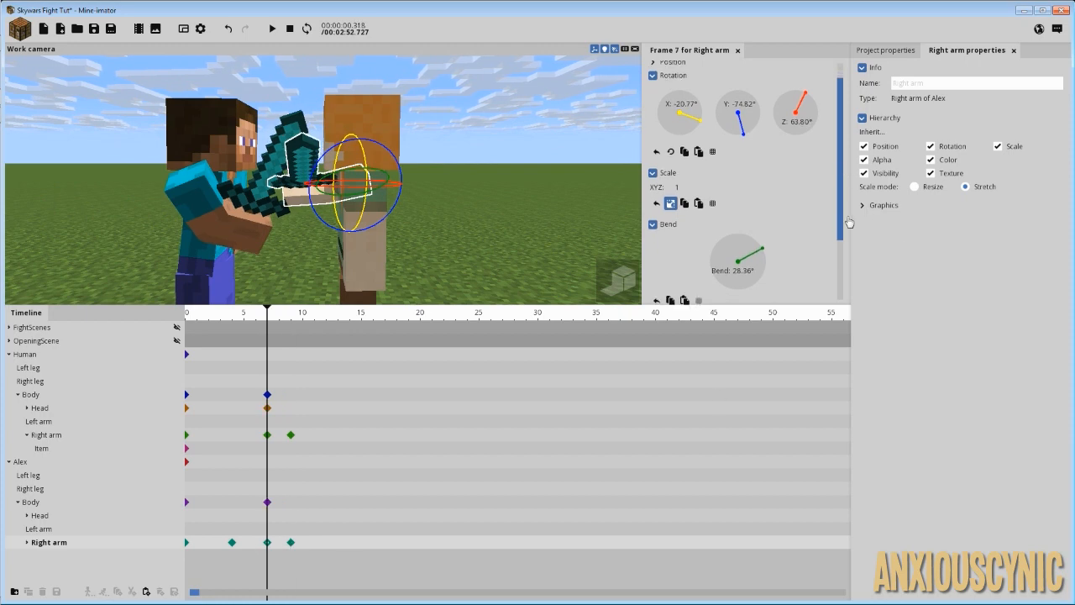
{"action": "scroll", "coordinate": [844, 168], "scroll_direction": "down", "scroll_amount": 3}
{"action": "left_click", "coordinate": [739, 267]}
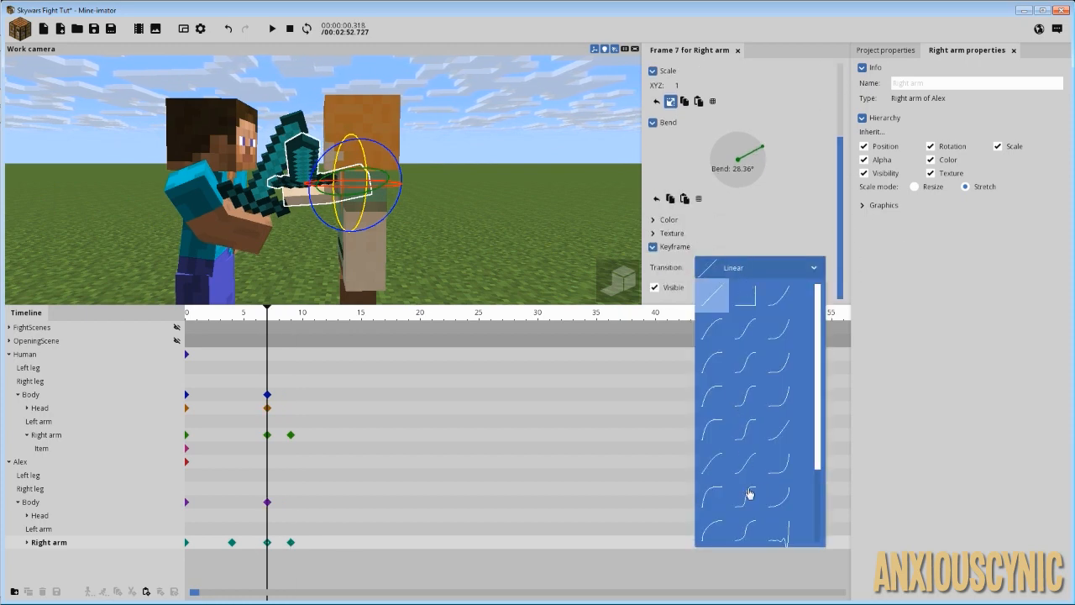
{"action": "left_click", "coordinate": [480, 439]}
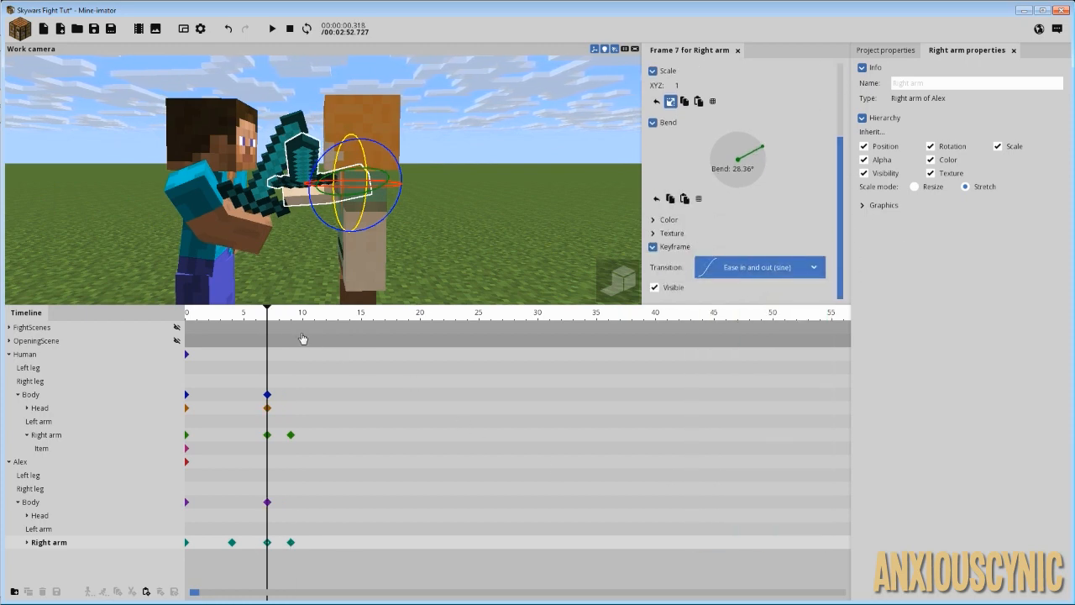
Step: Play the sword clash repeatedly from frame 0 and examine both characters' motion from a wider view
{"action": "left_click_drag", "start_coordinate": [282, 315], "coordinate": [160, 315]}
{"action": "key", "text": "space"}
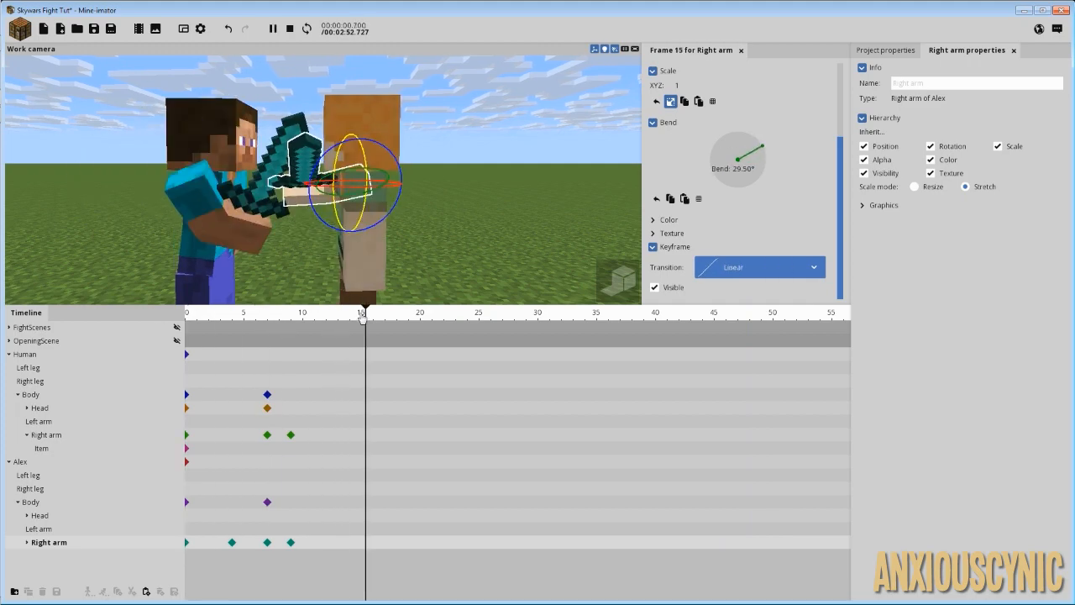
{"action": "key", "text": "space"}
{"action": "key", "text": "space"}
{"action": "key", "text": "space"}
{"action": "key", "text": "space"}
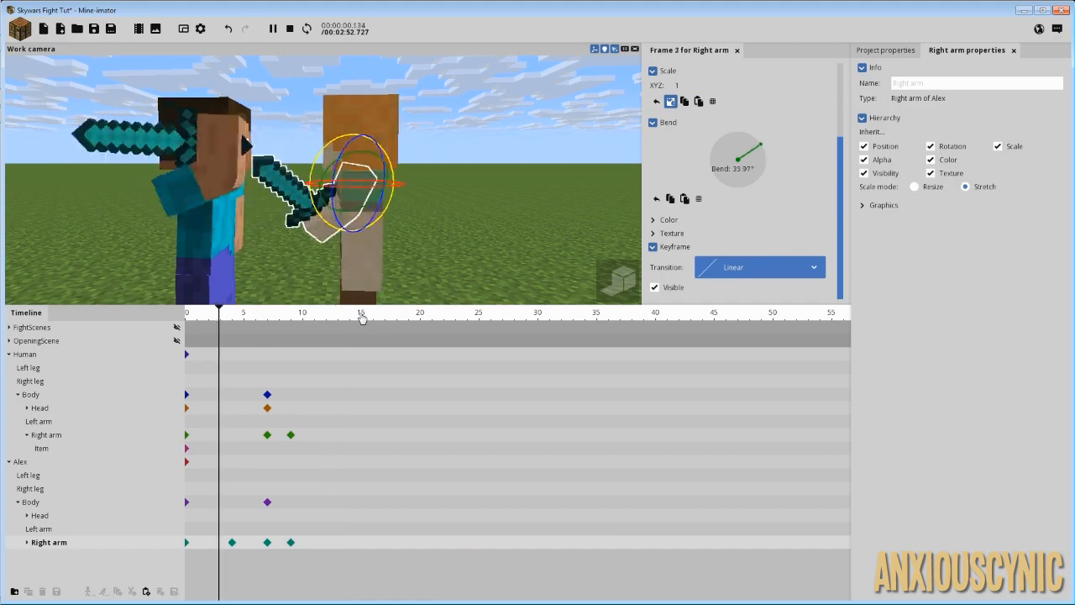
{"action": "key", "text": "space"}
{"action": "left_click_drag", "start_coordinate": [490, 190], "coordinate": [392, 265]}
{"action": "scroll", "coordinate": [490, 184], "scroll_direction": "down", "scroll_amount": 3}
{"action": "scroll", "coordinate": [475, 180], "scroll_direction": "up", "scroll_amount": 3}
{"action": "scroll", "coordinate": [478, 183], "scroll_direction": "down", "scroll_amount": 3}
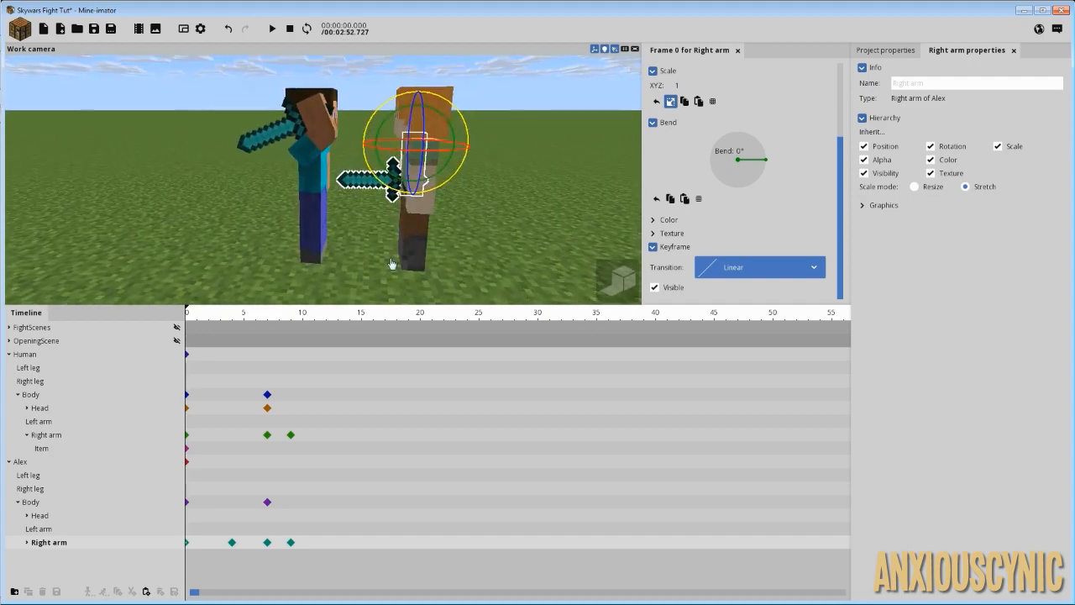
{"action": "key", "text": "space"}
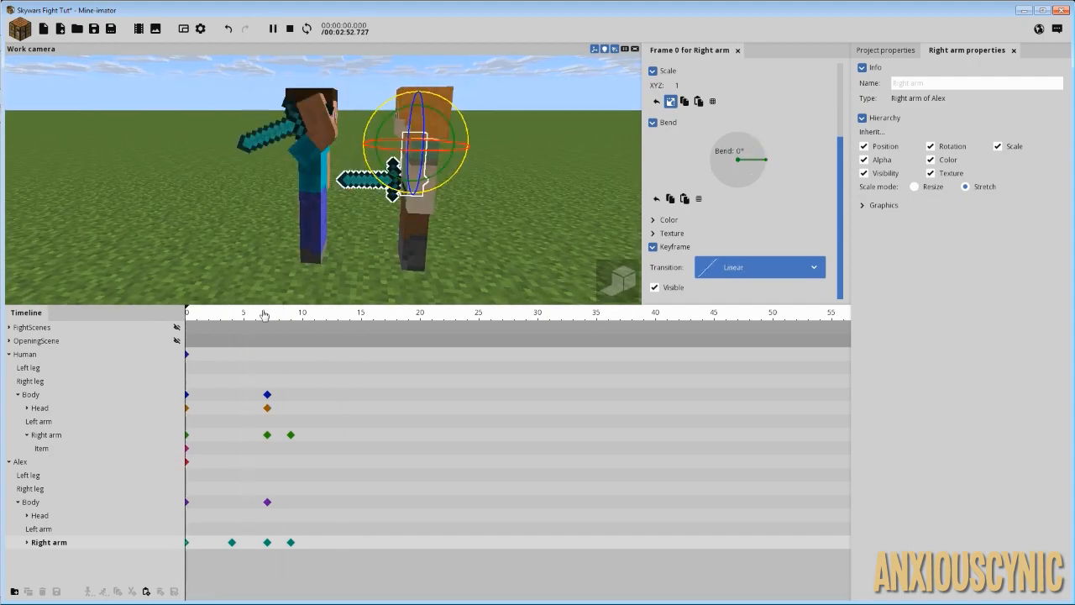
Step: Add keyframes at frames 0 and 7 to Alex's head and rotate the frame 7 one to -5° on Z
{"action": "key", "text": "space"}
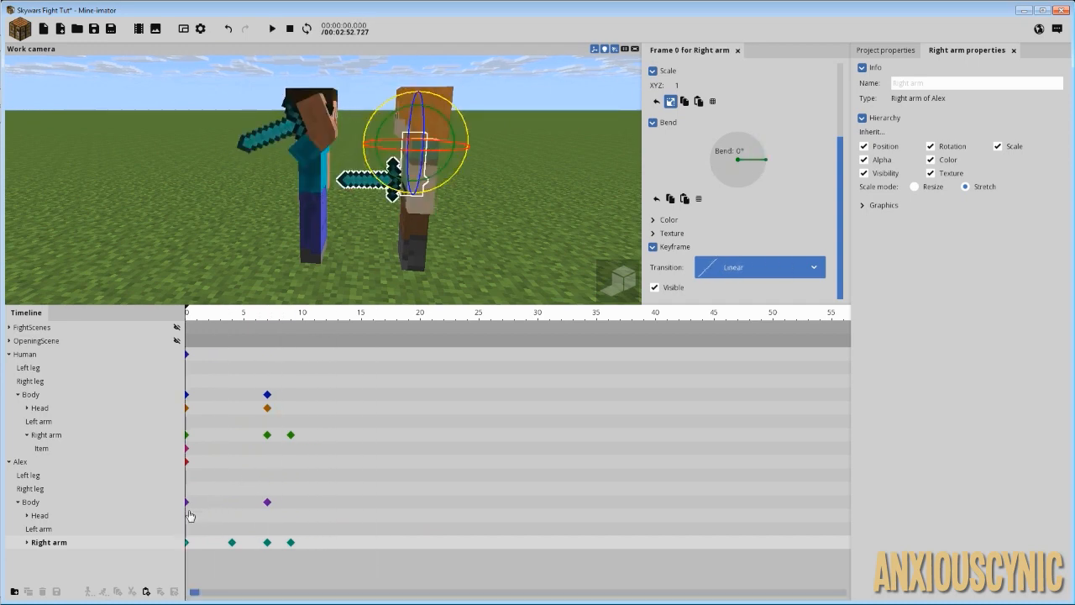
{"action": "left_click", "coordinate": [40, 515]}
{"action": "left_click", "coordinate": [267, 519]}
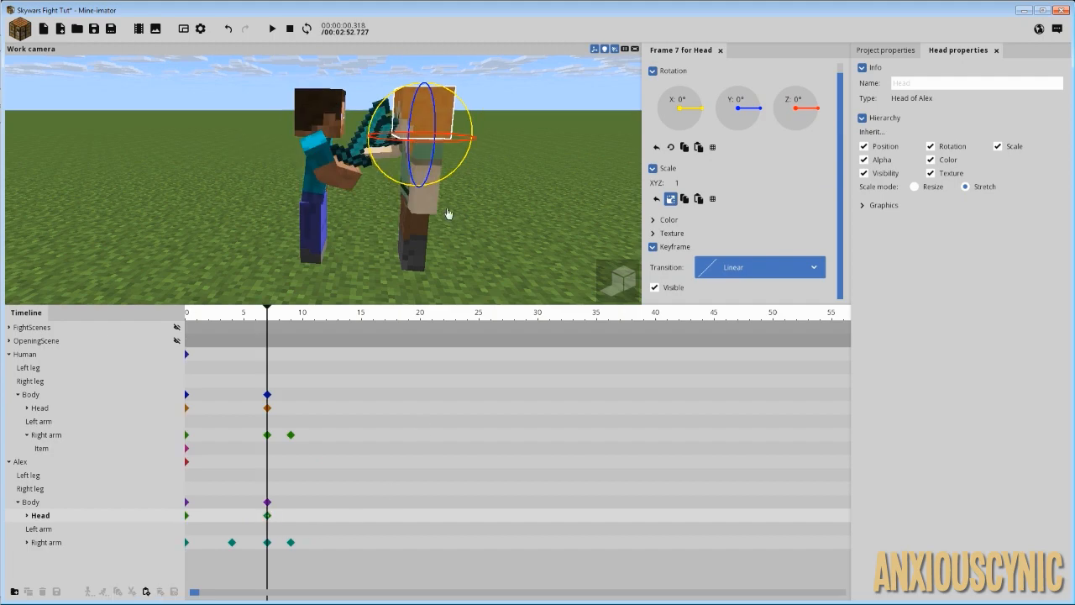
{"action": "left_click_drag", "start_coordinate": [468, 179], "coordinate": [352, 256]}
{"action": "right_click_drag", "start_coordinate": [407, 223], "coordinate": [419, 193]}
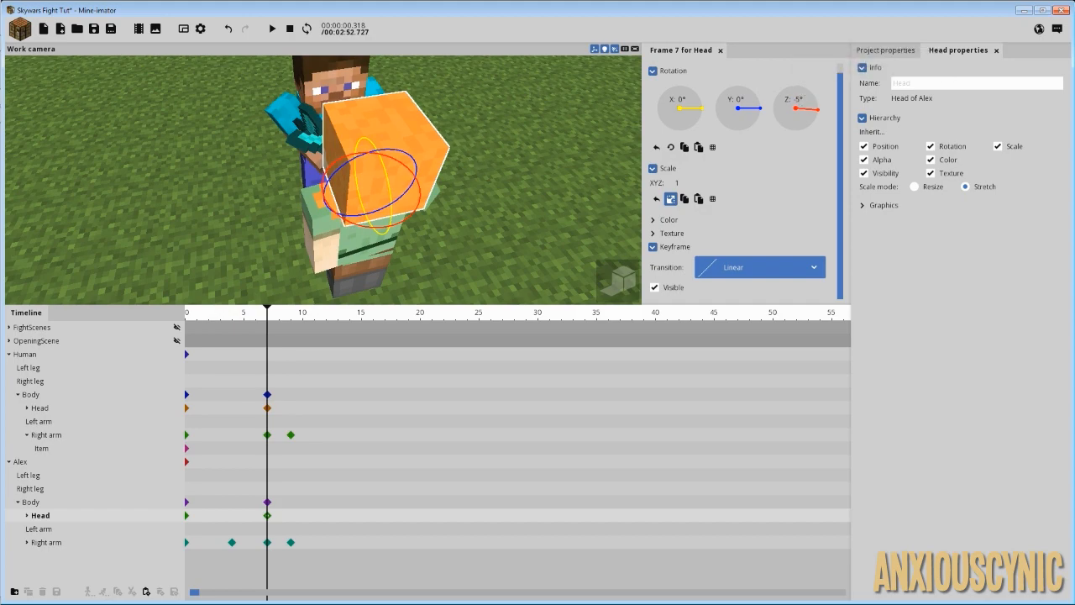
{"action": "mouse_move", "coordinate": [462, 159]}
{"action": "left_mouse_down"}
{"action": "mouse_move", "coordinate": [512, 122]}
{"action": "mouse_move", "coordinate": [531, 126]}
{"action": "mouse_move", "coordinate": [461, 159]}
{"action": "left_mouse_up"}
Step: Play the clash from frame 0 in a side view to check Alex's head movement
{"action": "scroll", "coordinate": [462, 159], "scroll_direction": "down", "scroll_amount": 3}
{"action": "right_click_drag", "start_coordinate": [461, 160], "coordinate": [462, 192]}
{"action": "left_click_drag", "start_coordinate": [296, 314], "coordinate": [115, 319]}
{"action": "key", "text": "space"}
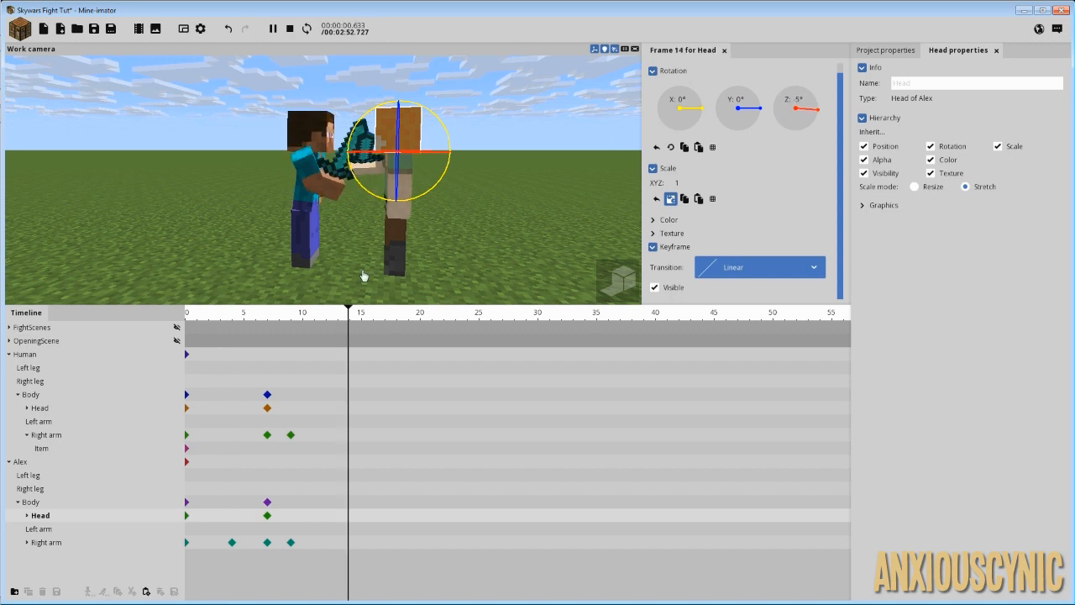
{"action": "key", "text": "shift+space"}
Step: Set the bend of the Human's right arm to 42° at frame 9
{"action": "left_click", "coordinate": [291, 435]}
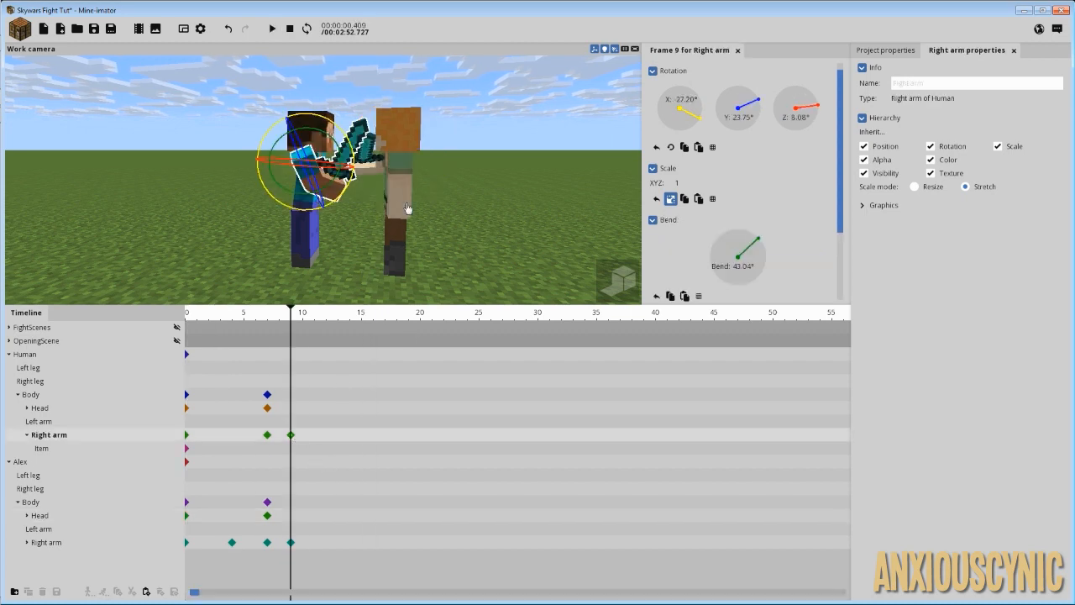
{"action": "left_click_drag", "start_coordinate": [407, 208], "coordinate": [405, 210]}
{"action": "scroll", "coordinate": [407, 213], "scroll_direction": "up", "scroll_amount": 3}
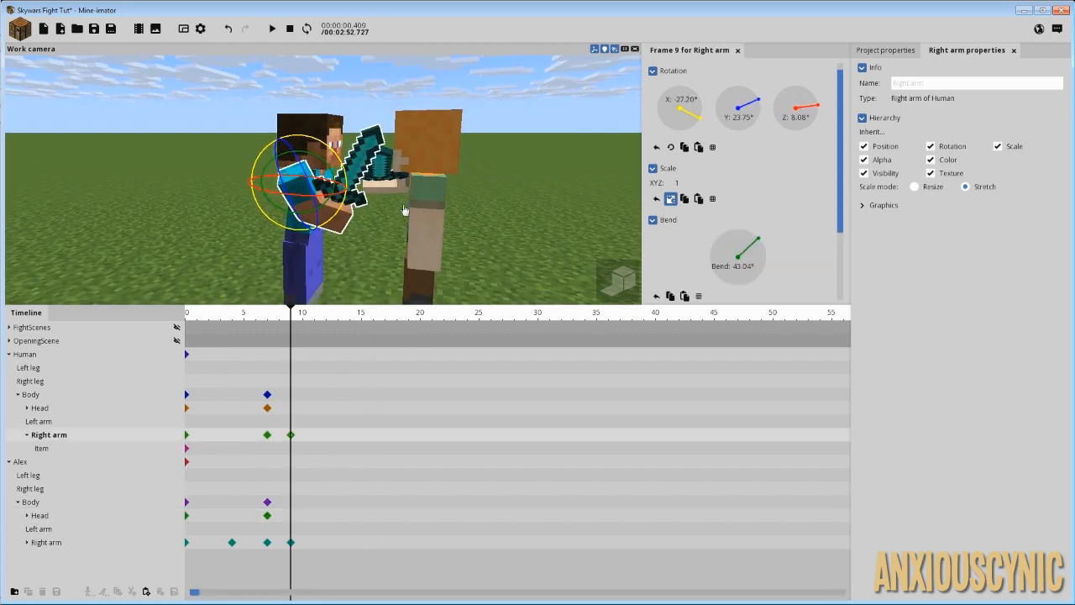
{"action": "scroll", "coordinate": [404, 210], "scroll_direction": "up", "scroll_amount": 4}
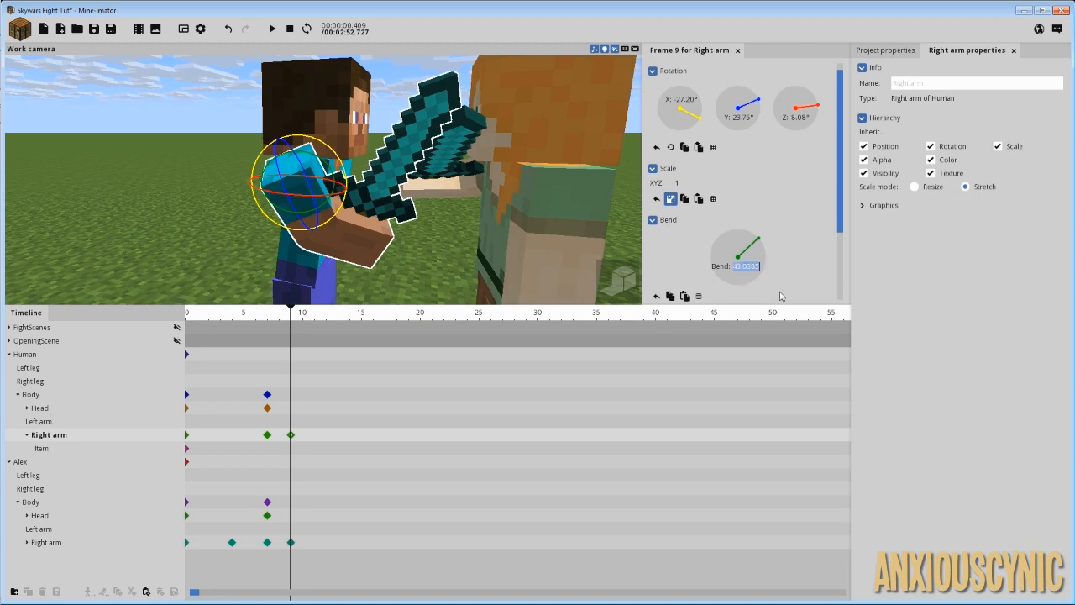
{"action": "type", "text": "40"}
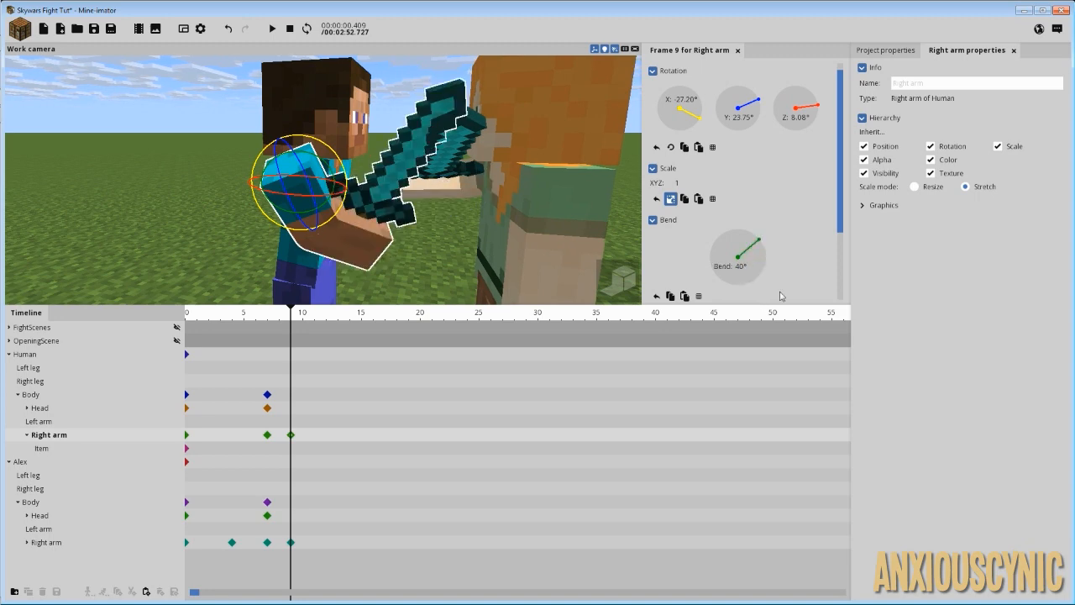
{"action": "key", "text": "BackSpace"}
{"action": "type", "text": "1"}
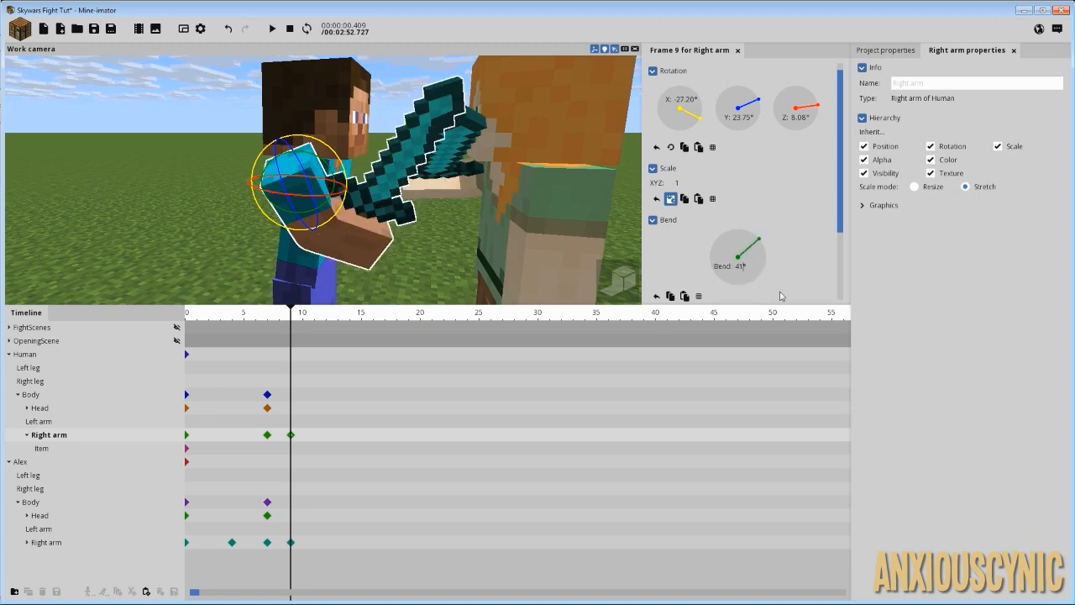
{"action": "key", "text": "BackSpace"}
{"action": "type", "text": "2"}
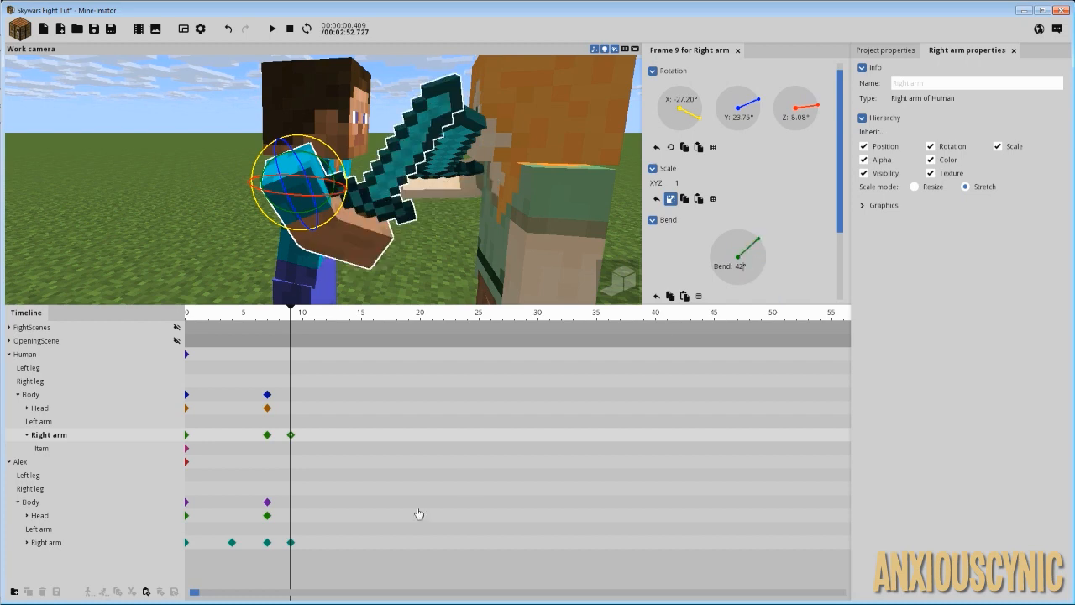
Step: Set the bend of Alex's right arm to 30.5° at frame 9, checking how the swords meet
{"action": "left_click", "coordinate": [290, 543]}
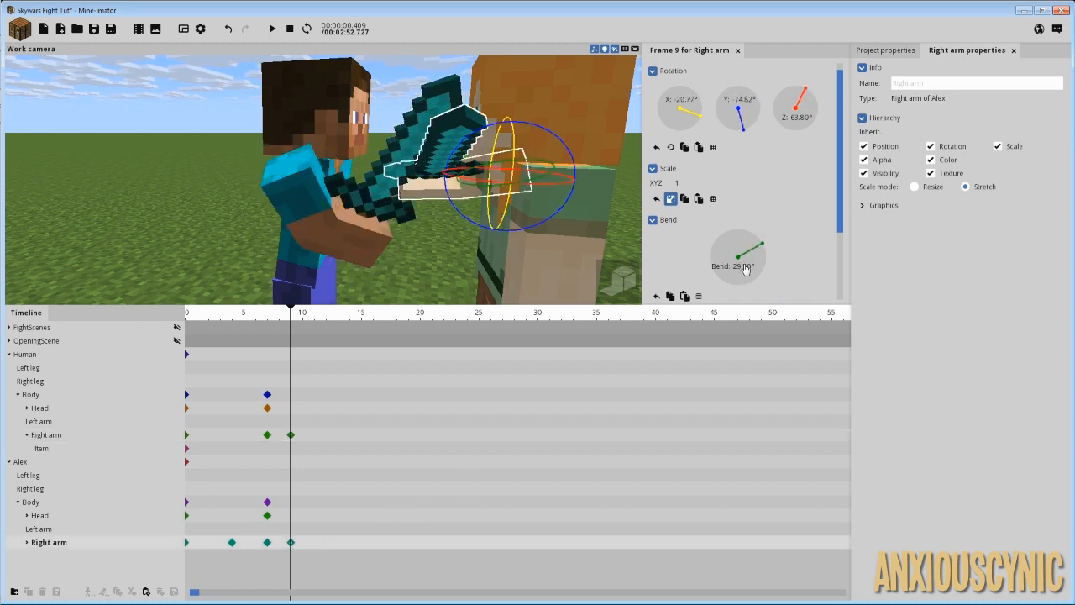
{"action": "type", "text": "32"}
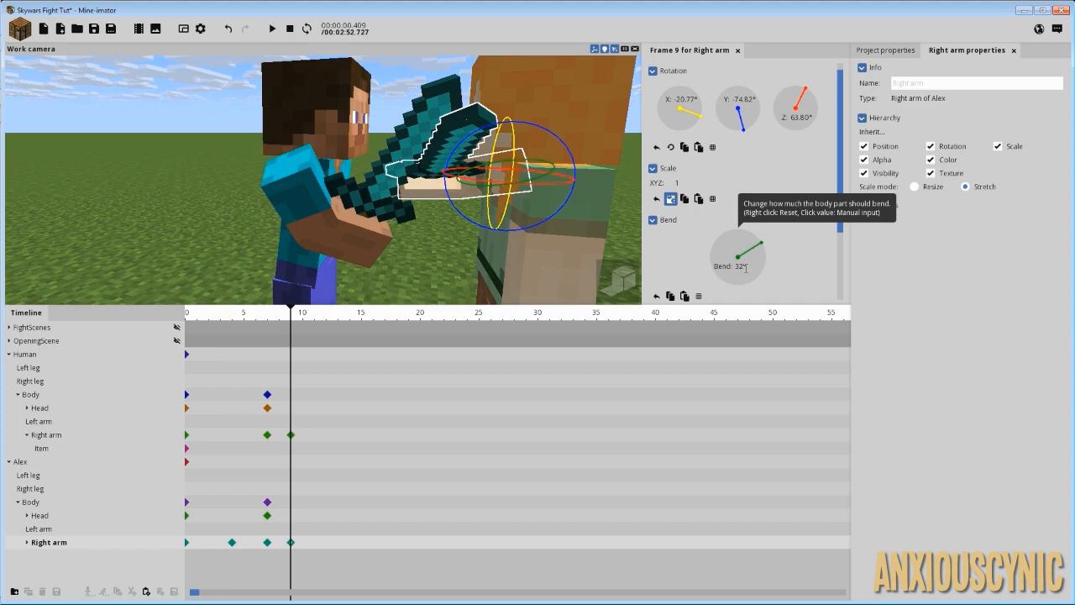
{"action": "left_click_drag", "start_coordinate": [574, 126], "coordinate": [572, 129]}
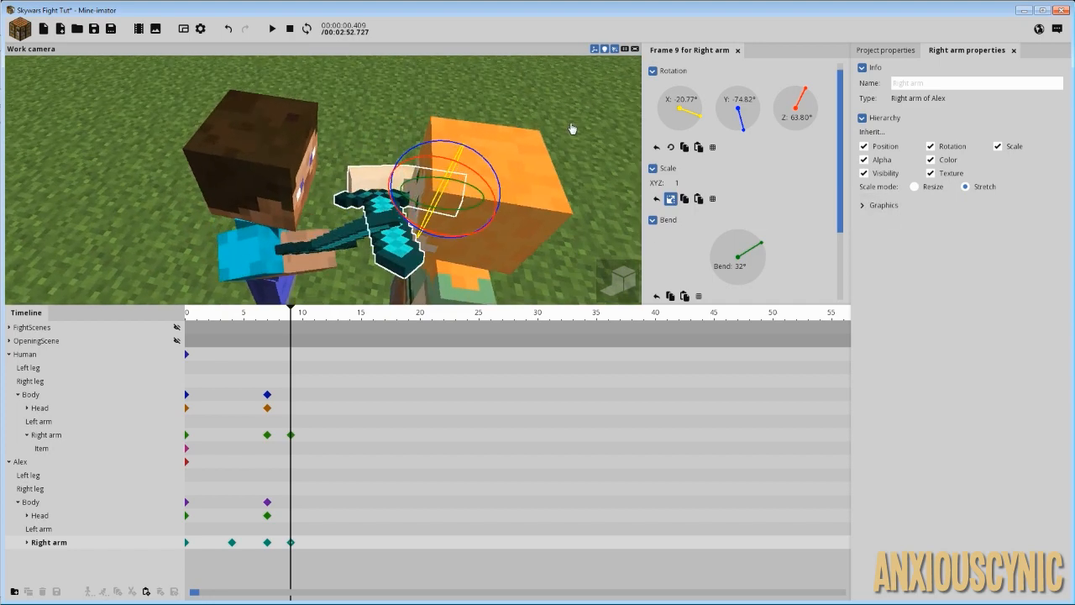
{"action": "scroll", "coordinate": [575, 138], "scroll_direction": "up", "scroll_amount": 2}
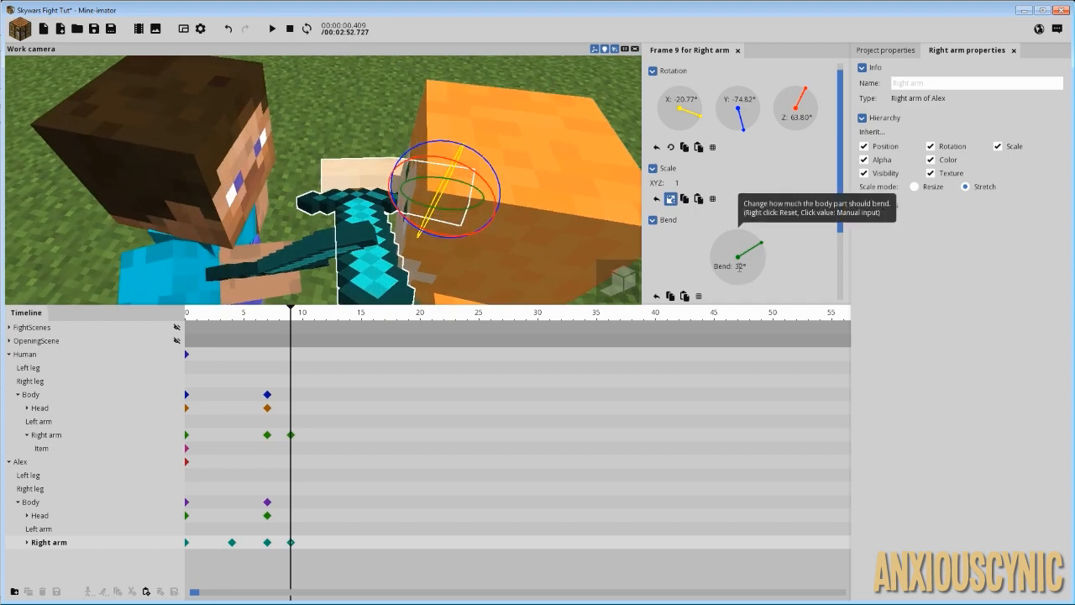
{"action": "type", "text": "0"}
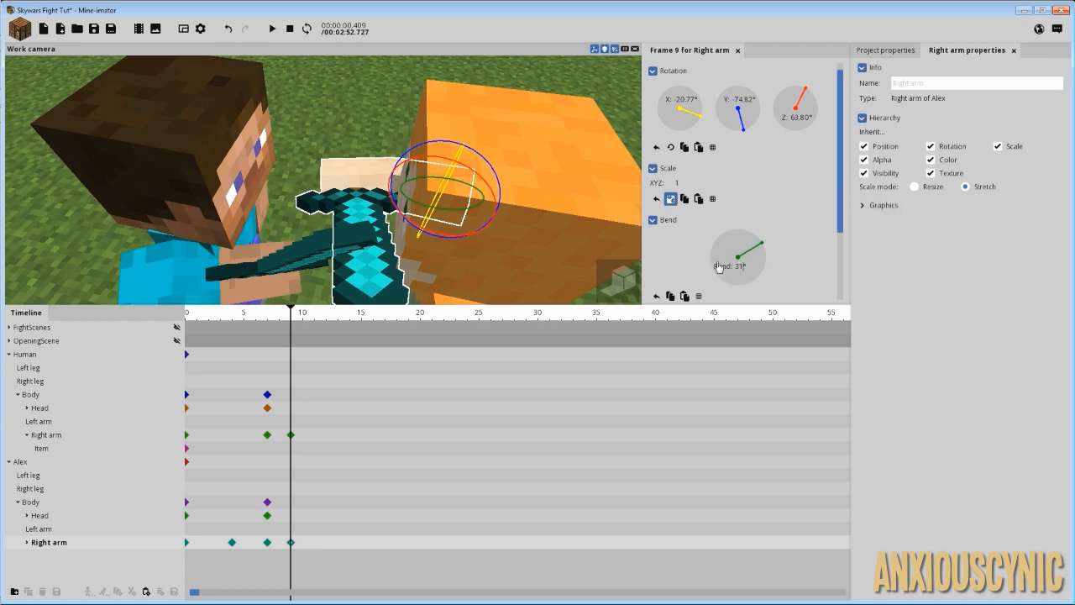
{"action": "key", "text": "BackSpace"}
{"action": "type", "text": "0.5"}
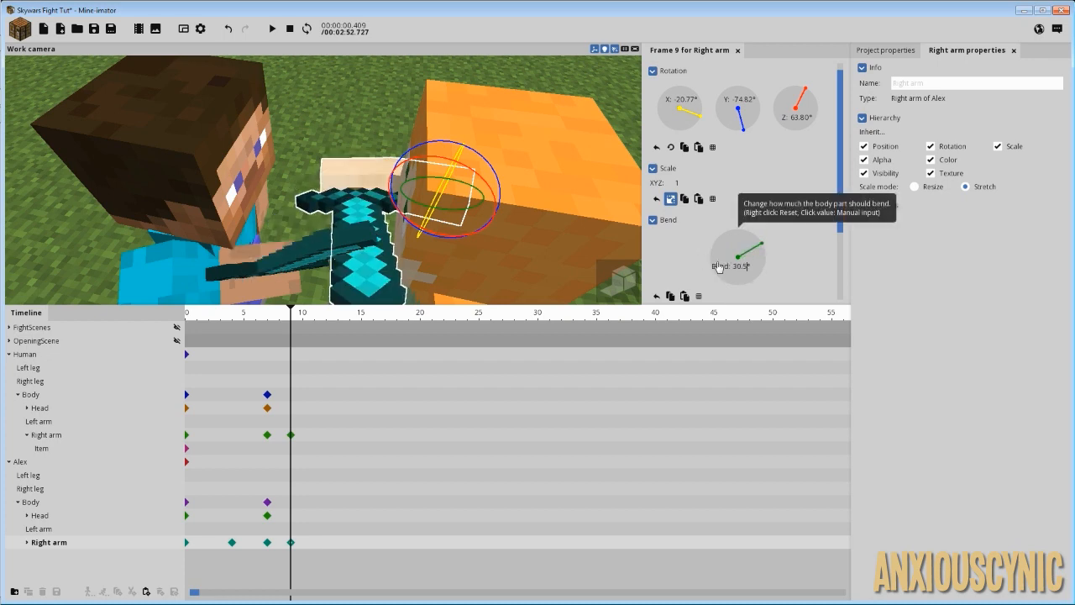
{"action": "left_click_drag", "start_coordinate": [569, 155], "coordinate": [531, 104]}
{"action": "mouse_move", "coordinate": [523, 196]}
{"action": "left_mouse_down"}
{"action": "mouse_move", "coordinate": [506, 212]}
{"action": "mouse_move", "coordinate": [542, 187]}
{"action": "mouse_move", "coordinate": [522, 197]}
{"action": "left_mouse_up"}
Step: Deselect the arm, enlarge the viewport and play the sword clash repeatedly from frame 0 to examine the contact
{"action": "left_click", "coordinate": [401, 273]}
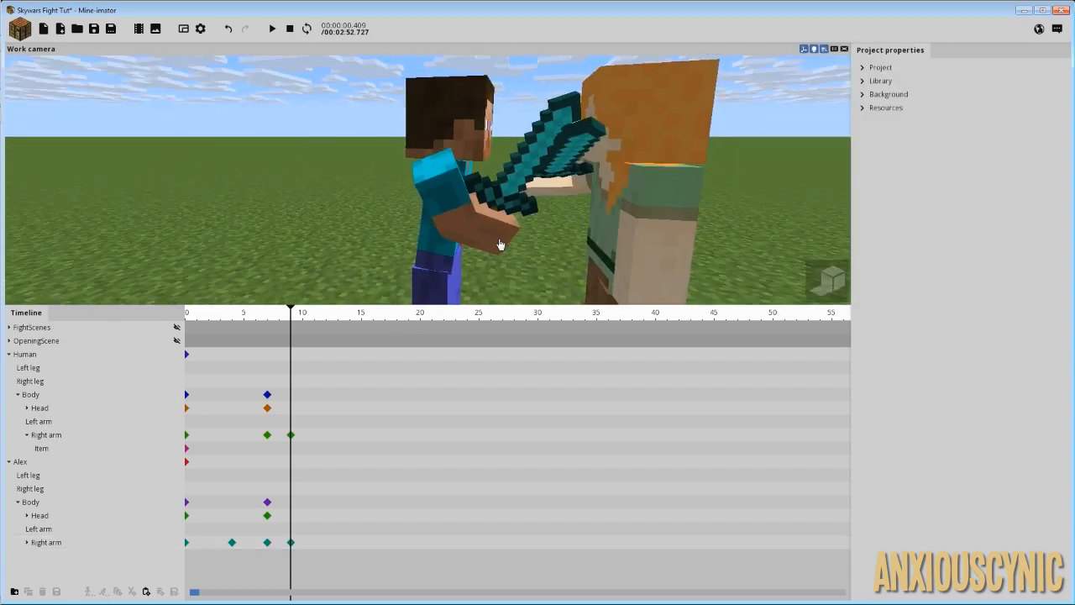
{"action": "left_click_drag", "start_coordinate": [473, 340], "coordinate": [468, 422]}
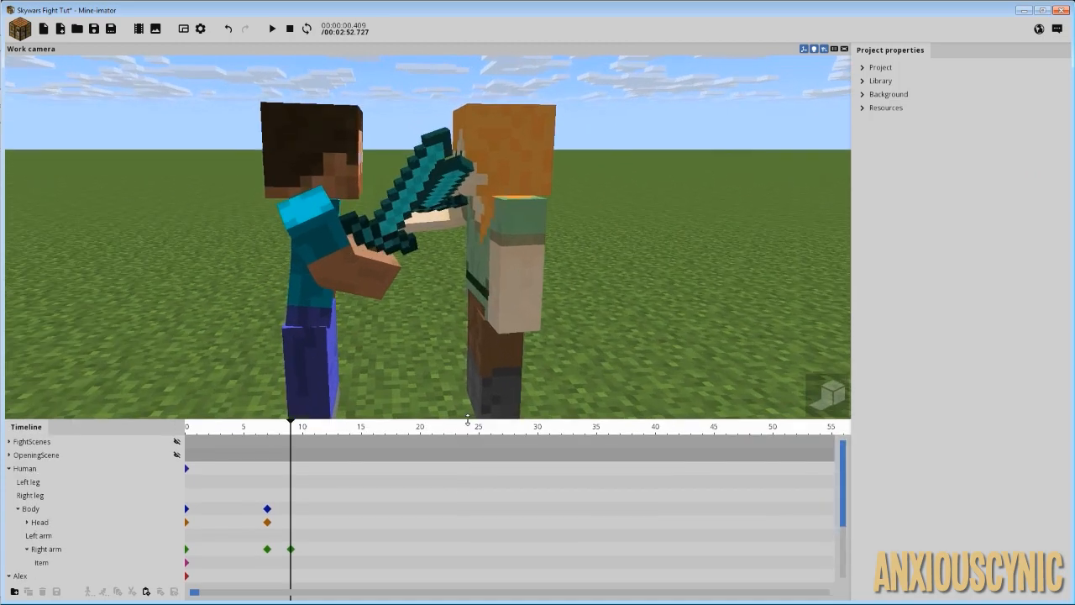
{"action": "left_click_drag", "start_coordinate": [501, 381], "coordinate": [534, 381]}
{"action": "left_click_drag", "start_coordinate": [294, 430], "coordinate": [168, 424]}
{"action": "key", "text": "space"}
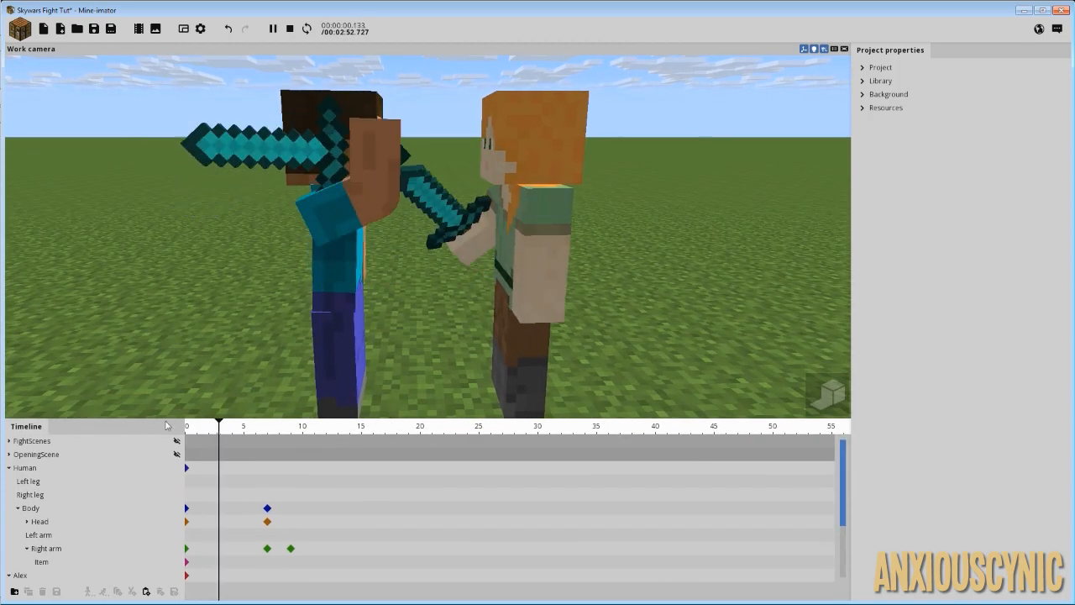
{"action": "key", "text": "space"}
{"action": "key", "text": "space"}
{"action": "key", "text": "space"}
{"action": "key", "text": "space"}
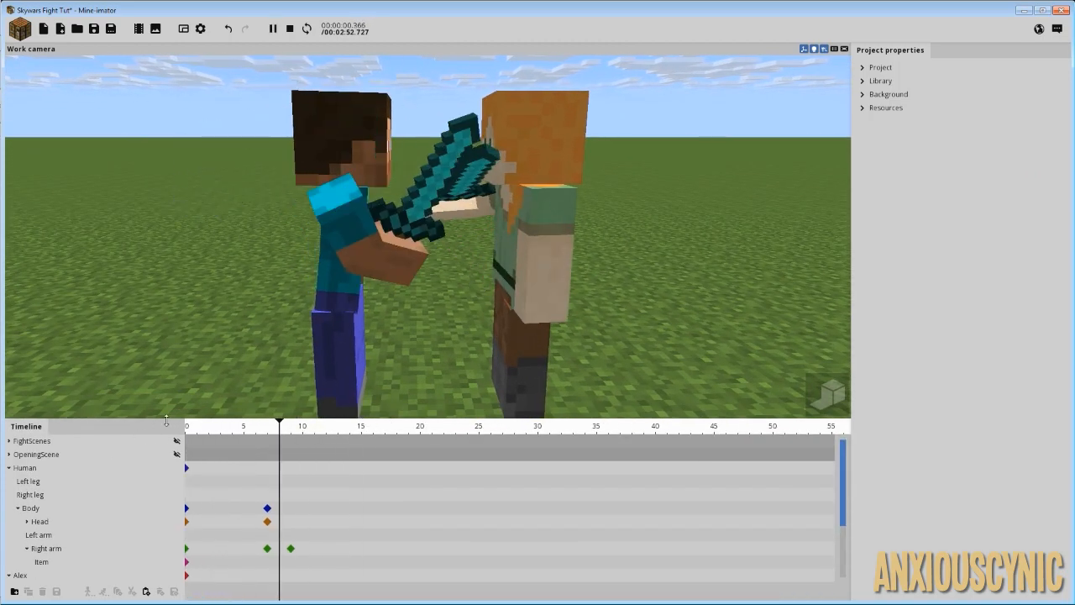
{"action": "key", "text": "space"}
{"action": "key", "text": "space"}
{"action": "key", "text": "space"}
{"action": "key", "text": "space"}
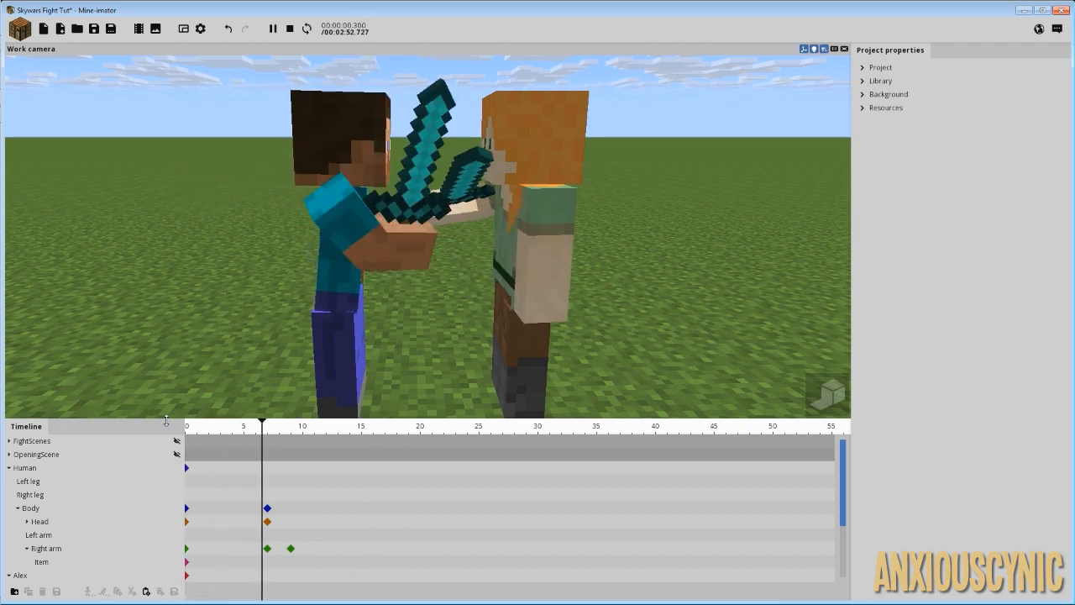
{"action": "key", "text": "space"}
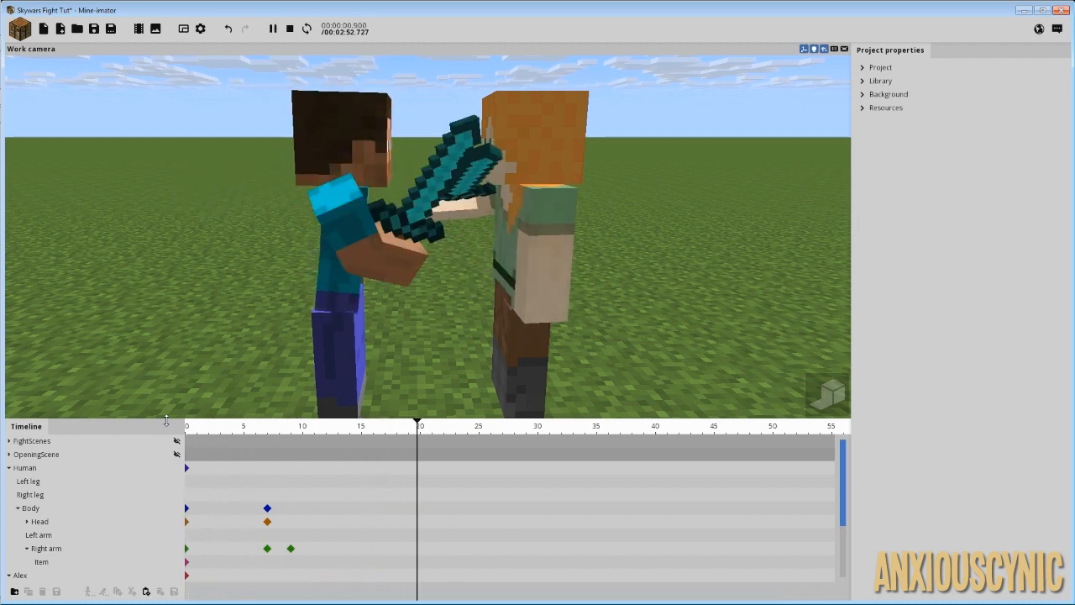
{"action": "left_click_drag", "start_coordinate": [252, 434], "coordinate": [182, 443]}
{"action": "key", "text": "space"}
{"action": "key", "text": "space"}
{"action": "key", "text": "space"}
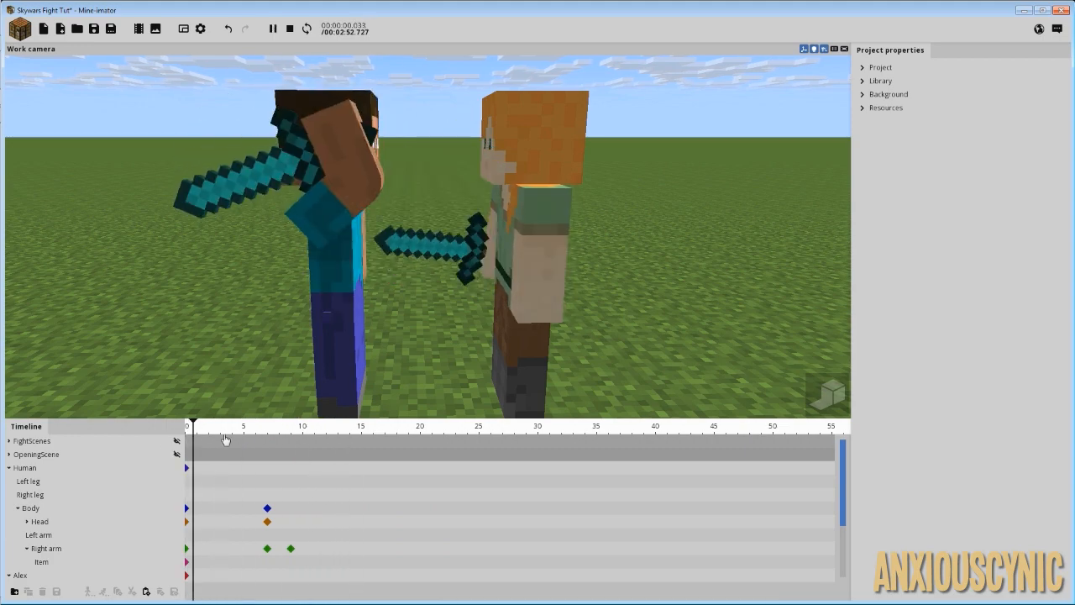
{"action": "key", "text": "space"}
Step: Examine both characters at frame 0 and the clash playback from a wider side view
{"action": "right_click_drag", "start_coordinate": [421, 267], "coordinate": [381, 345]}
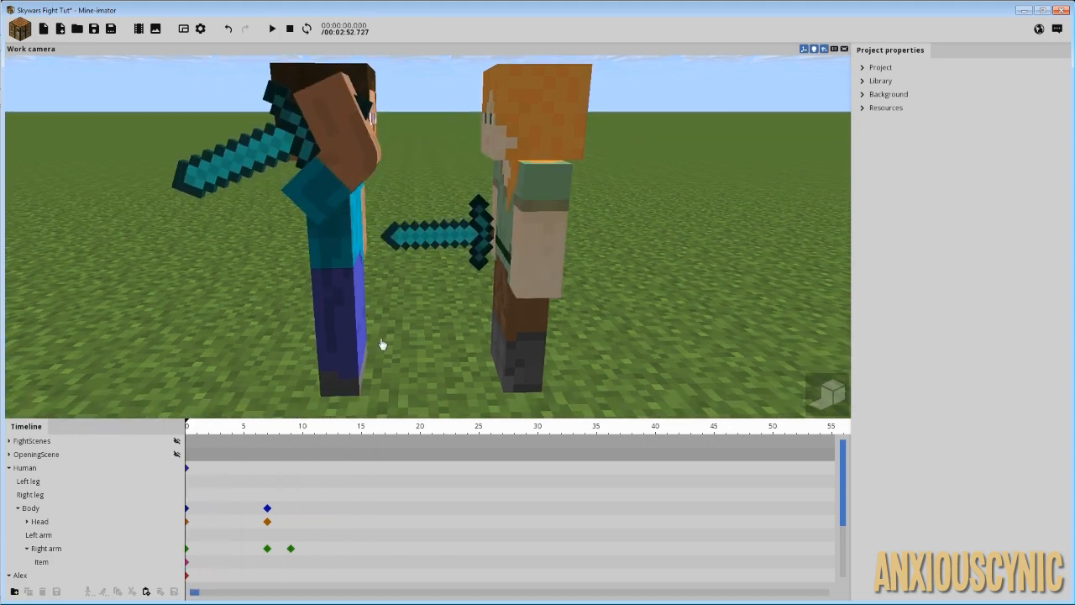
{"action": "mouse_move", "coordinate": [396, 328]}
{"action": "left_mouse_down"}
{"action": "mouse_move", "coordinate": [336, 311]}
{"action": "mouse_move", "coordinate": [396, 329]}
{"action": "left_mouse_up"}
{"action": "scroll", "coordinate": [395, 328], "scroll_direction": "down", "scroll_amount": 2}
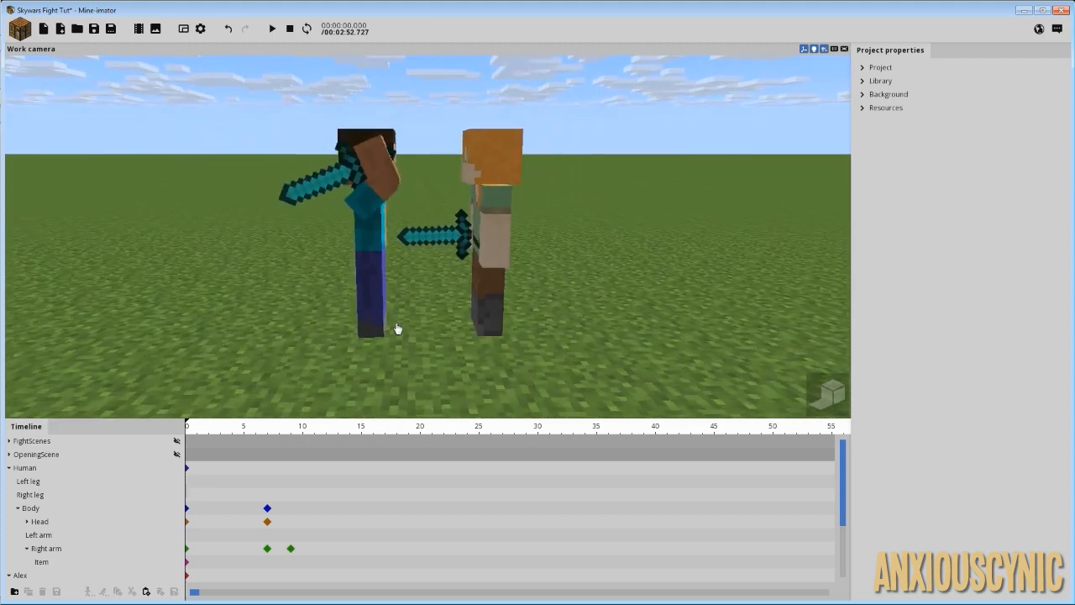
{"action": "right_click_drag", "start_coordinate": [395, 328], "coordinate": [399, 294]}
{"action": "right_click_drag", "start_coordinate": [502, 322], "coordinate": [415, 392]}
{"action": "key", "text": "space"}
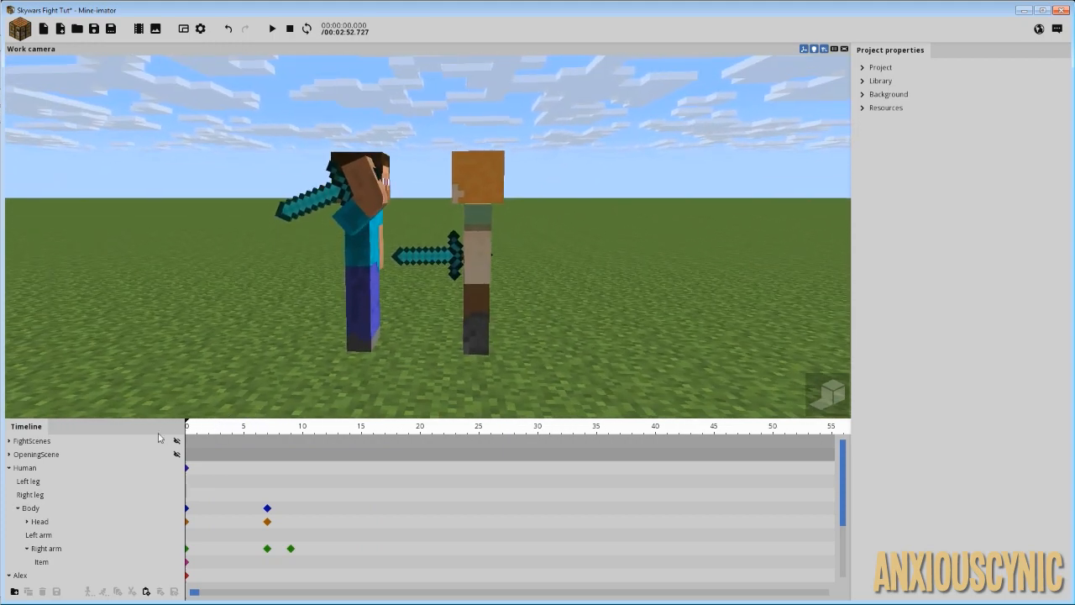
{"action": "key", "text": "space"}
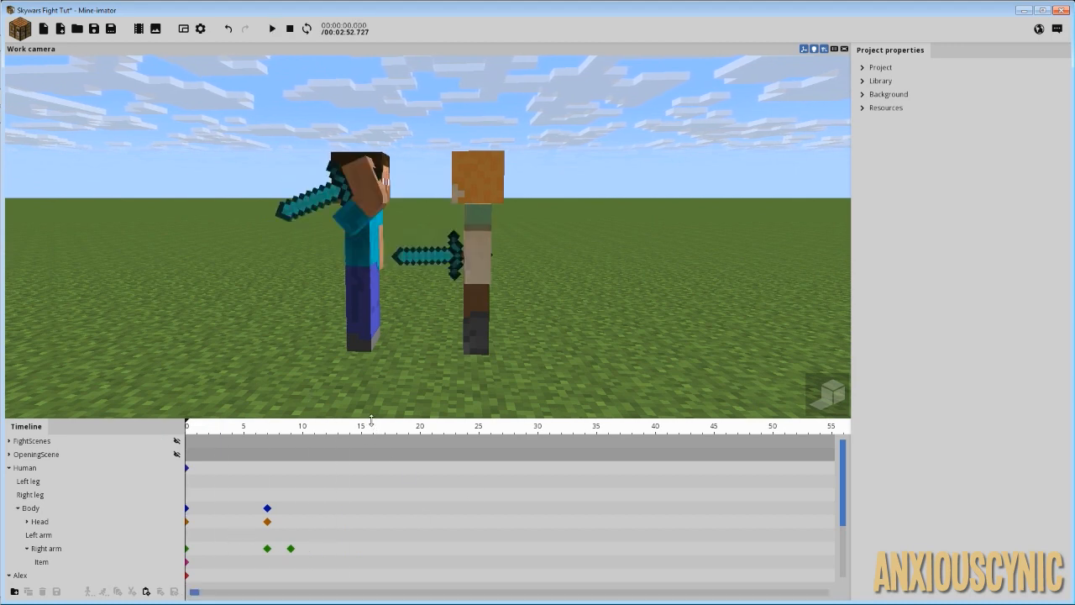
Step: Enlarge the timeline and add a frame 7 keyframe to the Human instance
{"action": "left_click_drag", "start_coordinate": [371, 420], "coordinate": [386, 349]}
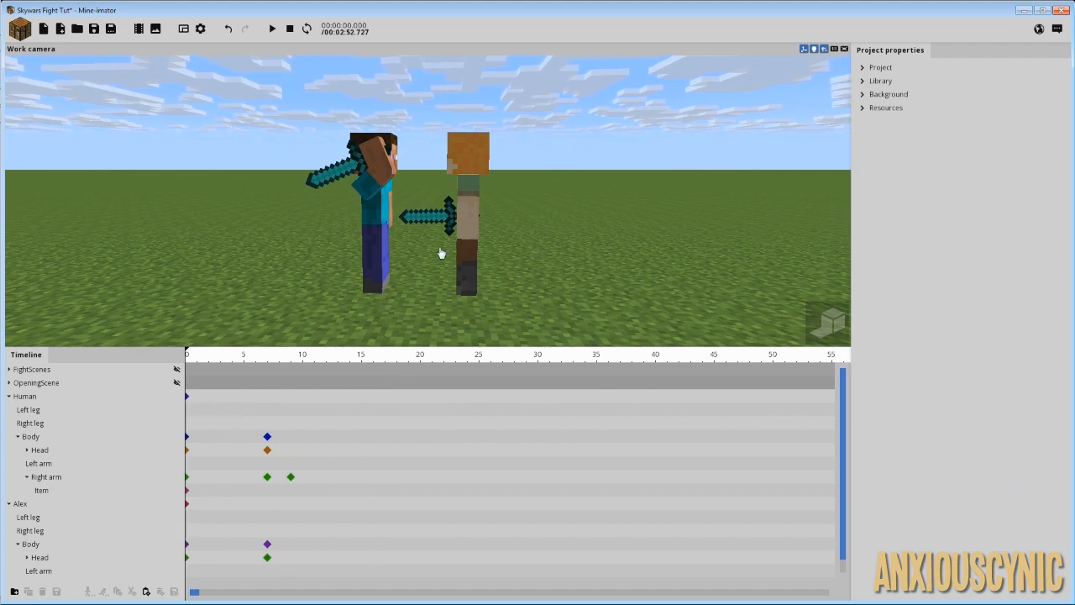
{"action": "left_click_drag", "start_coordinate": [192, 358], "coordinate": [254, 387]}
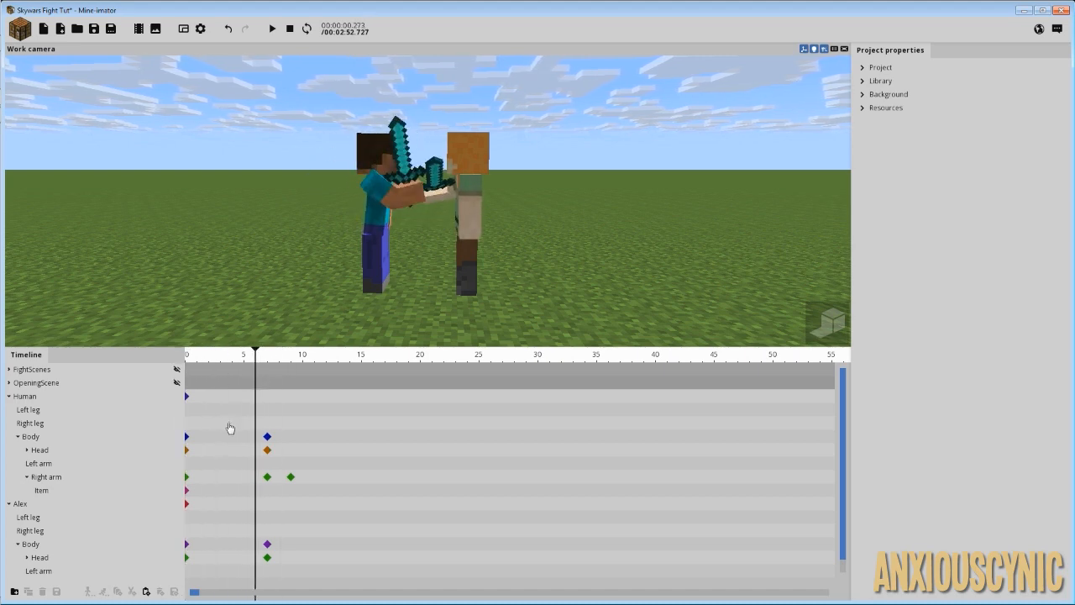
{"action": "left_click", "coordinate": [267, 398]}
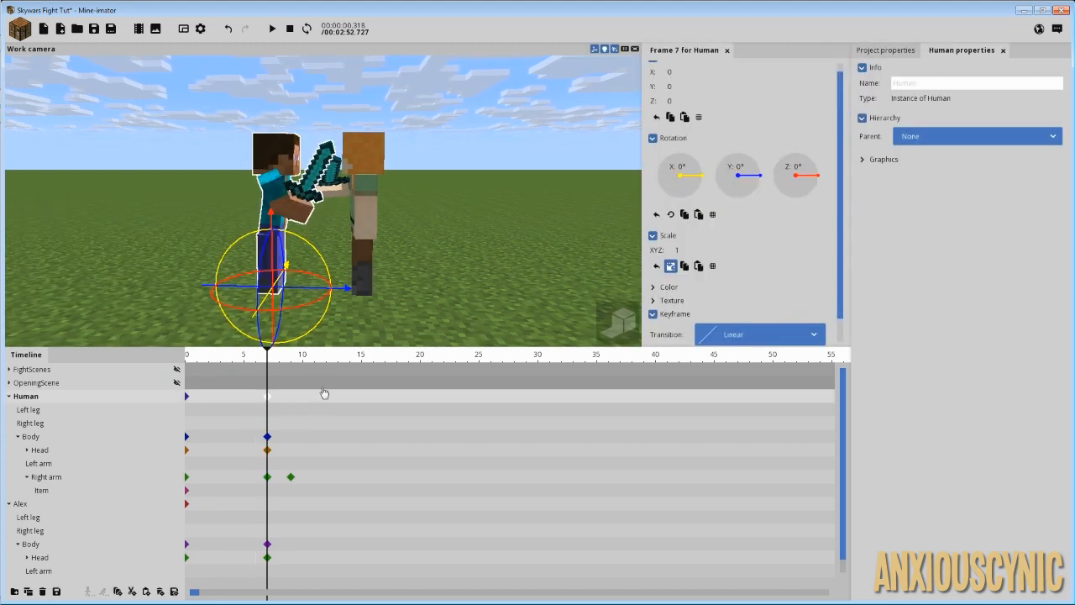
{"action": "right_click_drag", "start_coordinate": [423, 189], "coordinate": [427, 198]}
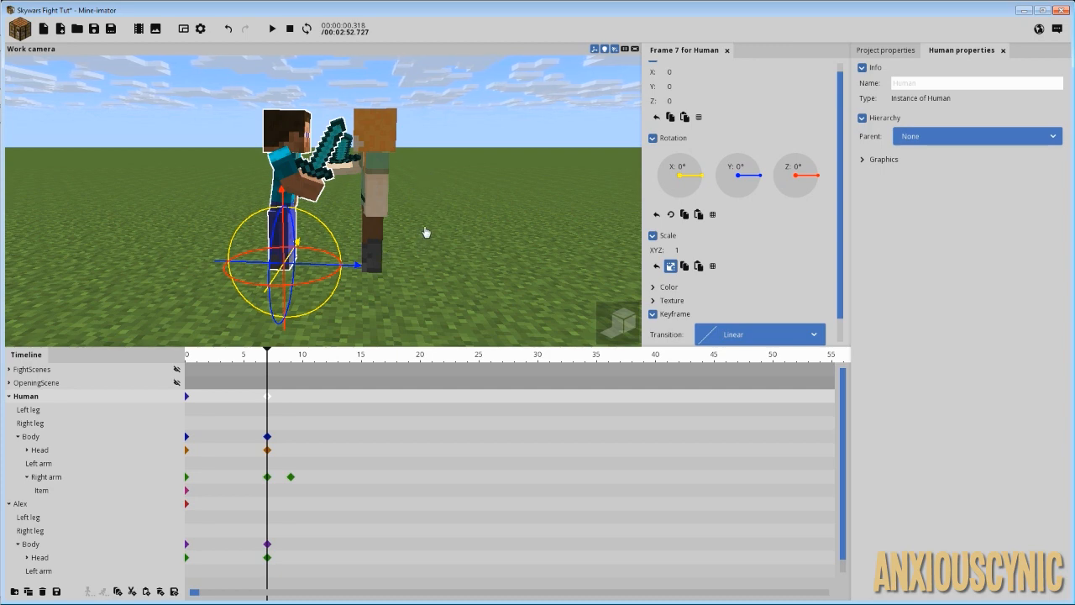
{"action": "left_click_drag", "start_coordinate": [425, 233], "coordinate": [381, 322]}
{"action": "scroll", "coordinate": [382, 322], "scroll_direction": "up", "scroll_amount": 2}
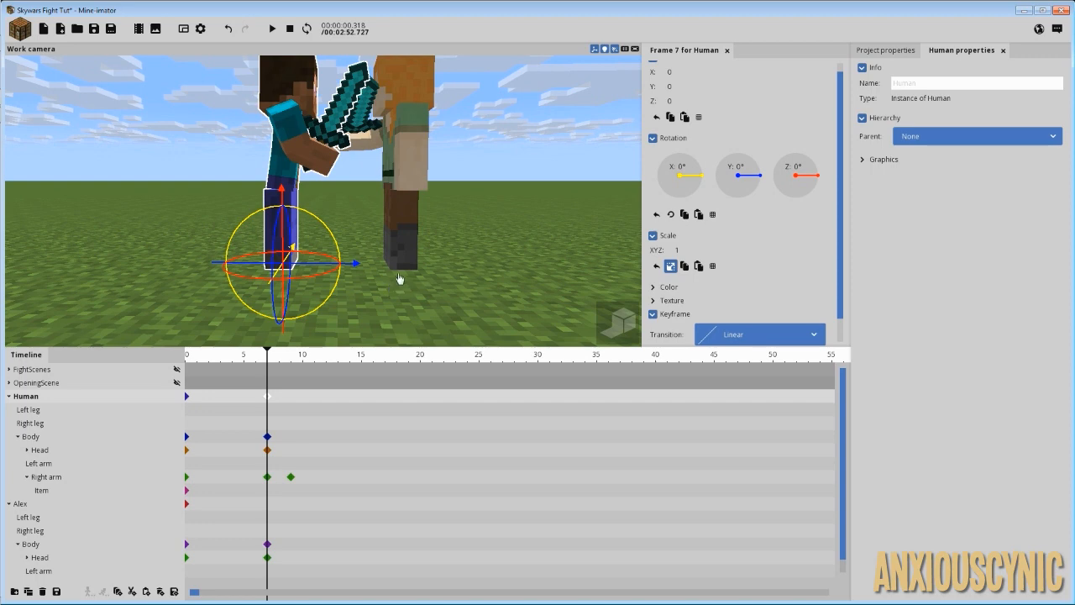
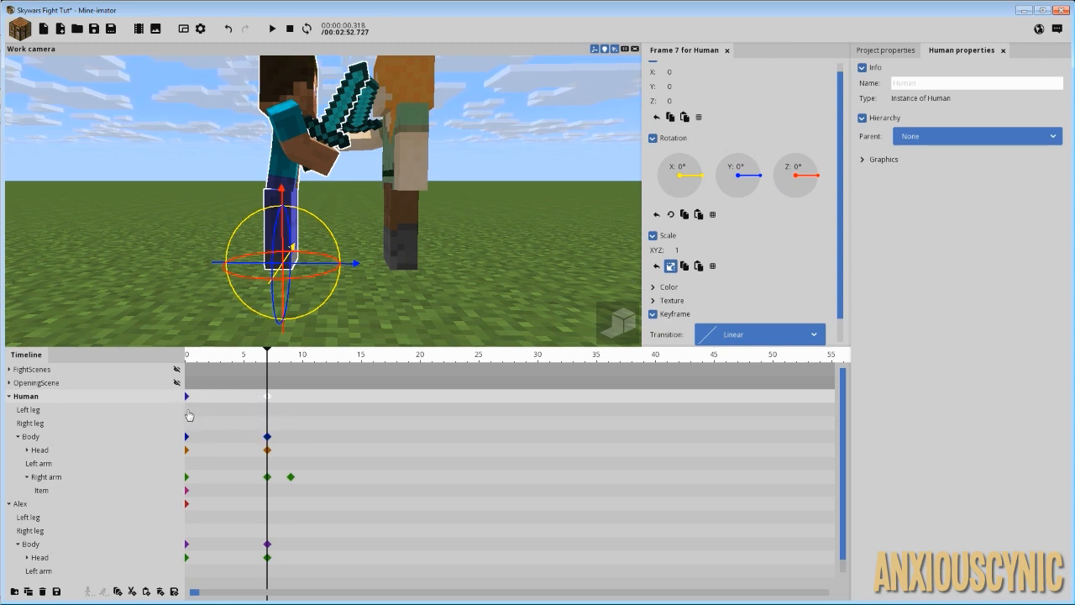
Step: Add keyframes at frames 0 and 7 to the Human's left and right legs
{"action": "left_click", "coordinate": [189, 411]}
{"action": "left_click", "coordinate": [187, 423]}
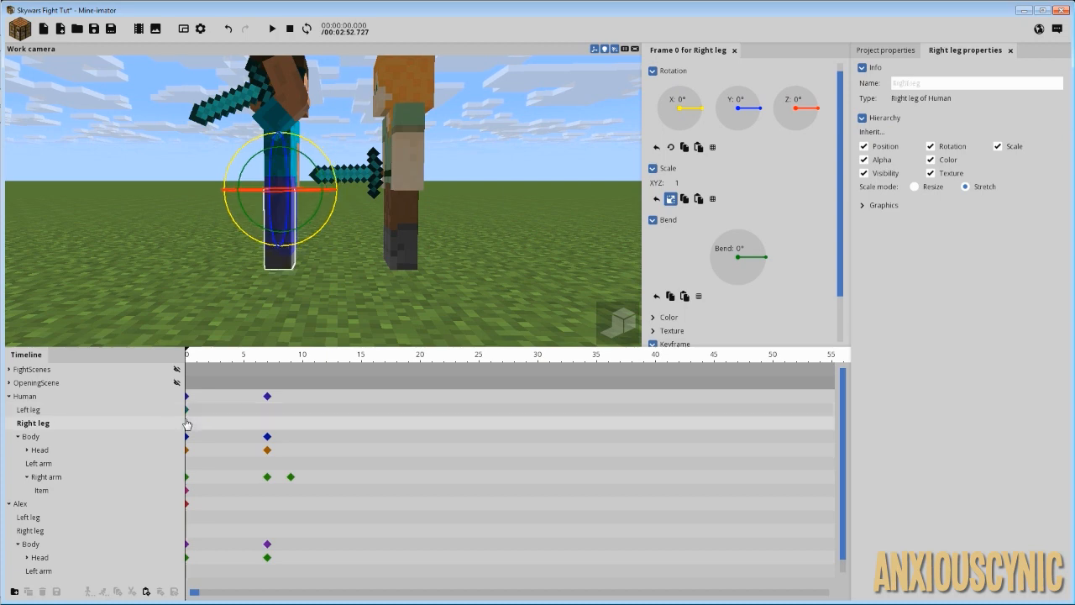
{"action": "left_click", "coordinate": [268, 412]}
{"action": "left_click", "coordinate": [269, 424]}
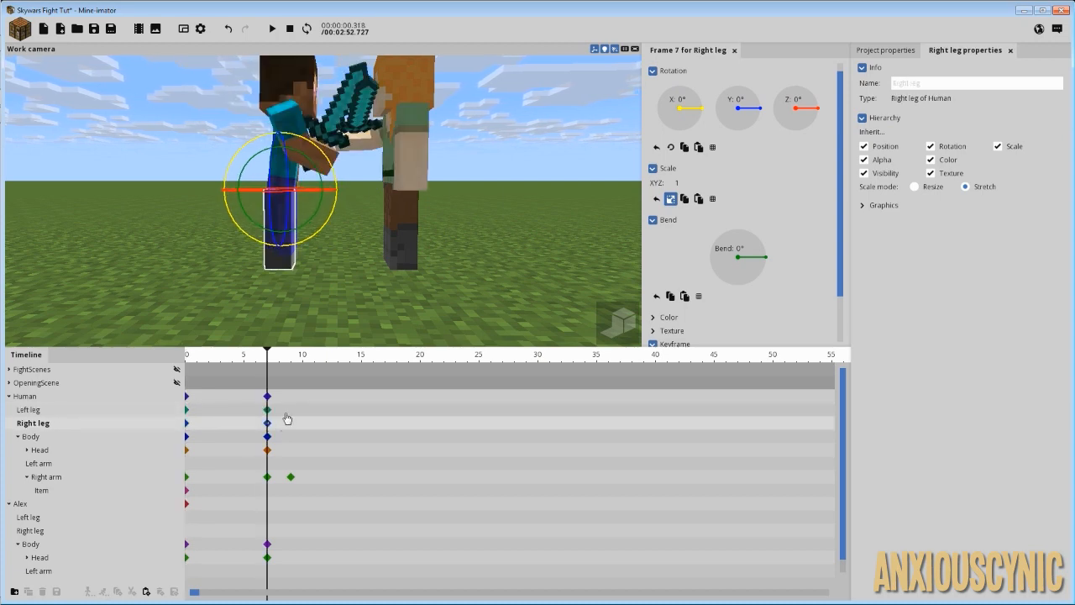
Step: Swing the Human's right leg forward to about -22.6° X rotation at frame 7 and set its bend to 10°
{"action": "left_click", "coordinate": [269, 411]}
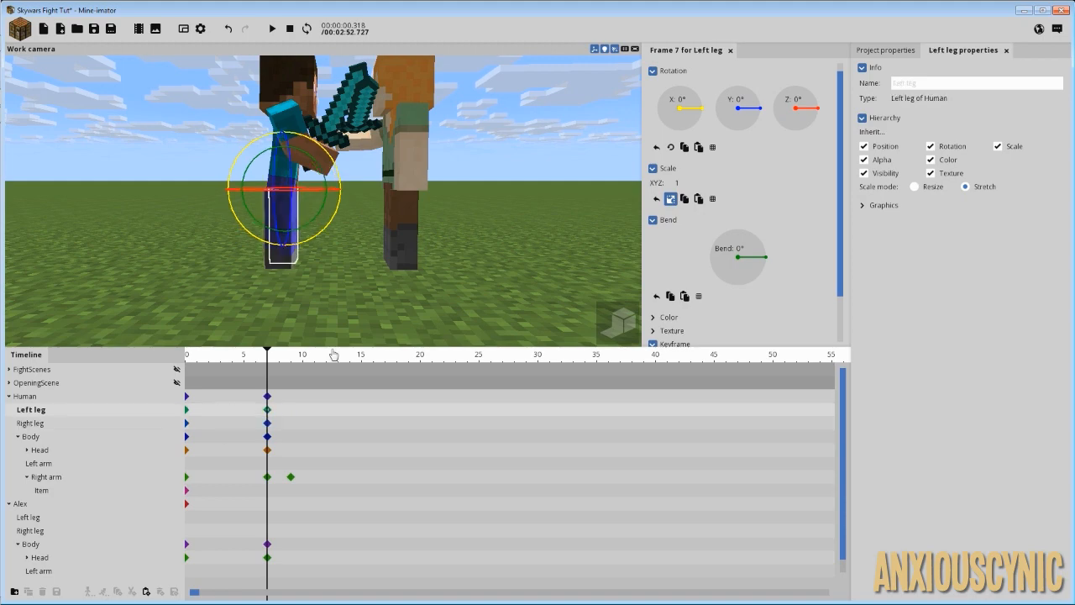
{"action": "mouse_move", "coordinate": [336, 316]}
{"action": "left_mouse_down"}
{"action": "mouse_move", "coordinate": [242, 344]}
{"action": "mouse_move", "coordinate": [326, 297]}
{"action": "left_mouse_up"}
{"action": "left_click", "coordinate": [286, 275]}
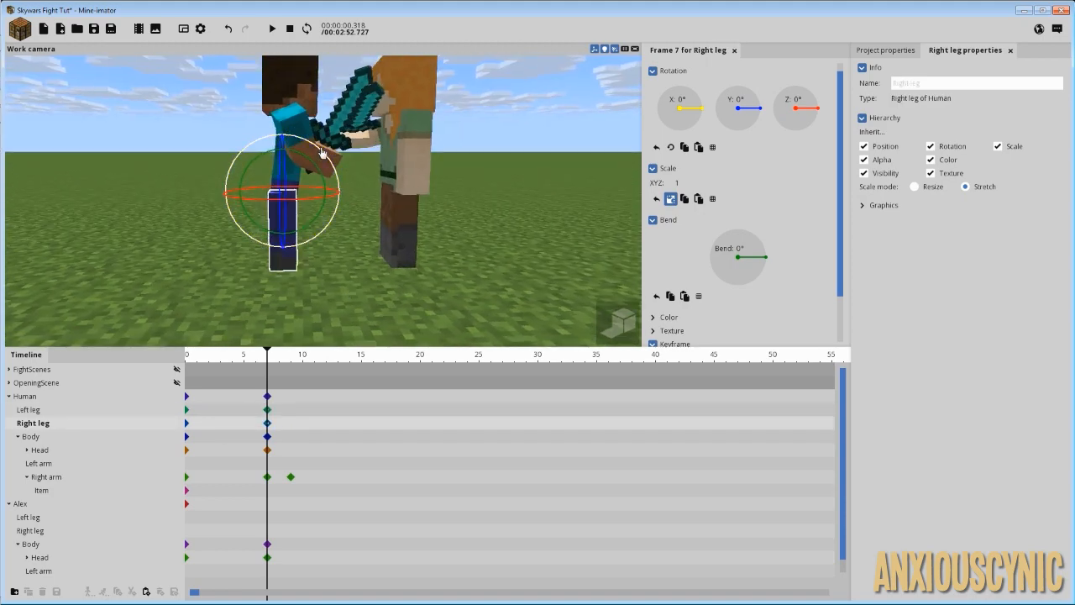
{"action": "mouse_move", "coordinate": [319, 155]}
{"action": "left_mouse_down"}
{"action": "mouse_move", "coordinate": [302, 155]}
{"action": "mouse_move", "coordinate": [313, 165]}
{"action": "left_mouse_up"}
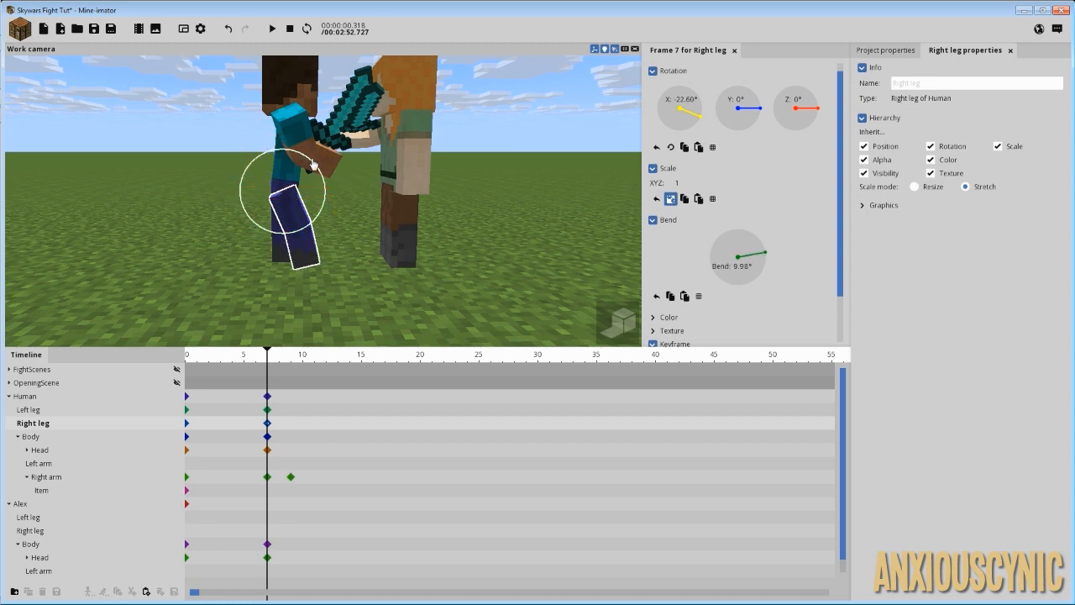
{"action": "left_click_drag", "start_coordinate": [732, 277], "coordinate": [747, 252]}
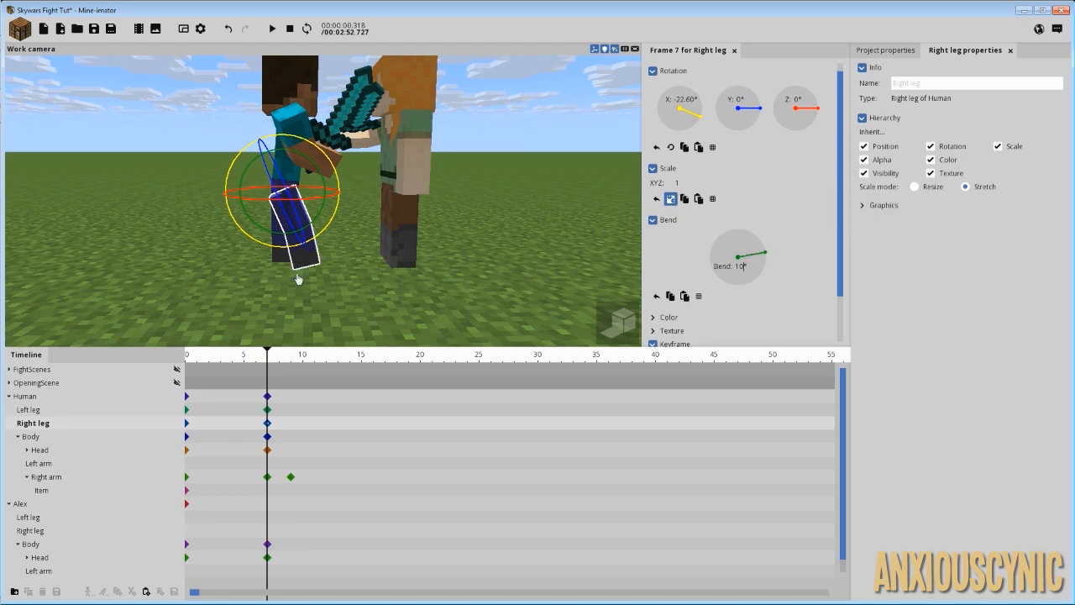
{"action": "mouse_move", "coordinate": [248, 359]}
{"action": "left_mouse_down"}
{"action": "mouse_move", "coordinate": [173, 357]}
{"action": "mouse_move", "coordinate": [281, 356]}
{"action": "mouse_move", "coordinate": [267, 358]}
{"action": "left_mouse_up"}
Step: Move the Human instance backward, away from Alex, at frame 0 by setting its Y position to -4
{"action": "left_click", "coordinate": [302, 396]}
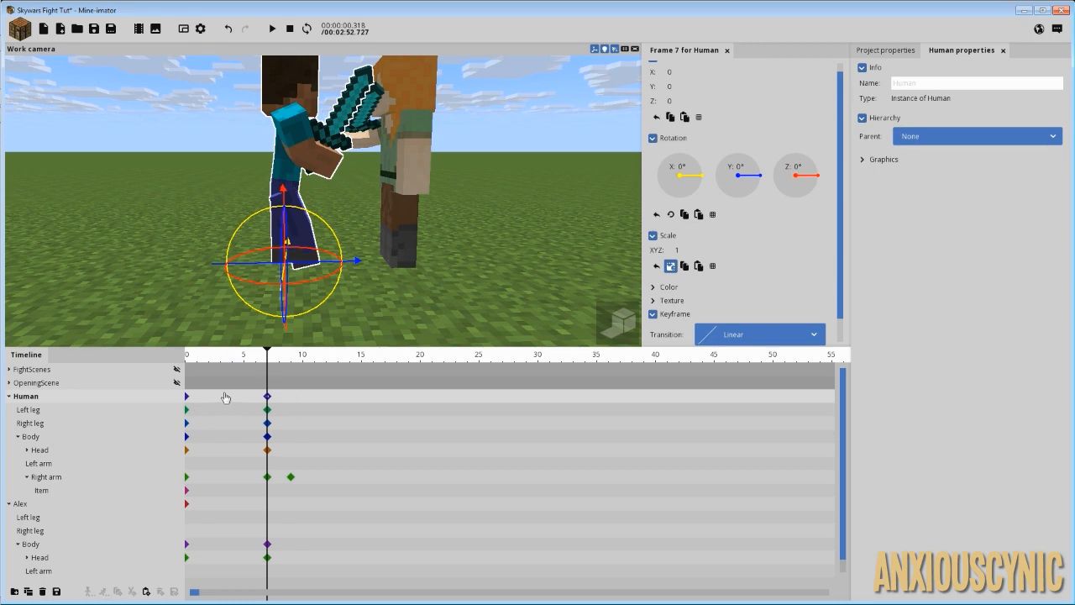
{"action": "left_click", "coordinate": [187, 398]}
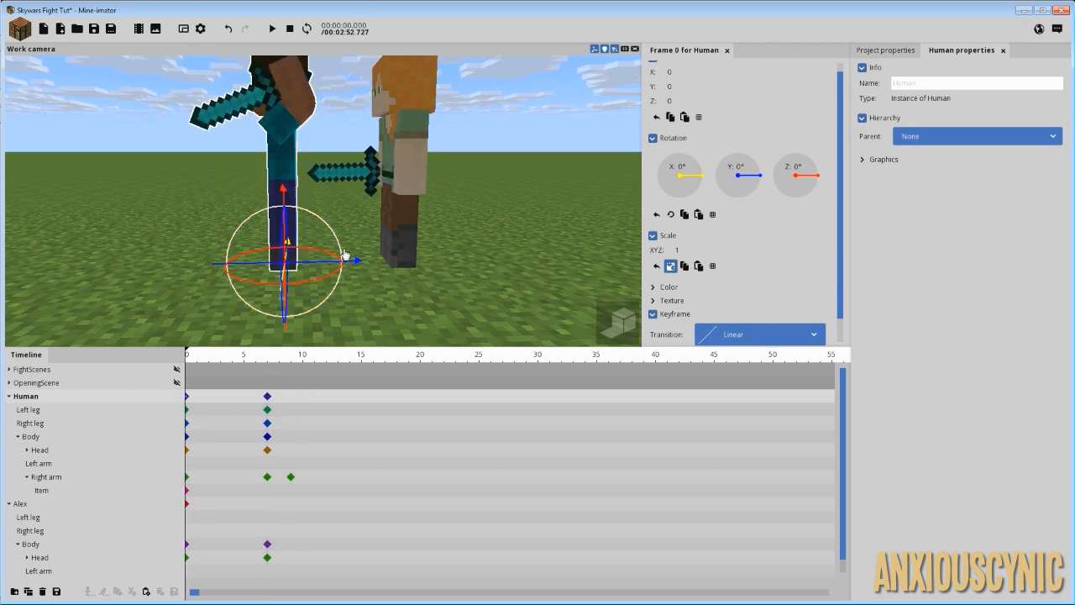
{"action": "right_click_drag", "start_coordinate": [416, 215], "coordinate": [399, 183]}
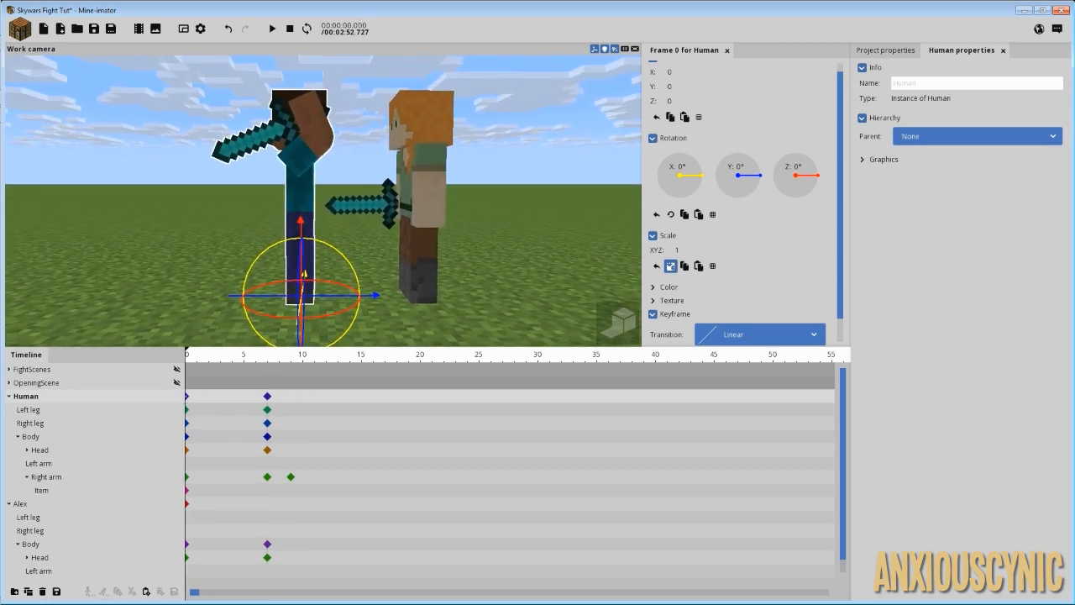
{"action": "left_click_drag", "start_coordinate": [332, 300], "coordinate": [303, 300]}
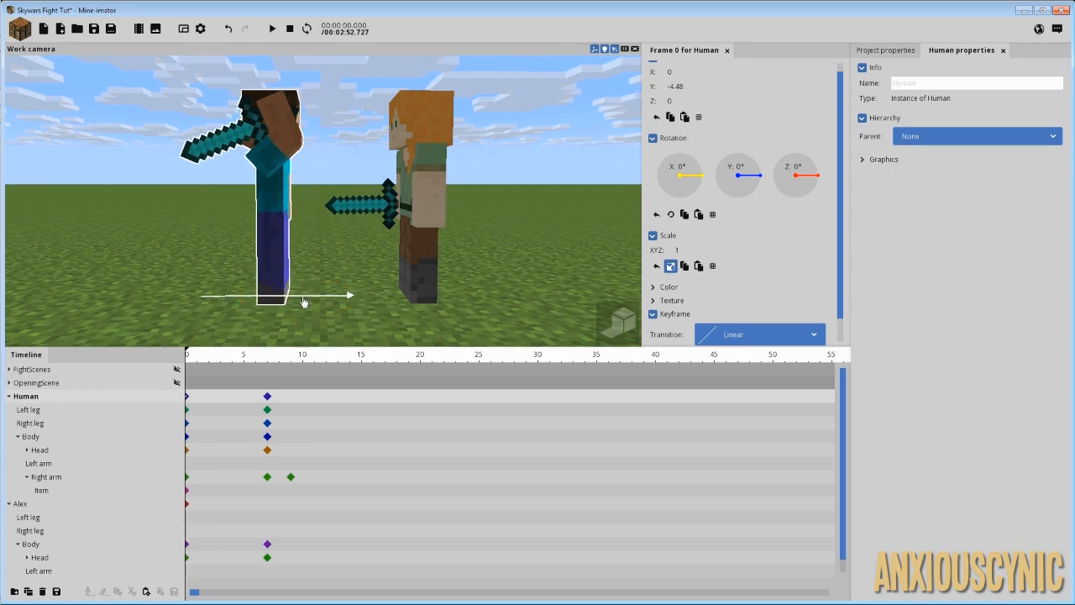
{"action": "key", "text": "space"}
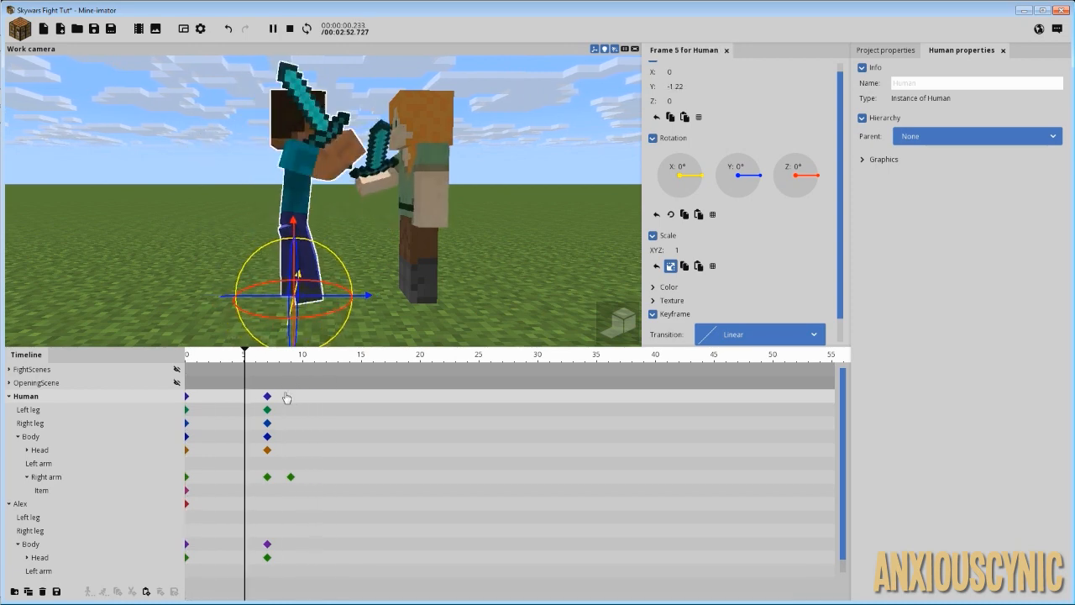
{"action": "key", "text": "space"}
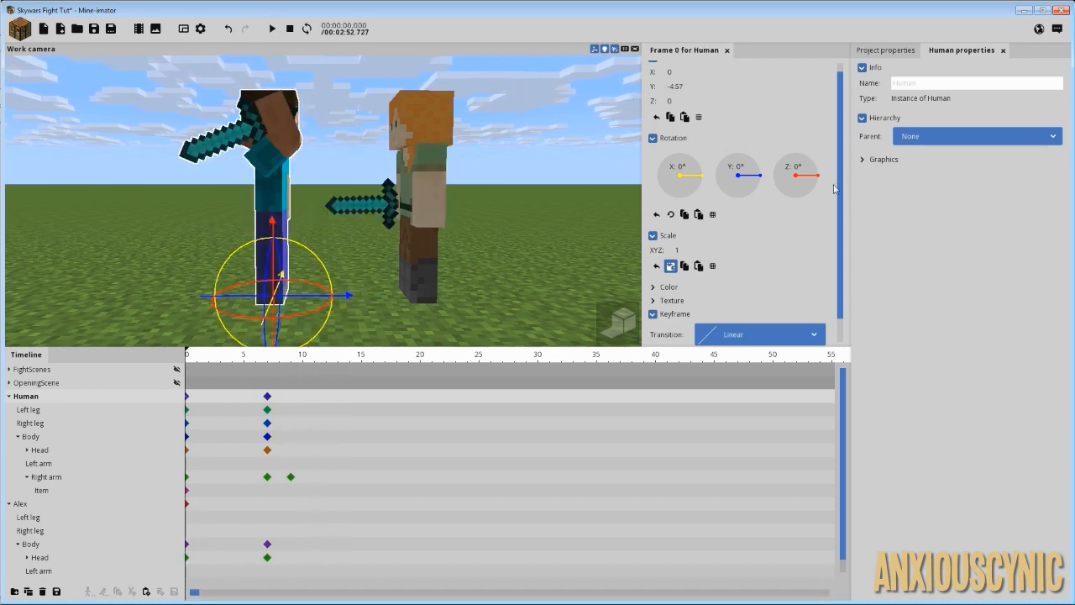
{"action": "scroll", "coordinate": [820, 118], "scroll_direction": "up", "scroll_amount": 1}
{"action": "left_click", "coordinate": [677, 97]}
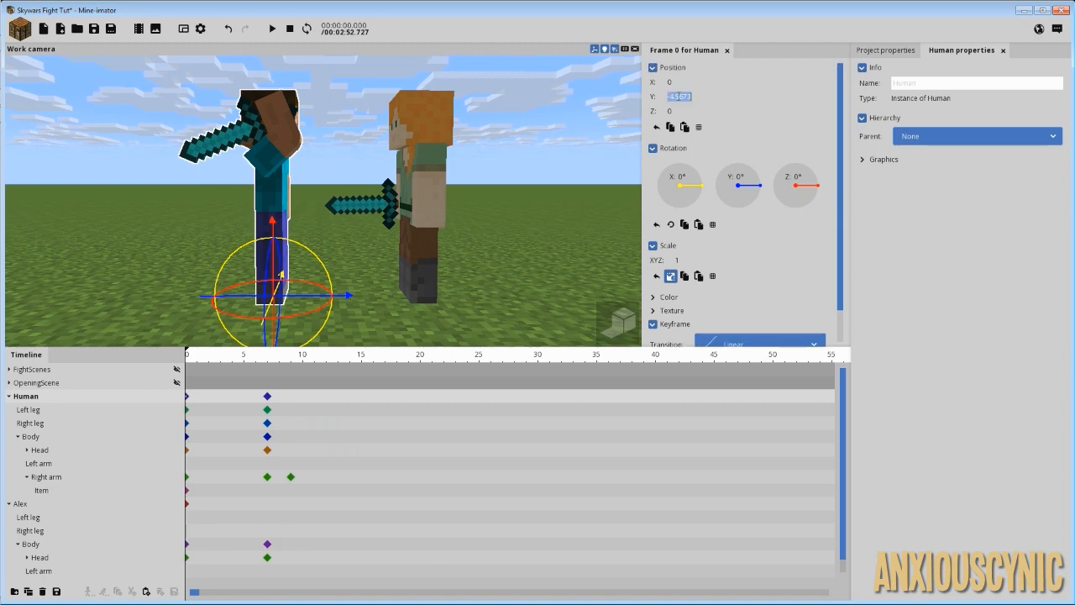
{"action": "type", "text": "-4"}
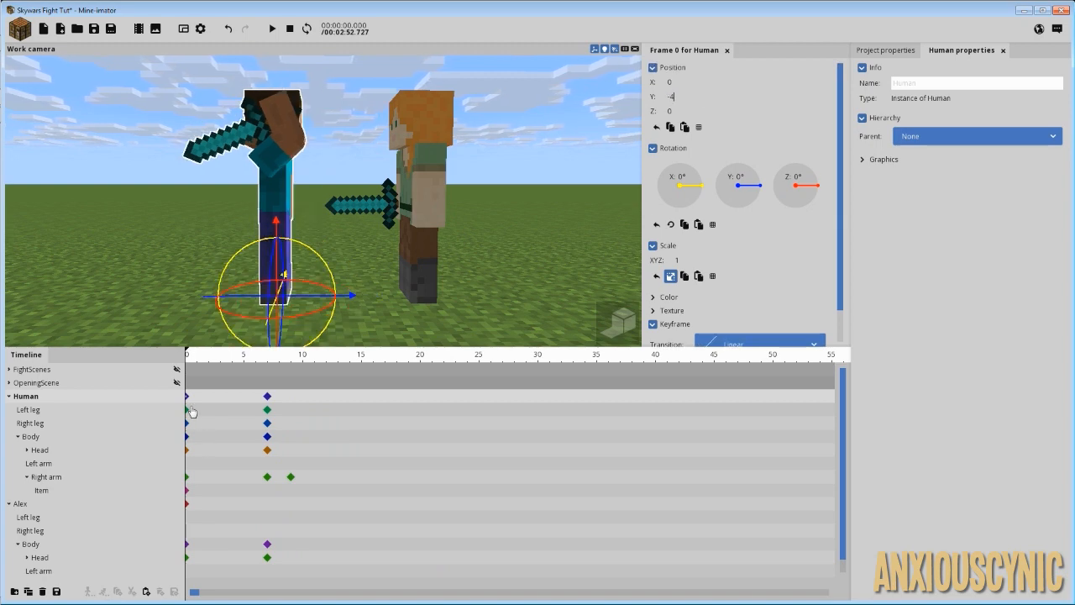
Step: Swing the Human's left leg backward to about 21° X rotation at frame 7
{"action": "mouse_move", "coordinate": [194, 372]}
{"action": "left_mouse_down"}
{"action": "mouse_move", "coordinate": [266, 368]}
{"action": "mouse_move", "coordinate": [180, 368]}
{"action": "mouse_move", "coordinate": [293, 370]}
{"action": "mouse_move", "coordinate": [187, 370]}
{"action": "left_mouse_up"}
{"action": "left_click", "coordinate": [188, 409]}
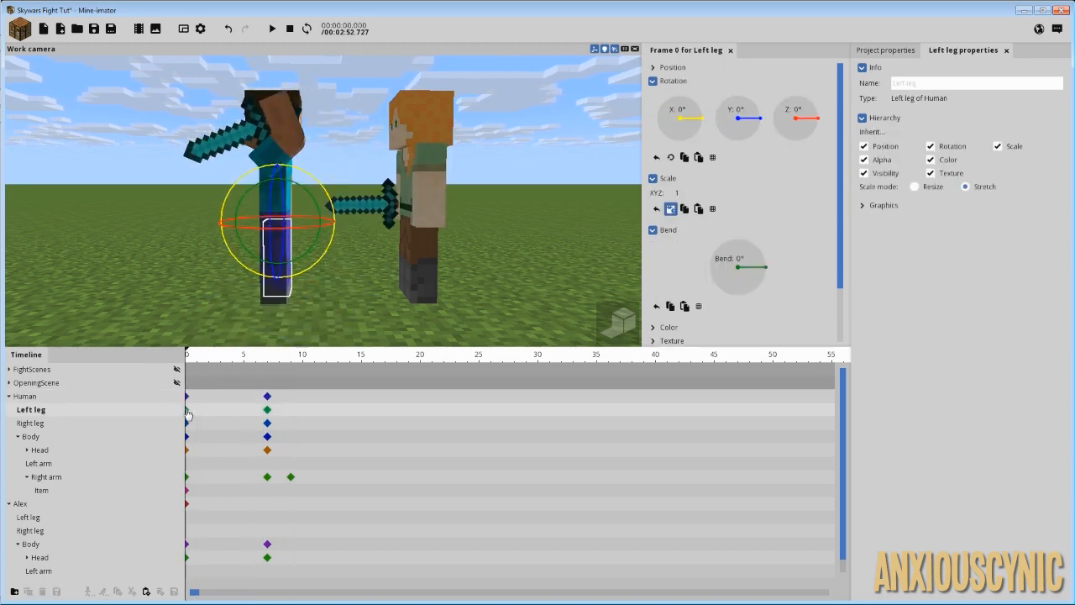
{"action": "left_click", "coordinate": [267, 411]}
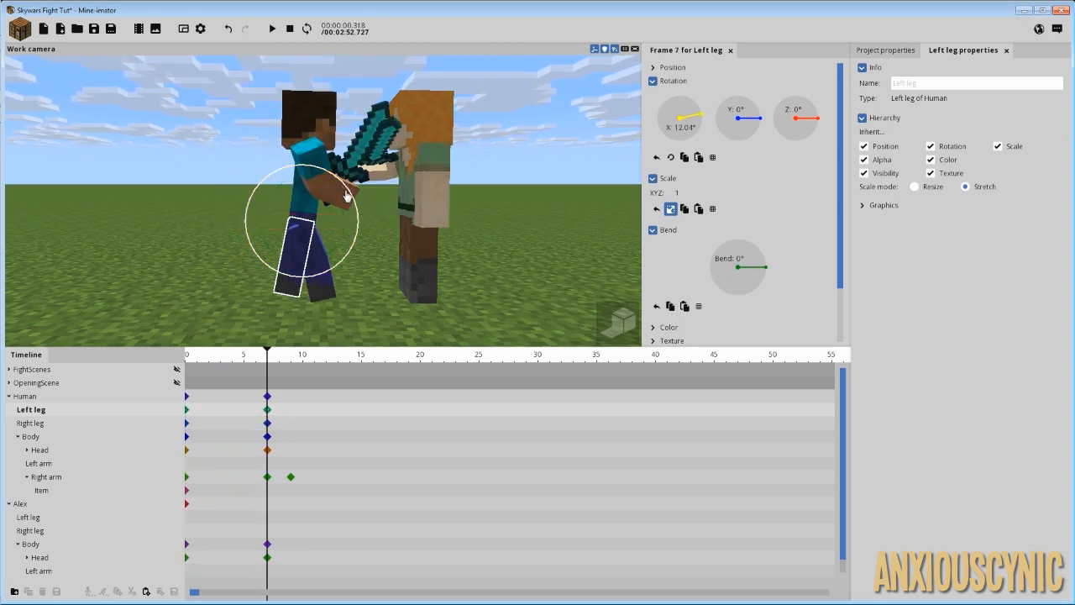
Step: Play the sword swing repeatedly from frame 0 to examine the Human's step forward and leg motion
{"action": "left_click_drag", "start_coordinate": [225, 362], "coordinate": [167, 359]}
{"action": "key", "text": "space"}
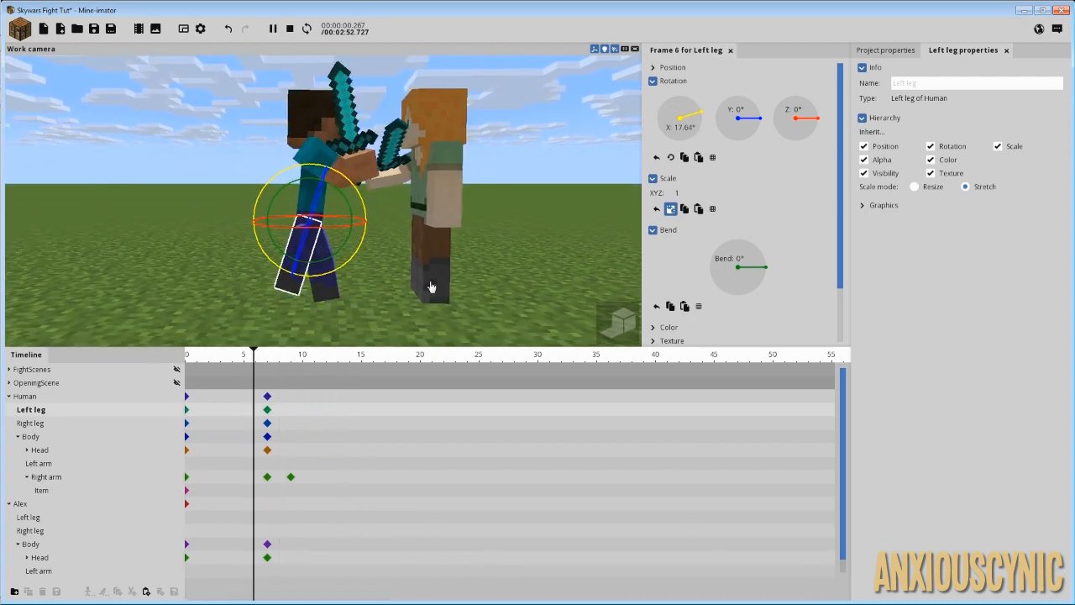
{"action": "key", "text": "space"}
{"action": "key", "text": "space"}
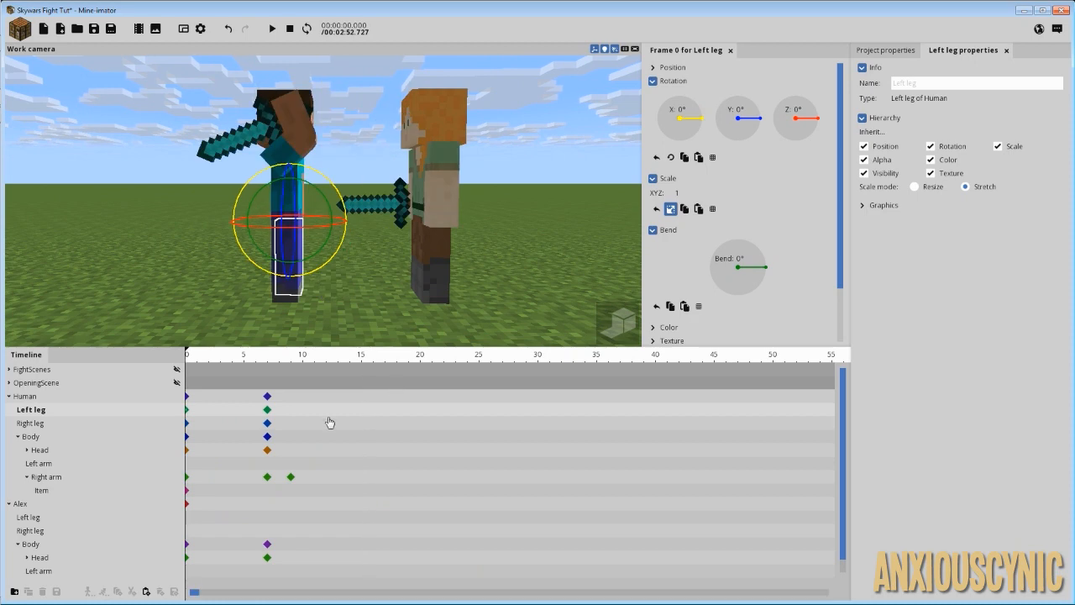
{"action": "key", "text": "space"}
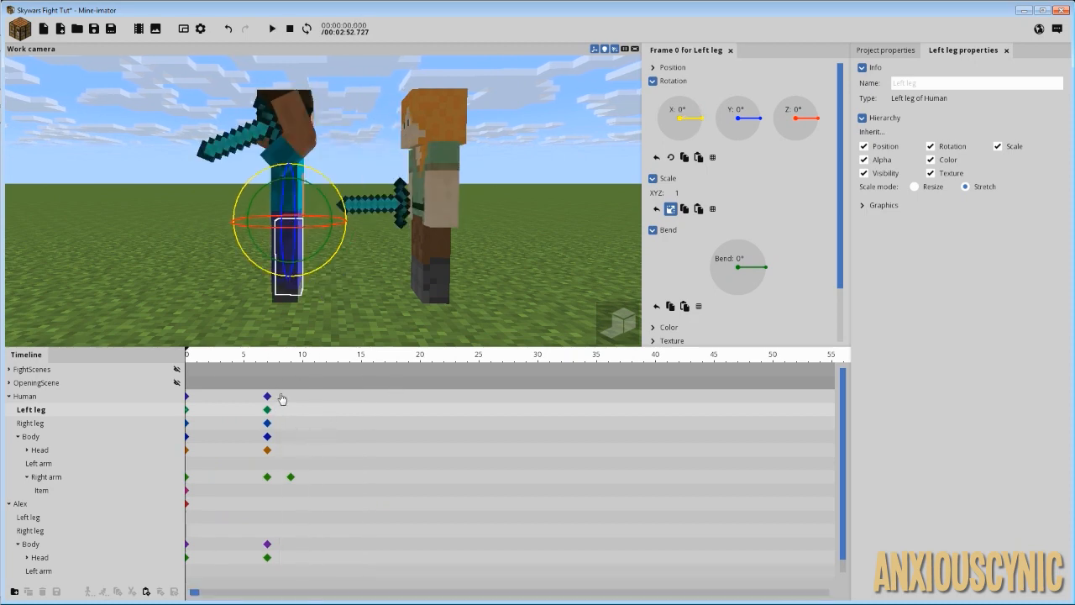
{"action": "mouse_move", "coordinate": [282, 398]}
{"action": "left_mouse_down"}
{"action": "mouse_move", "coordinate": [265, 420]}
{"action": "mouse_move", "coordinate": [283, 403]}
{"action": "left_mouse_up"}
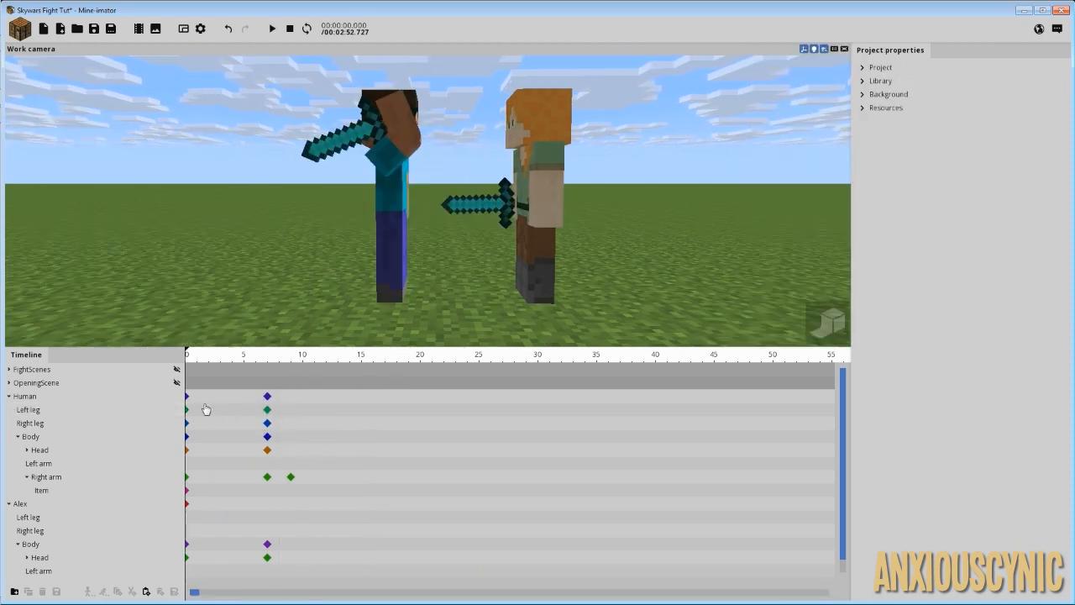
{"action": "left_click", "coordinate": [187, 397]}
{"action": "key", "text": "space"}
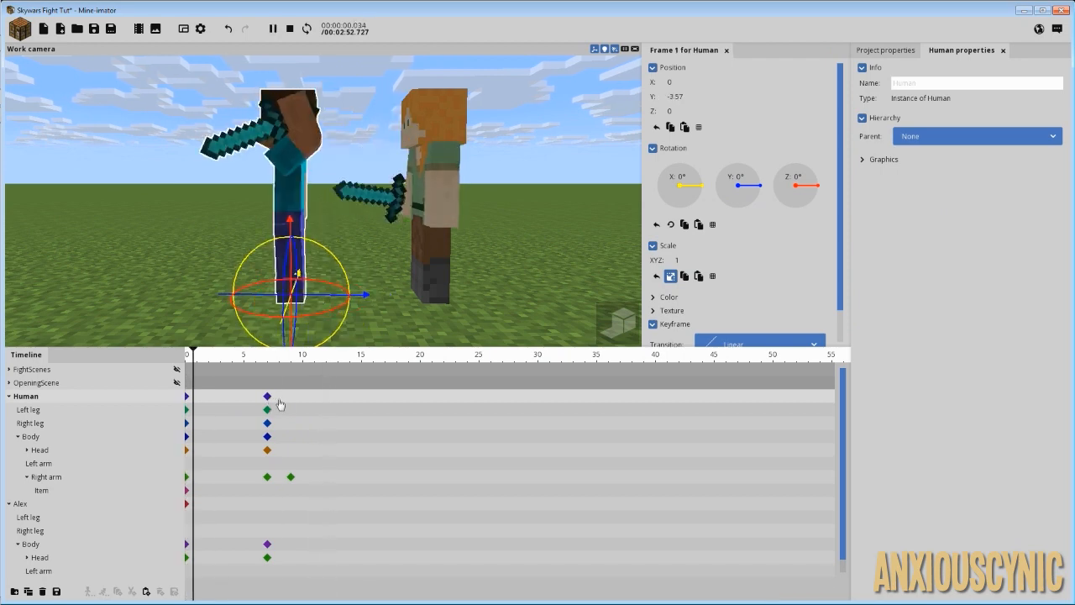
{"action": "key", "text": "space"}
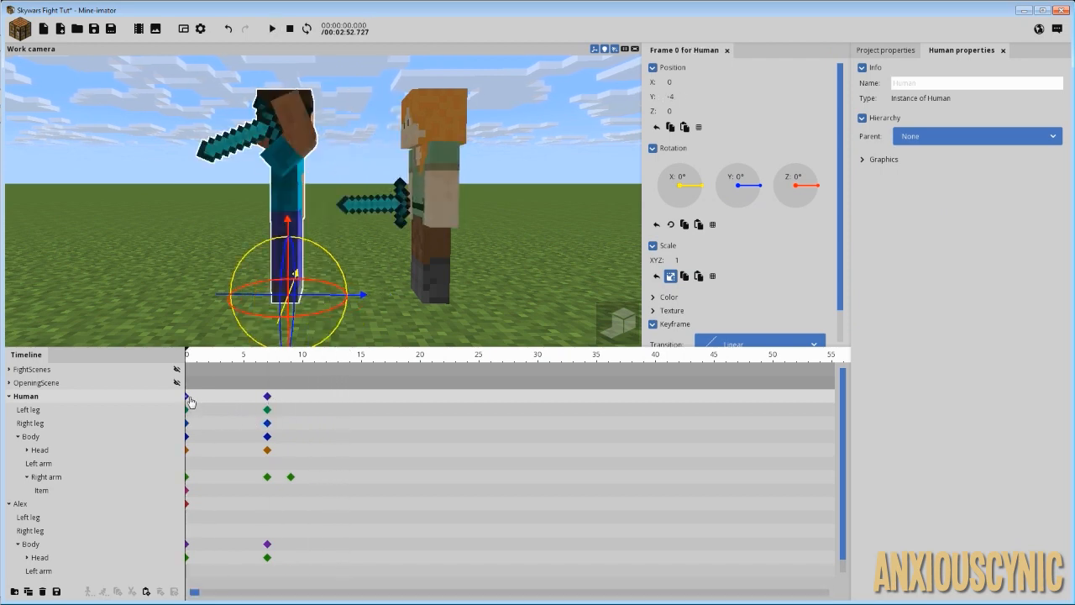
{"action": "left_click", "coordinate": [186, 397]}
{"action": "left_click", "coordinate": [756, 344]}
{"action": "scroll", "coordinate": [779, 435], "scroll_direction": "down", "scroll_amount": 1}
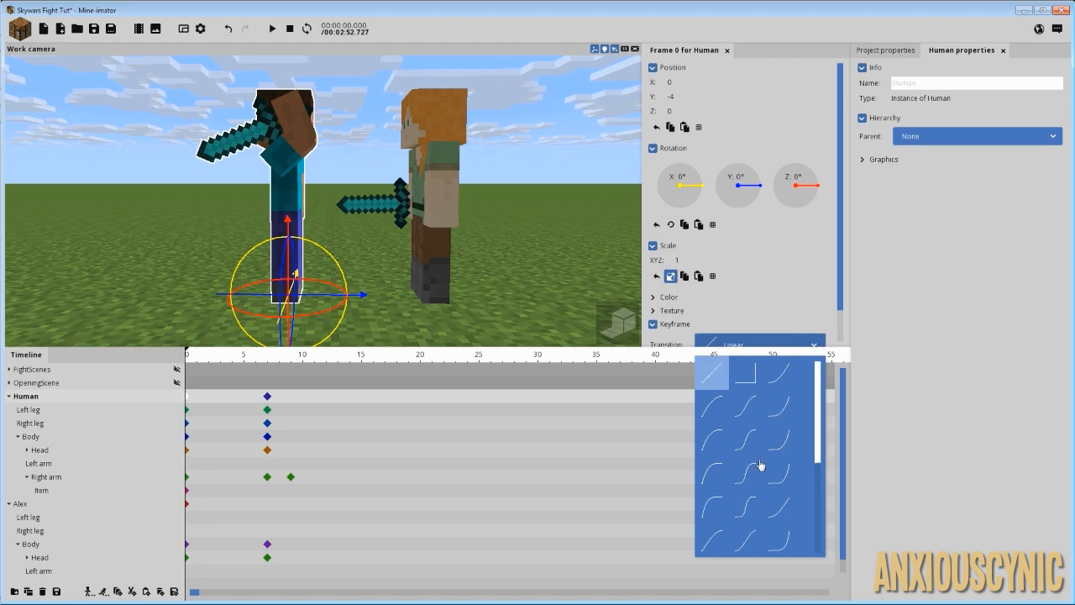
{"action": "scroll", "coordinate": [756, 469], "scroll_direction": "down", "scroll_amount": 1}
{"action": "left_click", "coordinate": [787, 272]}
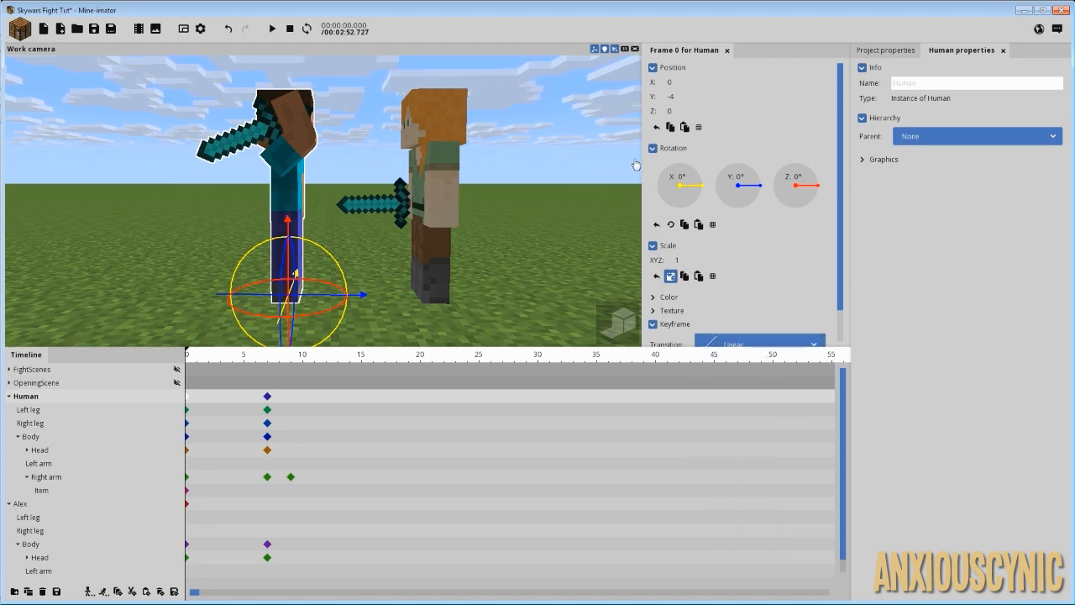
Step: Set the transition of the Human's frame 0 keyframe to Ease out (quadratic) and play it back
{"action": "mouse_move", "coordinate": [641, 159]}
{"action": "left_mouse_down"}
{"action": "mouse_move", "coordinate": [737, 171]}
{"action": "mouse_move", "coordinate": [637, 175]}
{"action": "left_mouse_up"}
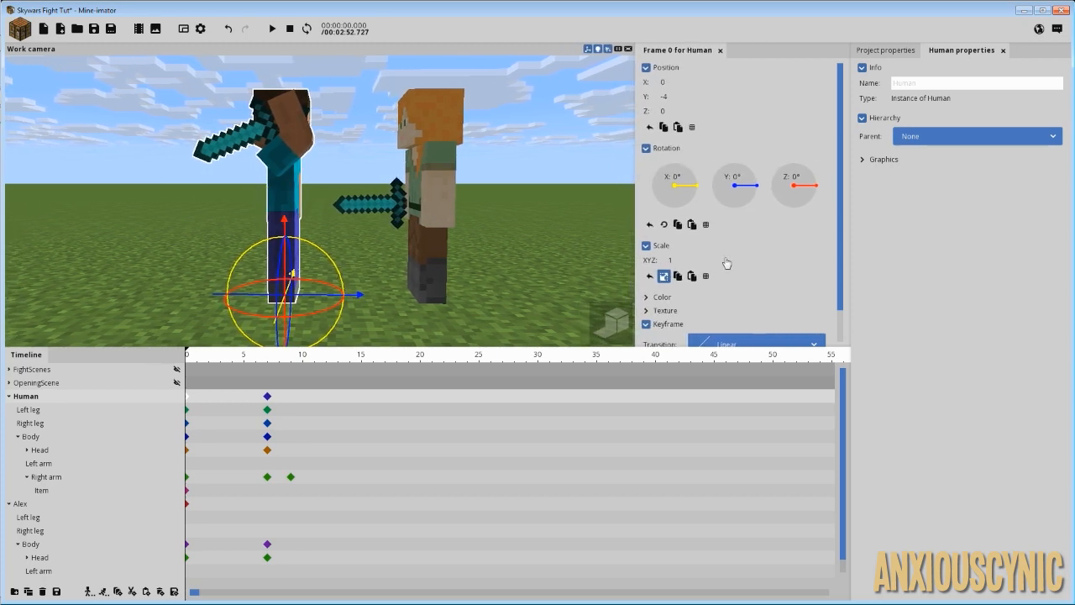
{"action": "left_click_drag", "start_coordinate": [837, 264], "coordinate": [835, 304]}
{"action": "left_click", "coordinate": [751, 309]}
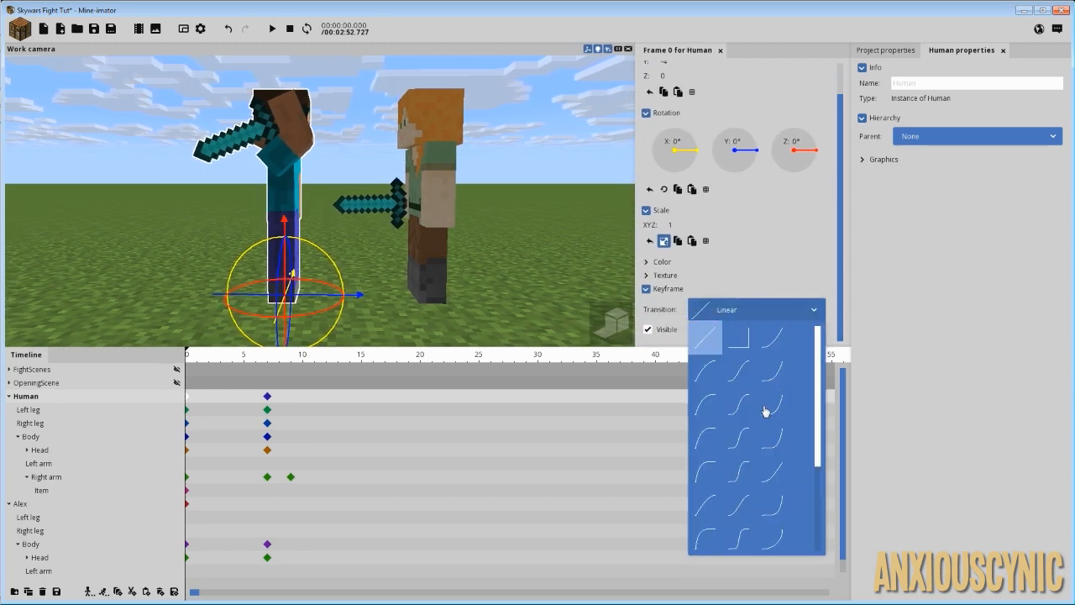
{"action": "scroll", "coordinate": [763, 418], "scroll_direction": "down", "scroll_amount": 1}
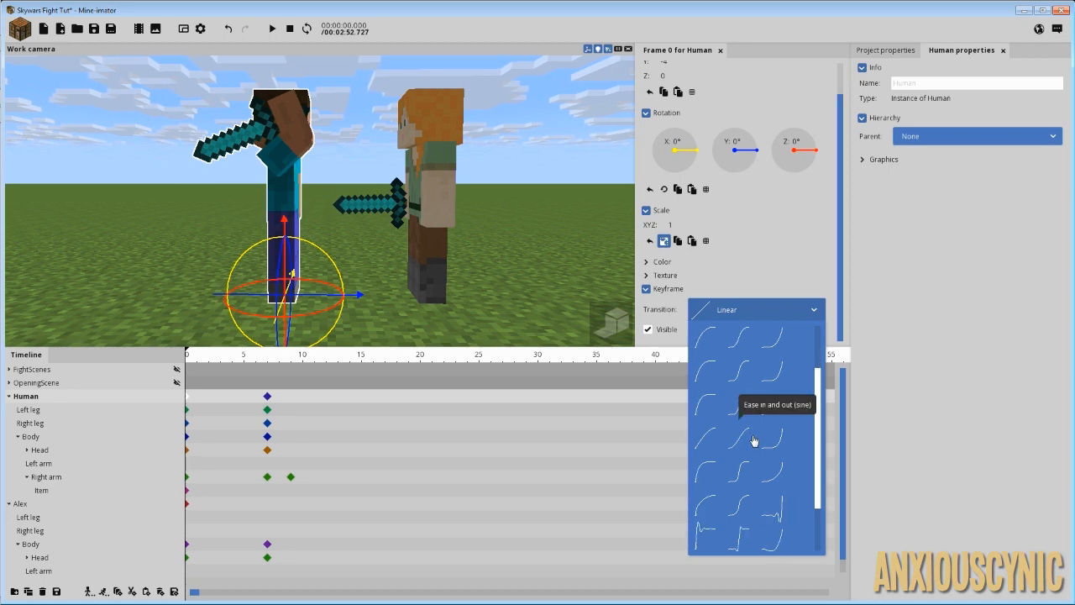
{"action": "scroll", "coordinate": [751, 436], "scroll_direction": "up", "scroll_amount": 1}
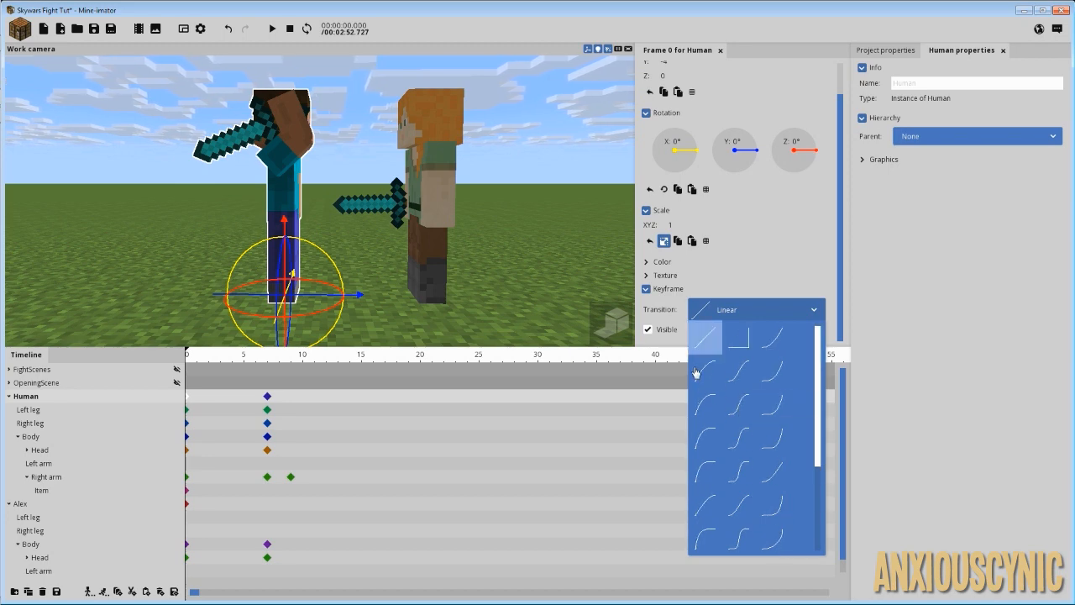
{"action": "left_click", "coordinate": [696, 373]}
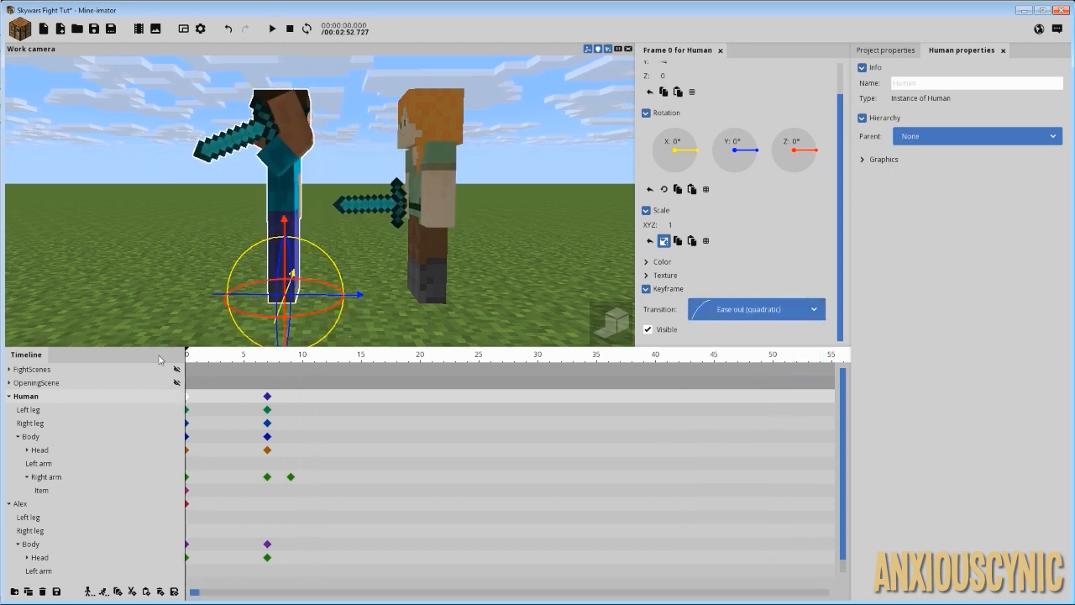
{"action": "key", "text": "space"}
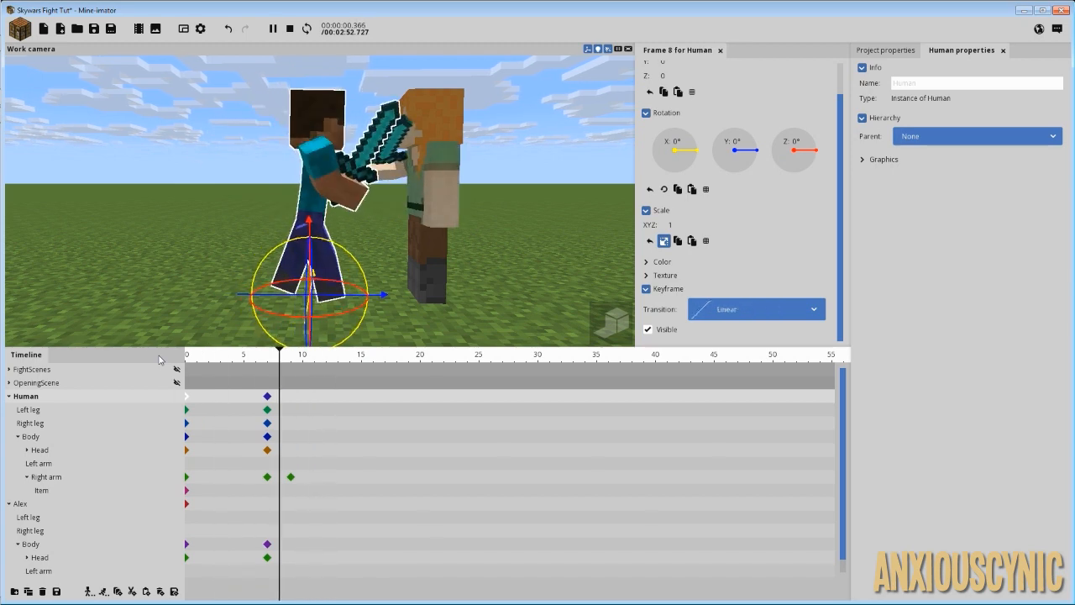
{"action": "key", "text": "space"}
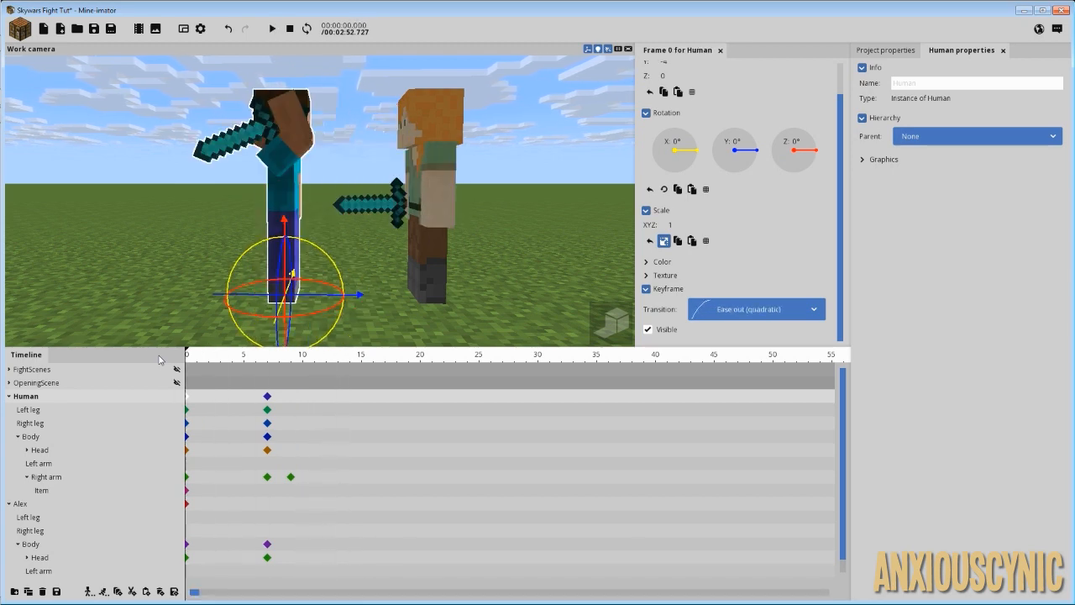
{"action": "key", "text": "space"}
{"action": "key", "text": "space"}
Step: Set the transition of the Human's left and right leg keyframes at frame 0 to Ease out (quadratic)
{"action": "left_click_drag", "start_coordinate": [194, 409], "coordinate": [185, 427]}
{"action": "left_click", "coordinate": [756, 339]}
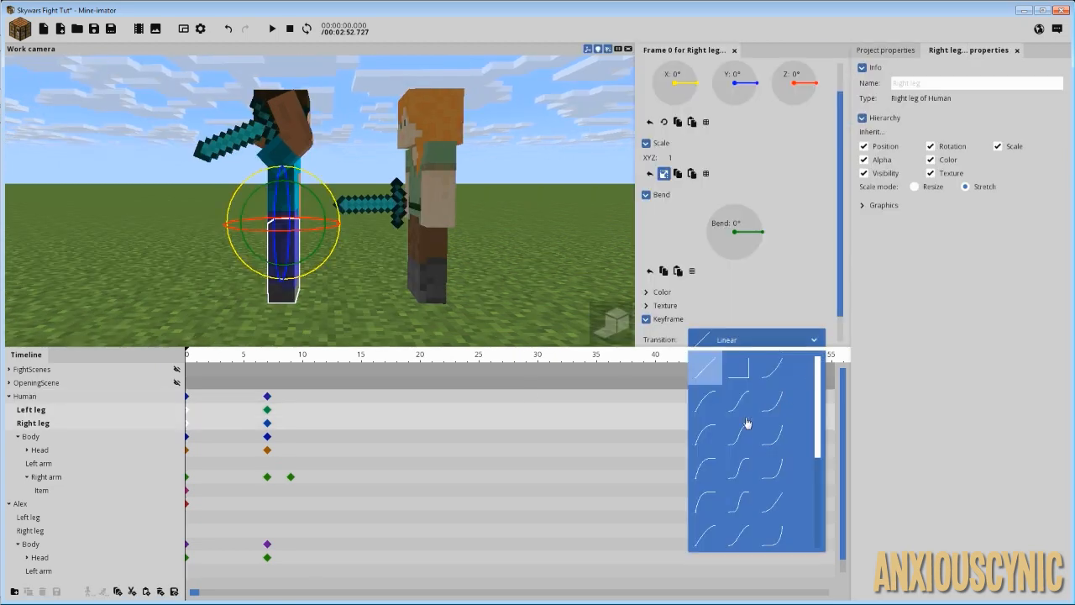
{"action": "left_click", "coordinate": [702, 406]}
Step: Play and scrub the clash from frame 0 to frame 7 with the Human's left leg selected to check the leg easing
{"action": "key", "text": "space"}
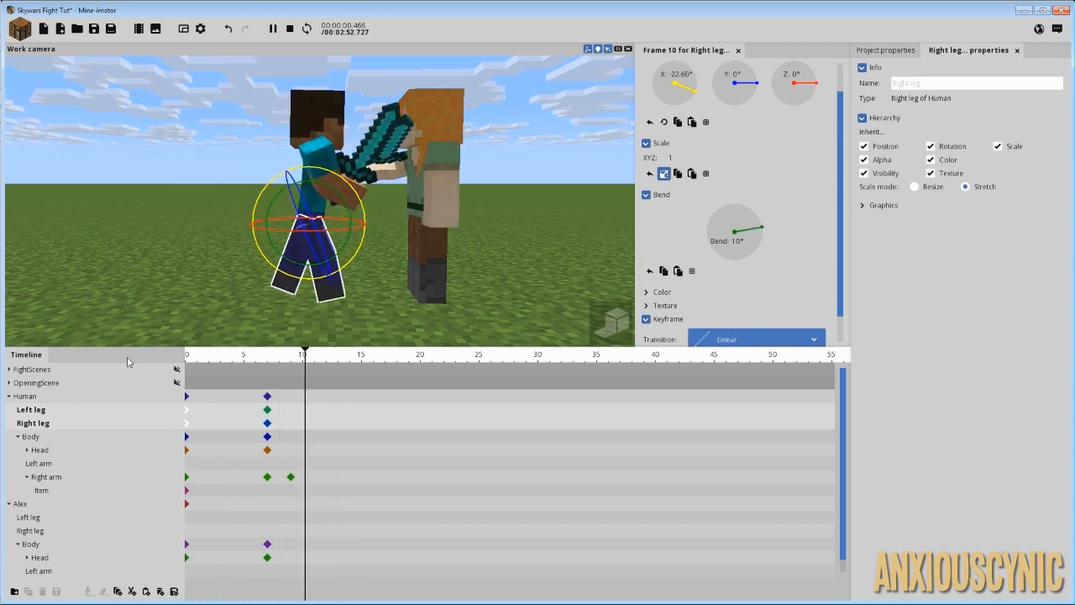
{"action": "key", "text": "space"}
{"action": "left_click", "coordinate": [214, 411]}
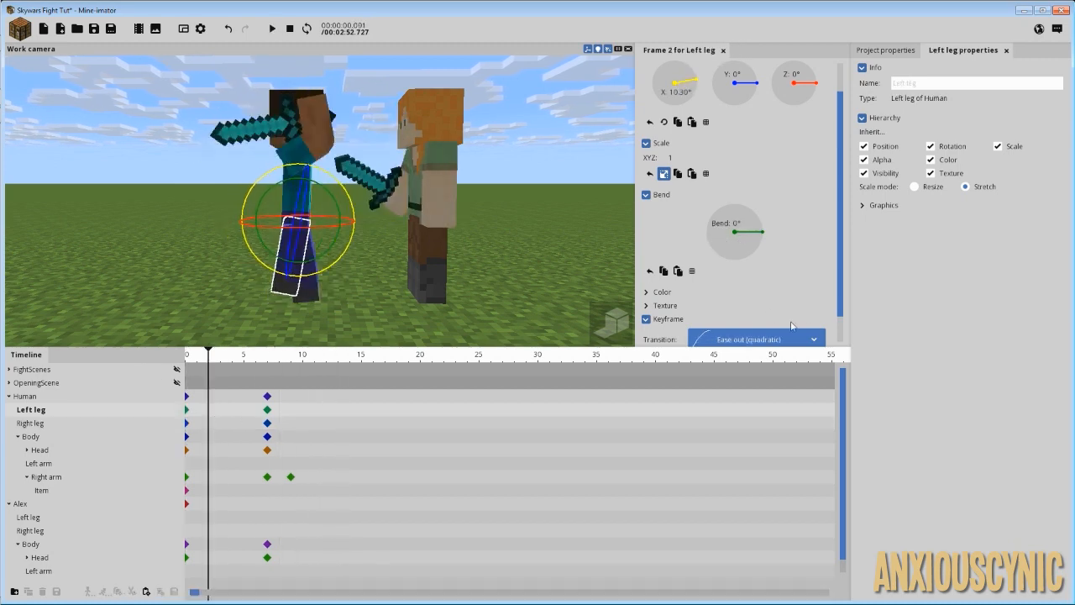
{"action": "left_click_drag", "start_coordinate": [841, 275], "coordinate": [845, 305]}
{"action": "left_click_drag", "start_coordinate": [217, 358], "coordinate": [176, 359]}
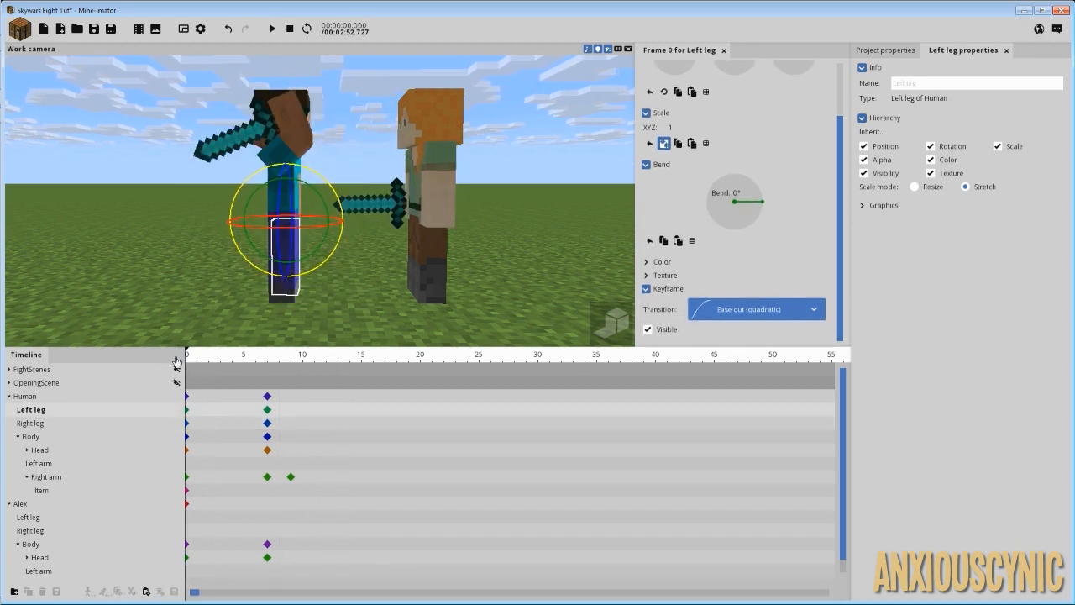
{"action": "key", "text": "space"}
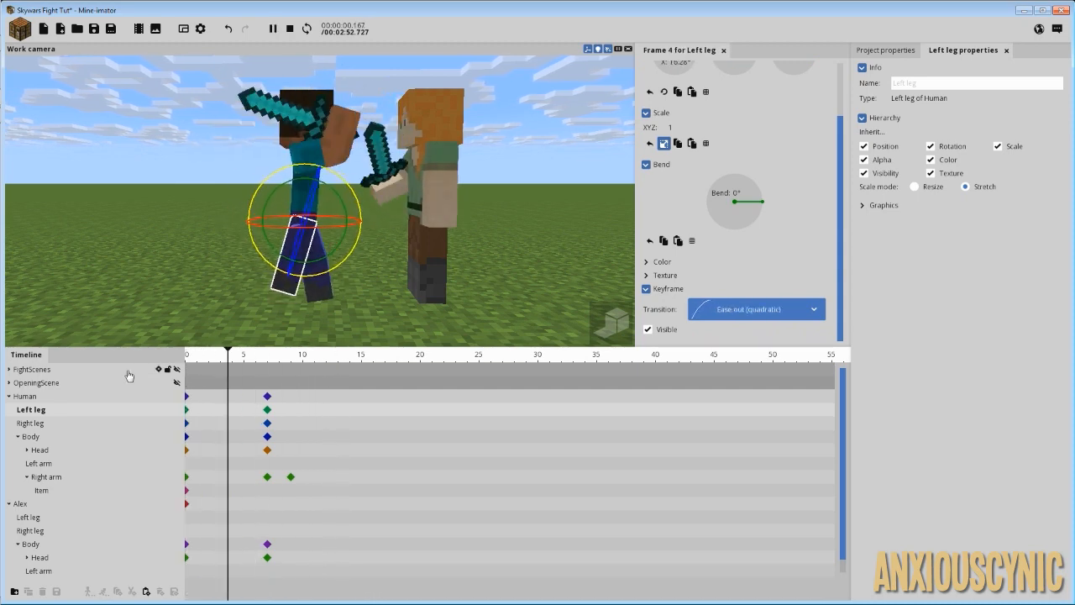
{"action": "key", "text": "space"}
{"action": "left_click_drag", "start_coordinate": [238, 360], "coordinate": [268, 360]}
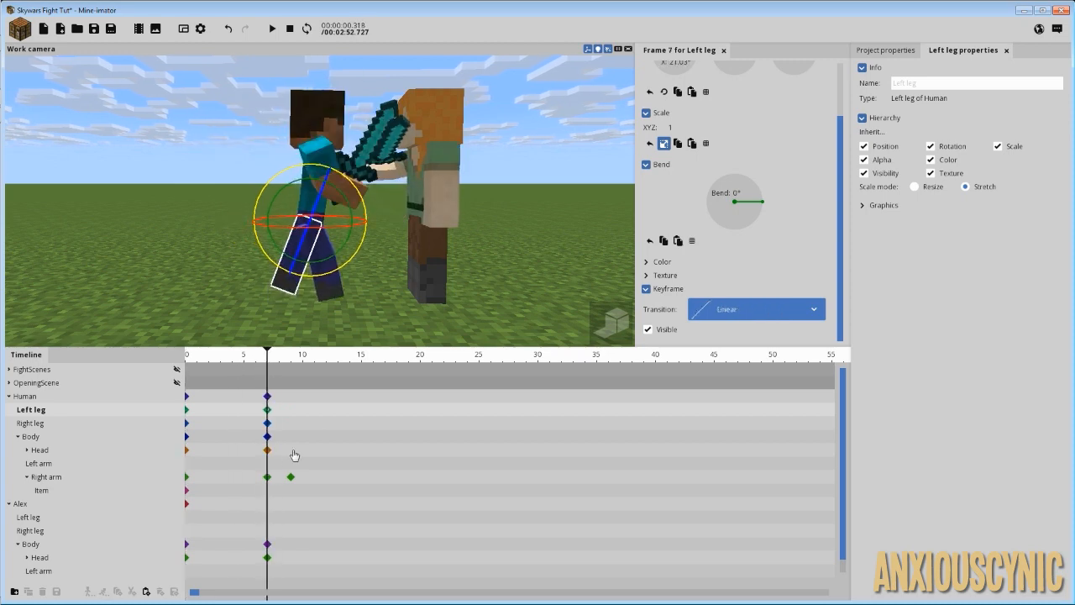
Step: Add Human head keyframes at frames 9 and 8, and set the frame 8 head X rotation to 0°
{"action": "left_click", "coordinate": [294, 454]}
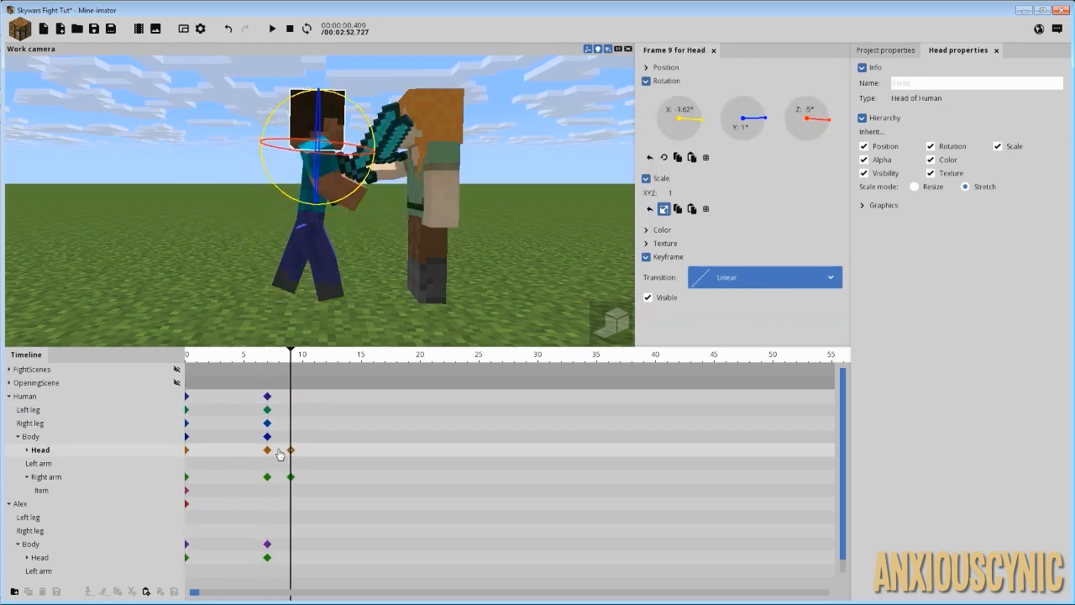
{"action": "left_click", "coordinate": [280, 451]}
{"action": "scroll", "coordinate": [421, 243], "scroll_direction": "up", "scroll_amount": 4}
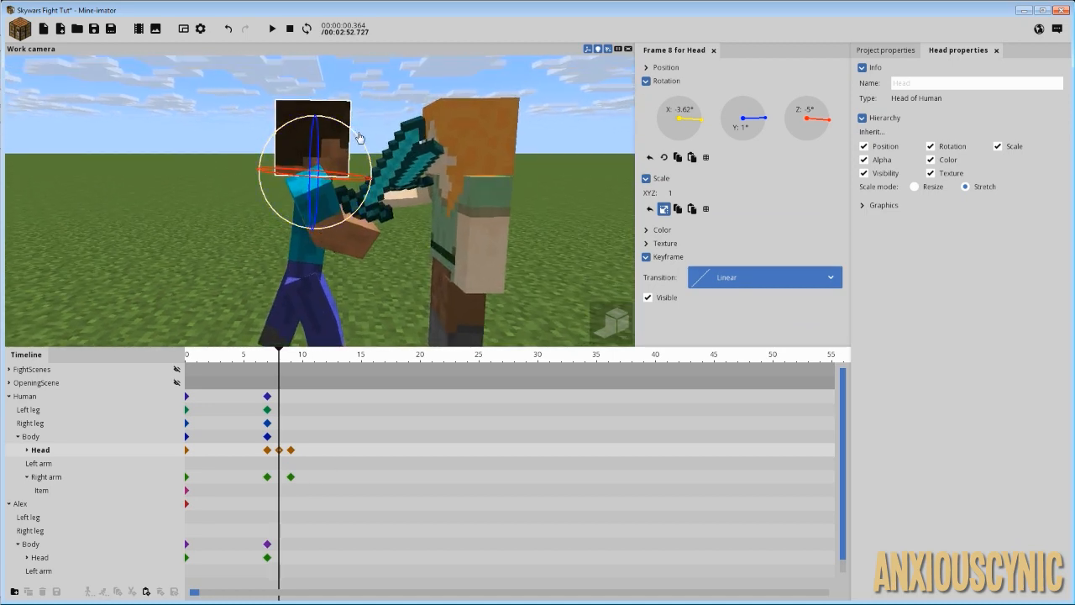
{"action": "left_click", "coordinate": [690, 115]}
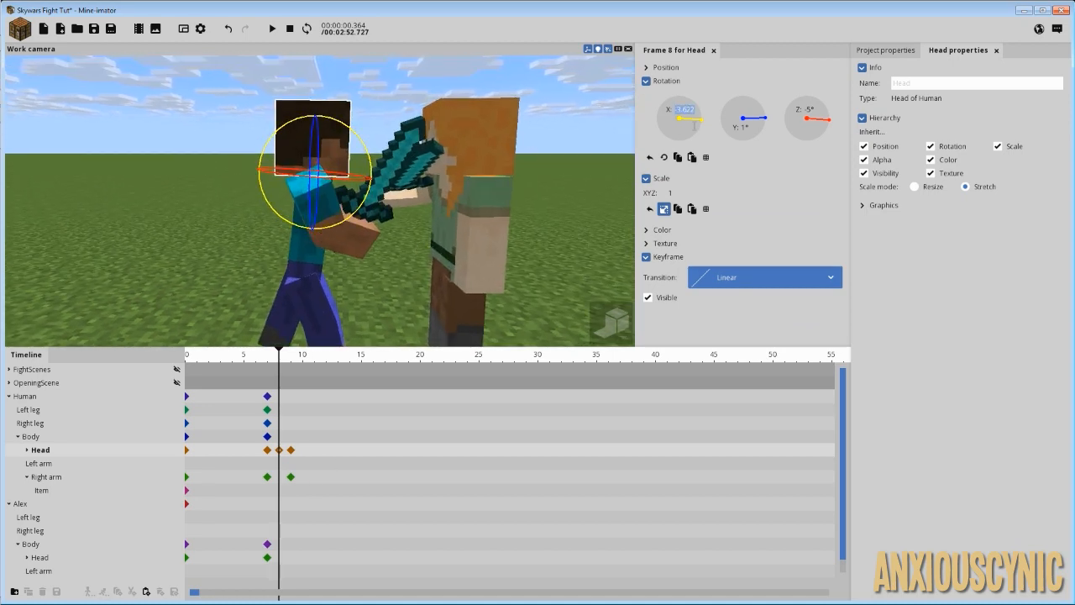
{"action": "type", "text": "-3"}
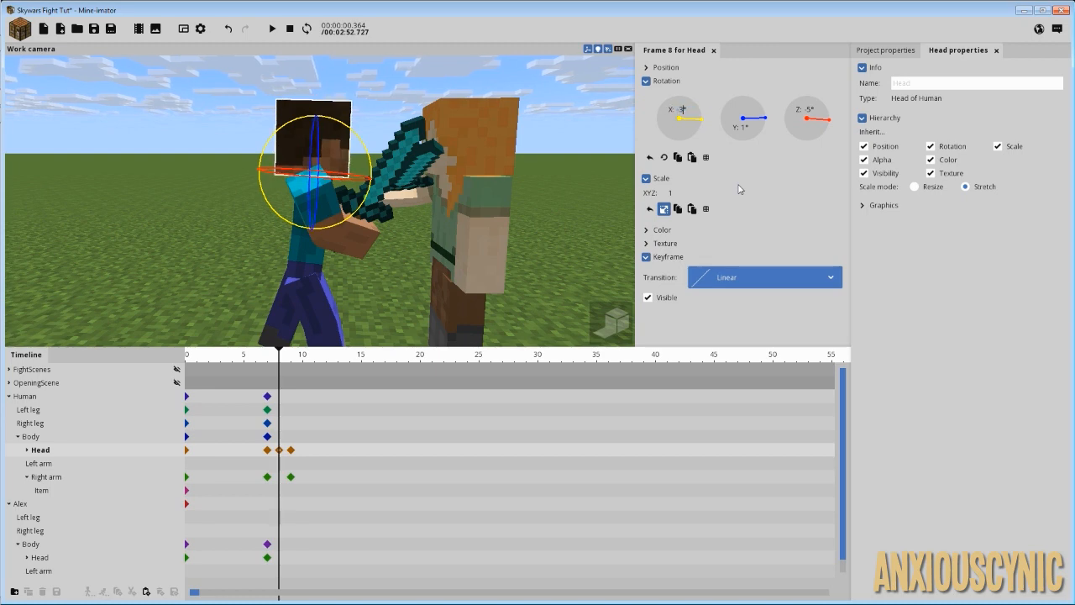
{"action": "left_click_drag", "start_coordinate": [276, 350], "coordinate": [232, 353]}
{"action": "left_click", "coordinate": [280, 451]}
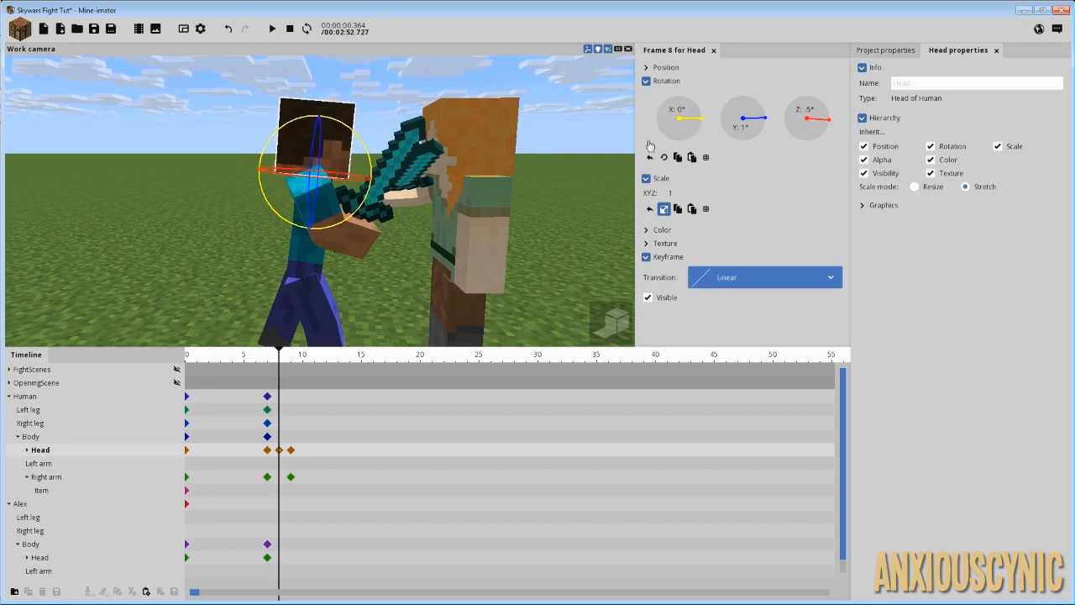
Step: Play the sword clash repeatedly from frame 0 to examine the Human's head reaction at impact
{"action": "key", "text": "space"}
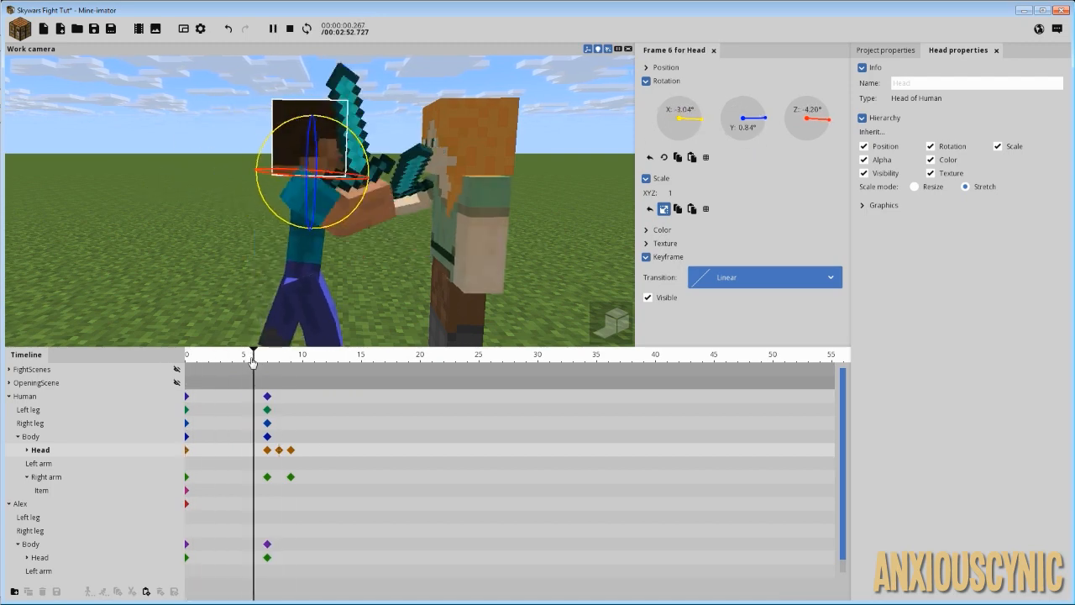
{"action": "key", "text": "space"}
{"action": "key", "text": "space"}
{"action": "key", "text": "space"}
{"action": "key", "text": "space"}
{"action": "key", "text": "space"}
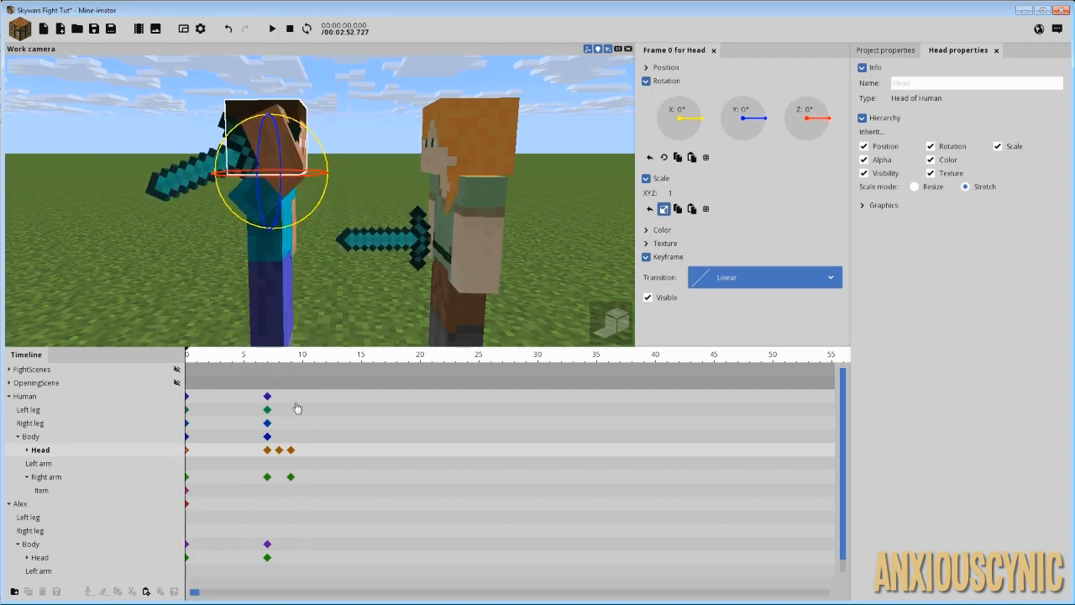
Step: Move the Human's frame 7 head keyframe to frame 6 and the frame 9 one to frame 12, and play it back
{"action": "left_click_drag", "start_coordinate": [269, 453], "coordinate": [325, 451]}
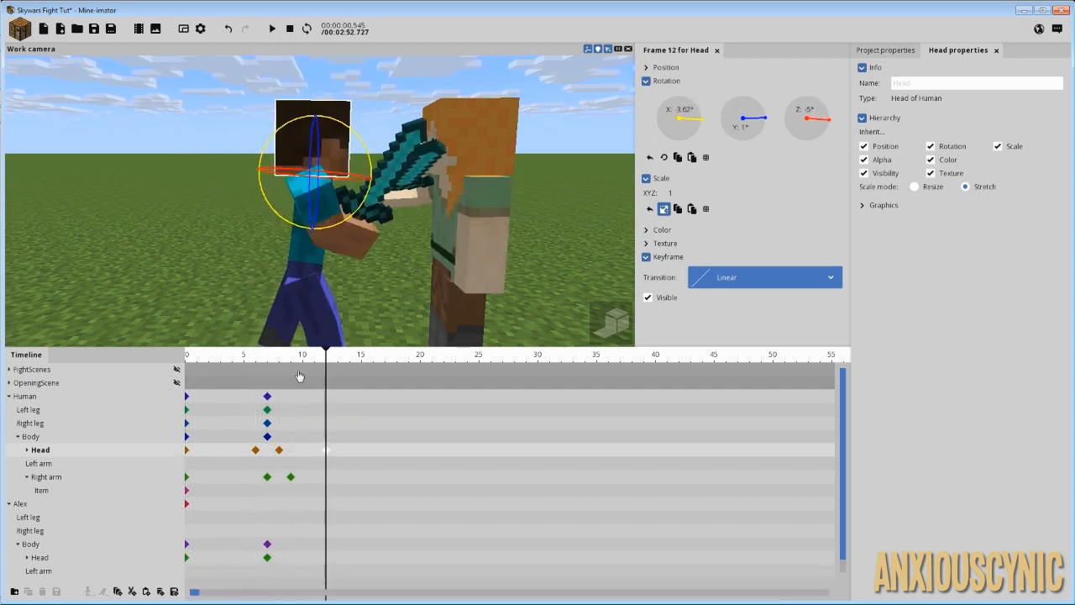
{"action": "left_click_drag", "start_coordinate": [289, 361], "coordinate": [122, 370]}
{"action": "key", "text": "space"}
{"action": "key", "text": "space"}
{"action": "key", "text": "space"}
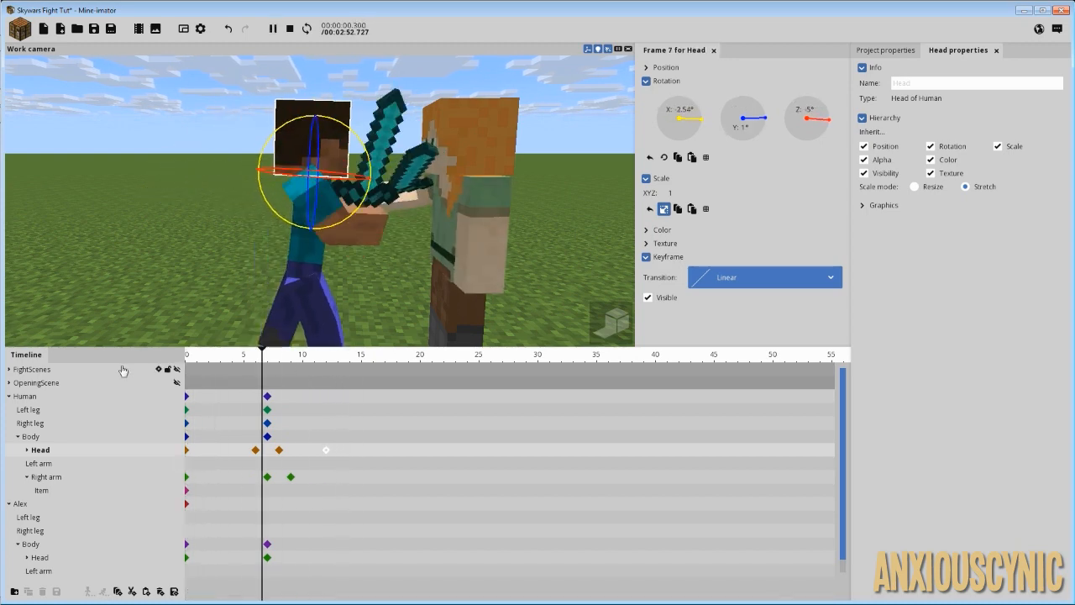
Step: Replay the clash several times from frame 0 to check the timing of the Human's head movement
{"action": "key", "text": "space"}
{"action": "key", "text": "space"}
{"action": "key", "text": "space"}
{"action": "key", "text": "space"}
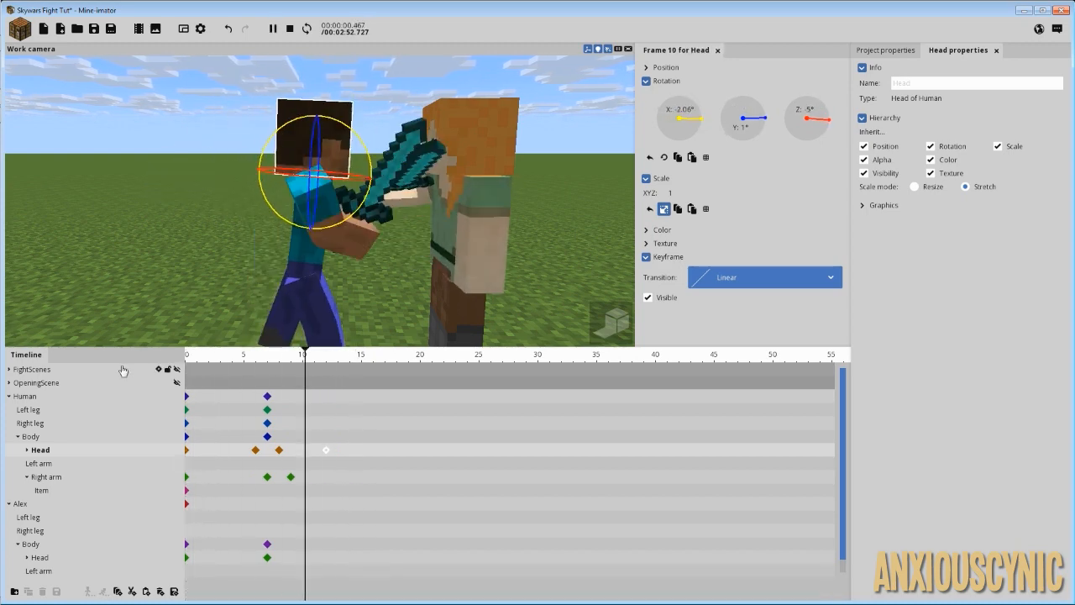
{"action": "key", "text": "space"}
{"action": "key", "text": "space"}
{"action": "key", "text": "space"}
{"action": "key", "text": "space"}
{"action": "key", "text": "space"}
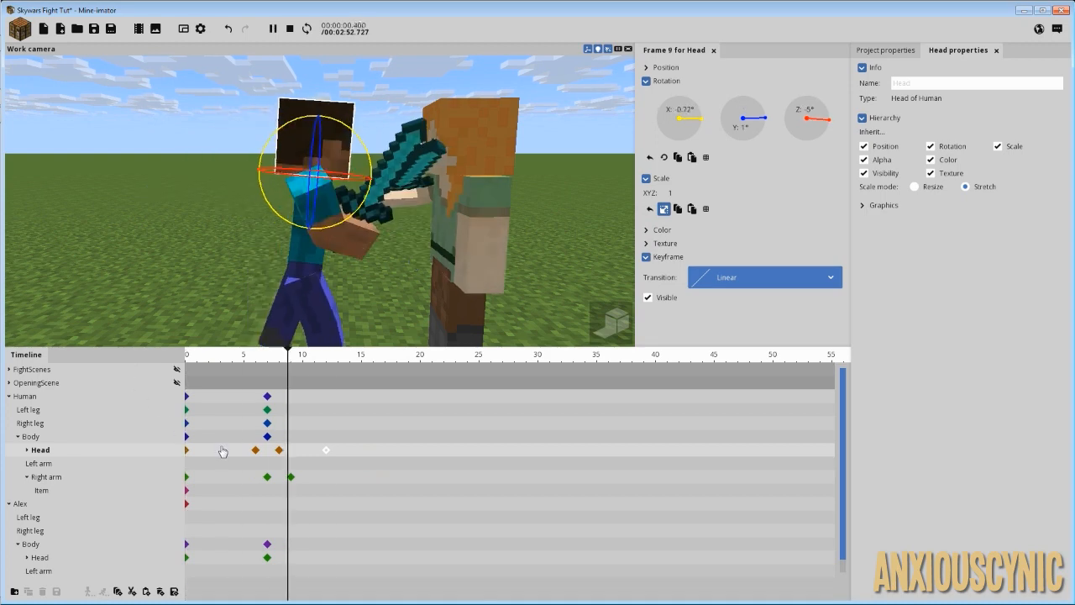
{"action": "key", "text": "space"}
{"action": "key", "text": "space"}
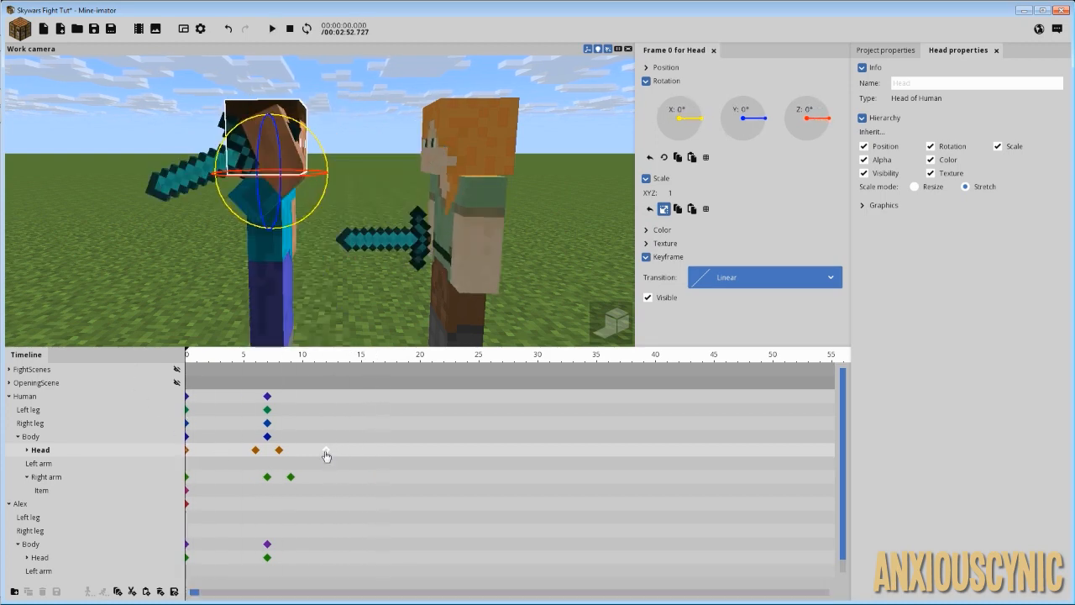
Step: Set the transition of the Human's frame 8 head keyframe to Ease out (quadratic) and play it from frame 0
{"action": "left_click", "coordinate": [279, 450]}
{"action": "left_click", "coordinate": [728, 280]}
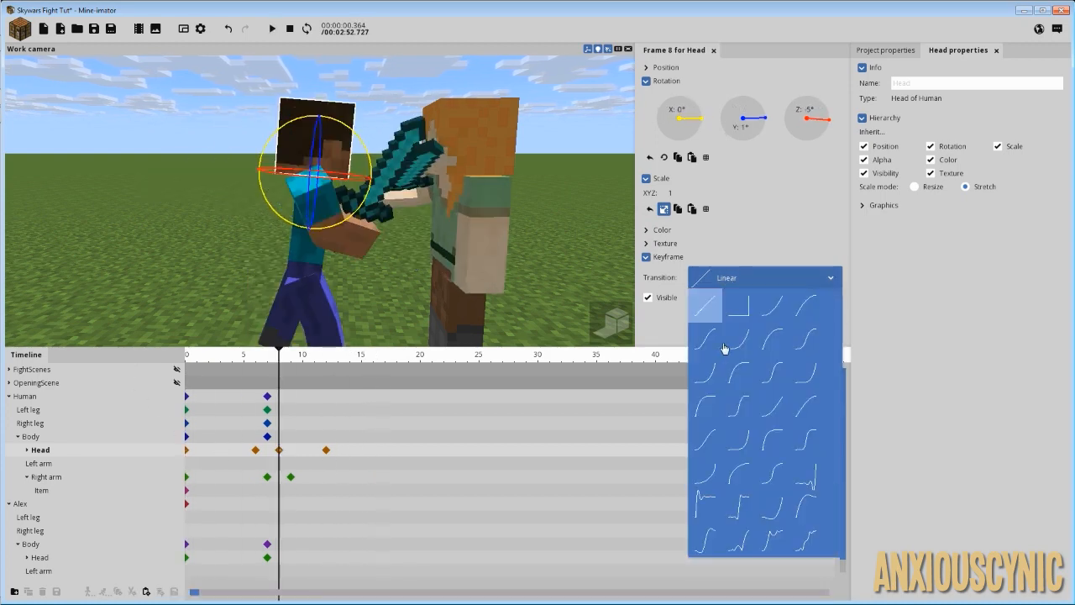
{"action": "left_click", "coordinate": [806, 307]}
{"action": "left_click_drag", "start_coordinate": [247, 360], "coordinate": [187, 359]}
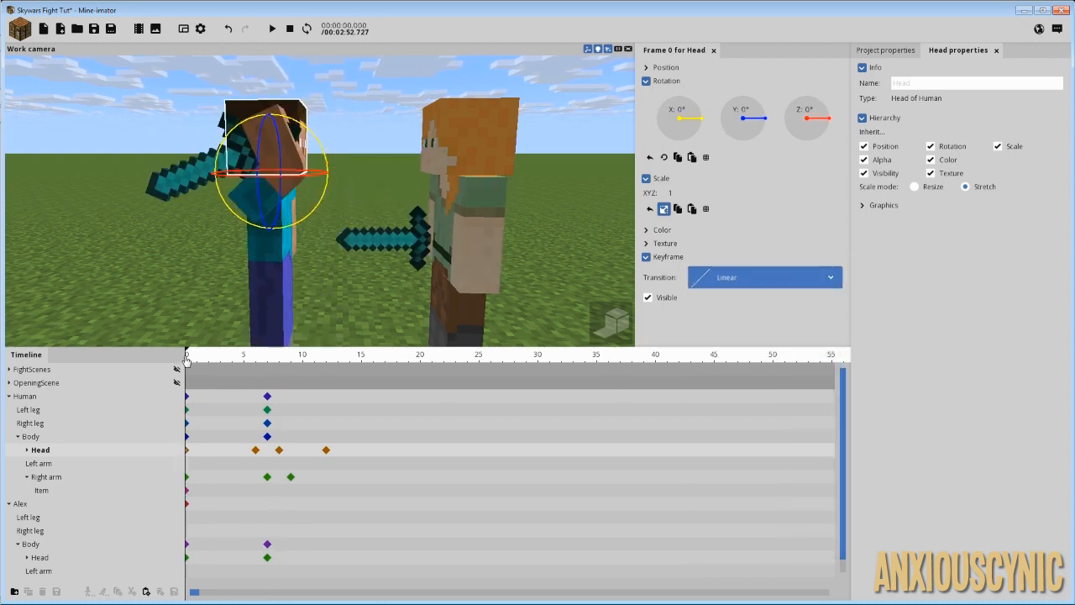
{"action": "key", "text": "space"}
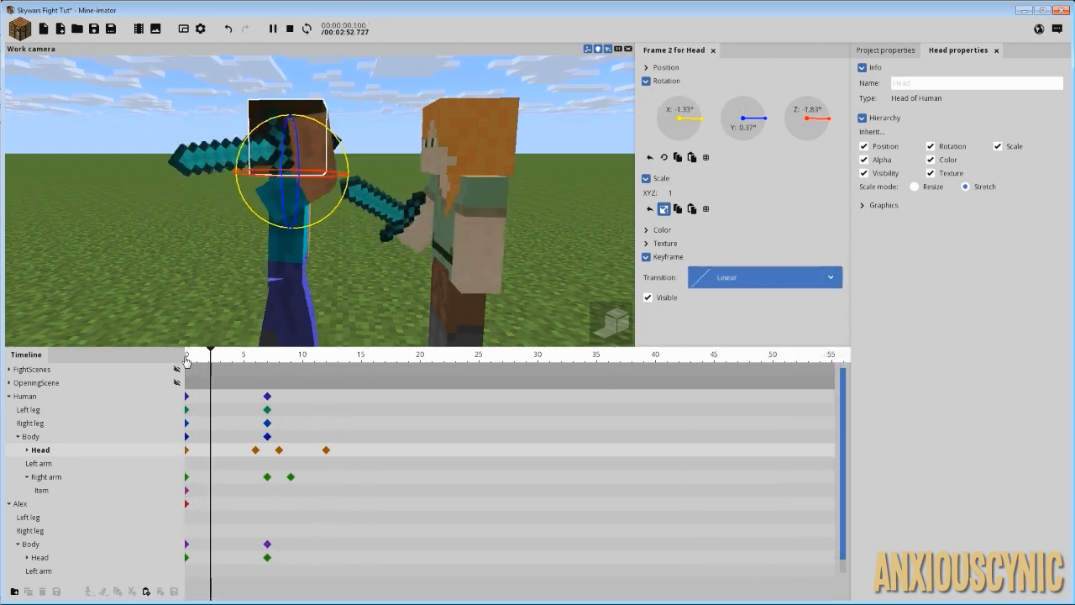
{"action": "key", "text": "space"}
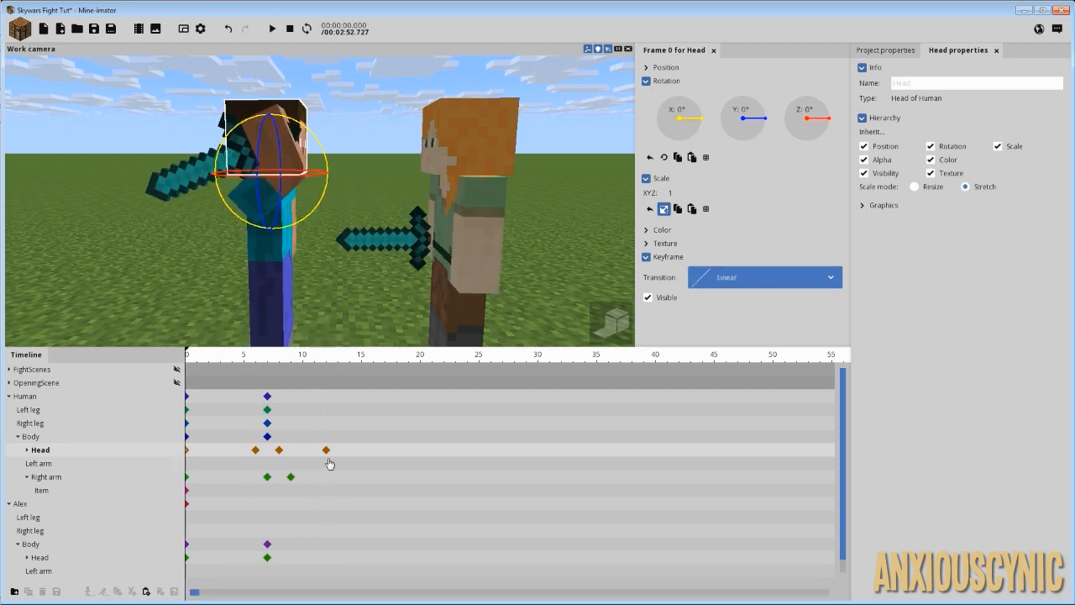
Step: Retime the Human's three impact head keyframes to frames 7, 8 and 11 and play the result
{"action": "left_click", "coordinate": [280, 451]}
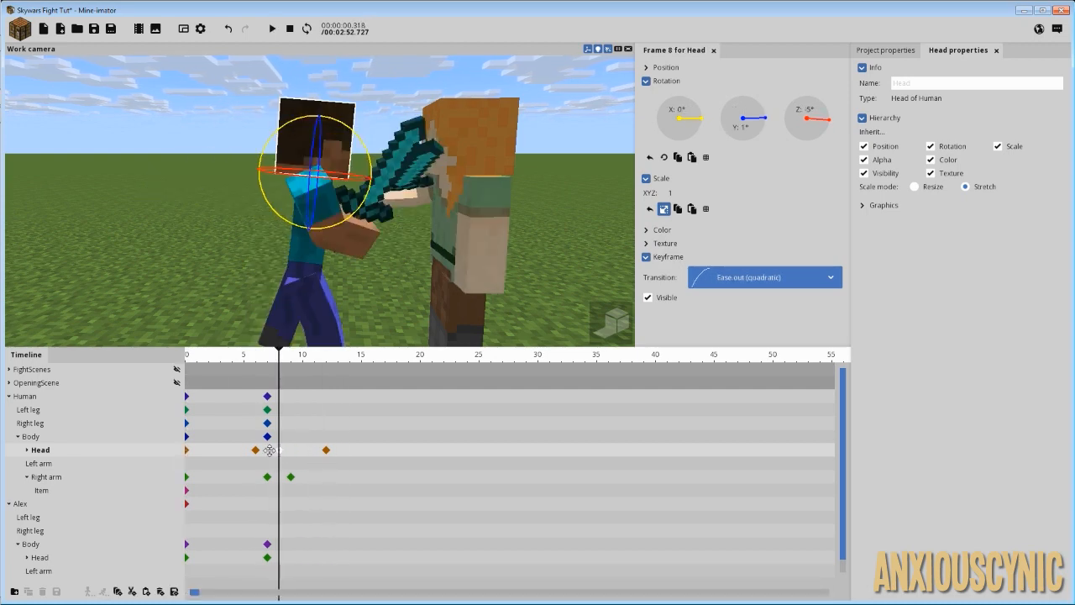
{"action": "left_click", "coordinate": [326, 449]}
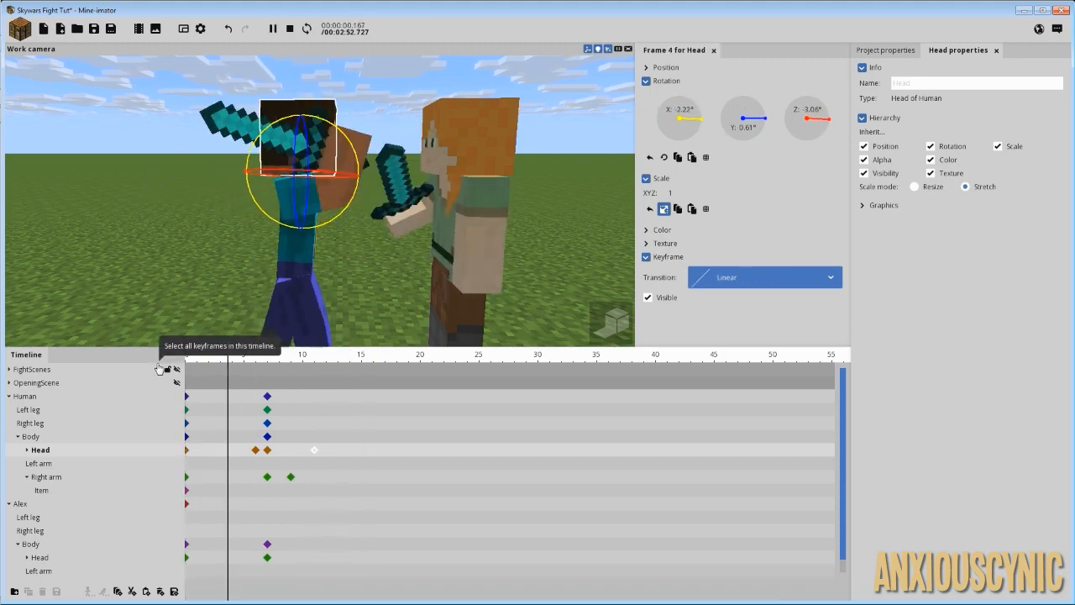
{"action": "left_click_drag", "start_coordinate": [275, 449], "coordinate": [249, 455]}
{"action": "left_click_drag", "start_coordinate": [256, 452], "coordinate": [273, 454]}
{"action": "key", "text": "space"}
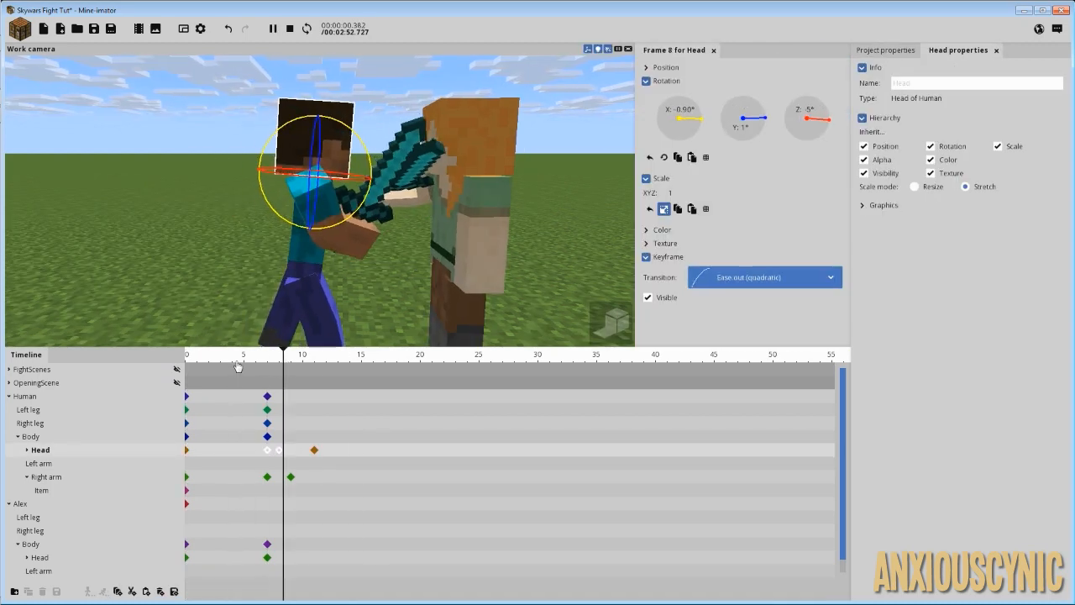
{"action": "key", "text": "space"}
Step: Play the clash from frame 0 several times to examine the retimed head movement
{"action": "left_click", "coordinate": [301, 457]}
{"action": "key", "text": "space"}
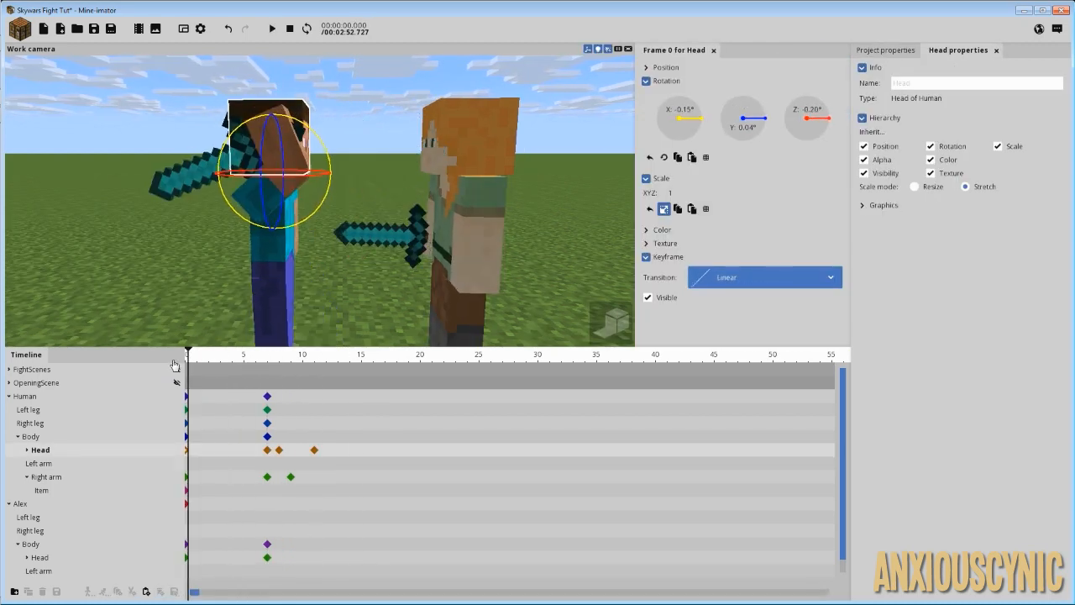
{"action": "key", "text": "Return"}
{"action": "key", "text": "Return"}
{"action": "key", "text": "Return"}
{"action": "key", "text": "Return"}
{"action": "key", "text": "Return"}
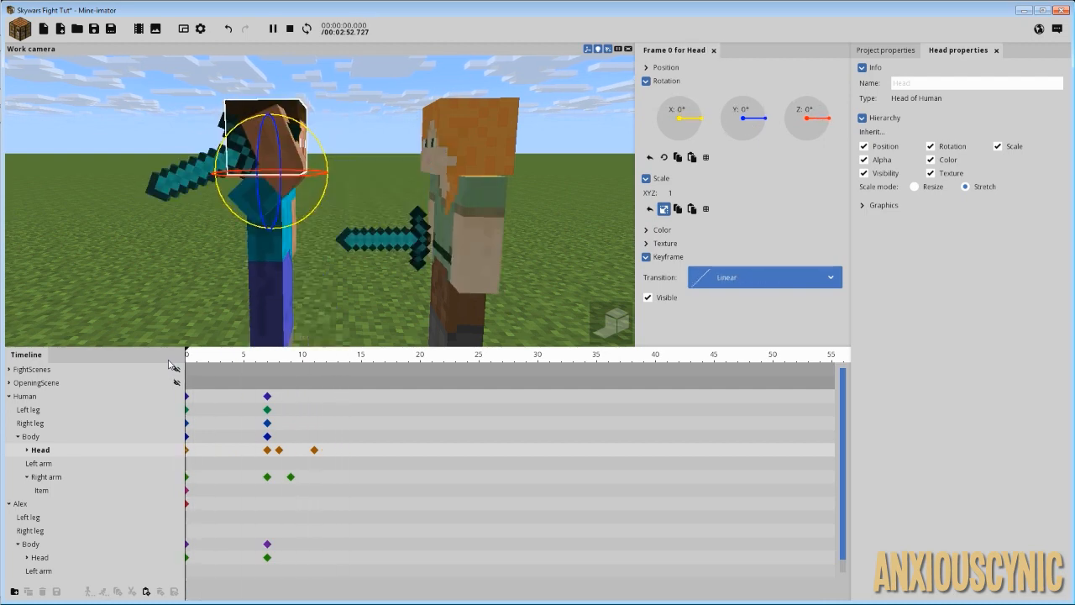
Step: Add keyframes for the Human's body at frames 11 and 8, repeating its frame 7 pose
{"action": "left_click", "coordinate": [268, 437]}
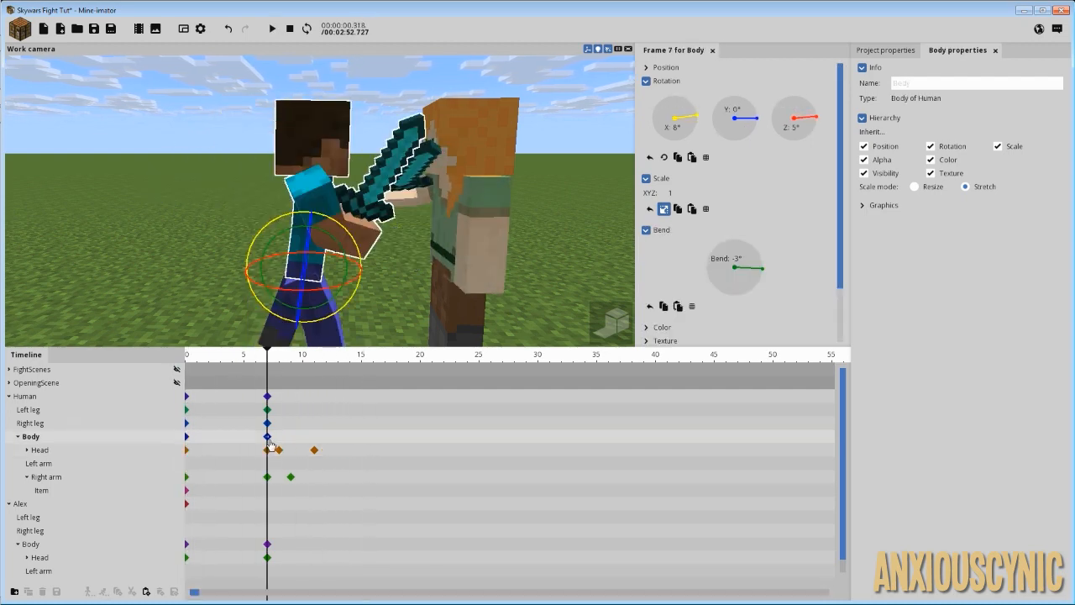
{"action": "left_click", "coordinate": [315, 439]}
{"action": "left_click", "coordinate": [280, 437]}
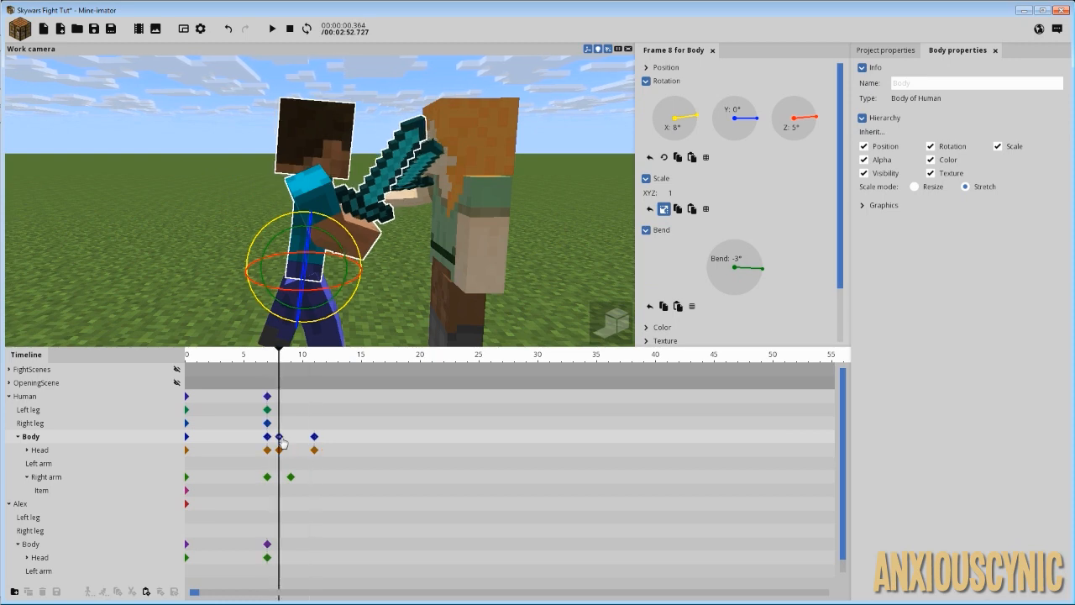
Step: Set the Human's frame 8 body keyframe to X rotation 9.5° and bend -4.5°, and play it back
{"action": "right_click_drag", "start_coordinate": [404, 255], "coordinate": [408, 265]}
{"action": "left_click_drag", "start_coordinate": [409, 266], "coordinate": [405, 260]}
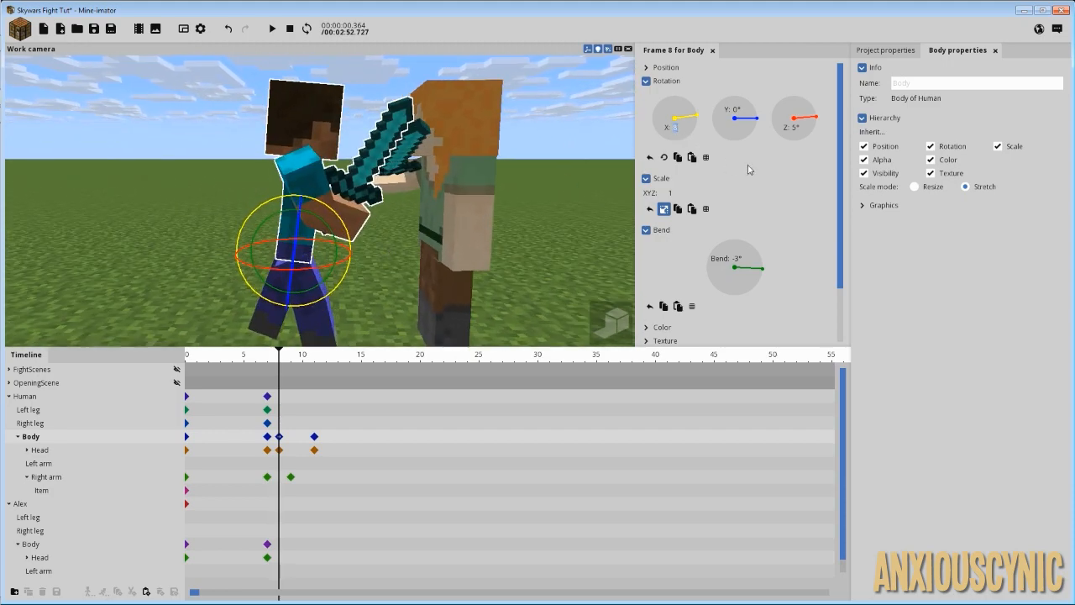
{"action": "type", "text": "9.25"}
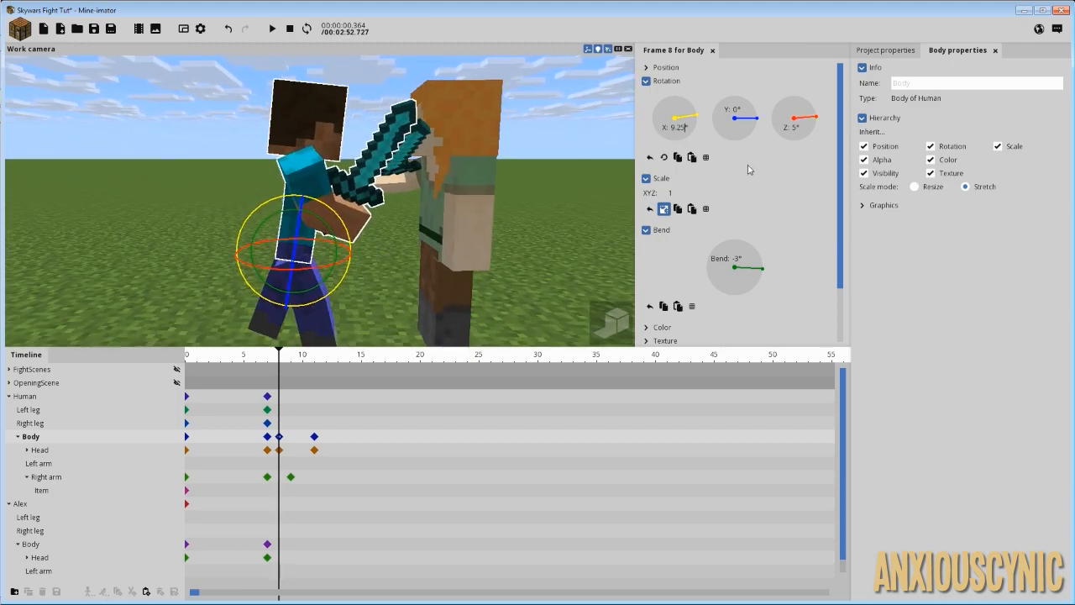
{"action": "key", "text": "BackSpace"}
{"action": "key", "text": "BackSpace"}
{"action": "type", "text": "5"}
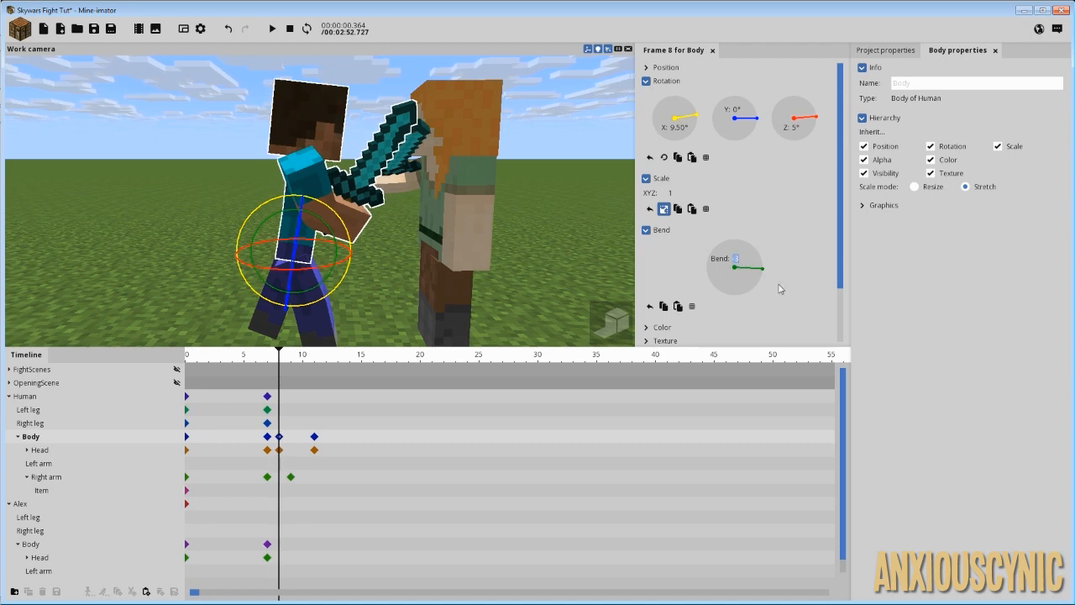
{"action": "type", "text": "-4.5"}
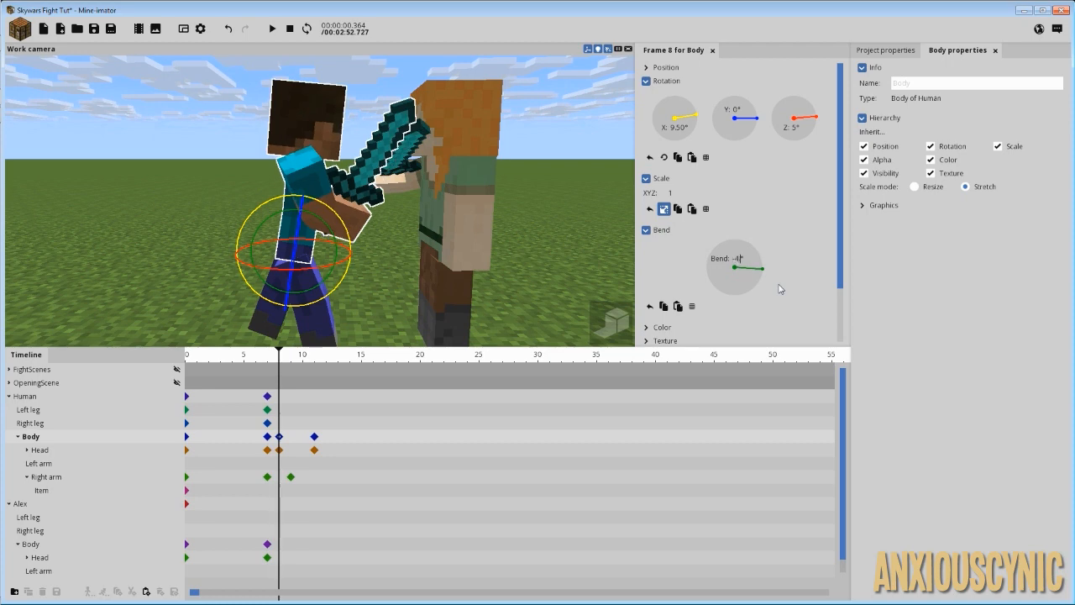
{"action": "key", "text": "space"}
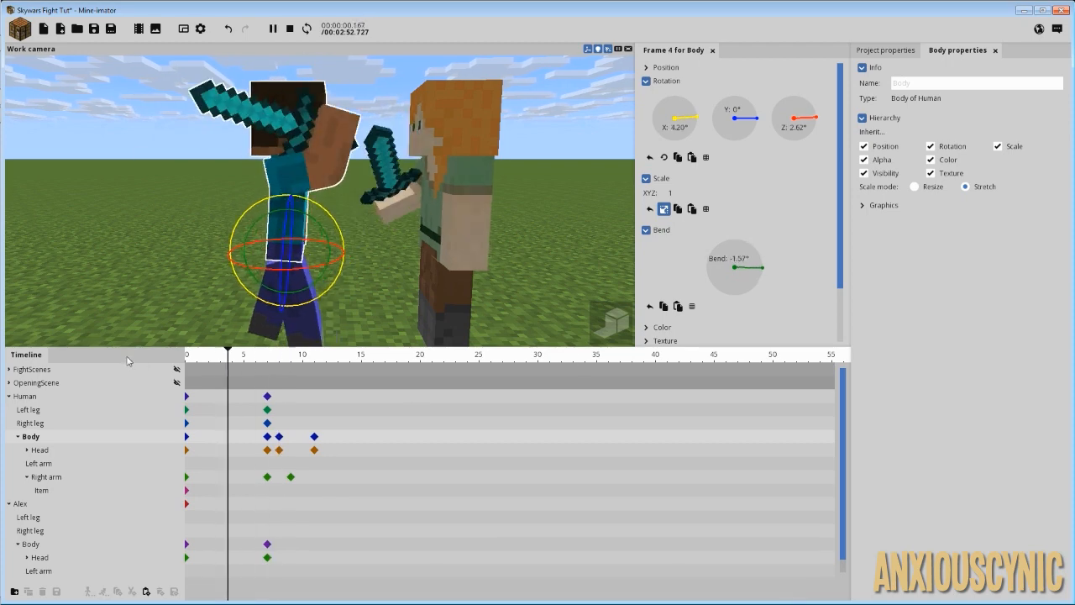
Step: Set the transition of the Human's frame 8 body keyframe to Ease out (quadratic)
{"action": "left_click", "coordinate": [279, 436]}
{"action": "left_click_drag", "start_coordinate": [835, 243], "coordinate": [835, 295]}
{"action": "left_click", "coordinate": [782, 318]}
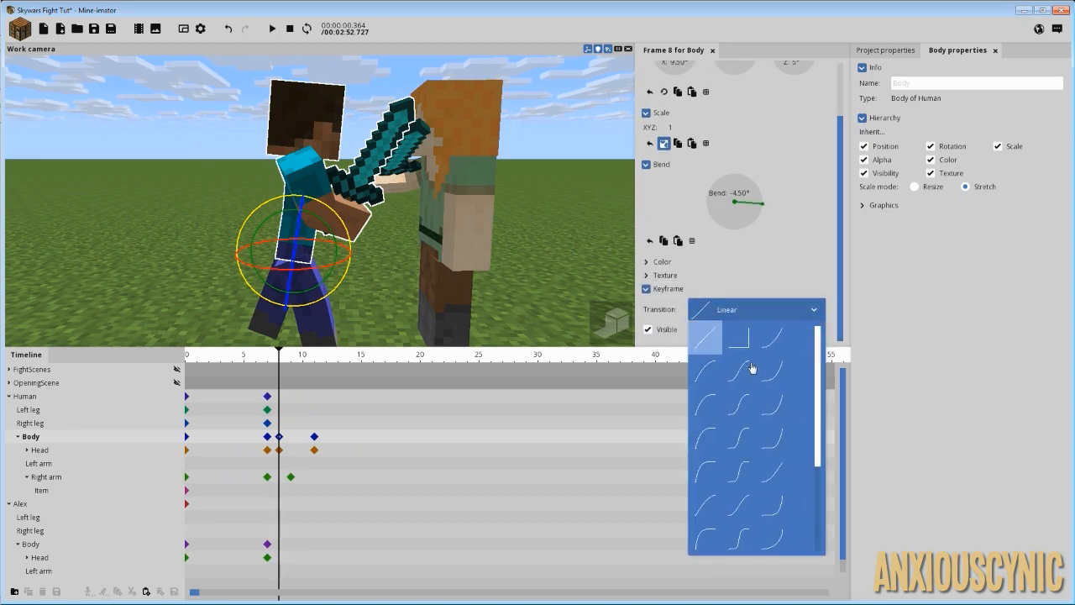
{"action": "scroll", "coordinate": [756, 424], "scroll_direction": "down", "scroll_amount": 3}
{"action": "scroll", "coordinate": [744, 420], "scroll_direction": "up", "scroll_amount": 3}
{"action": "left_click", "coordinate": [707, 372]}
Step: Play the clash repeatedly from frame 0 to examine the Human's body recoil
{"action": "key", "text": "space"}
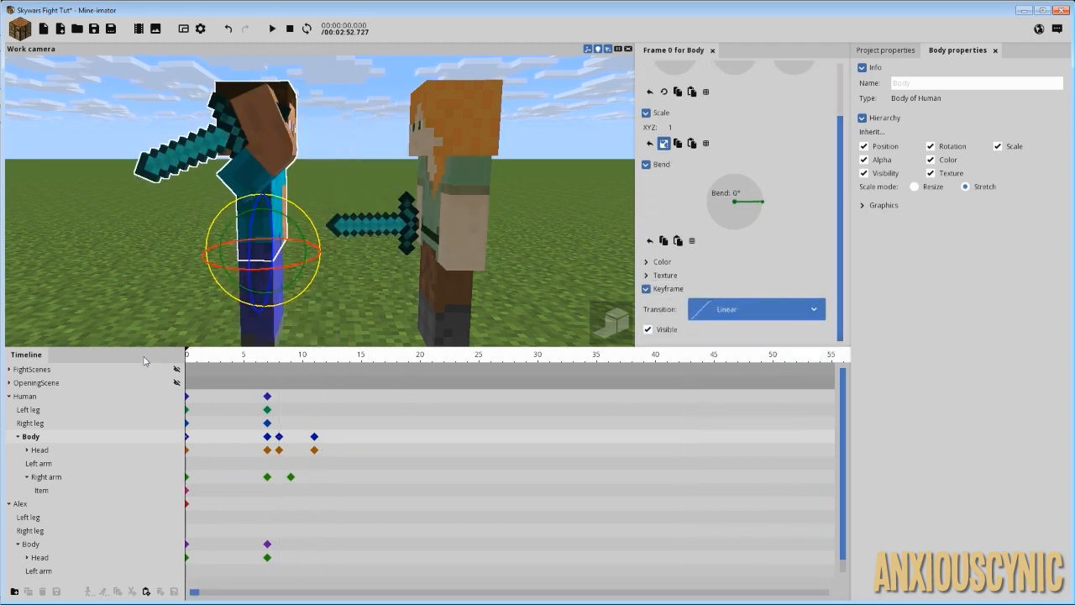
{"action": "key", "text": "space"}
{"action": "key", "text": "space"}
{"action": "key", "text": "space"}
{"action": "key", "text": "space"}
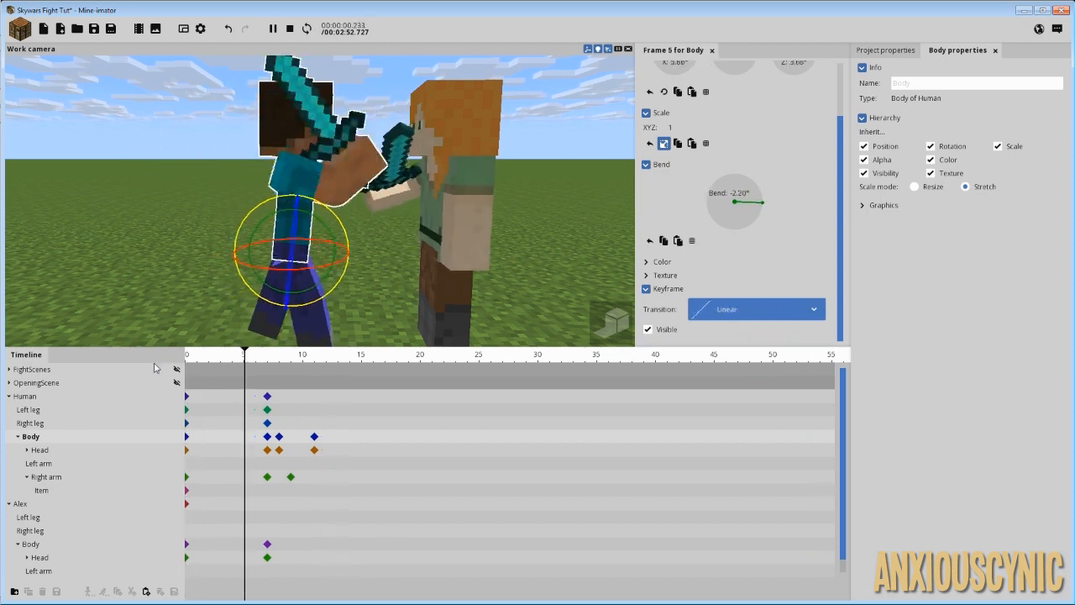
{"action": "key", "text": "space"}
Step: Compare the Human's body pose at frames 8 and 11, and set the frame 8 body bend to -3°
{"action": "left_click", "coordinate": [291, 447]}
{"action": "left_click", "coordinate": [279, 436]}
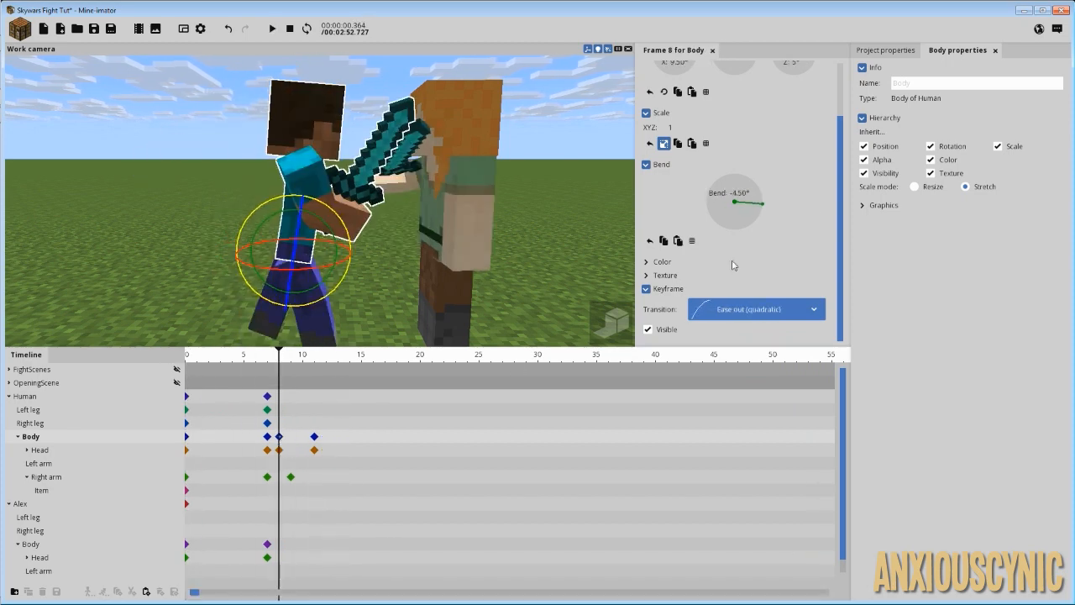
{"action": "scroll", "coordinate": [837, 222], "scroll_direction": "up", "scroll_amount": 3}
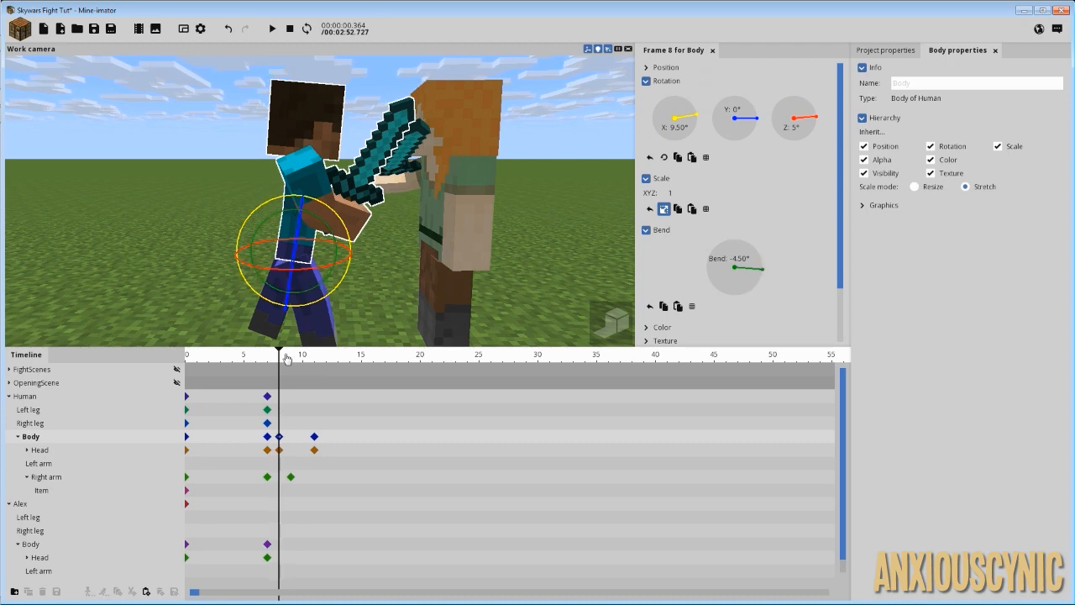
{"action": "left_click_drag", "start_coordinate": [286, 359], "coordinate": [314, 374]}
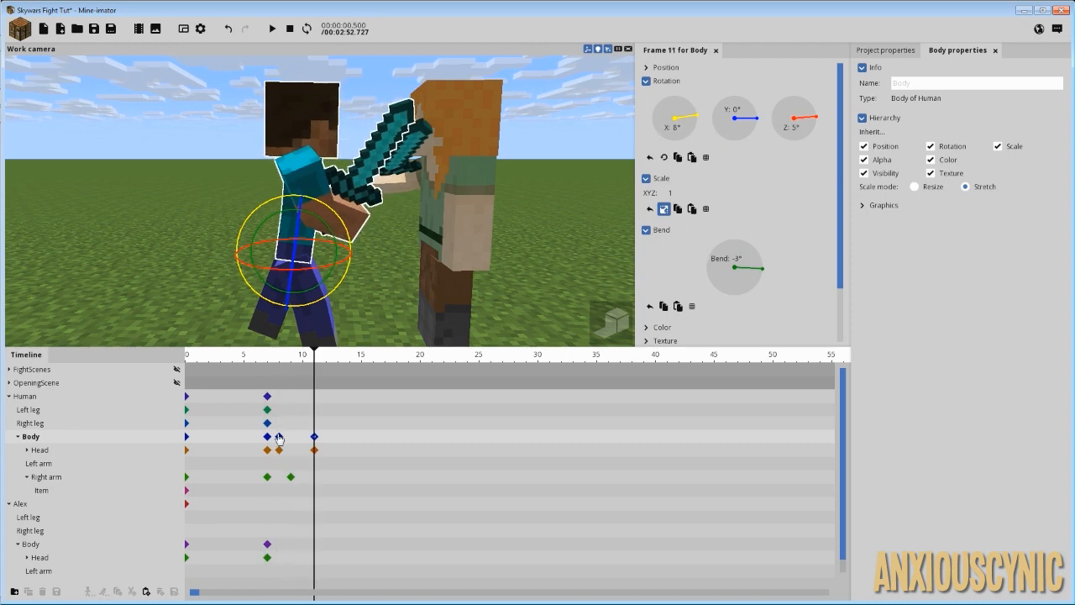
{"action": "left_click", "coordinate": [279, 437]}
{"action": "left_click", "coordinate": [738, 265]}
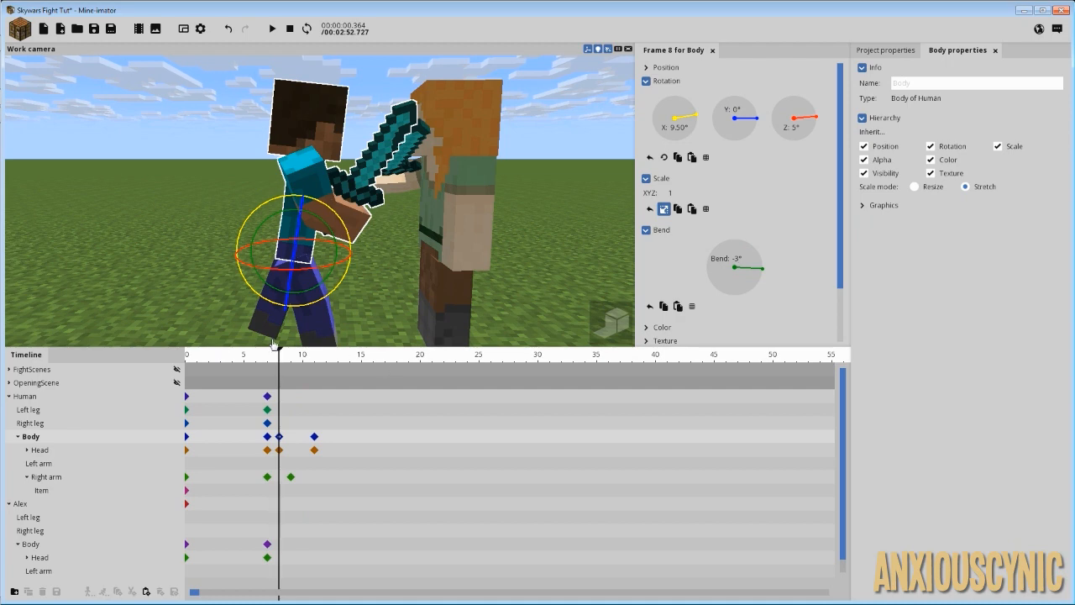
Step: Replay the sword clash repeatedly from about frame 5 to examine the Human's body recoil
{"action": "left_click", "coordinate": [238, 359]}
{"action": "key", "text": "space"}
{"action": "left_click", "coordinate": [238, 359]}
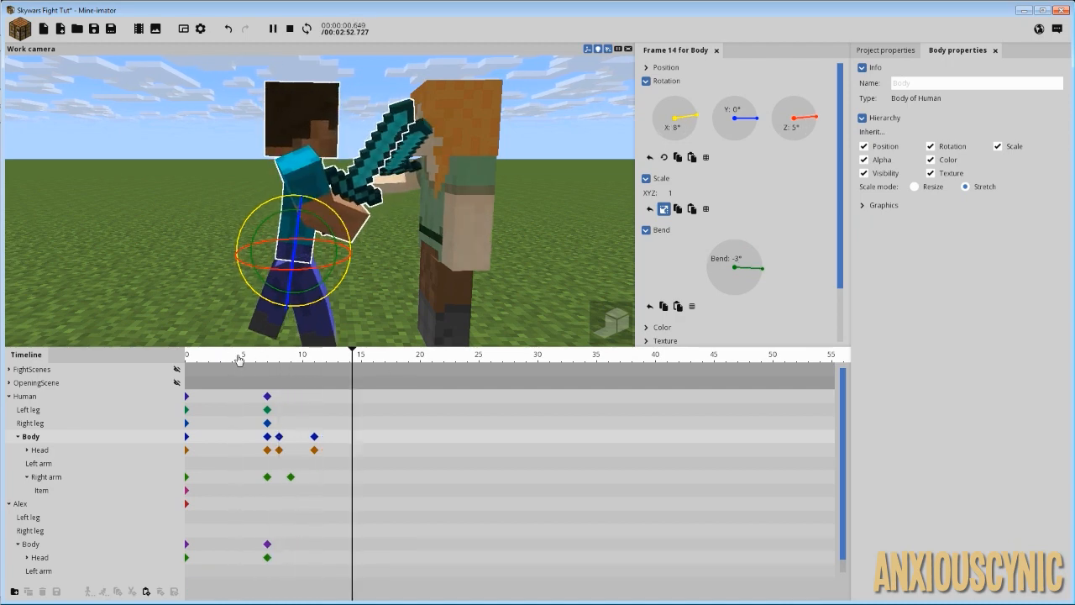
{"action": "left_click", "coordinate": [239, 359]}
{"action": "left_click", "coordinate": [239, 360]}
{"action": "left_click", "coordinate": [239, 359]}
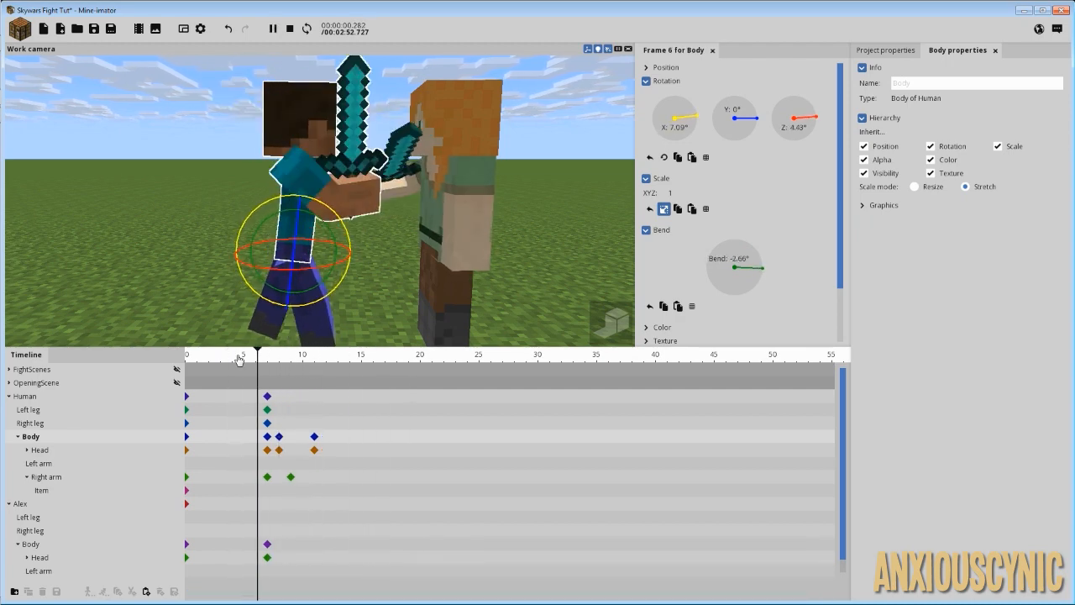
{"action": "left_click", "coordinate": [239, 359]}
{"action": "left_click", "coordinate": [239, 360]}
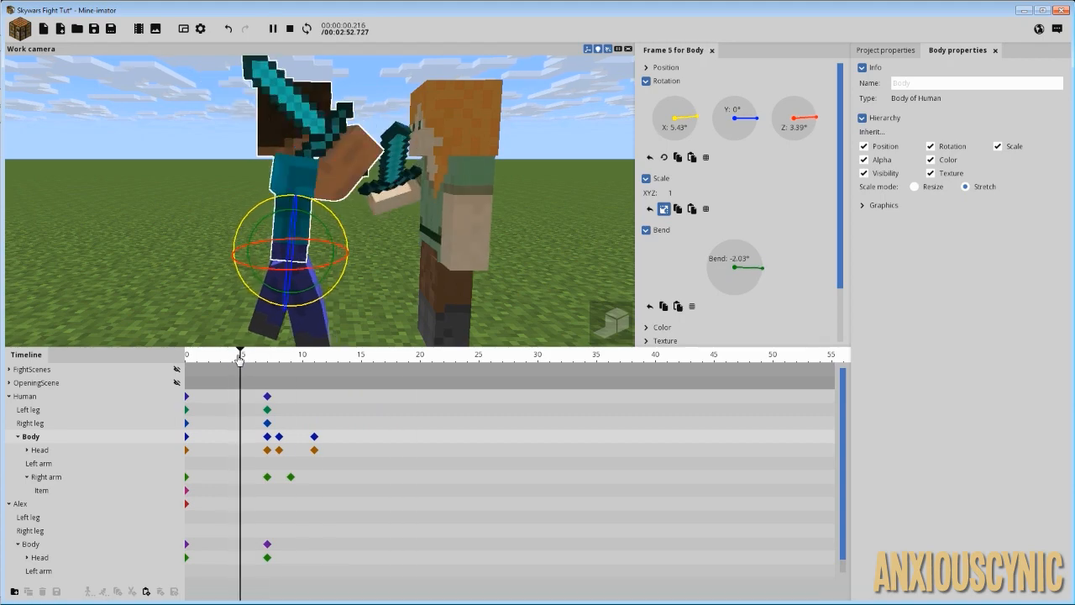
{"action": "left_click", "coordinate": [239, 360]}
Step: Play the clash from frame 0 and examine the Human's impact pose around frame 8 from a wider view
{"action": "key", "text": "space"}
{"action": "left_click_drag", "start_coordinate": [259, 363], "coordinate": [161, 363]}
{"action": "key", "text": "space"}
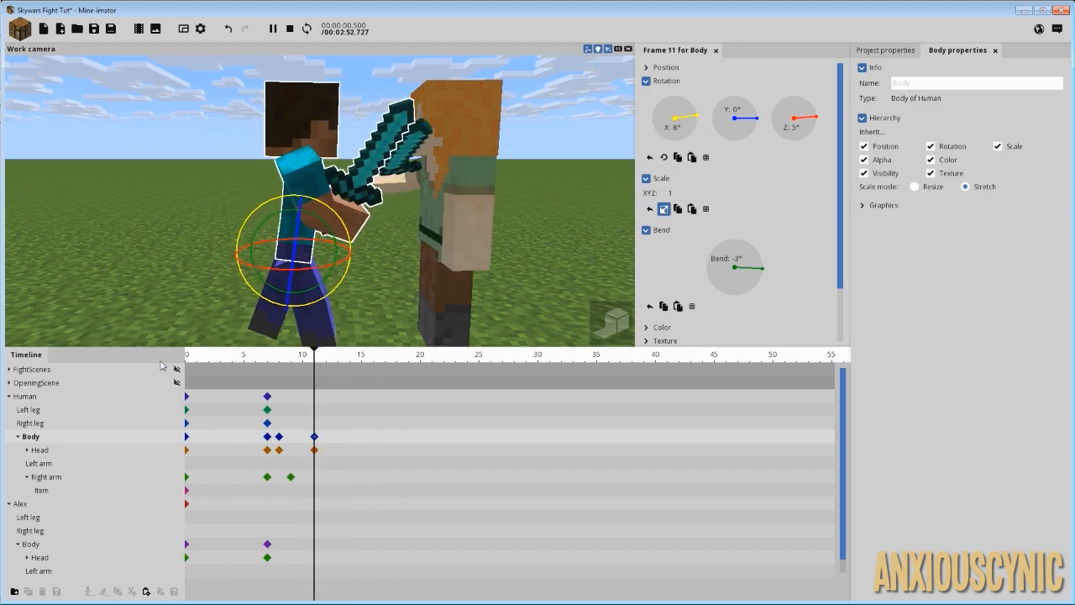
{"action": "key", "text": "space"}
{"action": "key", "text": "space"}
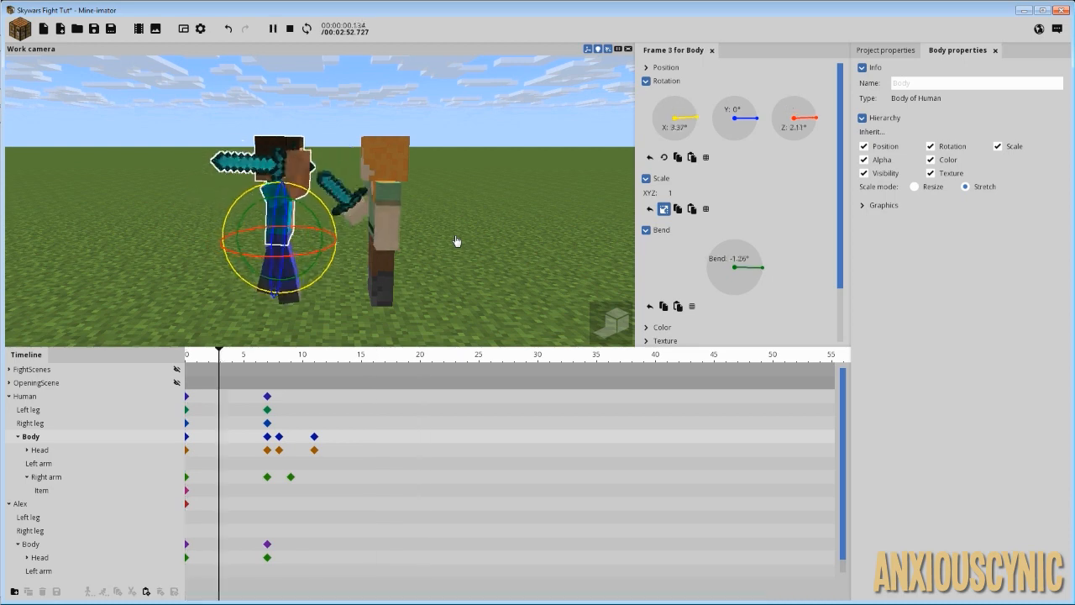
{"action": "key", "text": "space"}
{"action": "left_click", "coordinate": [269, 359]}
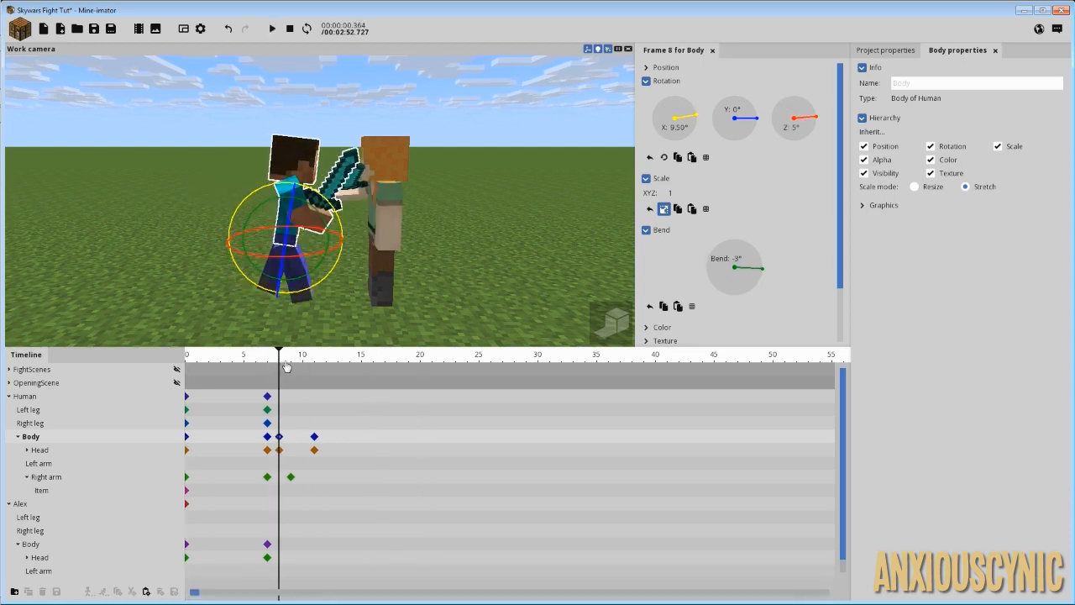
{"action": "left_click_drag", "start_coordinate": [460, 257], "coordinate": [432, 281]}
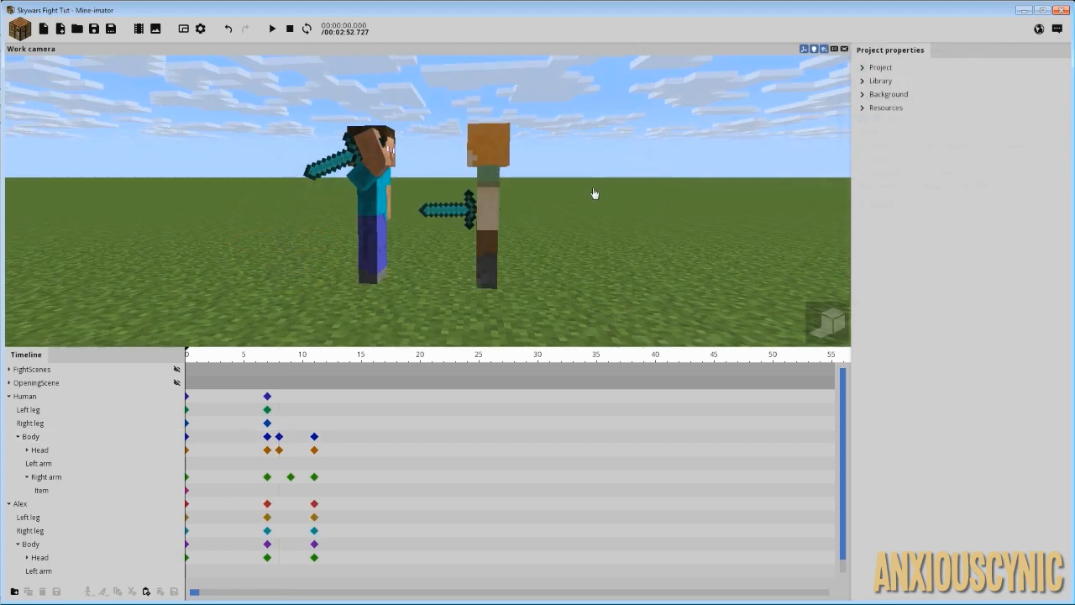
Step: Play the whole fight from frame 0 to examine Alex's body and leg movement up to frame 11
{"action": "right_click_drag", "start_coordinate": [594, 193], "coordinate": [588, 193]}
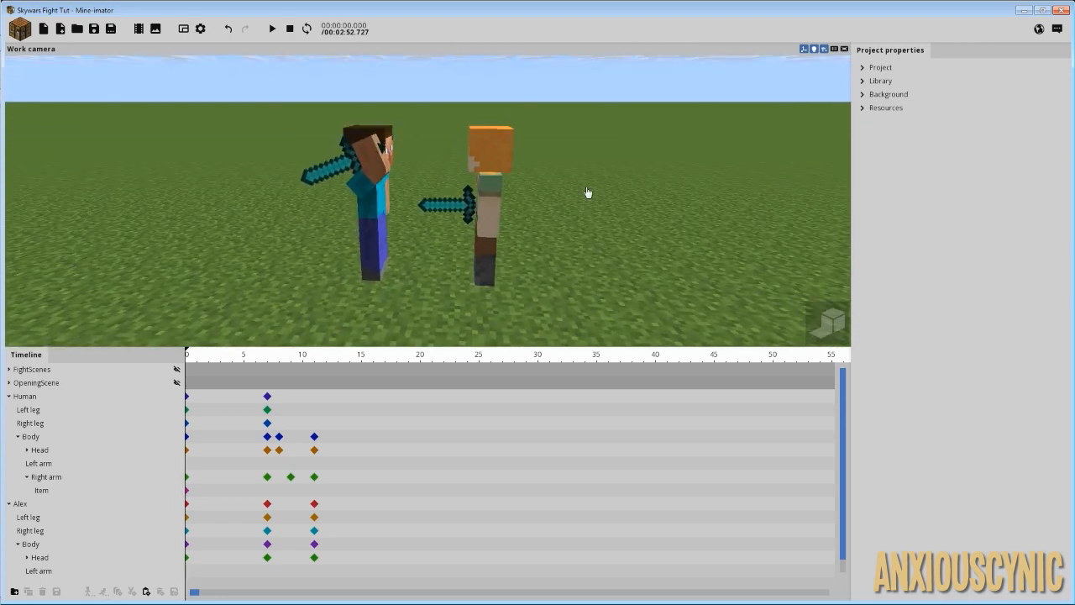
{"action": "left_click", "coordinate": [239, 357]}
{"action": "left_click_drag", "start_coordinate": [243, 361], "coordinate": [134, 393]}
{"action": "key", "text": "space"}
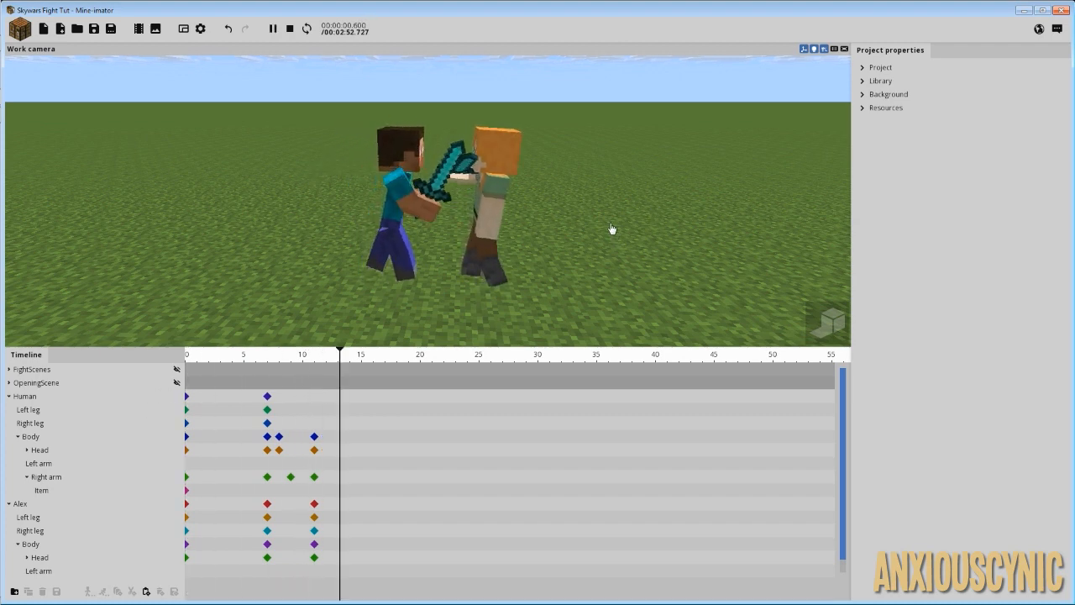
{"action": "key", "text": "space"}
{"action": "key", "text": "space"}
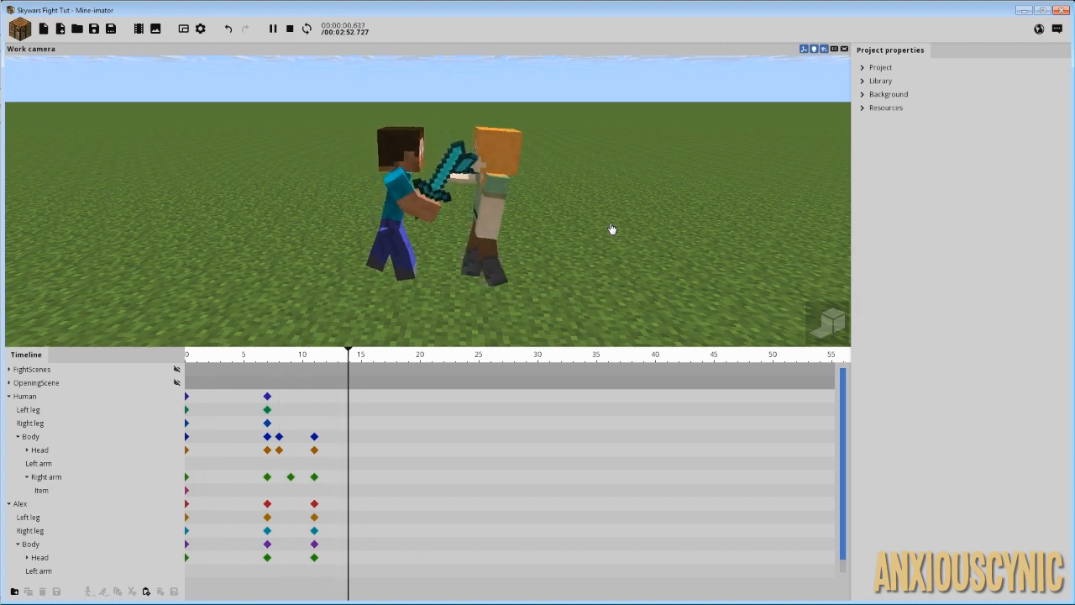
{"action": "key", "text": "space"}
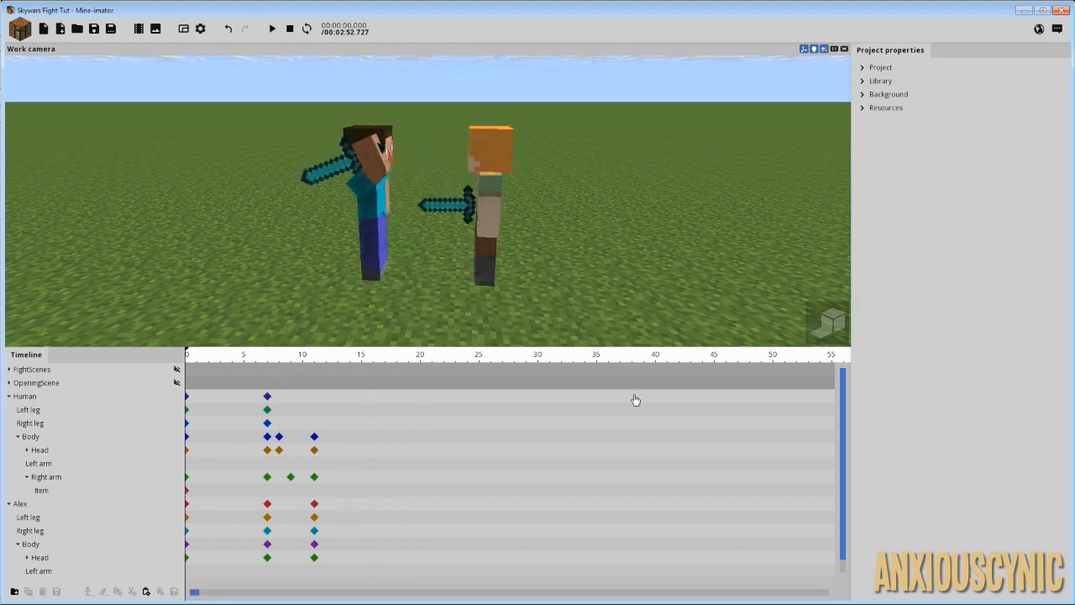
Step: Enlarge the timeline to show Alex's right arm track, and scrub through the clash to inspect both characters' poses
{"action": "left_click_drag", "start_coordinate": [753, 348], "coordinate": [750, 306]}
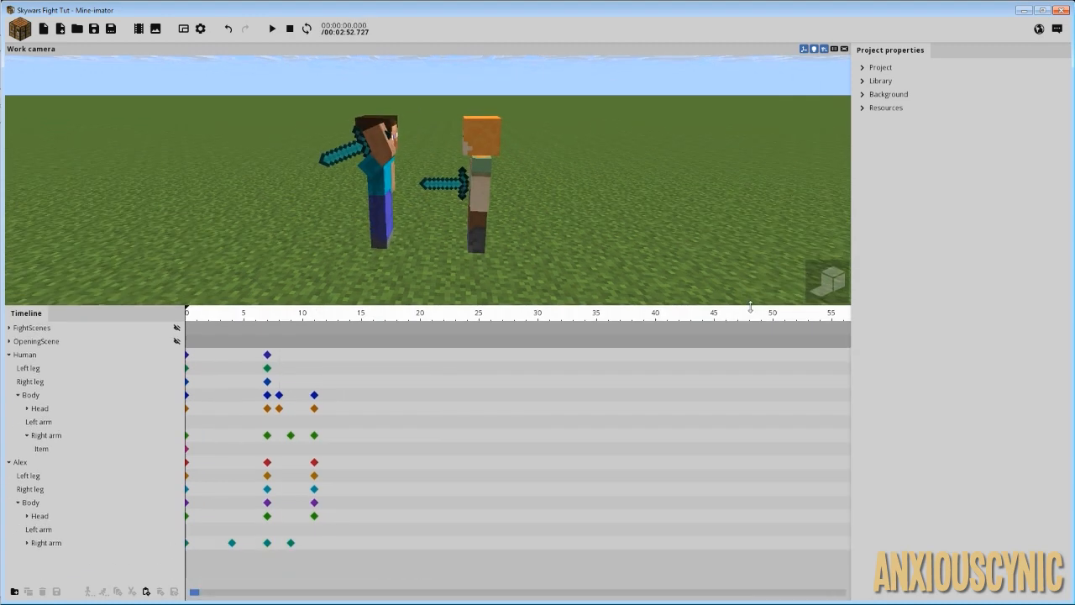
{"action": "mouse_move", "coordinate": [266, 323]}
{"action": "left_mouse_down"}
{"action": "mouse_move", "coordinate": [327, 328]}
{"action": "mouse_move", "coordinate": [269, 336]}
{"action": "left_mouse_up"}
{"action": "key", "text": "w"}
{"action": "right_click_drag", "start_coordinate": [493, 226], "coordinate": [493, 225]}
{"action": "left_click_drag", "start_coordinate": [252, 320], "coordinate": [287, 340]}
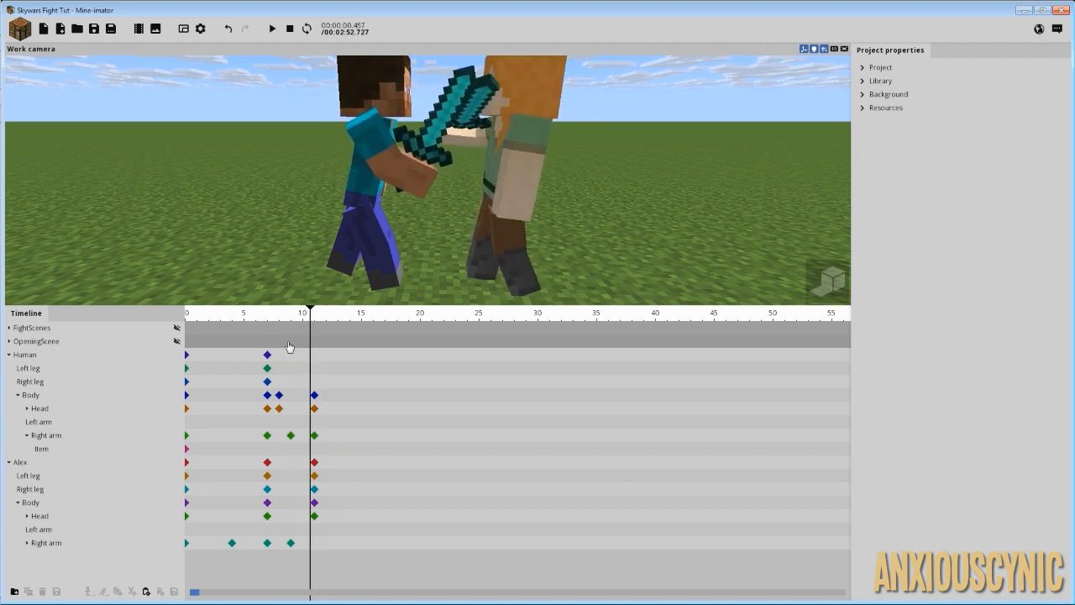
{"action": "left_click_drag", "start_coordinate": [288, 347], "coordinate": [119, 358]}
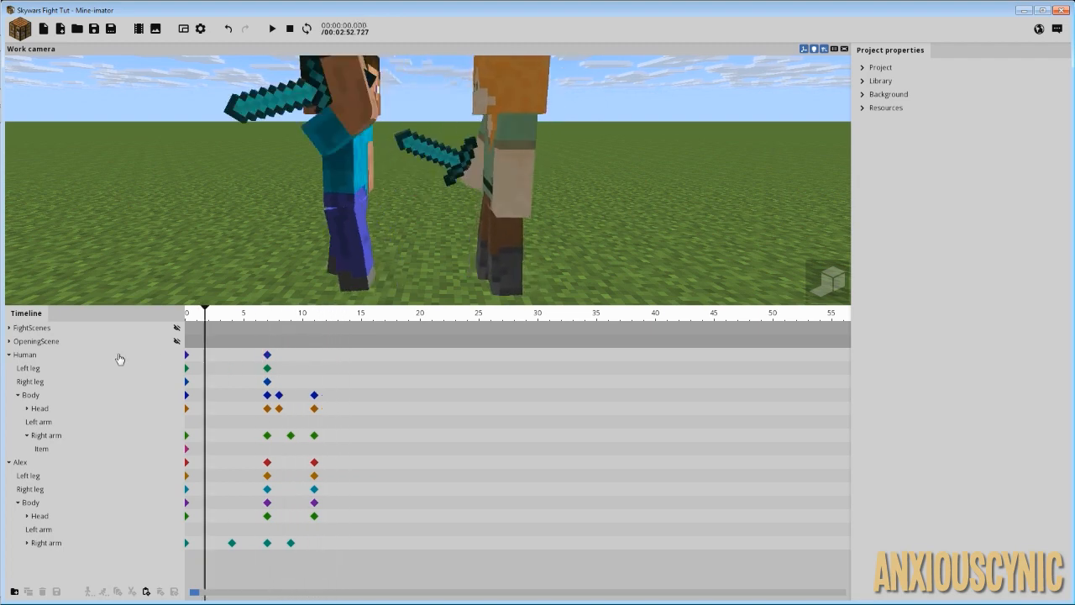
{"action": "right_click_drag", "start_coordinate": [560, 209], "coordinate": [560, 208]}
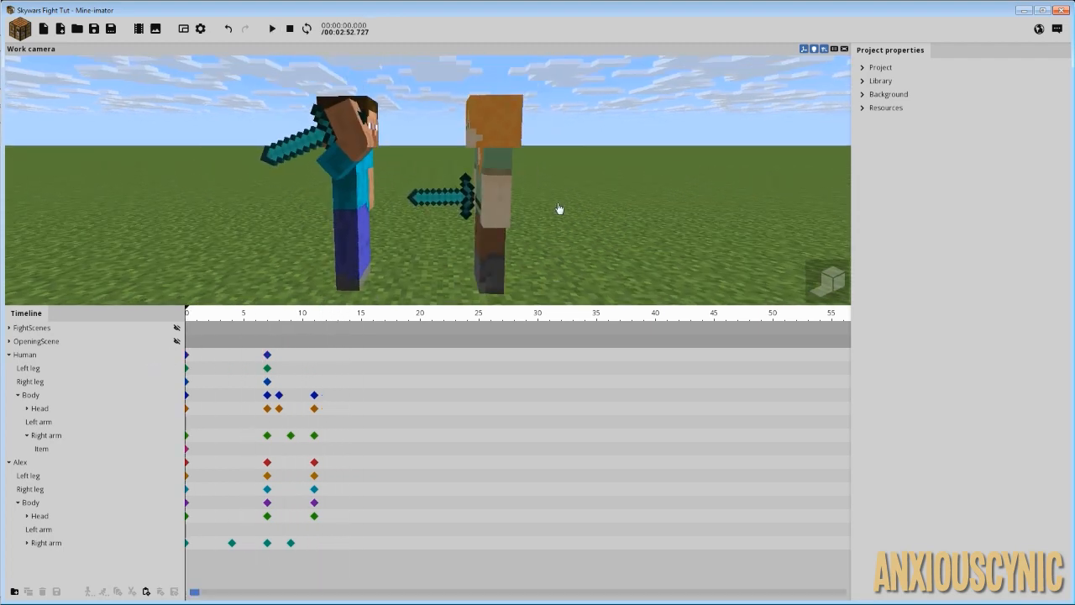
{"action": "key", "text": "space"}
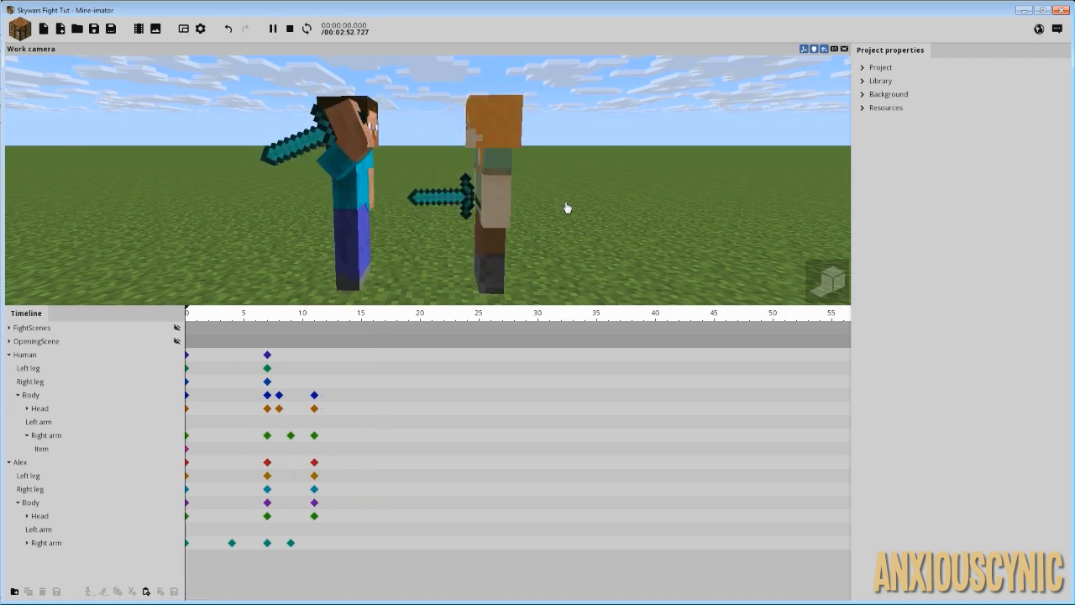
{"action": "key", "text": "space"}
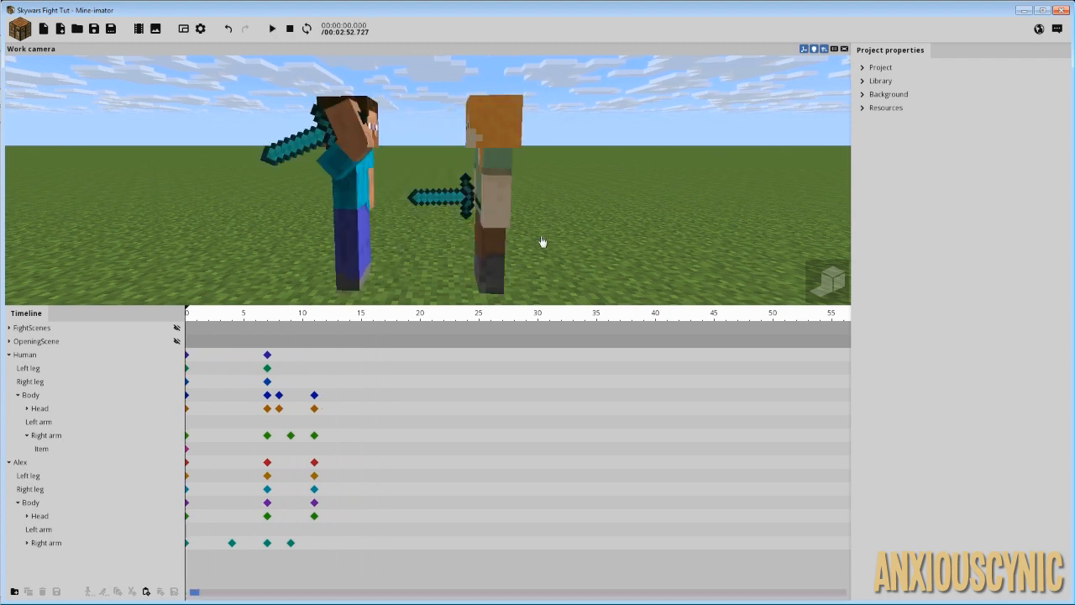
{"action": "left_click_drag", "start_coordinate": [278, 321], "coordinate": [300, 427]}
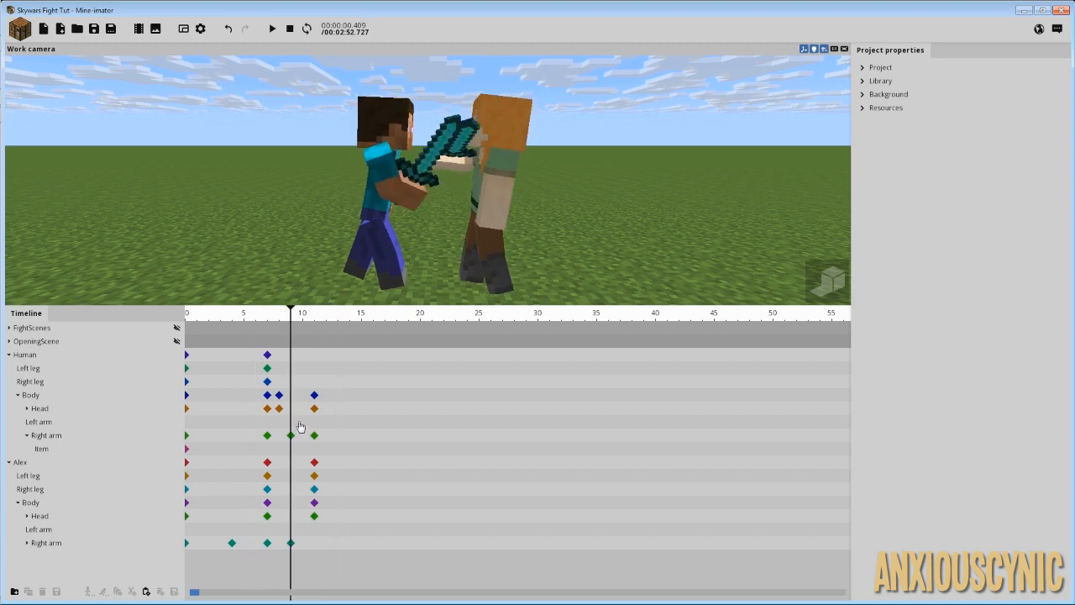
Step: Set the transition of Alex's frame 7 head keyframe to Ease out (back), and play it back
{"action": "left_click", "coordinate": [267, 504]}
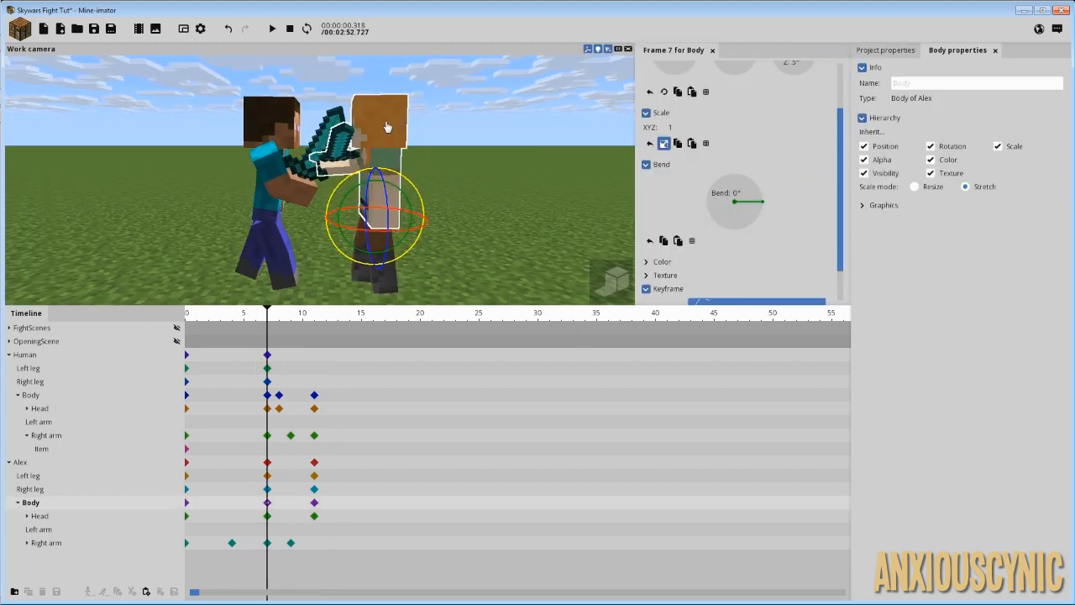
{"action": "left_click", "coordinate": [267, 516]}
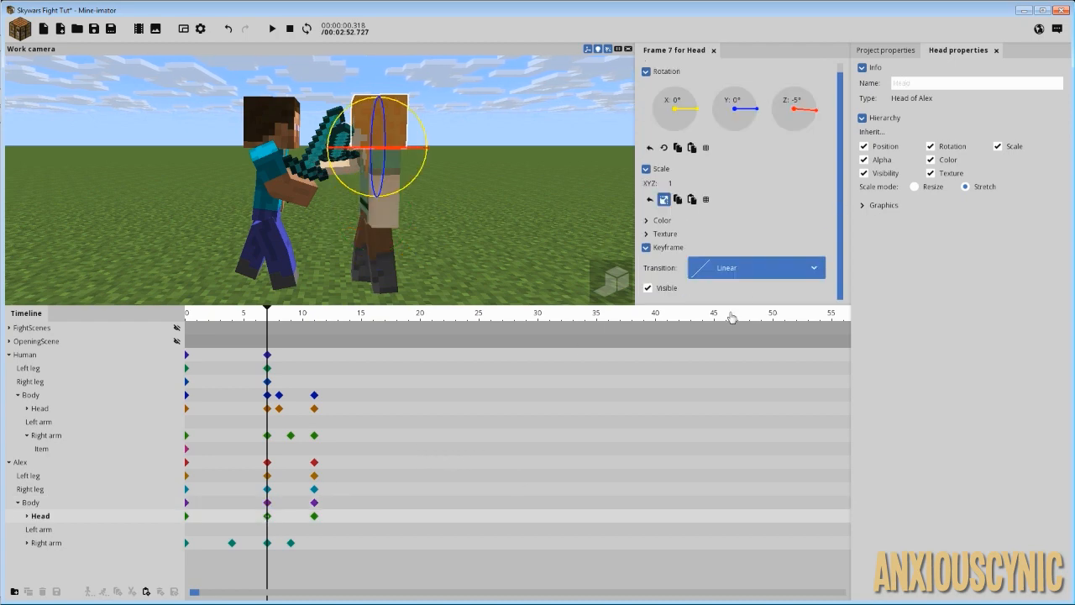
{"action": "left_click", "coordinate": [744, 268]}
{"action": "scroll", "coordinate": [734, 391], "scroll_direction": "down", "scroll_amount": 2}
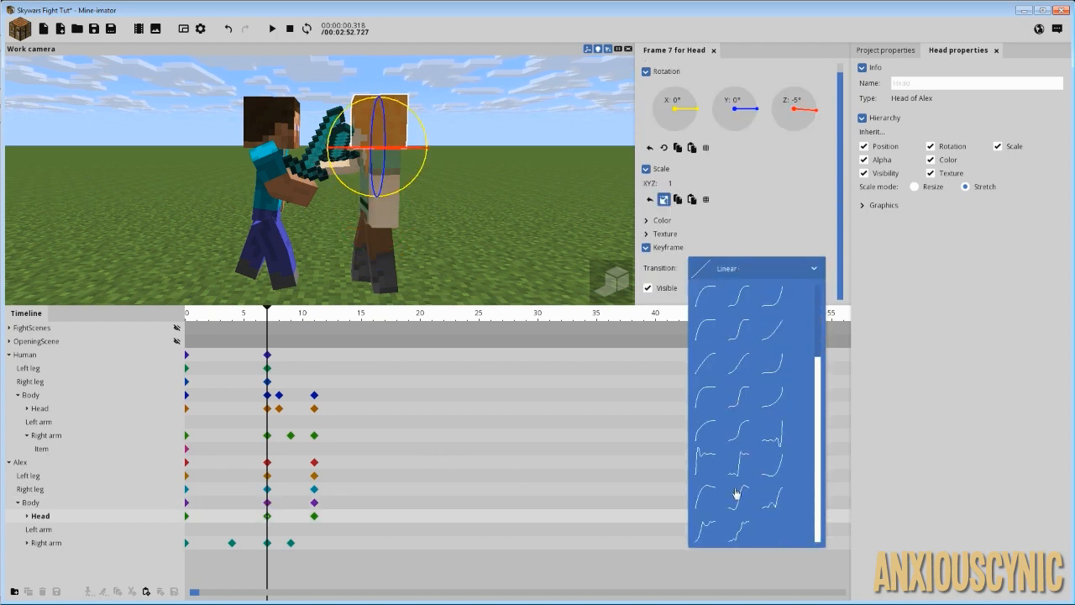
{"action": "left_click", "coordinate": [708, 498]}
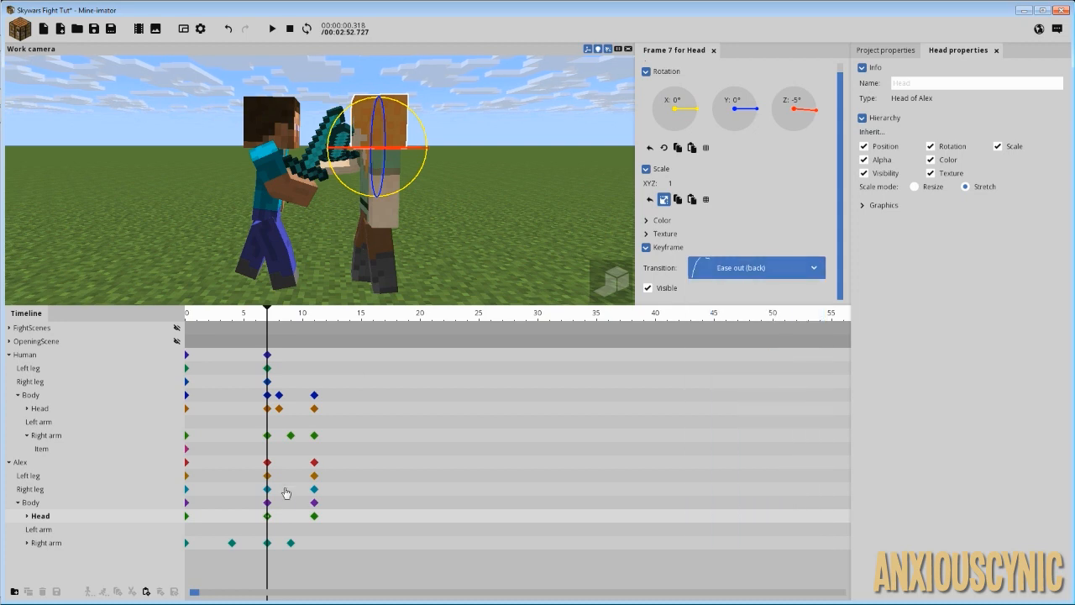
{"action": "key", "text": "space"}
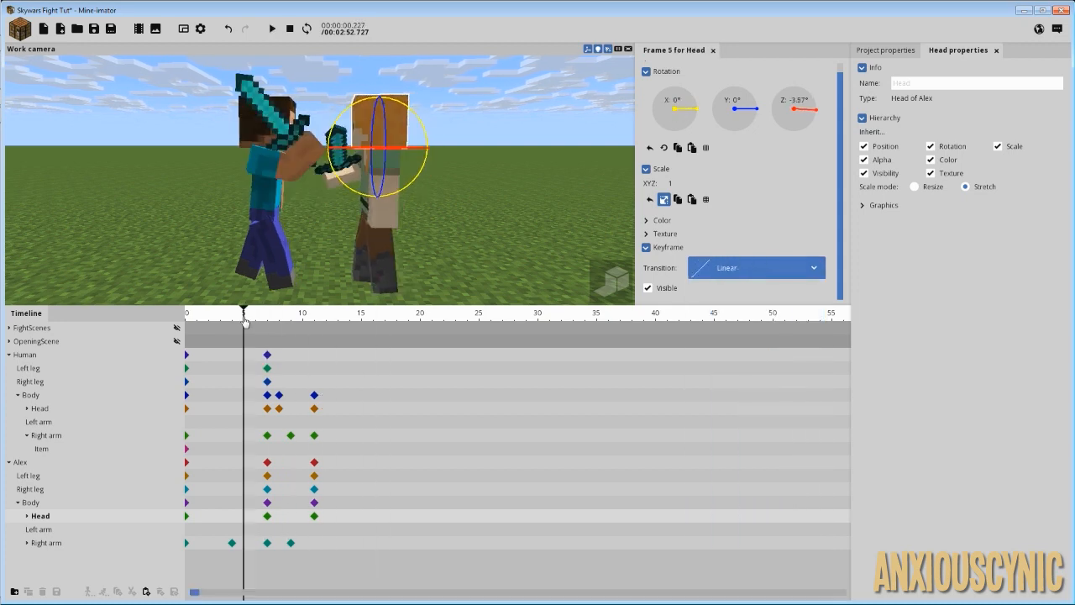
{"action": "key", "text": "space"}
Step: Compare Alex's head motion between frames 7 and 11, and return the frame 7 head transition to Linear
{"action": "left_click", "coordinate": [267, 516]}
{"action": "left_click", "coordinate": [314, 516]}
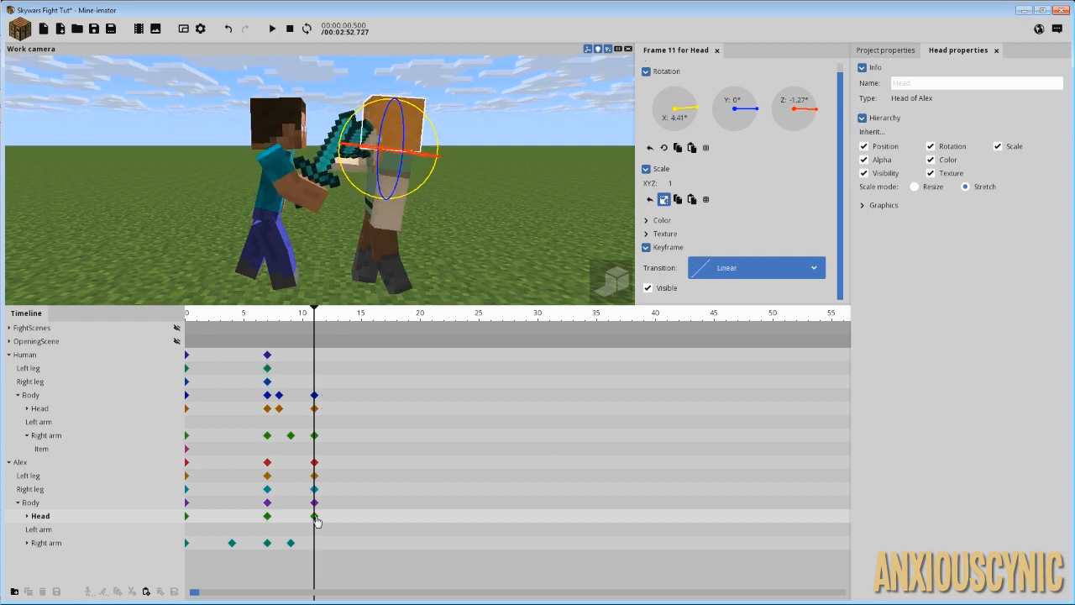
{"action": "key", "text": "space"}
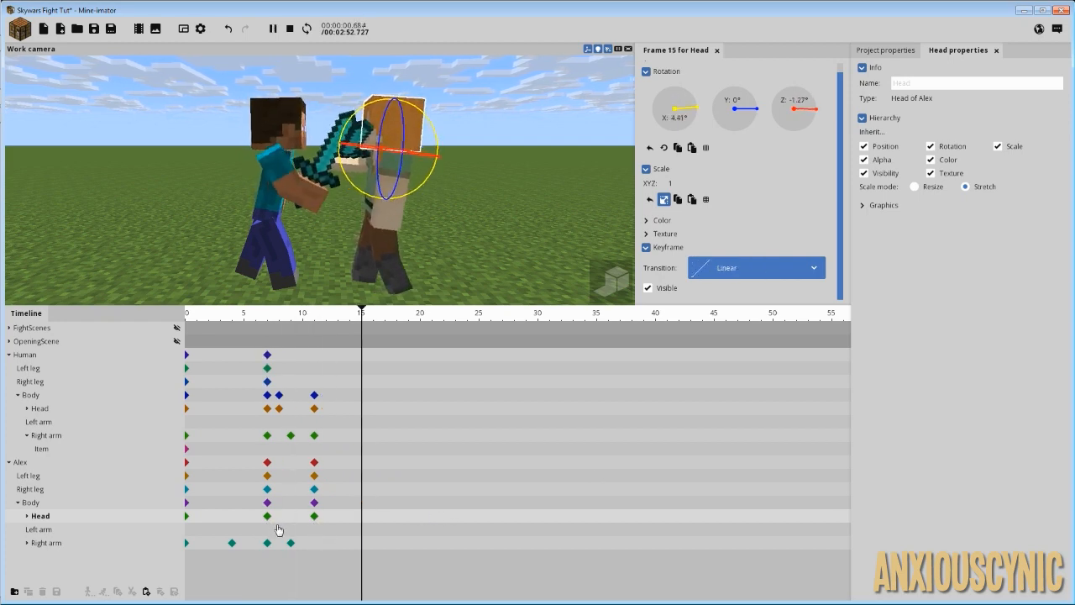
{"action": "key", "text": "space"}
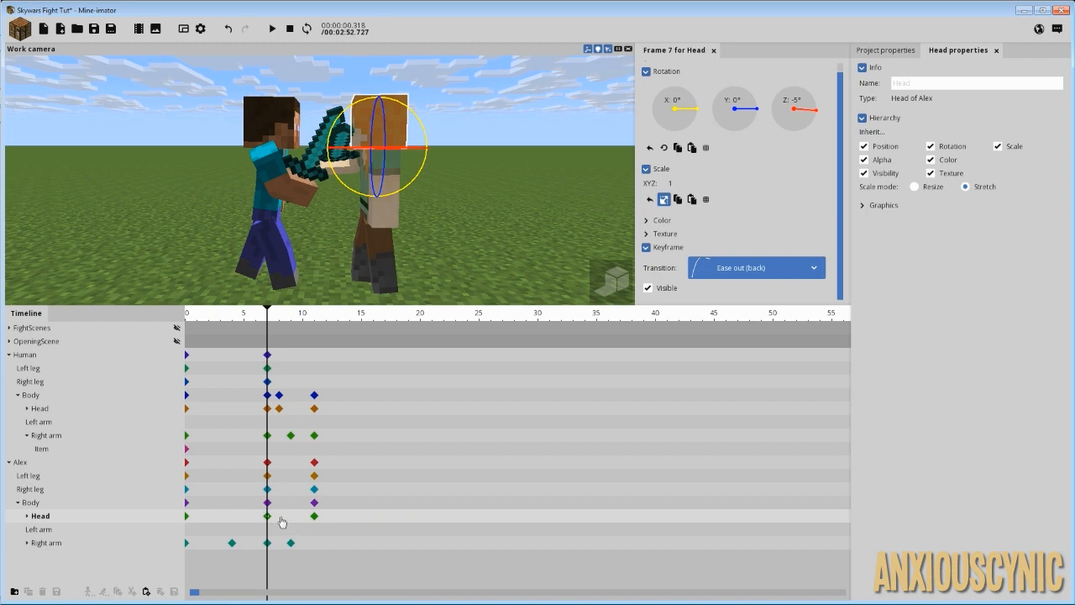
{"action": "left_click", "coordinate": [712, 270]}
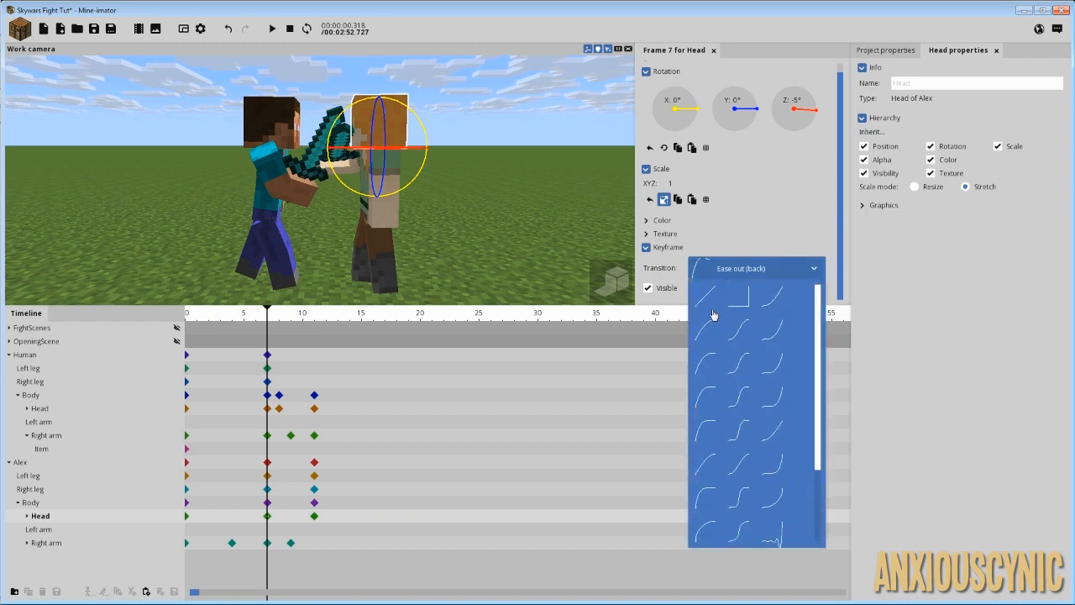
{"action": "left_click", "coordinate": [704, 304]}
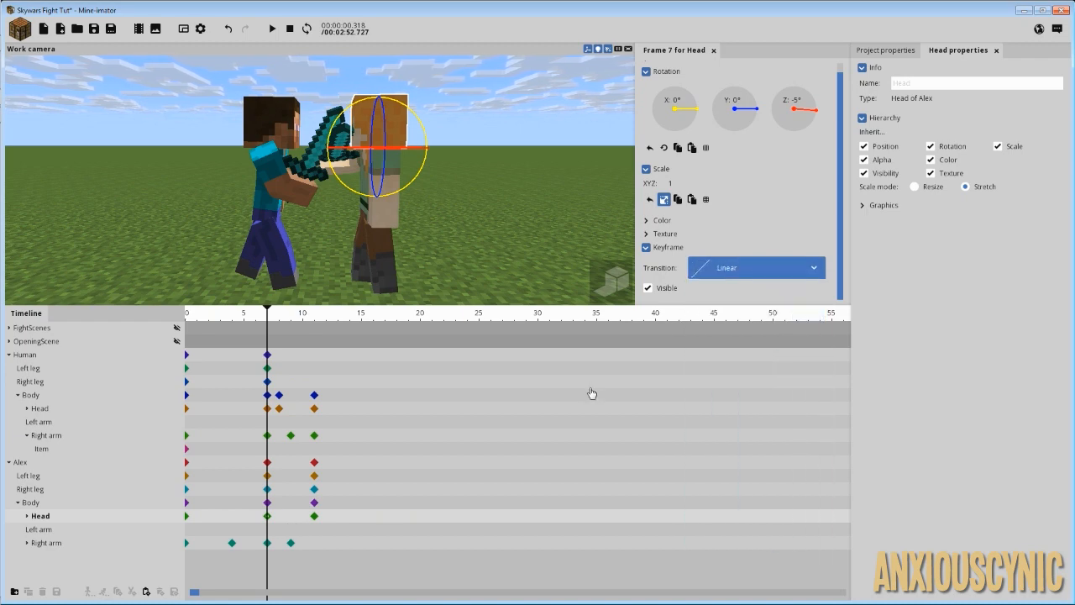
Step: Add Alex head keyframes at frames 14 and 12, set the frame 12 X rotation to 3.5°, and play the result
{"action": "left_click_drag", "start_coordinate": [283, 323], "coordinate": [354, 520]}
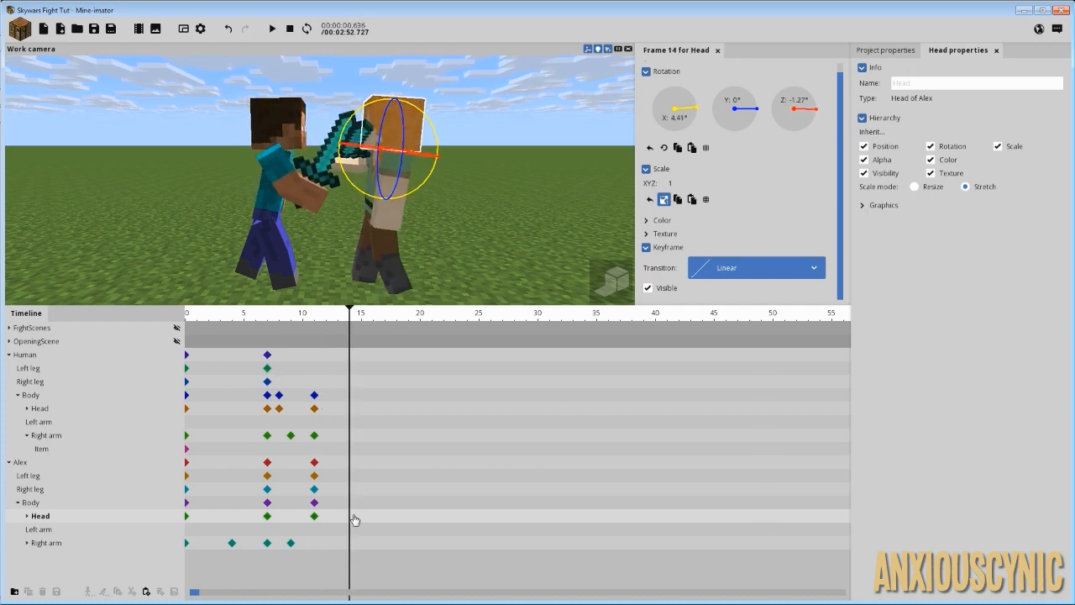
{"action": "left_click", "coordinate": [332, 520]}
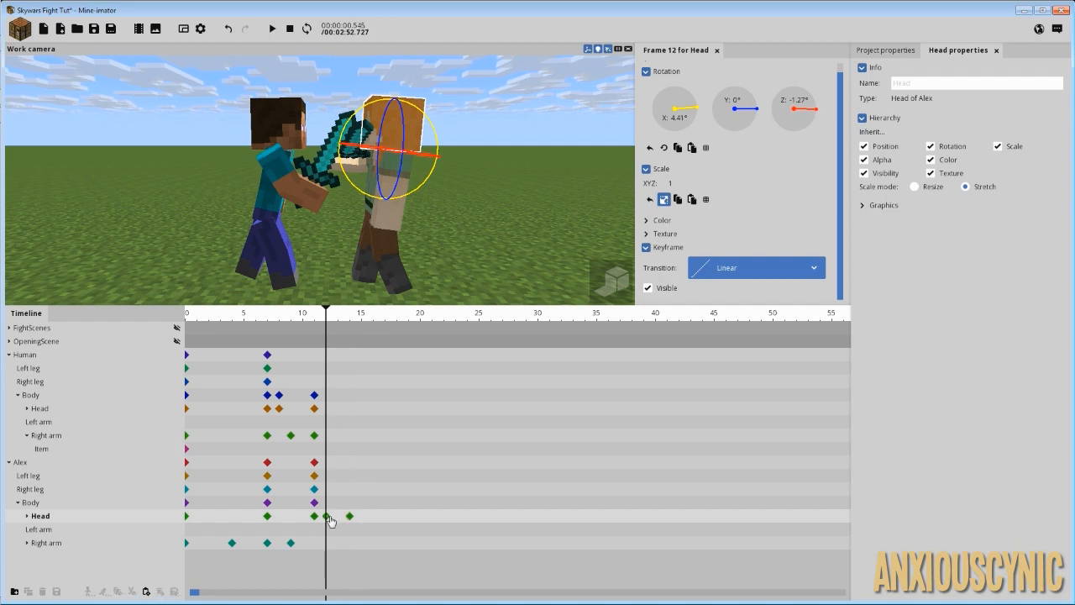
{"action": "left_click", "coordinate": [681, 119]}
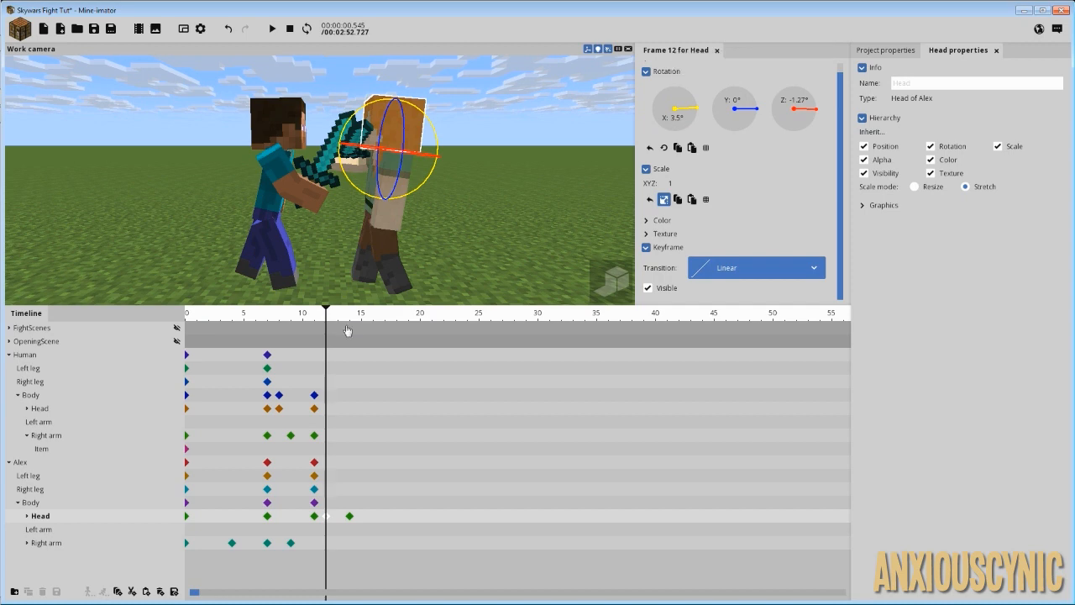
{"action": "left_click_drag", "start_coordinate": [343, 327], "coordinate": [264, 322]}
{"action": "key", "text": "space"}
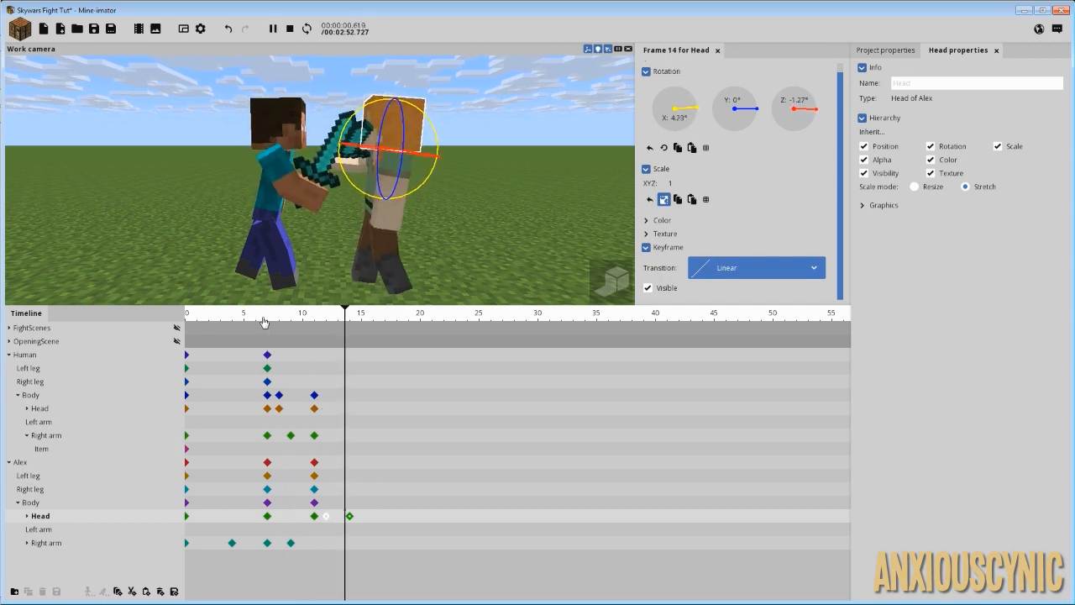
Step: Set the transition of Alex's frame 12 head keyframe to Ease out (quadratic), and go to the frame 11 head keyframe
{"action": "left_click", "coordinate": [336, 519]}
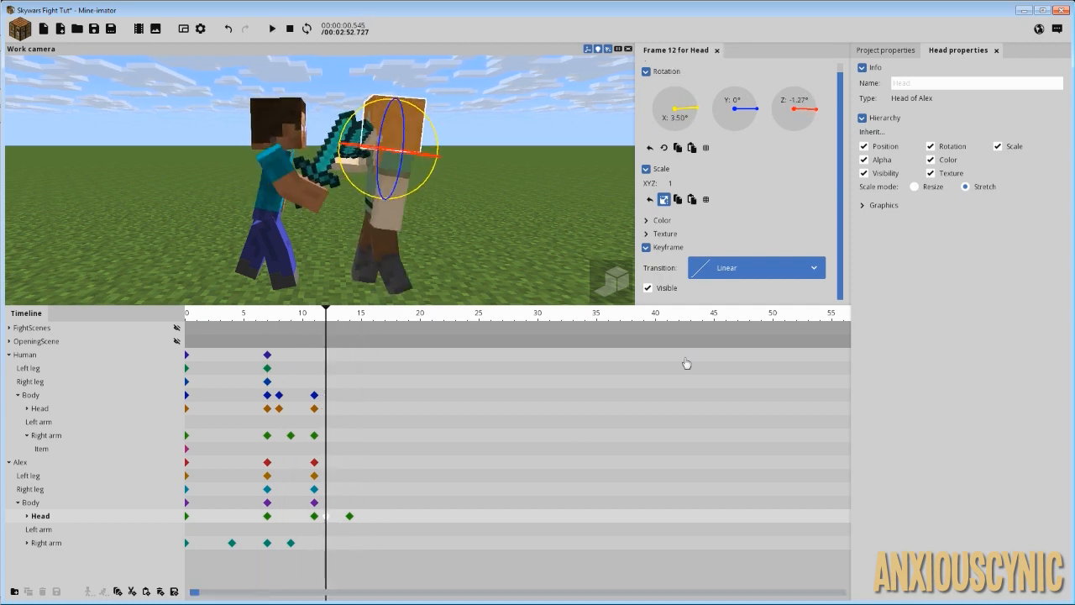
{"action": "left_click", "coordinate": [733, 271]}
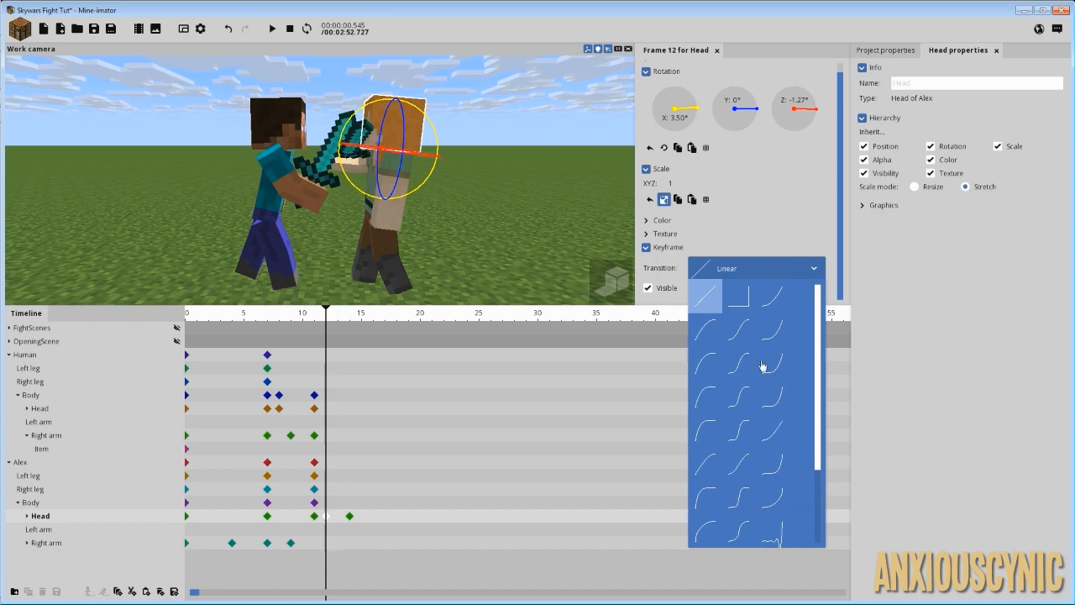
{"action": "left_click", "coordinate": [708, 335]}
{"action": "left_click", "coordinate": [317, 518]}
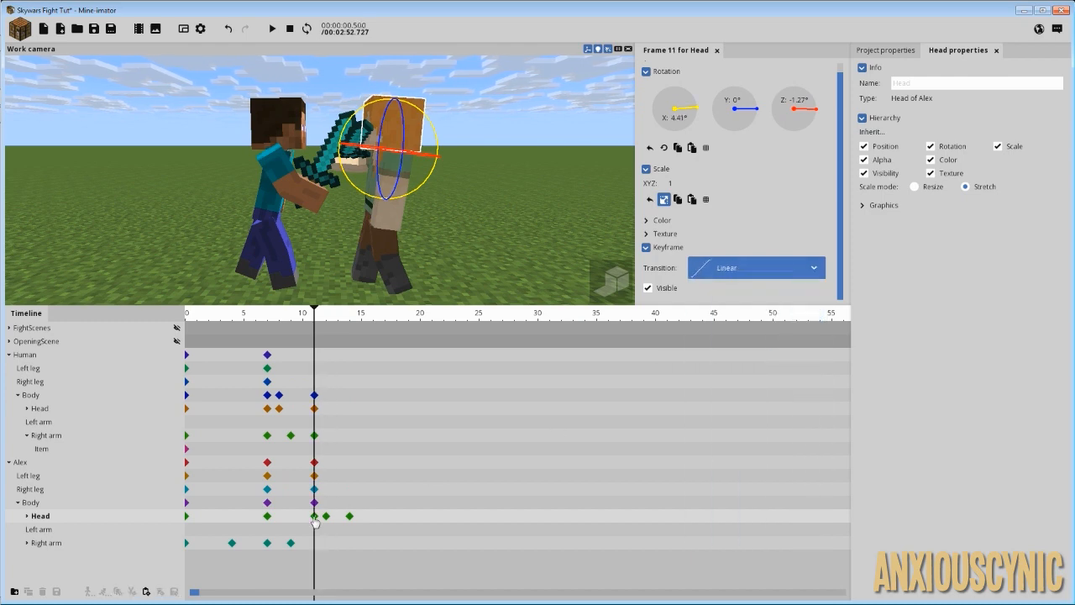
Step: Play the sword impact back from frame 6 to review Alex's head motion up close
{"action": "left_click_drag", "start_coordinate": [313, 320], "coordinate": [259, 321]}
{"action": "key", "text": "space"}
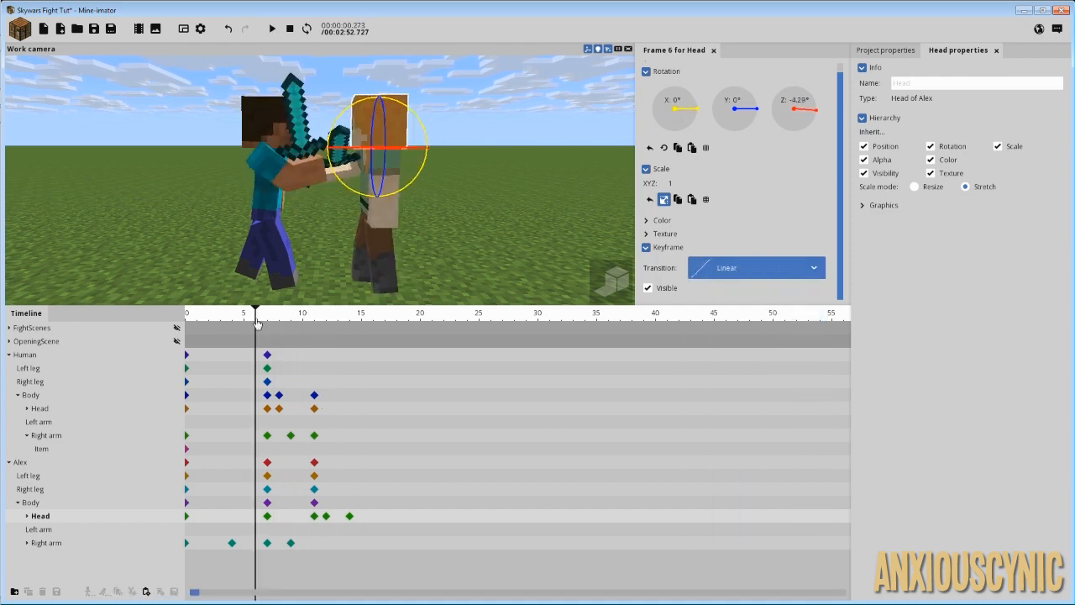
{"action": "key", "text": "space"}
{"action": "key", "text": "space"}
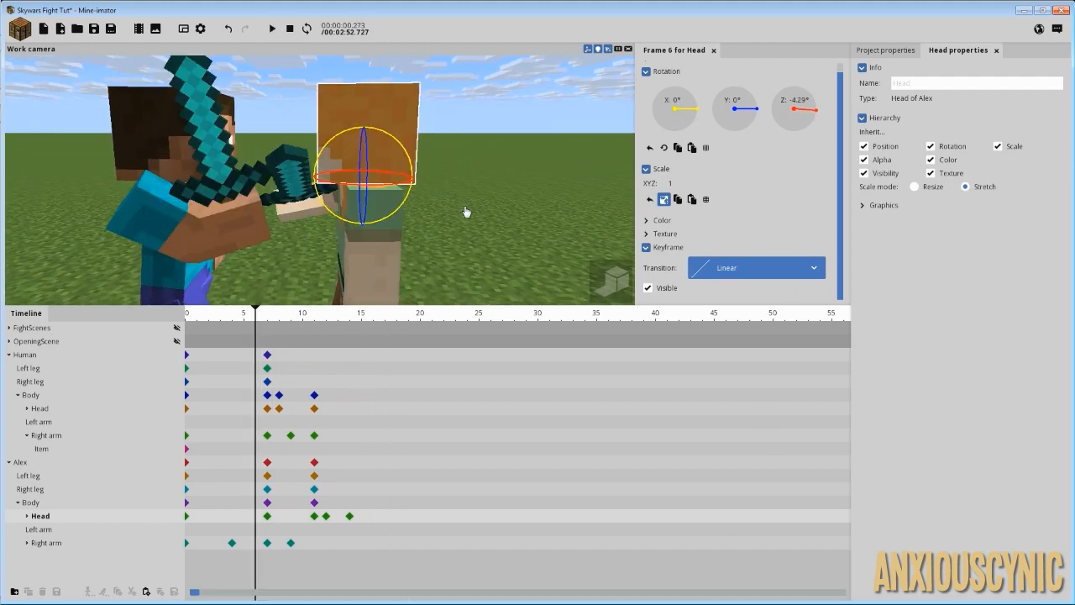
{"action": "key", "text": "space"}
Step: Set the X rotation of Alex's frame 12 head keyframe to 4.15° and play the result
{"action": "left_click_drag", "start_coordinate": [329, 518], "coordinate": [316, 521]}
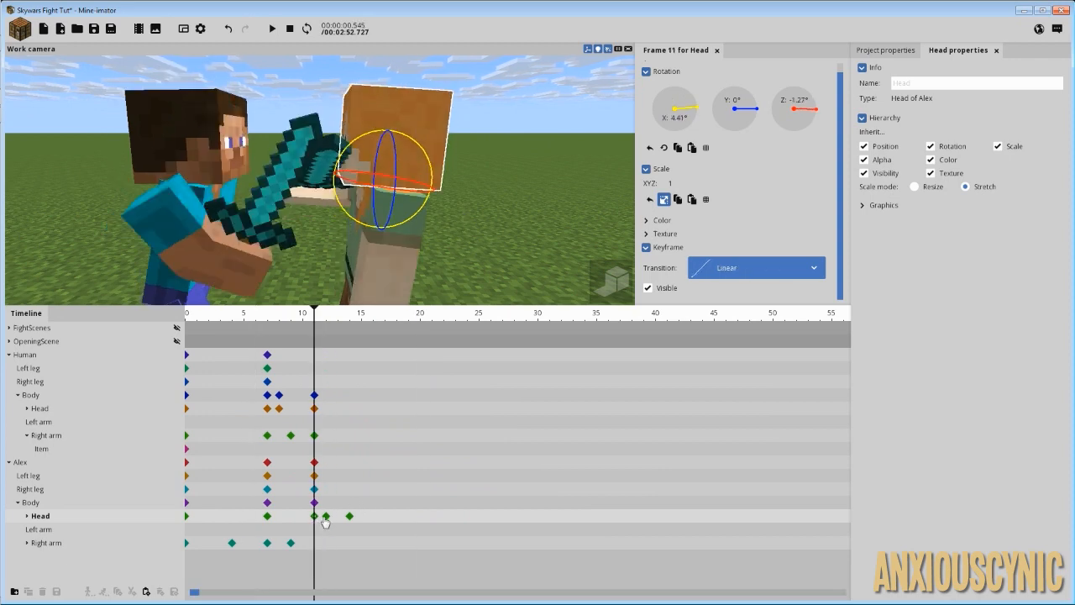
{"action": "left_click", "coordinate": [325, 520]}
{"action": "left_click", "coordinate": [677, 118]}
{"action": "type", "text": "4"}
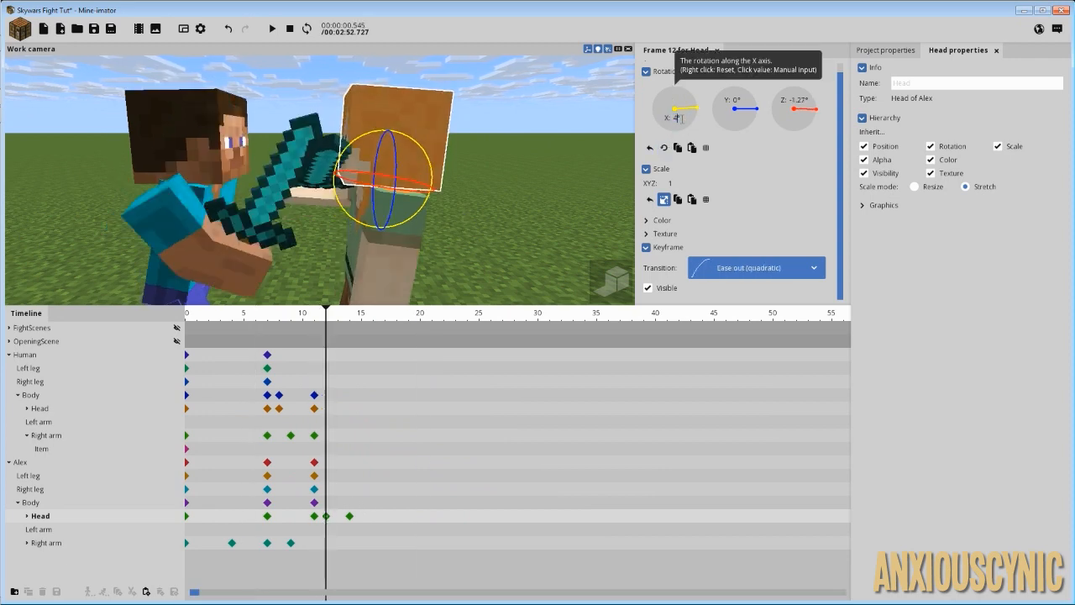
{"action": "type", "text": ".15"}
{"action": "key", "text": "Return"}
{"action": "key", "text": "space"}
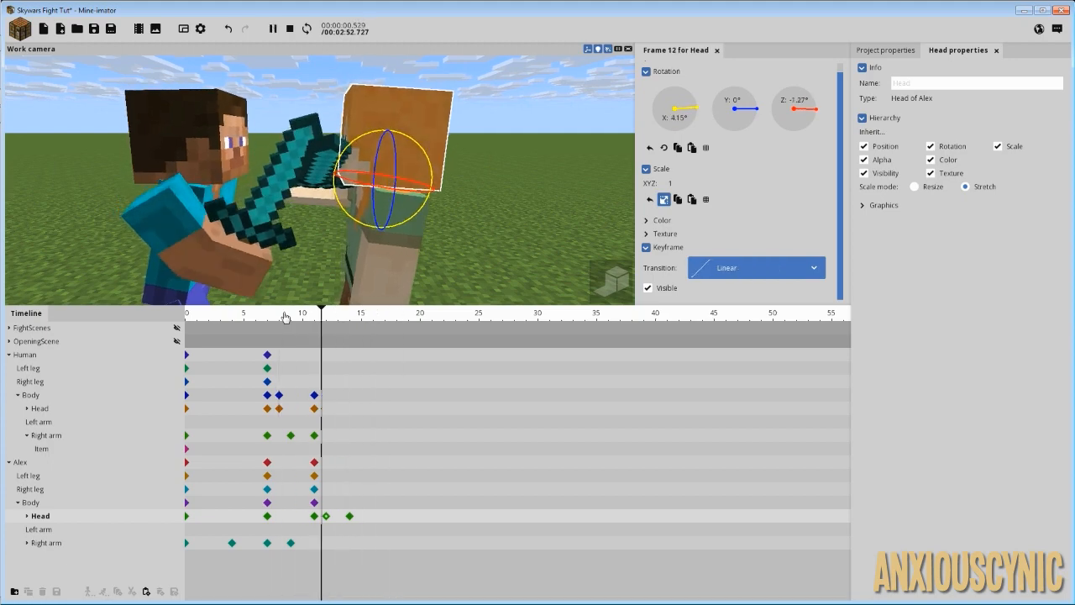
{"action": "key", "text": "space"}
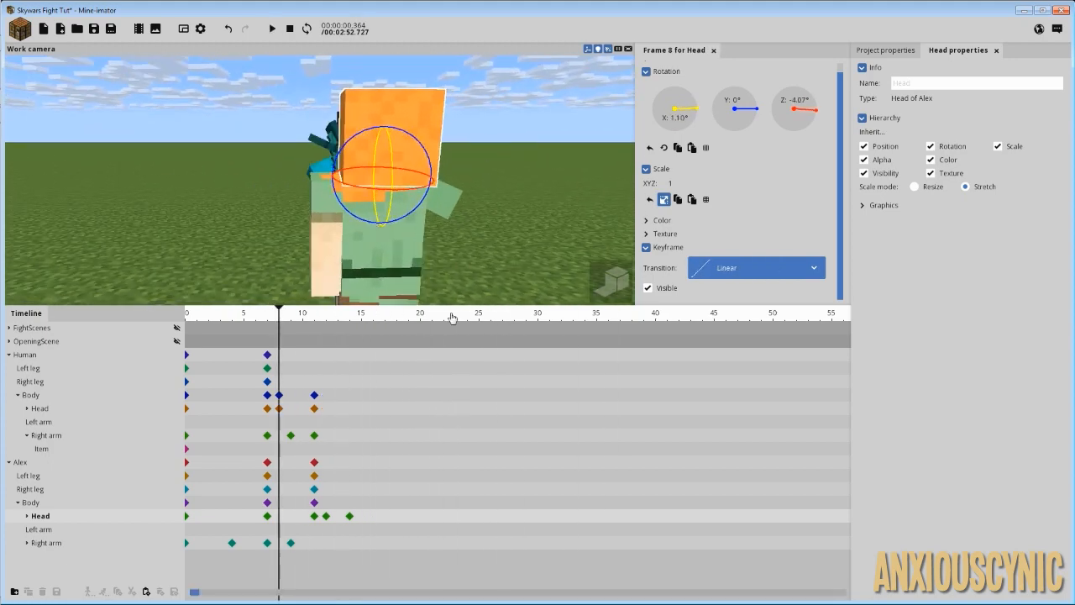
Step: Play the fight from the opposite side of the characters to check Alex's head reaction
{"action": "left_click_drag", "start_coordinate": [507, 171], "coordinate": [475, 185]}
{"action": "right_click_drag", "start_coordinate": [485, 171], "coordinate": [486, 190]}
{"action": "left_click_drag", "start_coordinate": [485, 174], "coordinate": [485, 139]}
{"action": "key", "text": "space"}
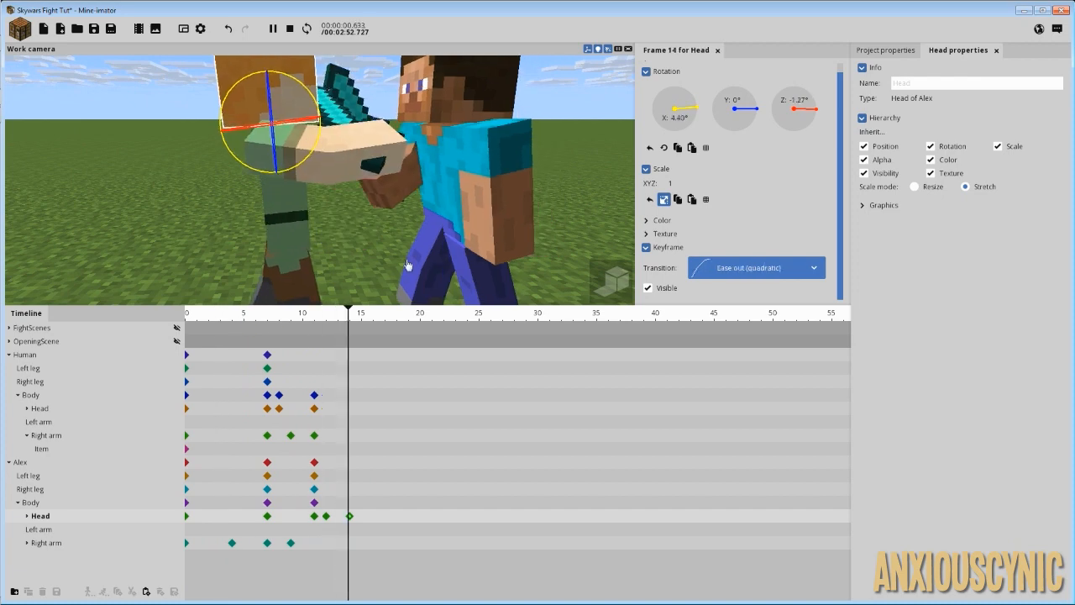
{"action": "key", "text": "space"}
{"action": "right_click_drag", "start_coordinate": [433, 193], "coordinate": [442, 168]}
{"action": "key", "text": "s"}
{"action": "key", "text": "w"}
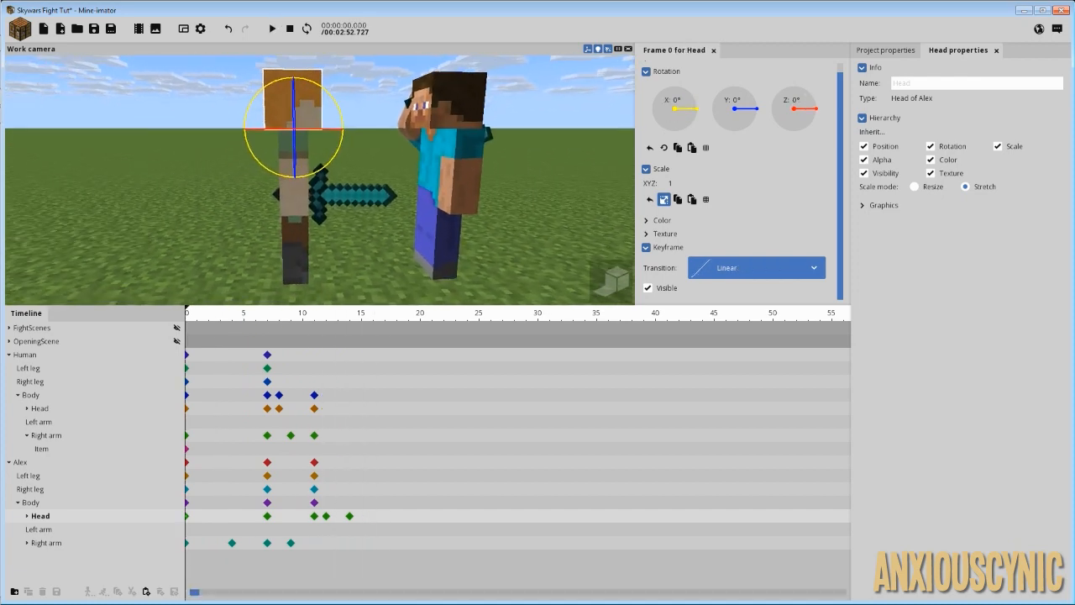
{"action": "key", "text": "space"}
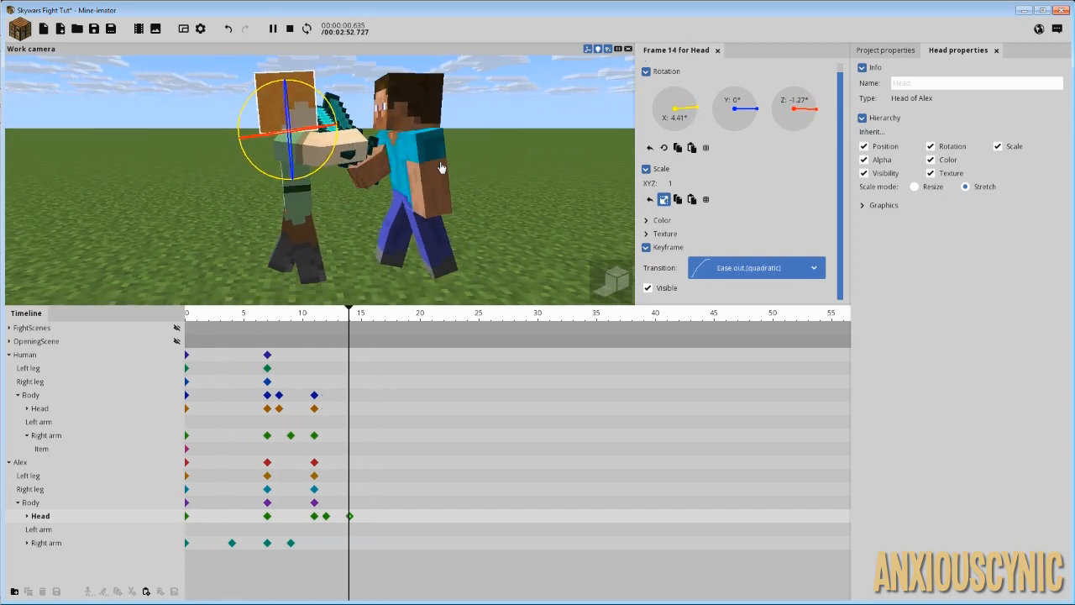
Step: Set the transition of the Human's frame 8 head keyframe to Ease in and out (sine), and play it back
{"action": "left_click", "coordinate": [281, 328]}
{"action": "left_click", "coordinate": [279, 409]}
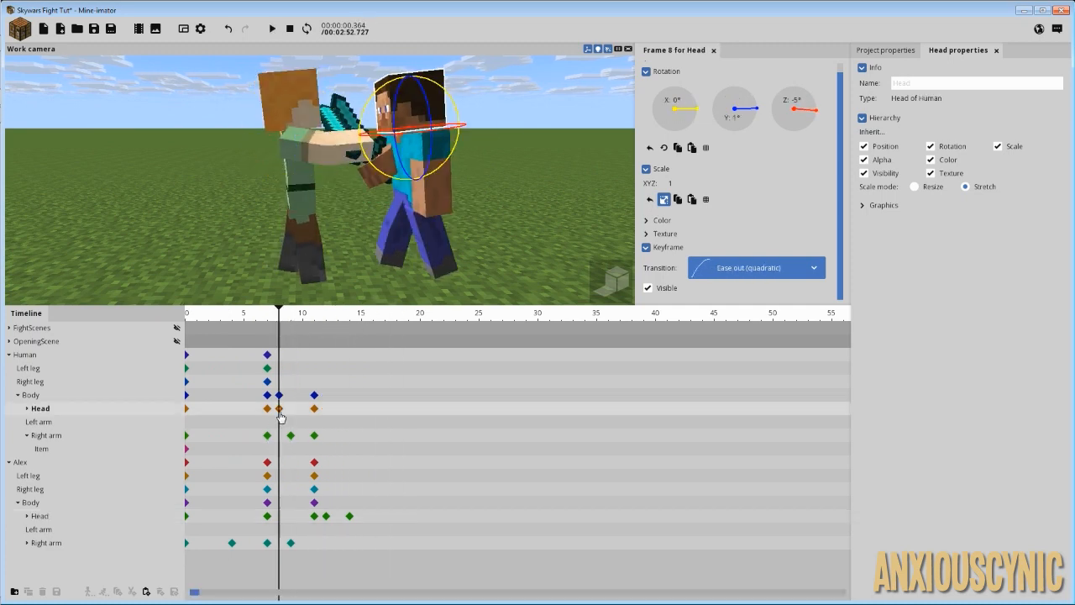
{"action": "left_click", "coordinate": [737, 269]}
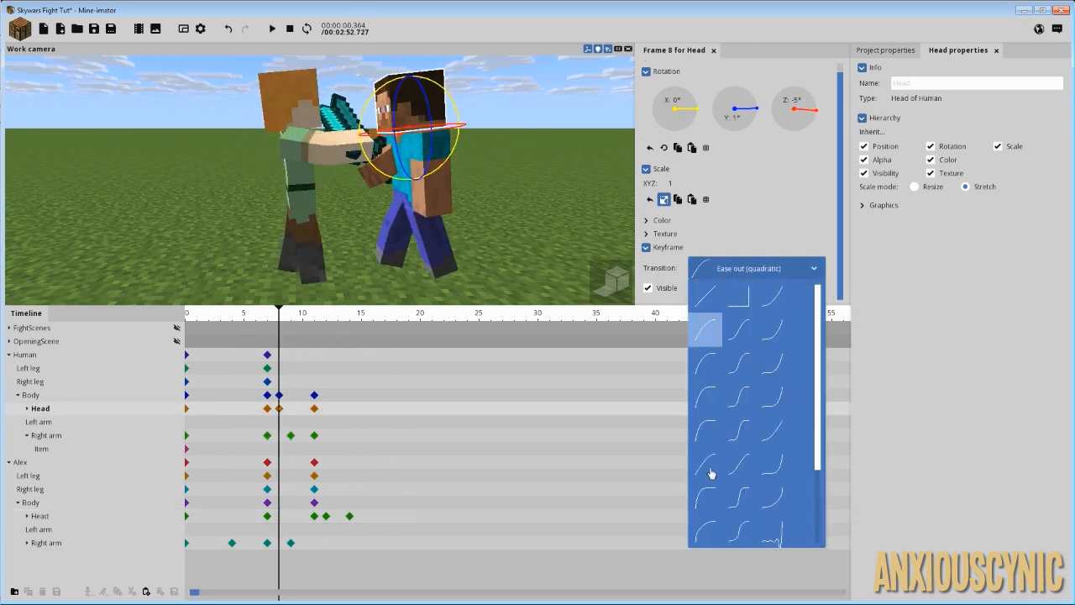
{"action": "left_click", "coordinate": [739, 464]}
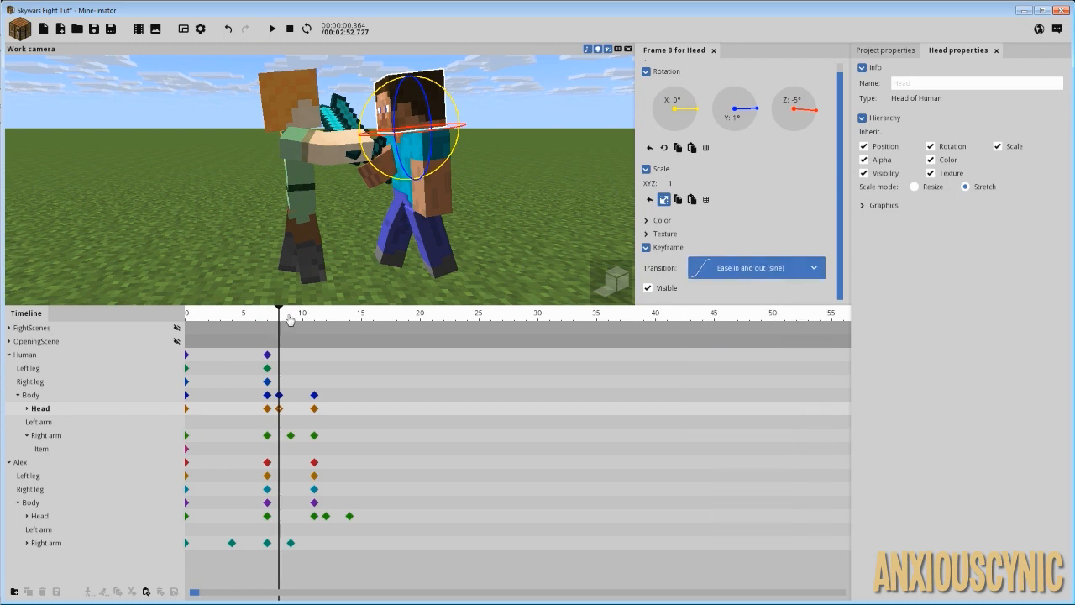
{"action": "left_click_drag", "start_coordinate": [267, 322], "coordinate": [256, 324]}
{"action": "key", "text": "space"}
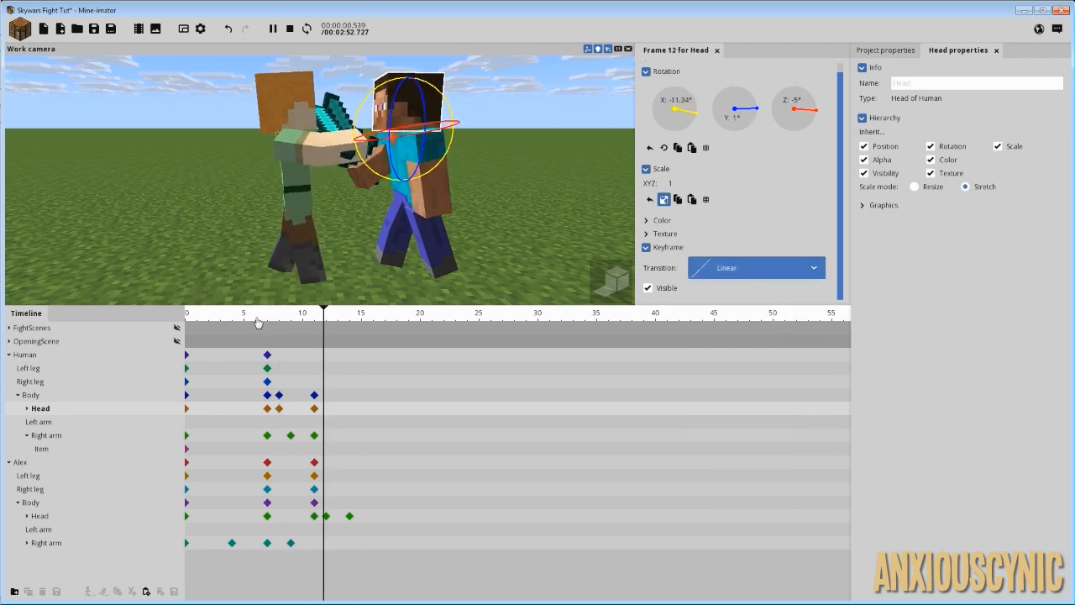
Step: Try moving the Human's frame 11 head keyframe to frame 14, and play it back from frame 5
{"action": "left_click_drag", "start_coordinate": [314, 408], "coordinate": [349, 410]}
{"action": "left_click_drag", "start_coordinate": [296, 322], "coordinate": [245, 322]}
{"action": "key", "text": "space"}
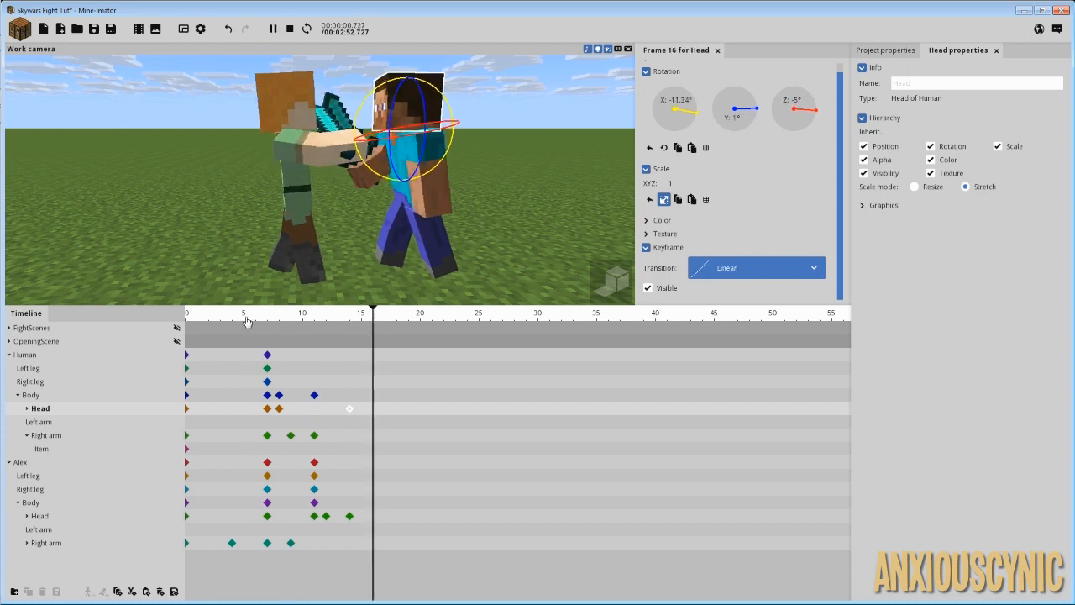
{"action": "key", "text": "space"}
Step: Move the Human's last head keyframe to frame 12 and play the animation from the start
{"action": "left_click", "coordinate": [340, 413]}
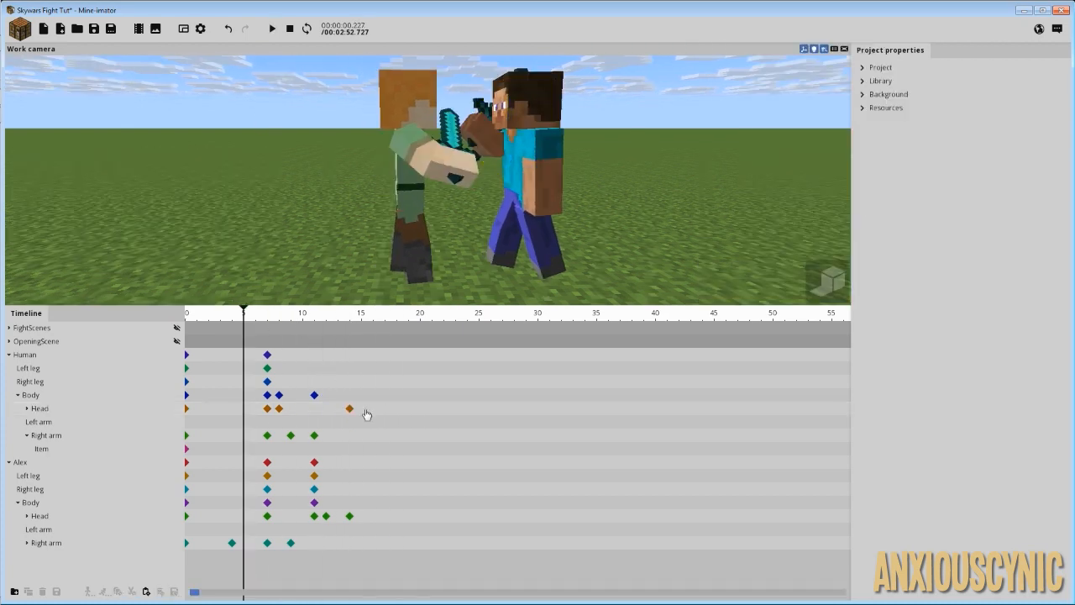
{"action": "left_click_drag", "start_coordinate": [350, 410], "coordinate": [326, 410]}
{"action": "left_click_drag", "start_coordinate": [297, 321], "coordinate": [174, 324]}
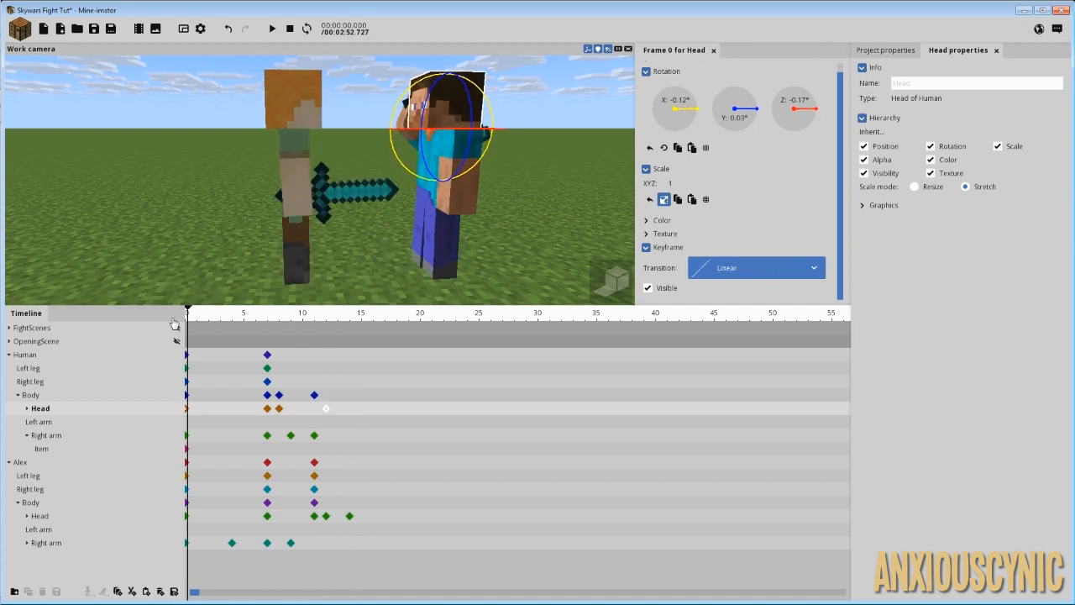
{"action": "key", "text": "space"}
{"action": "key", "text": "space"}
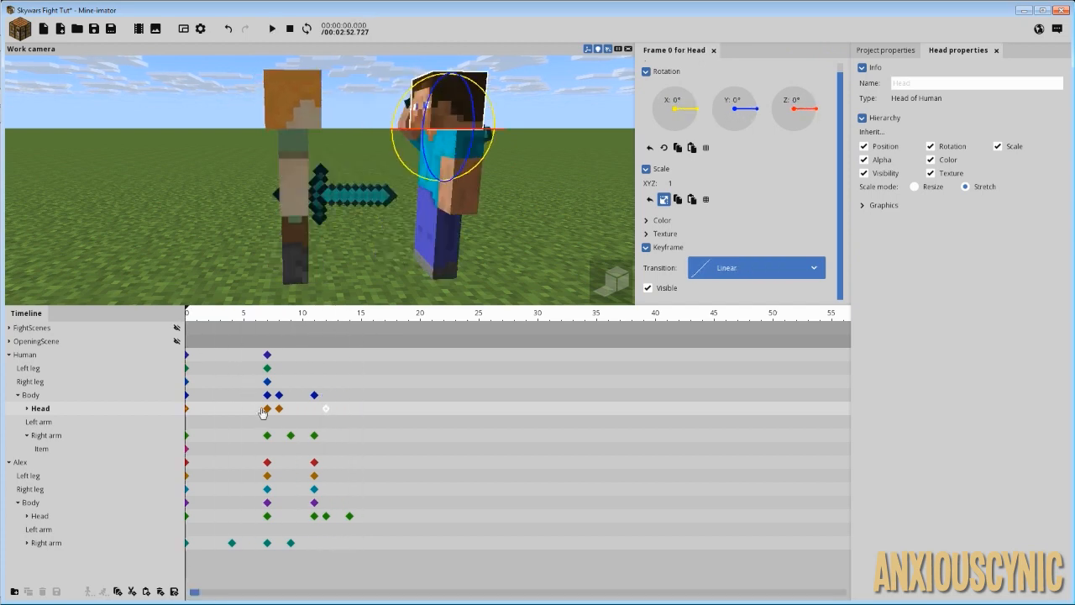
Step: Set the X rotation of the Human's frame 12 head keyframe to -11°
{"action": "left_click", "coordinate": [279, 409]}
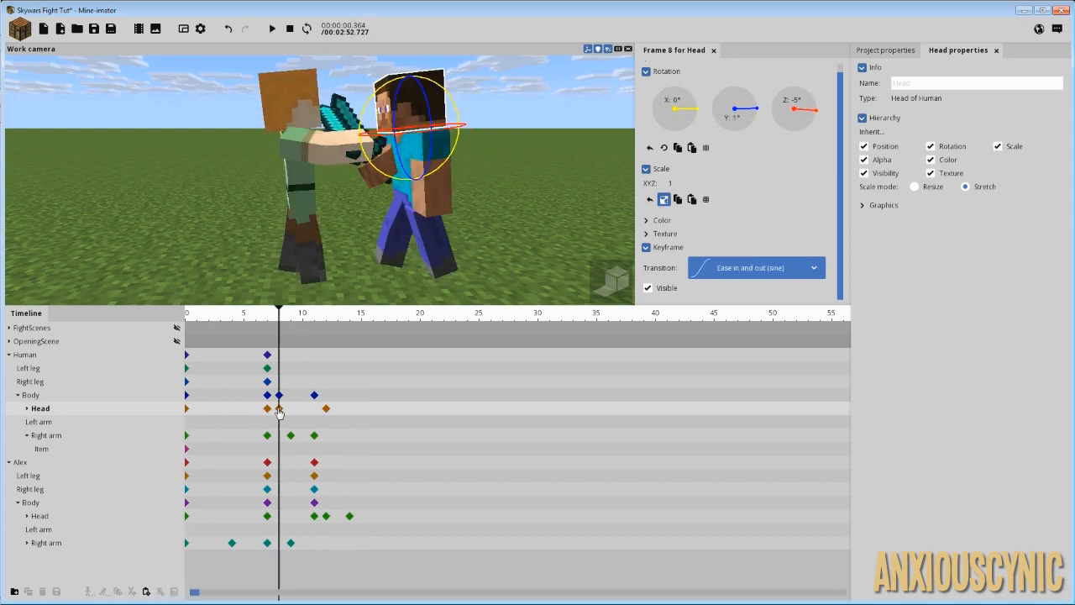
{"action": "left_click", "coordinate": [326, 409]}
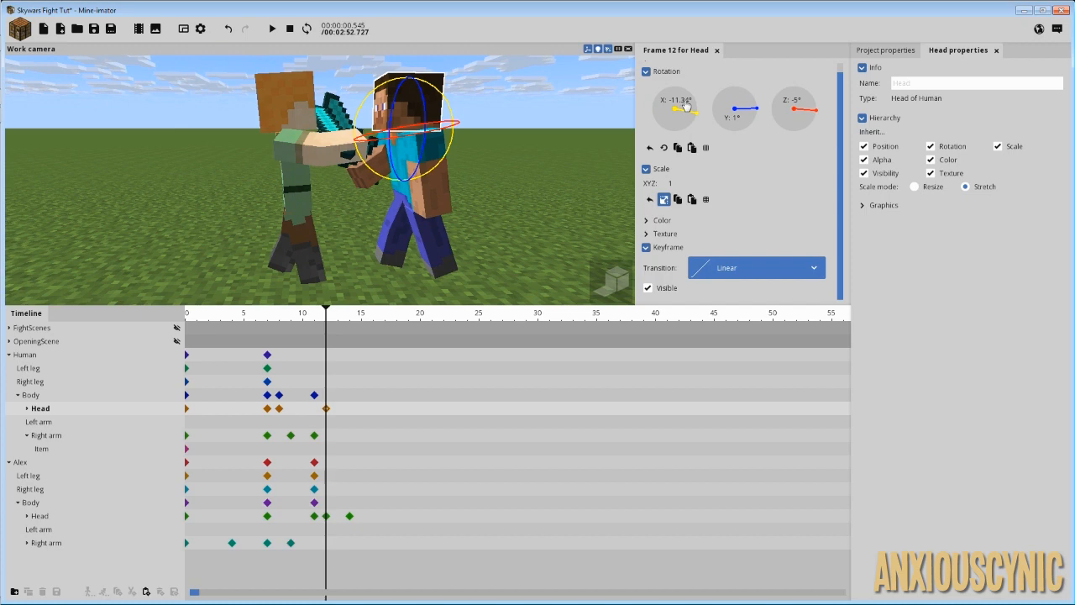
{"action": "left_click", "coordinate": [685, 102]}
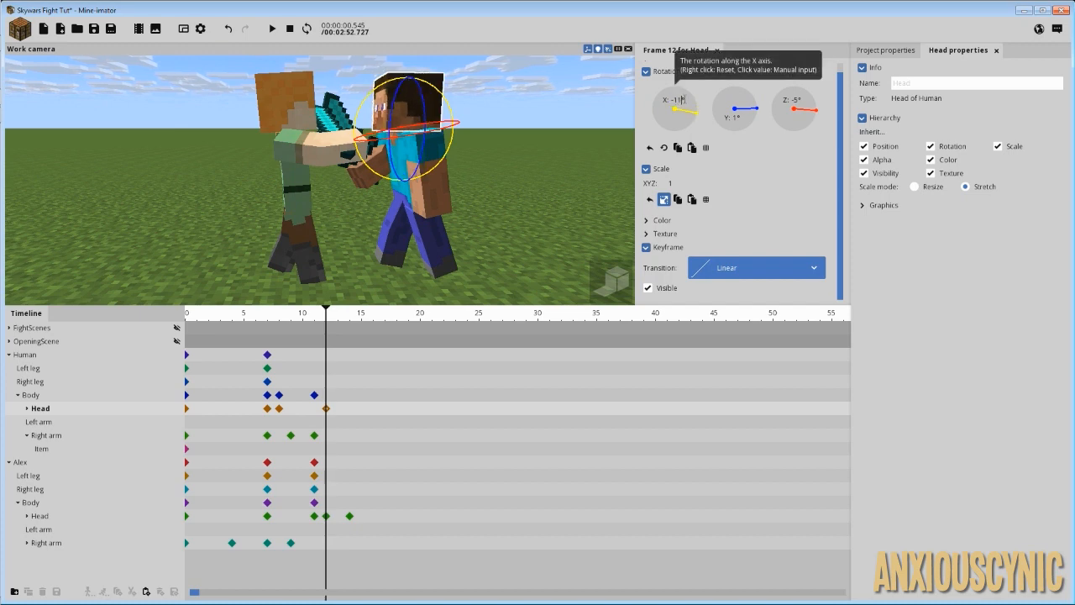
{"action": "key", "text": "Return"}
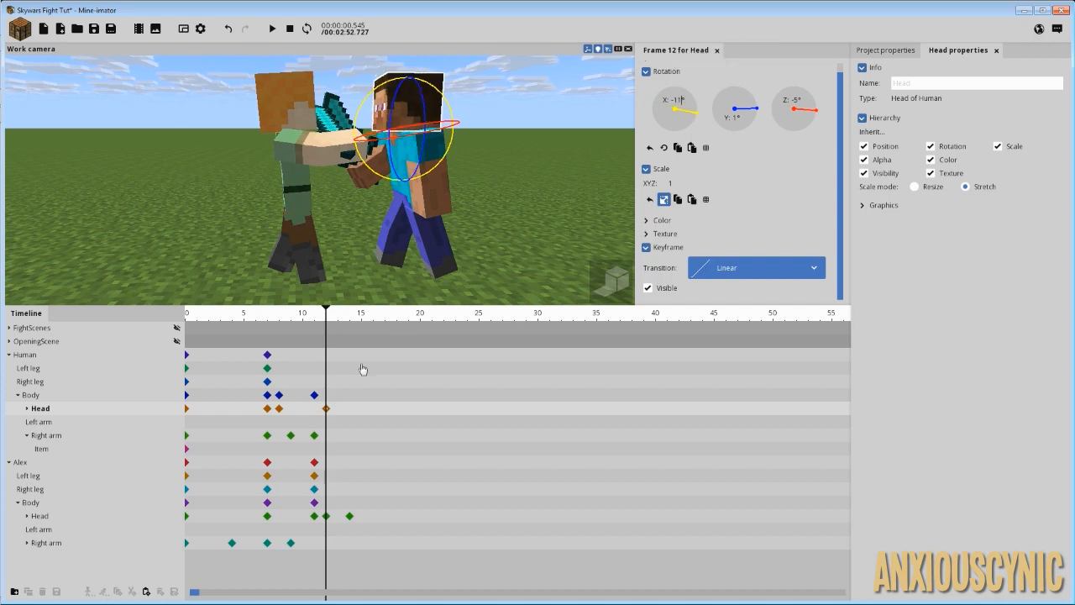
Step: Set the X rotation of the Human's frame 8 head keyframe to -5° and play the animation from the start
{"action": "left_click", "coordinate": [281, 412]}
{"action": "type", "text": "0"}
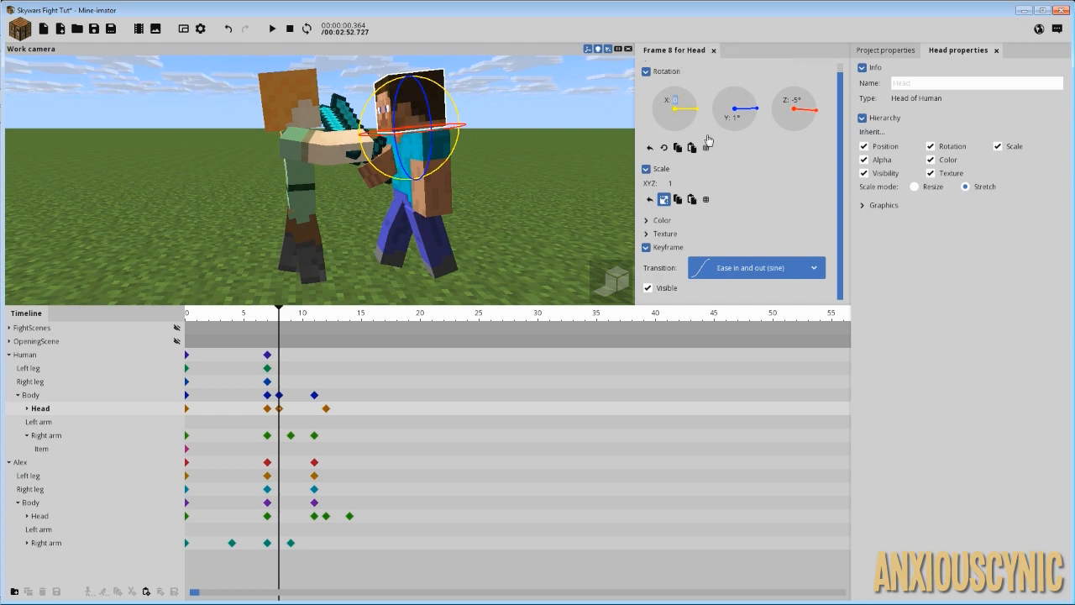
{"action": "type", "text": "-7"}
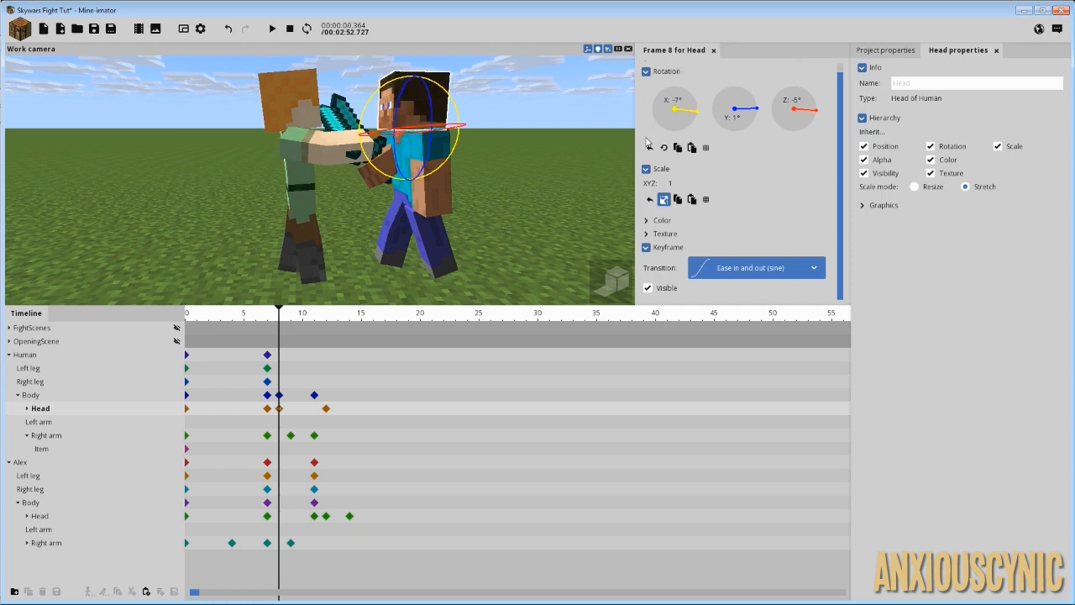
{"action": "key", "text": "BackSpace"}
{"action": "type", "text": "5"}
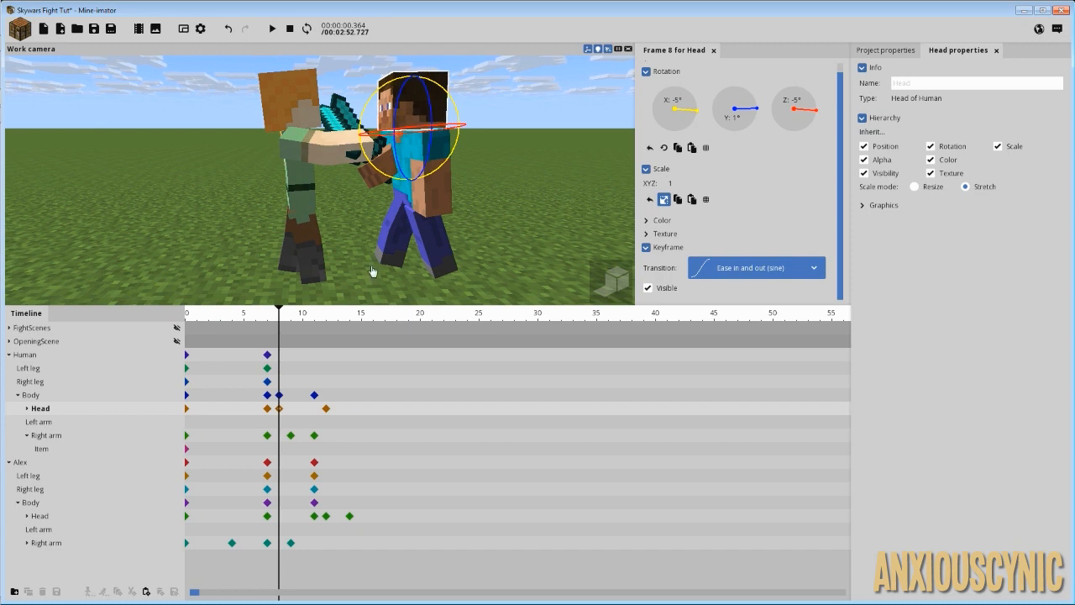
{"action": "left_click_drag", "start_coordinate": [298, 316], "coordinate": [137, 331]}
{"action": "key", "text": "space"}
{"action": "key", "text": "space"}
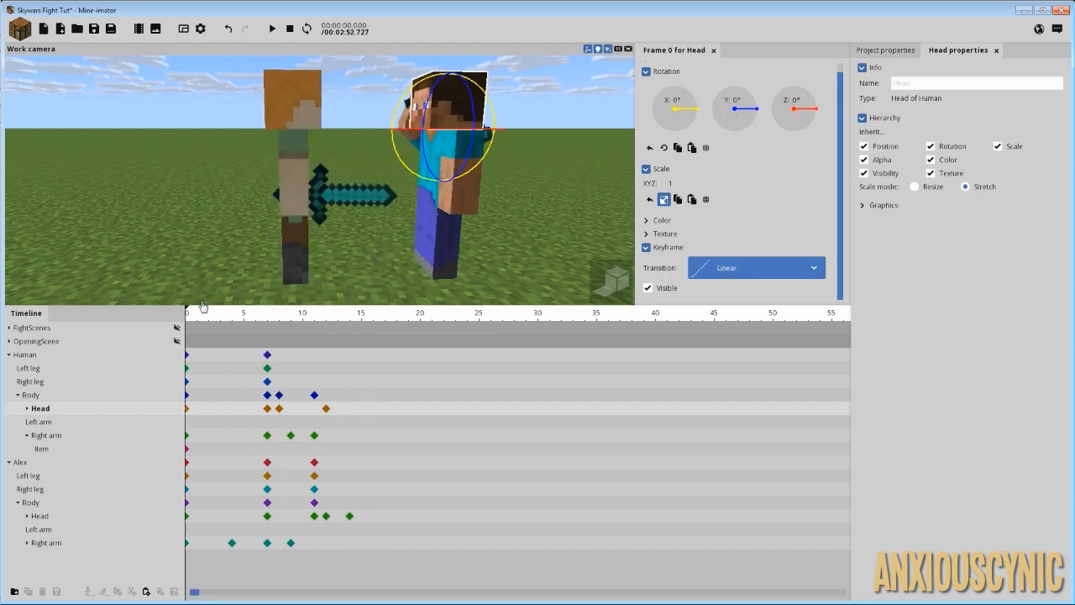
Step: Replay the fight several times and scrub between frames 3 and 8 to examine the Human's head movement
{"action": "key", "text": "space"}
{"action": "key", "text": "space"}
{"action": "key", "text": "space"}
{"action": "key", "text": "space"}
{"action": "key", "text": "space"}
{"action": "key", "text": "space"}
{"action": "left_click_drag", "start_coordinate": [276, 320], "coordinate": [282, 330]}
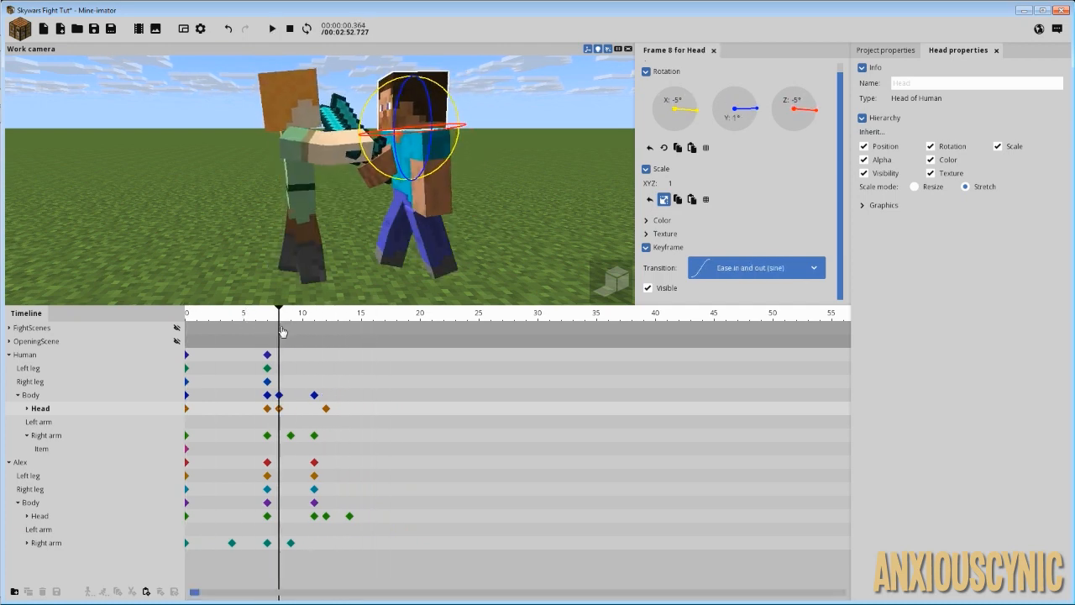
{"action": "scroll", "coordinate": [760, 126], "scroll_direction": "up", "scroll_amount": 1}
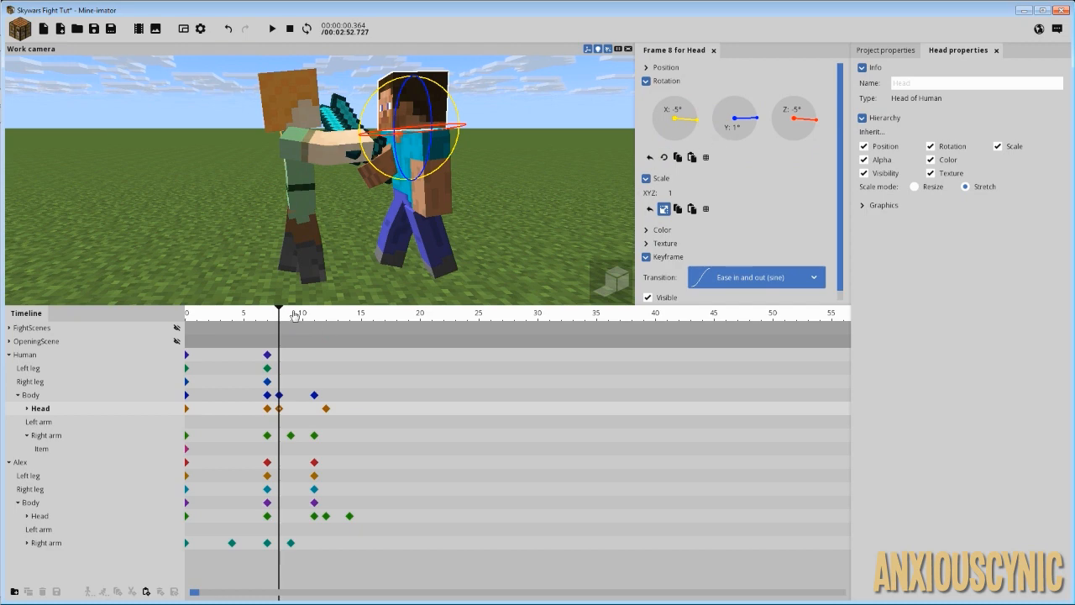
{"action": "left_click_drag", "start_coordinate": [295, 315], "coordinate": [241, 320]}
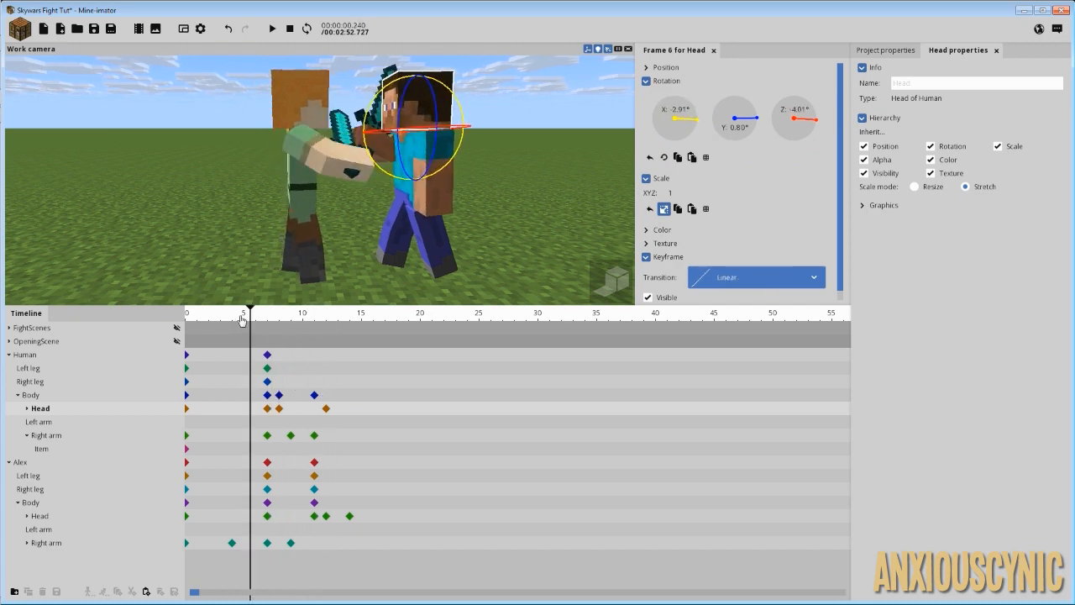
{"action": "key", "text": "space"}
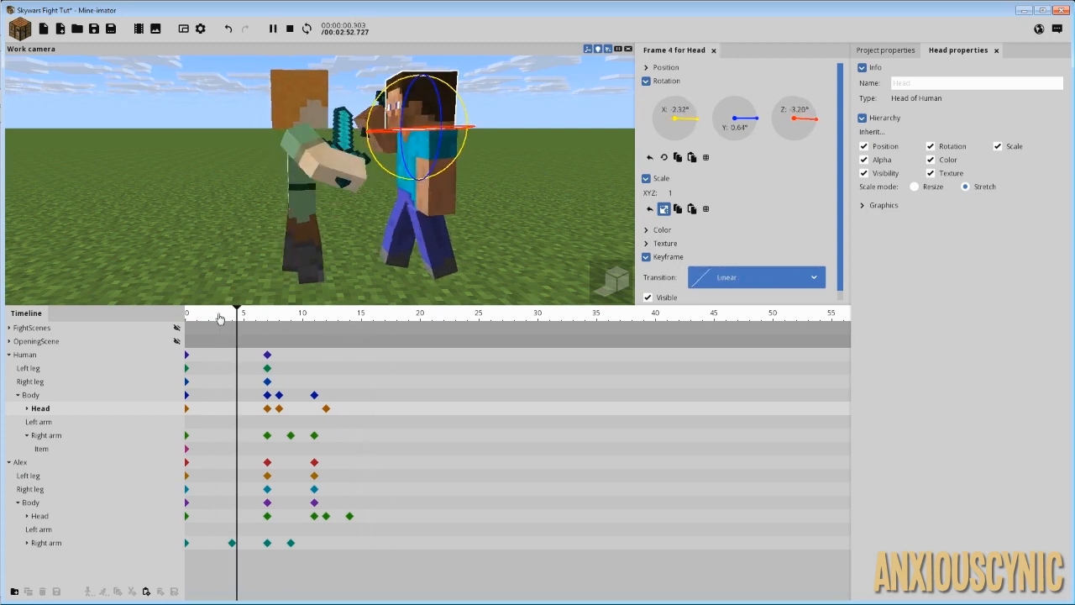
{"action": "left_click", "coordinate": [220, 316]}
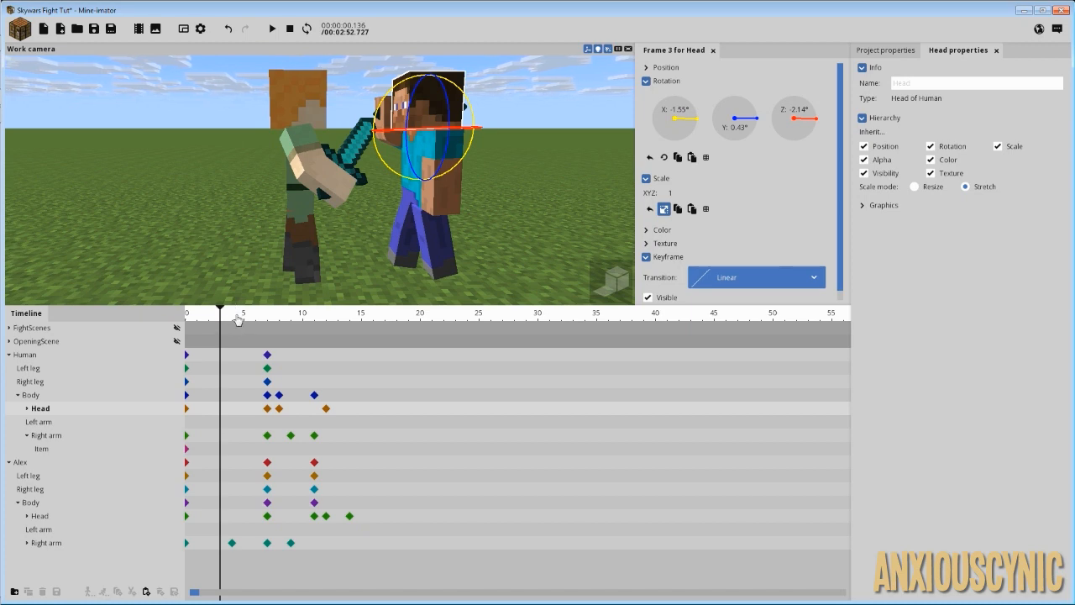
Step: Deselect the Human's head and play the whole fight from the start in a wider view
{"action": "left_click_drag", "start_coordinate": [223, 317], "coordinate": [175, 323]}
{"action": "left_click", "coordinate": [533, 242]}
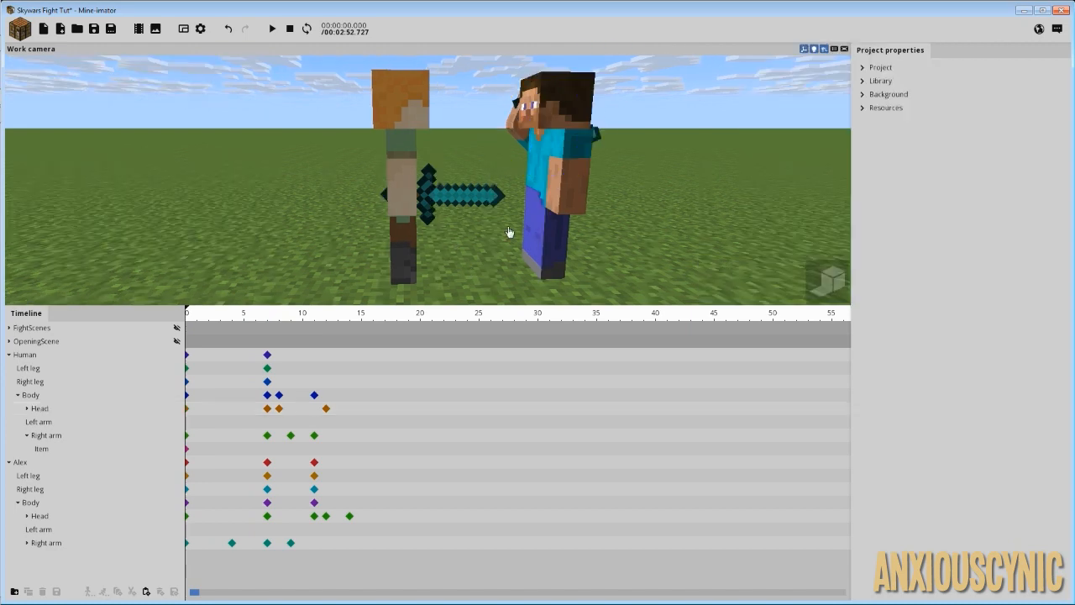
{"action": "left_click_drag", "start_coordinate": [509, 232], "coordinate": [567, 235]}
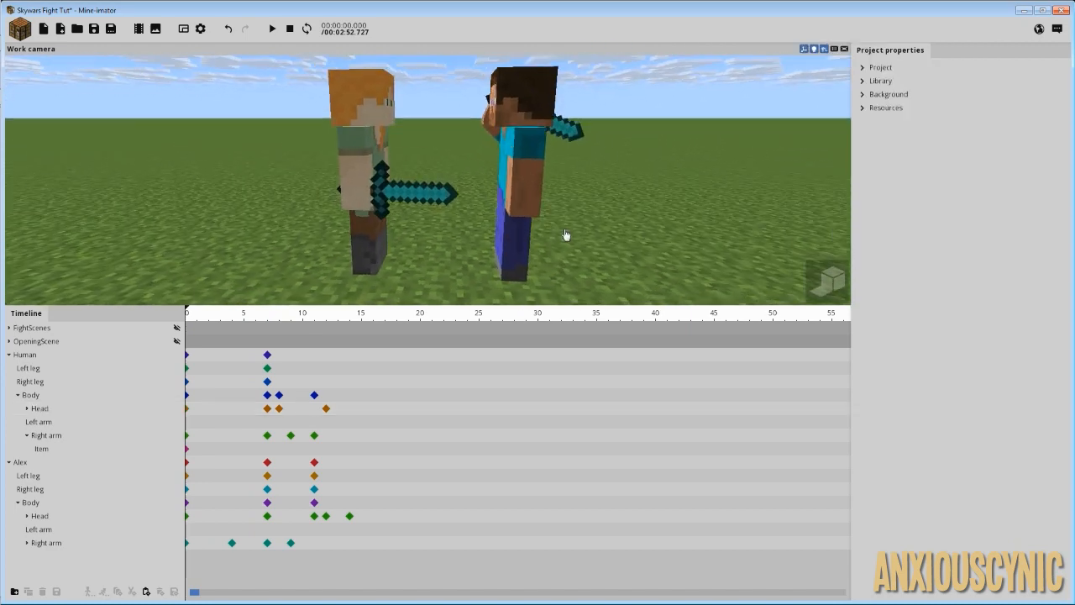
{"action": "key", "text": "space"}
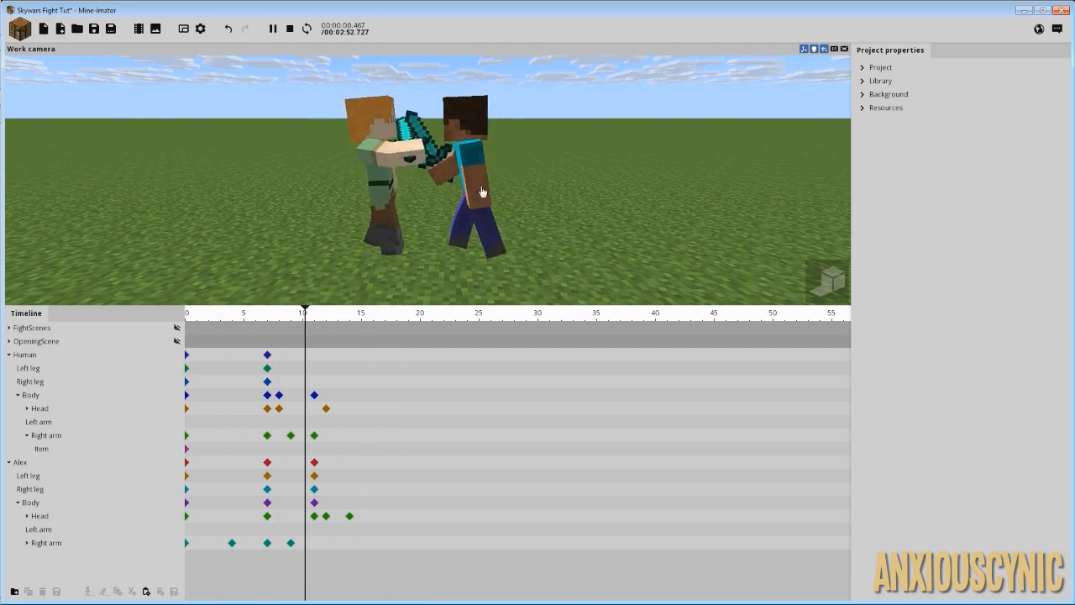
{"action": "key", "text": "space"}
Step: Orbit to the other side of both characters and replay the complete sword block from there
{"action": "left_click_drag", "start_coordinate": [415, 182], "coordinate": [559, 193]}
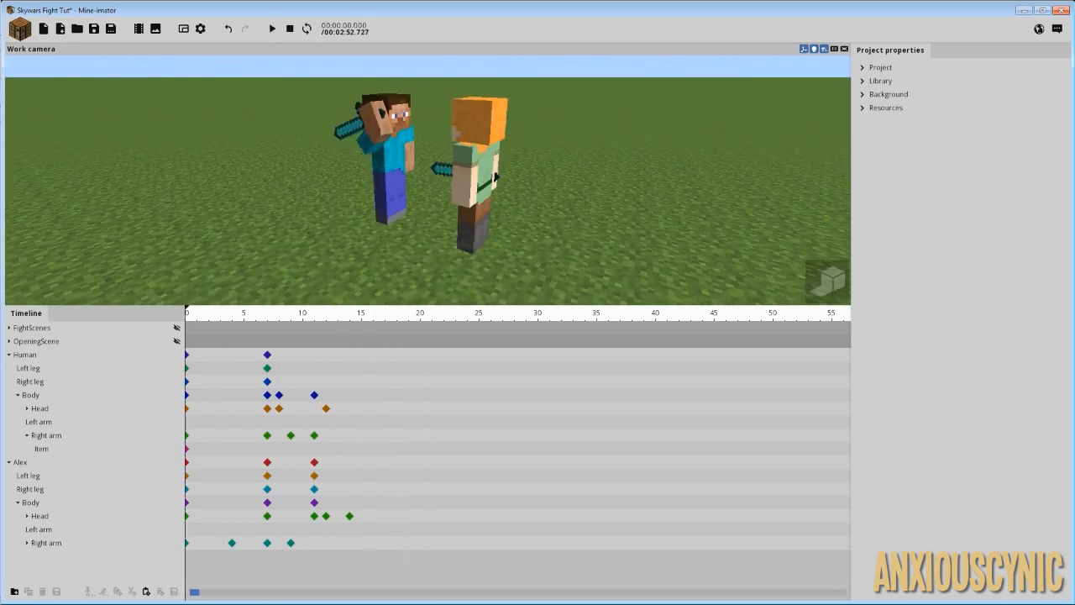
{"action": "left_click_drag", "start_coordinate": [495, 178], "coordinate": [427, 204]}
{"action": "left_click_drag", "start_coordinate": [494, 215], "coordinate": [494, 202]}
{"action": "key", "text": "space"}
{"action": "key", "text": "space"}
{"action": "key", "text": "space"}
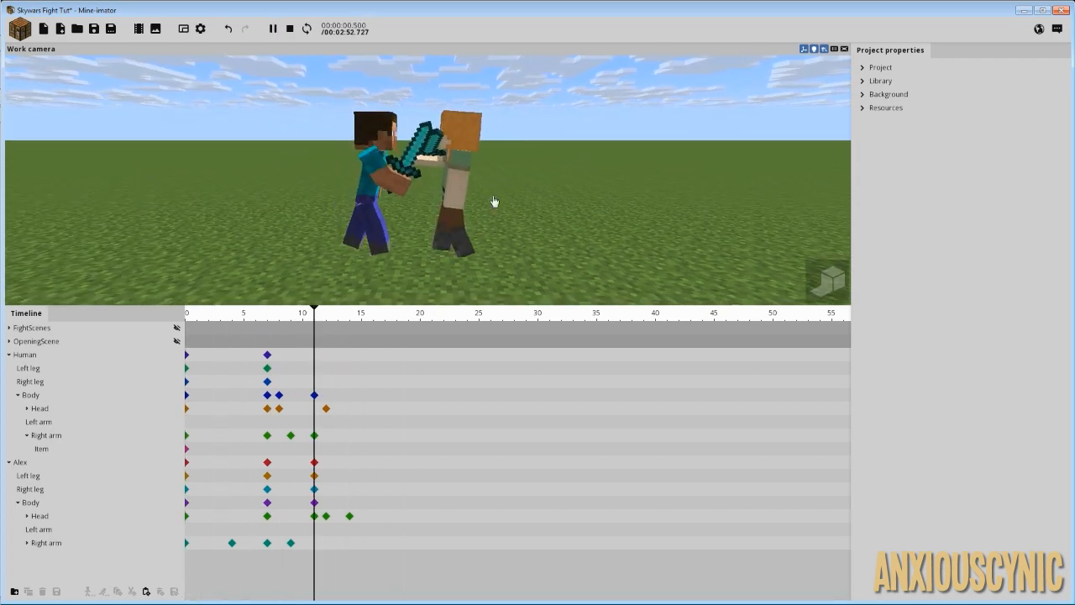
{"action": "key", "text": "space"}
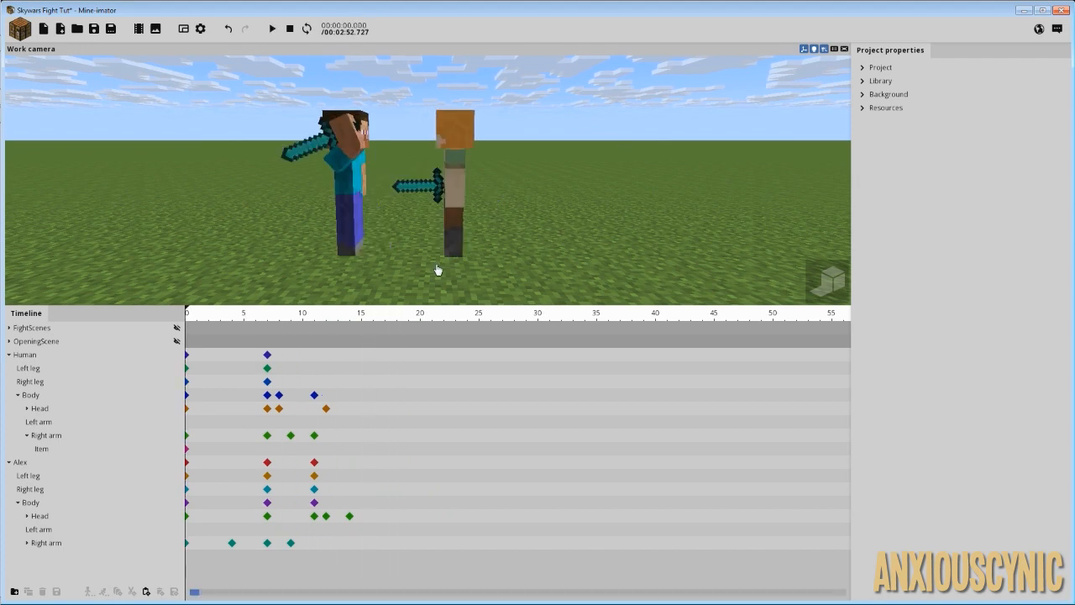